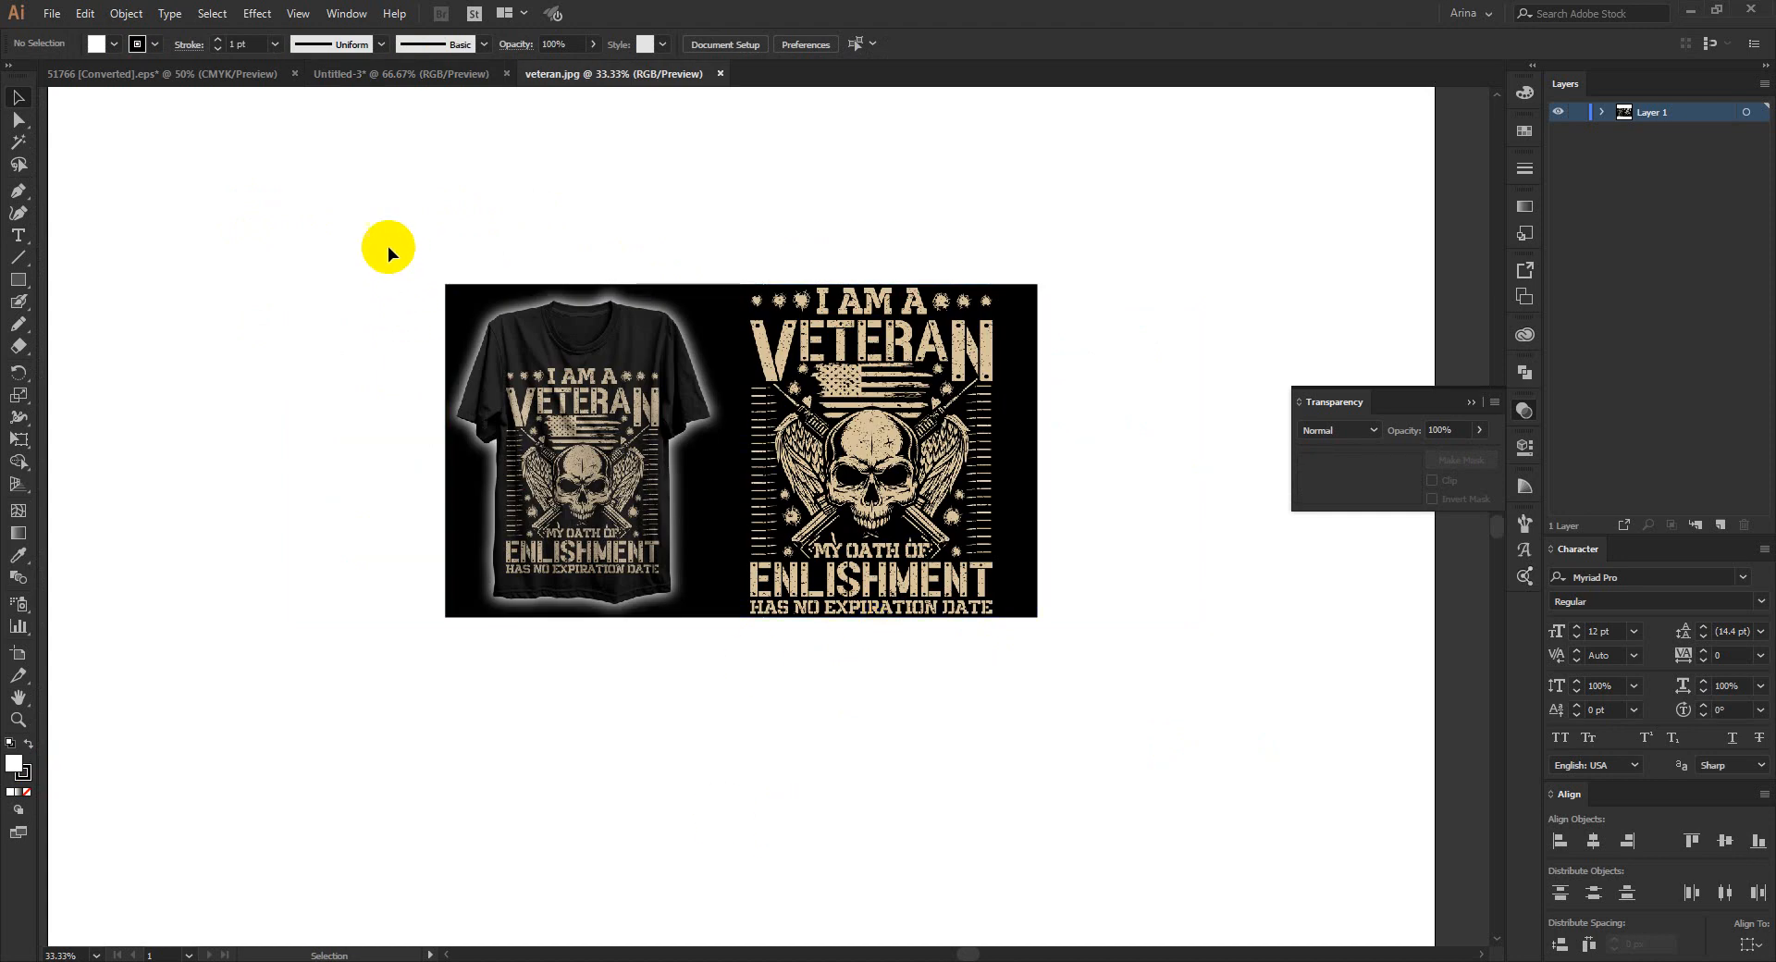
Step: Examine the veteran T-shirt reference image, then read the client's Viking design brief in the Untitled-3 document
left_click_drag(387, 248, 1348, 863)
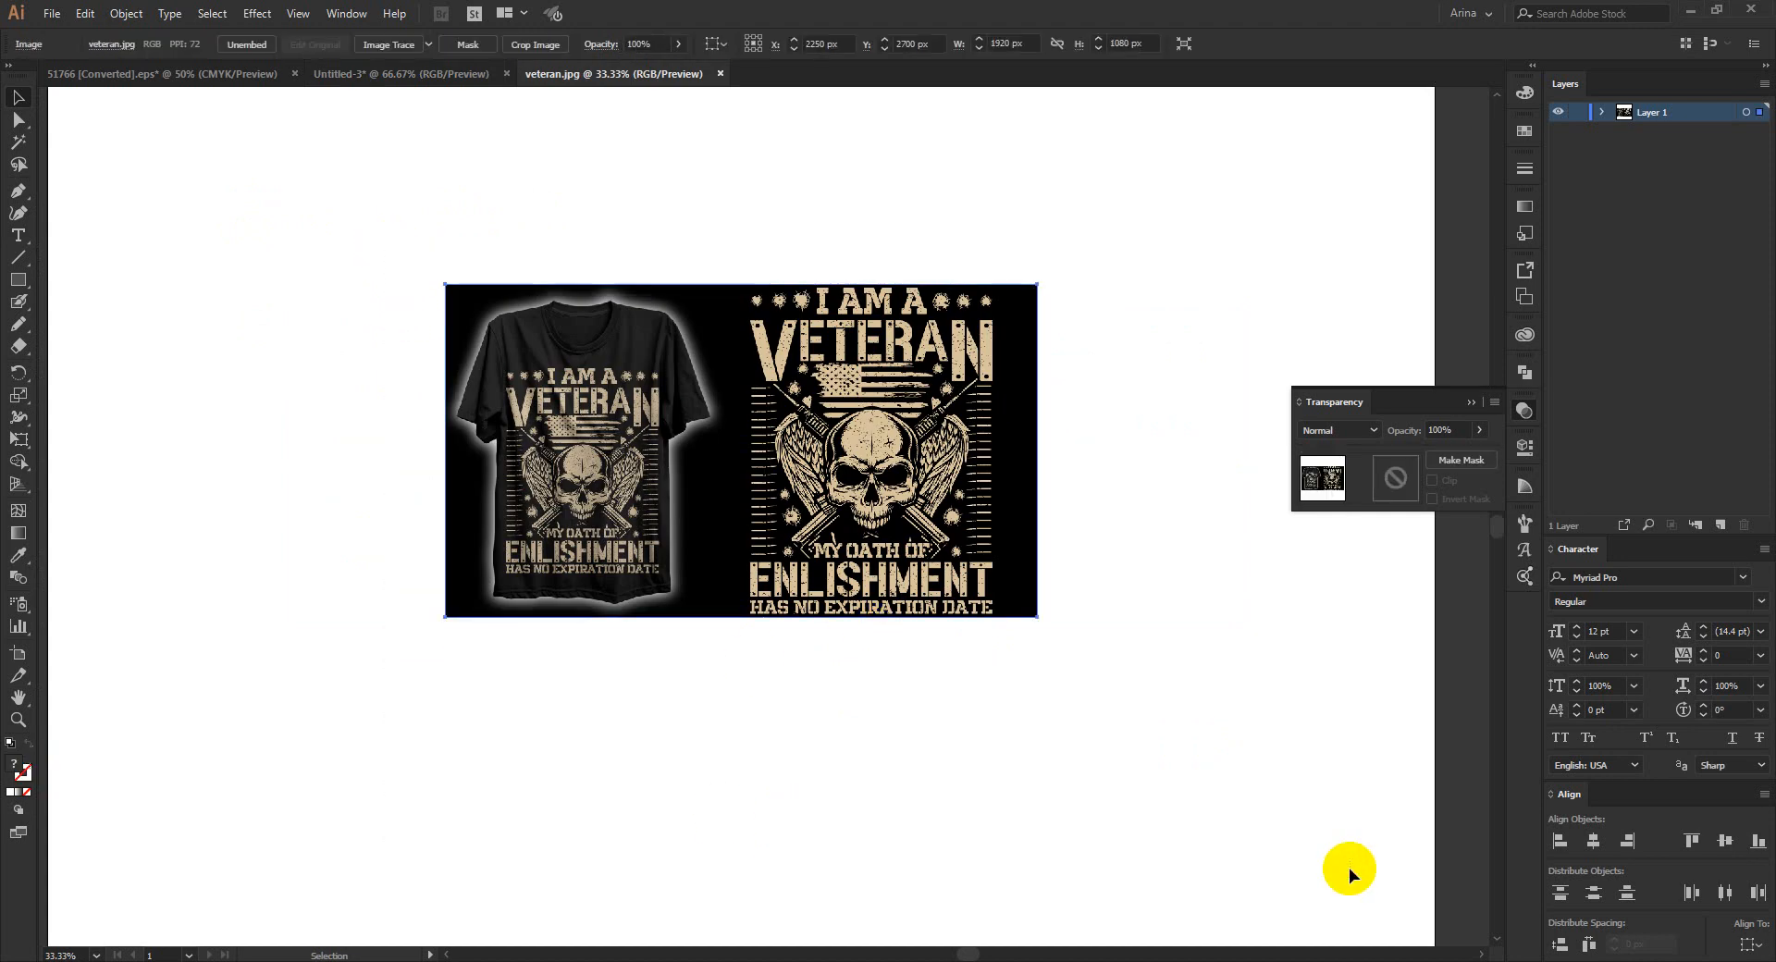
left_click(1124, 708)
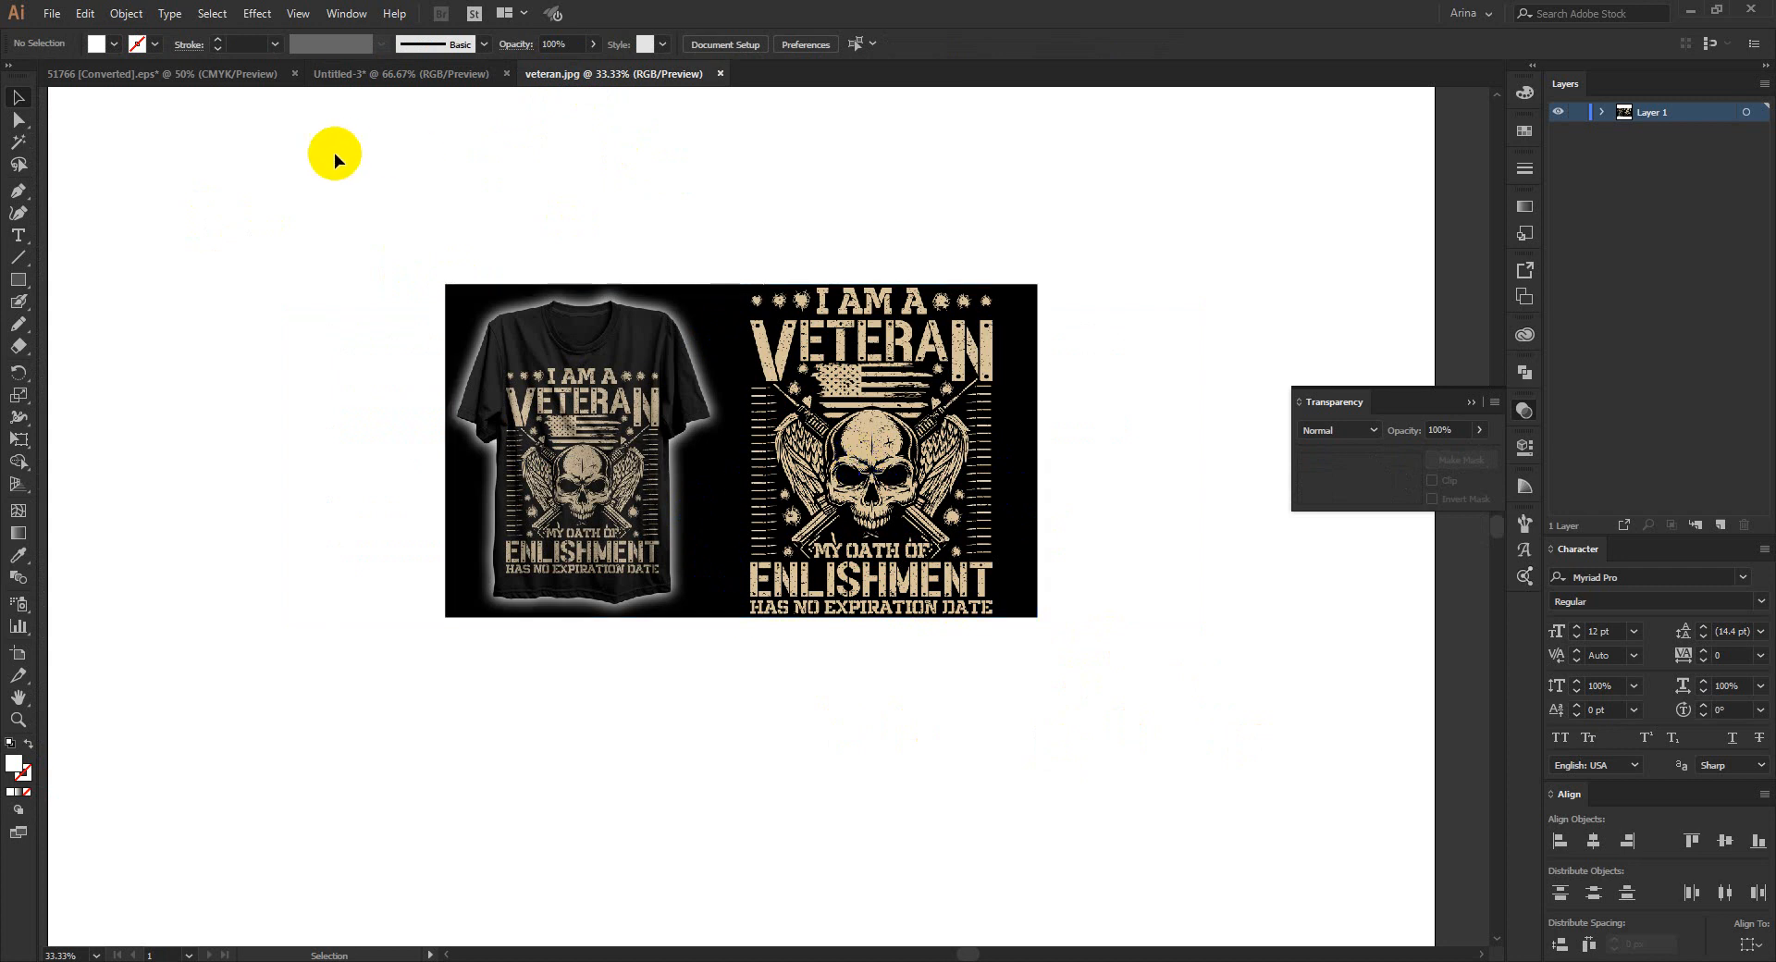
left_click_drag(331, 155, 1174, 765)
left_click(1170, 758)
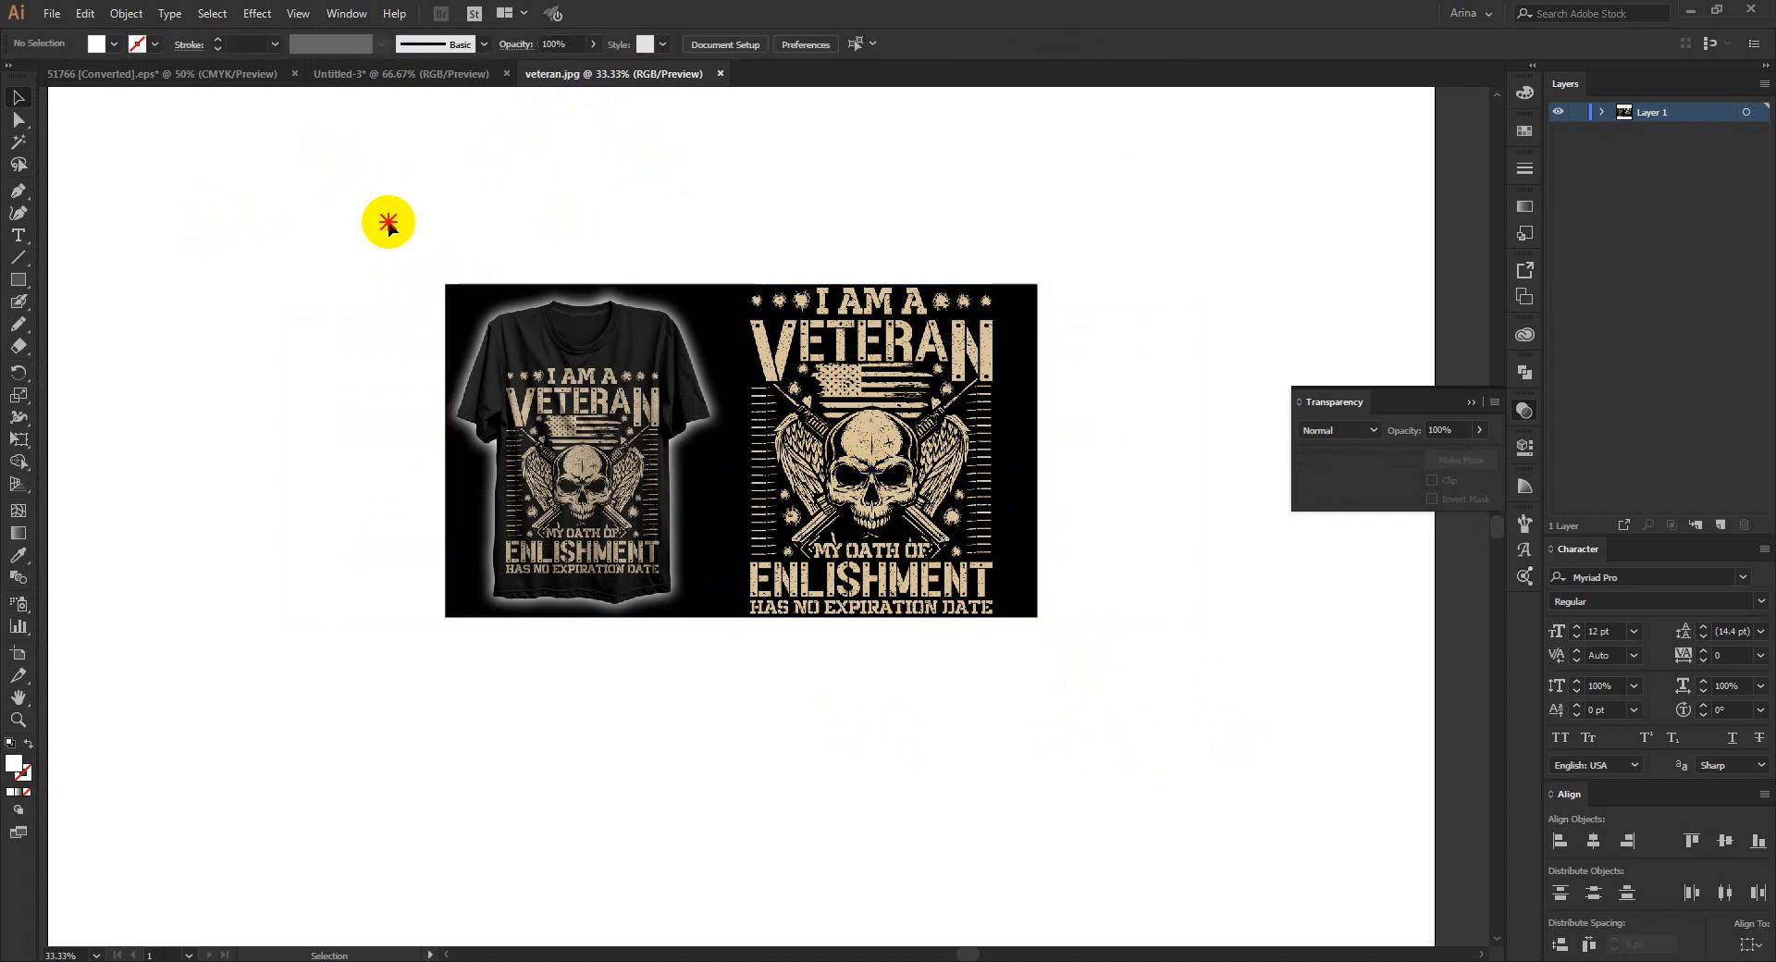
left_click(393, 74)
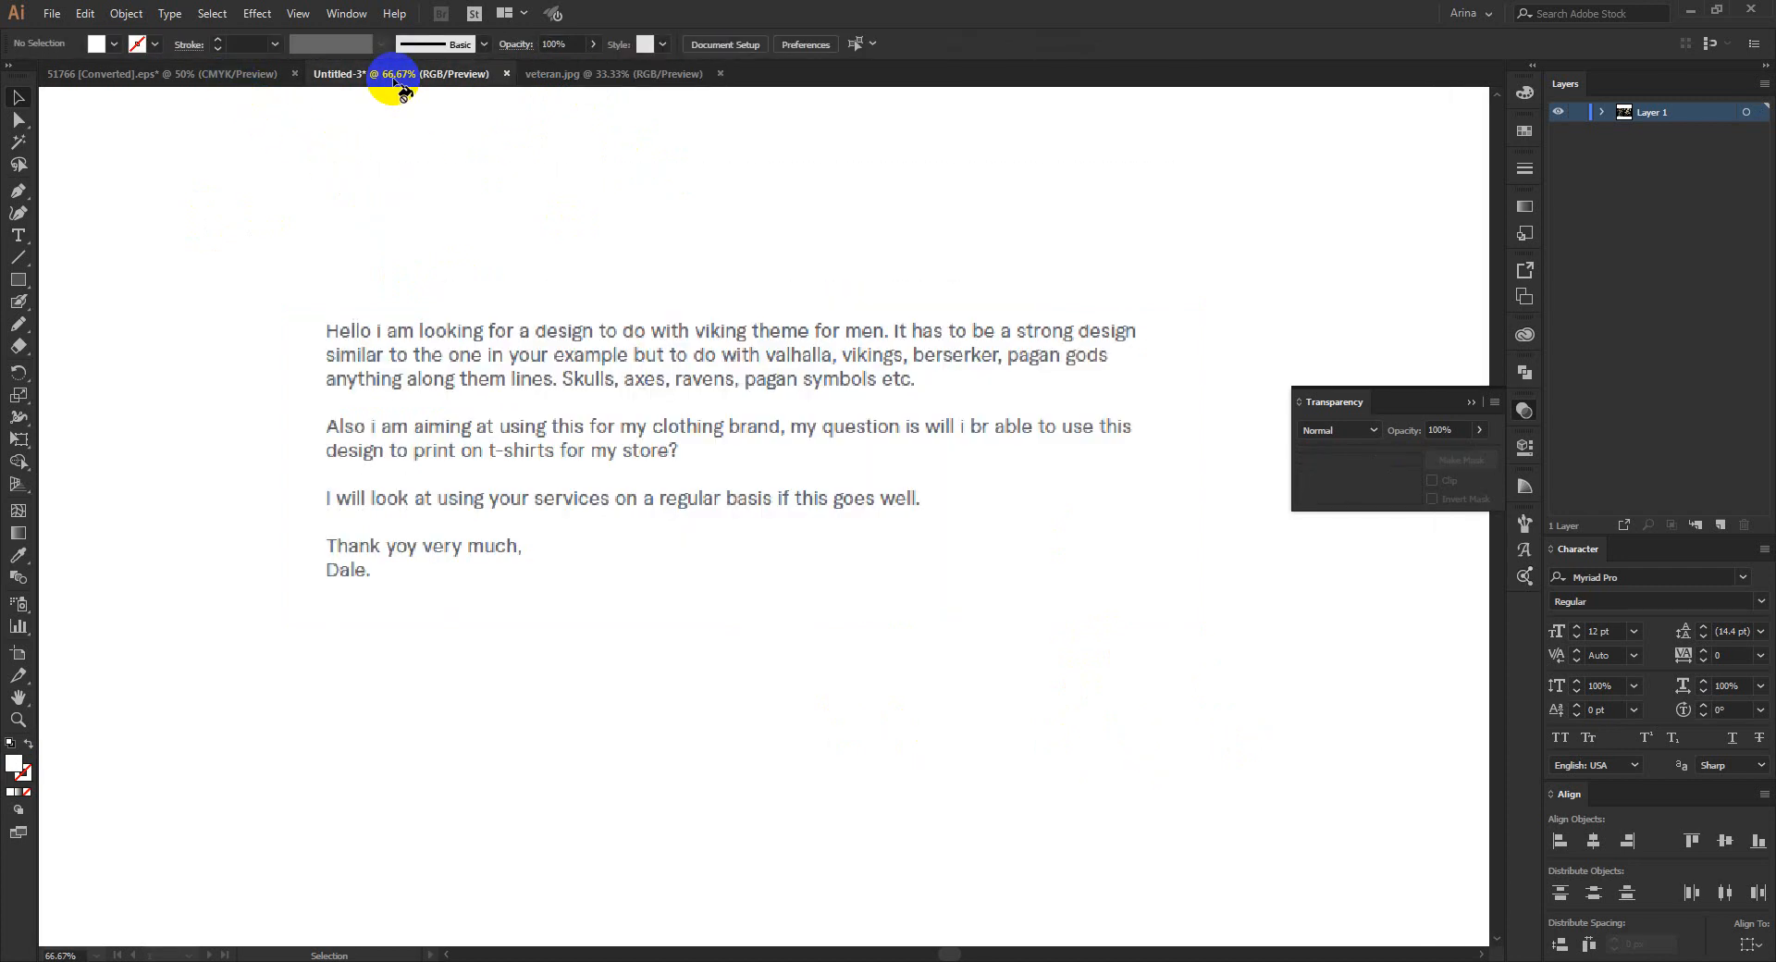
left_click_drag(198, 158, 1204, 841)
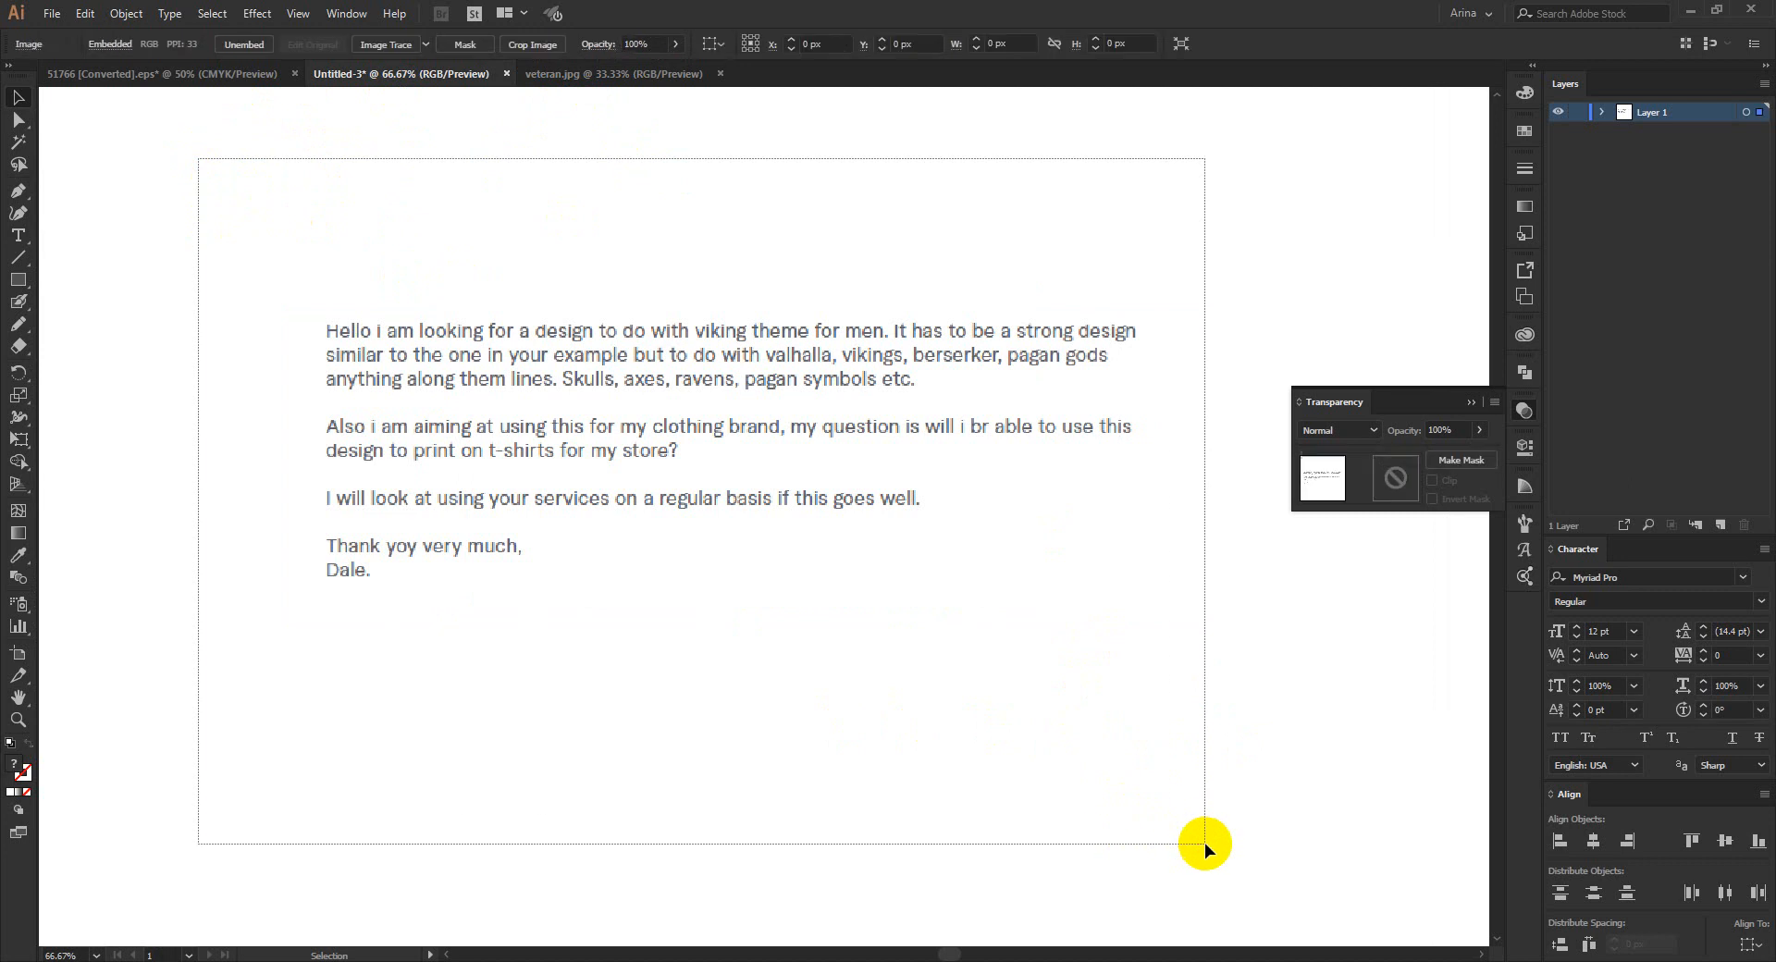
left_click_drag(182, 191, 1217, 753)
left_click(1129, 729)
left_click_drag(230, 189, 1266, 726)
left_click(796, 718)
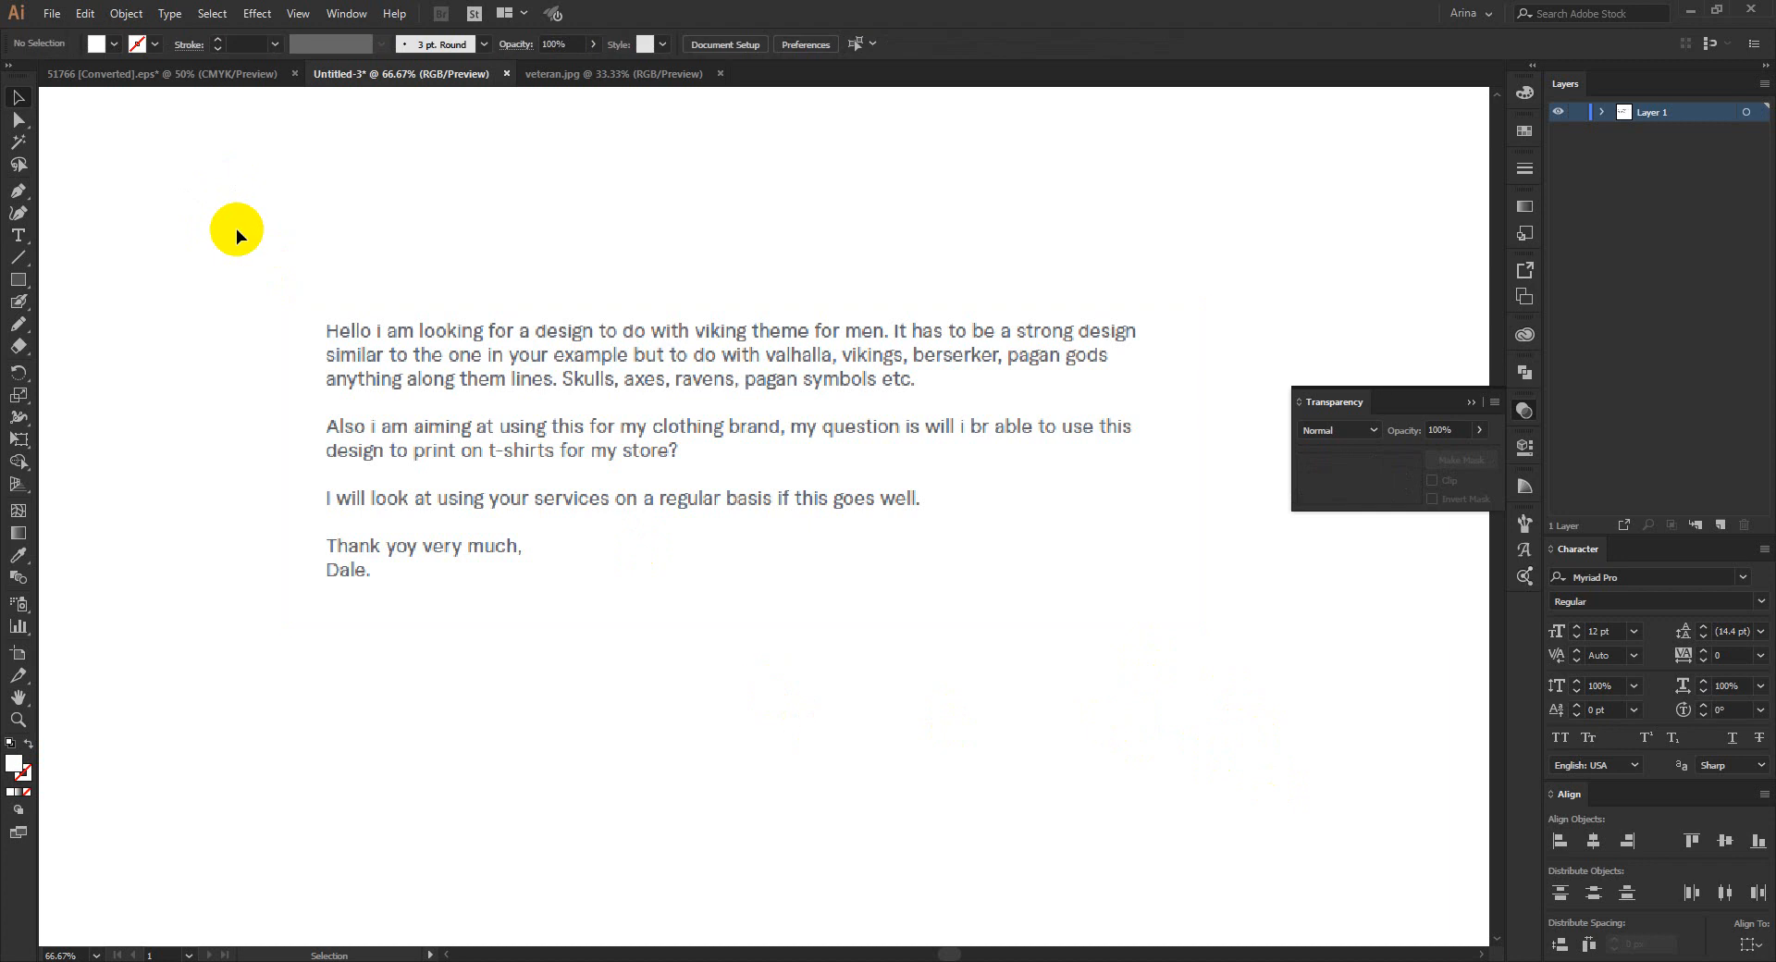
left_click_drag(236, 230, 1229, 737)
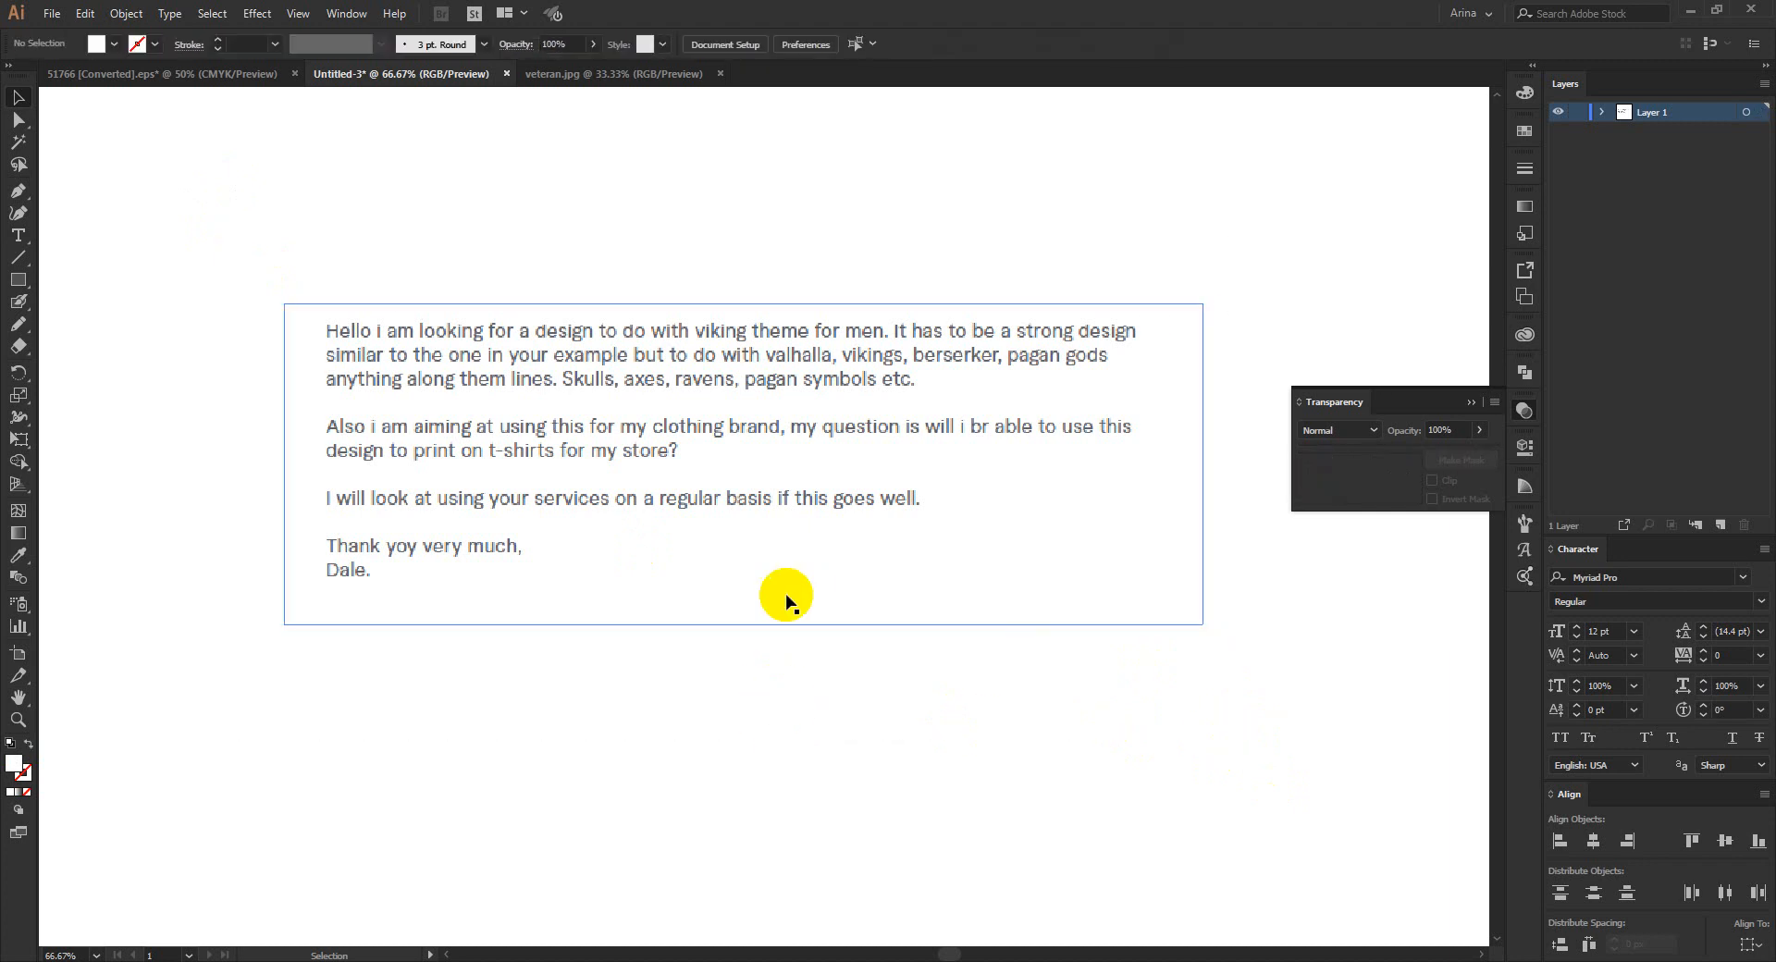
left_click(531, 237)
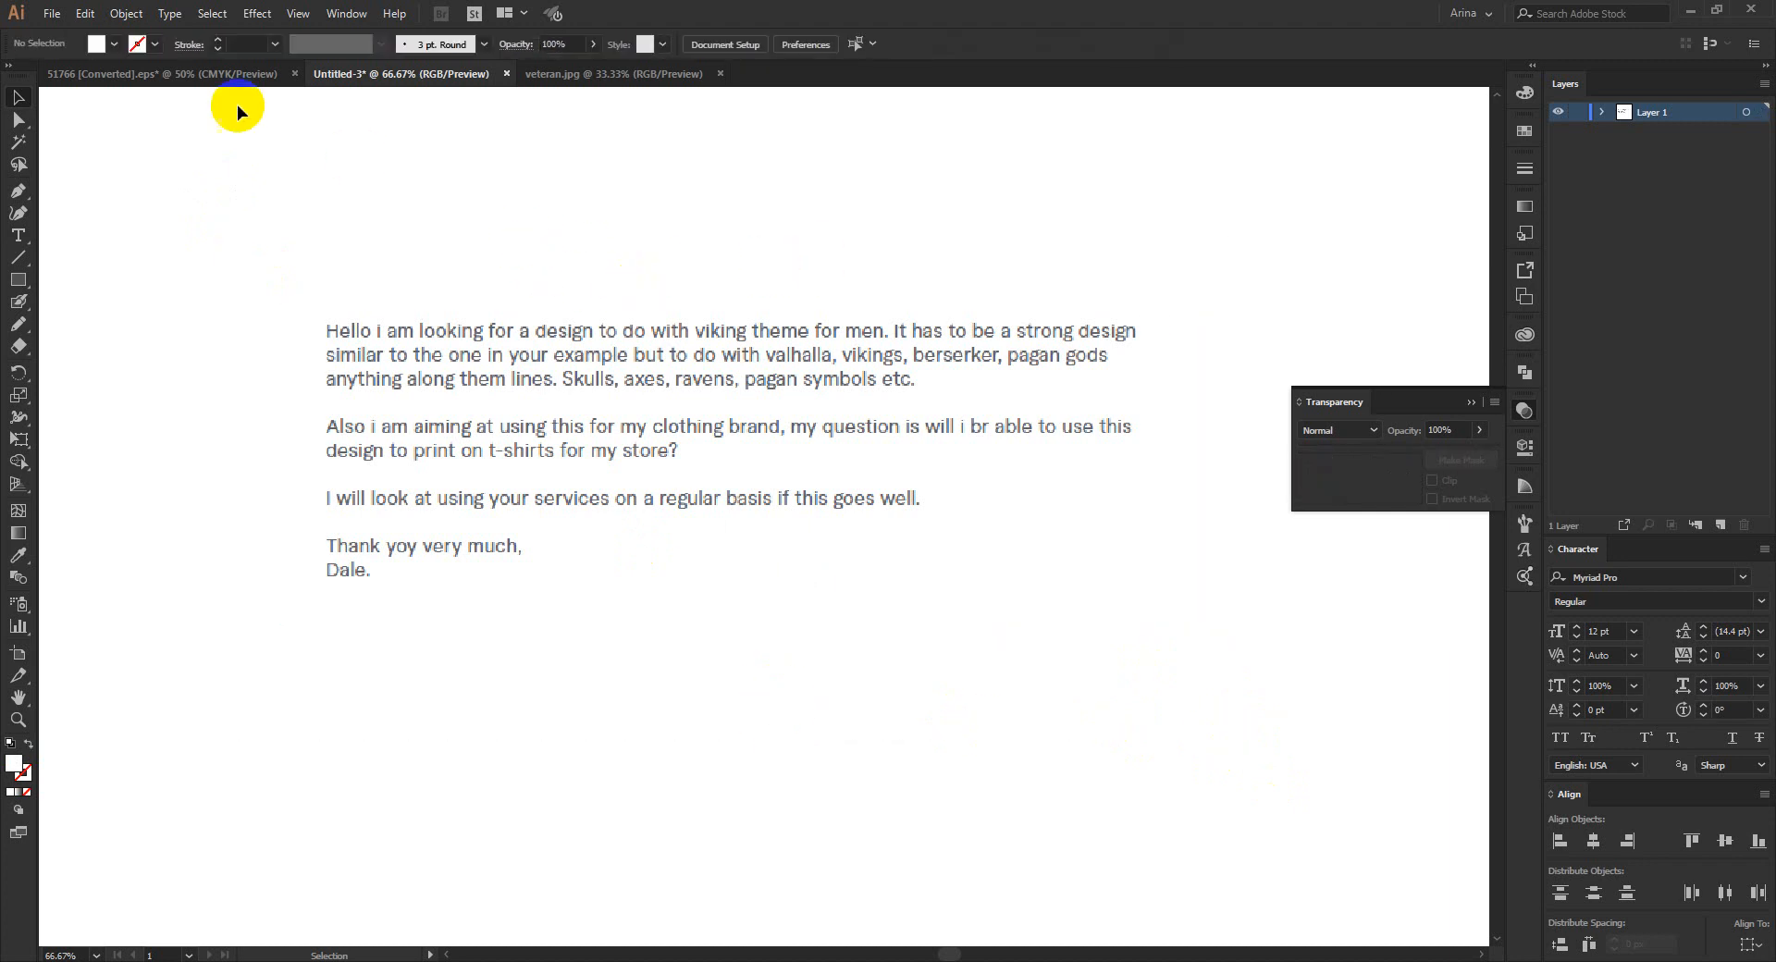
Step: Switch to the 51766 [Converted].eps document and isolate the group that holds the Viking heads, helmets and weapons
left_click(204, 74)
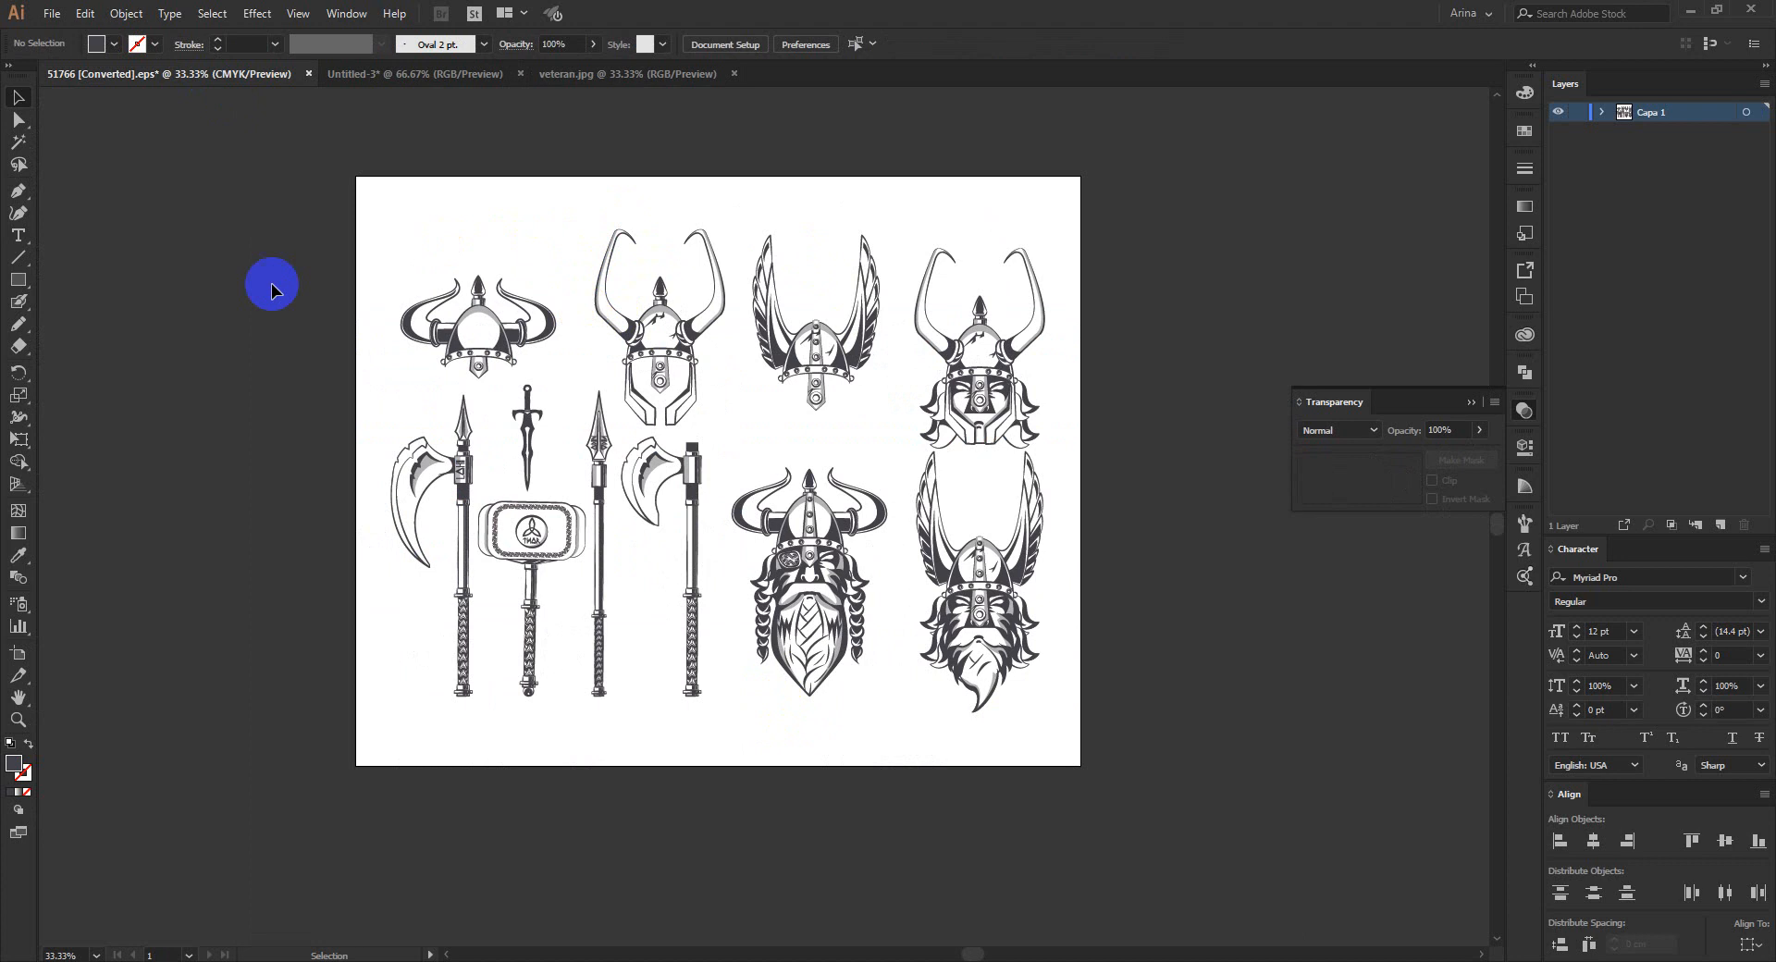
left_click_drag(258, 178, 1177, 697)
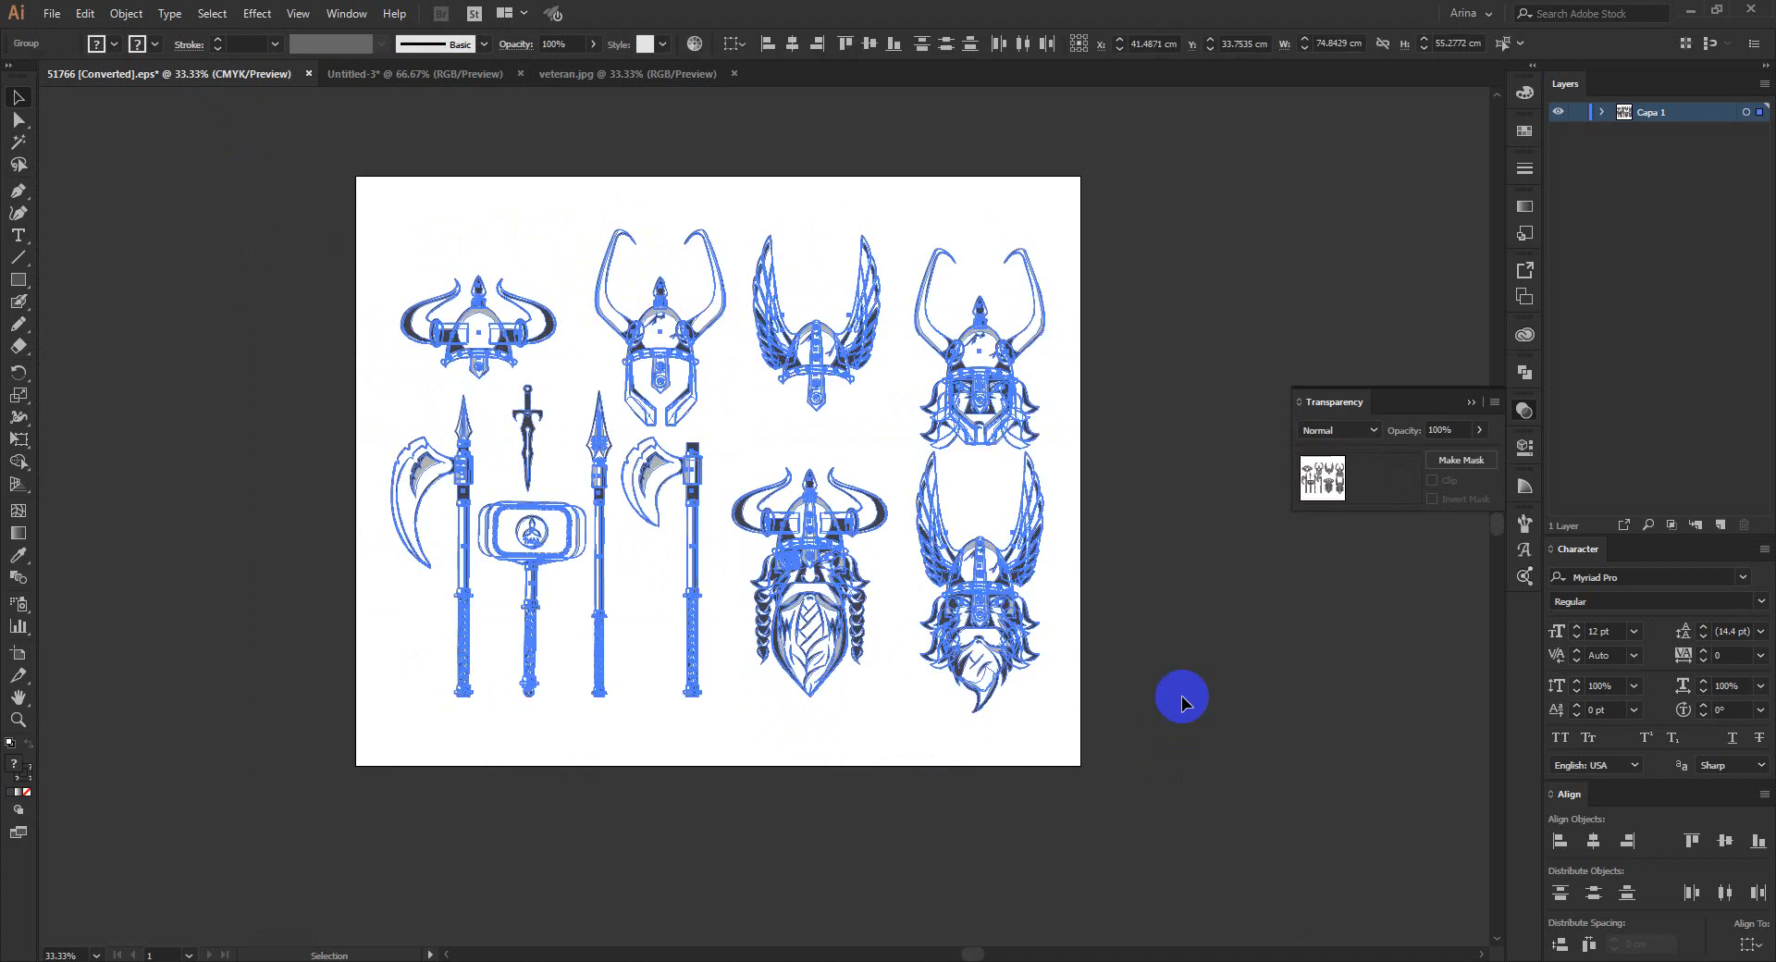
left_click(422, 431)
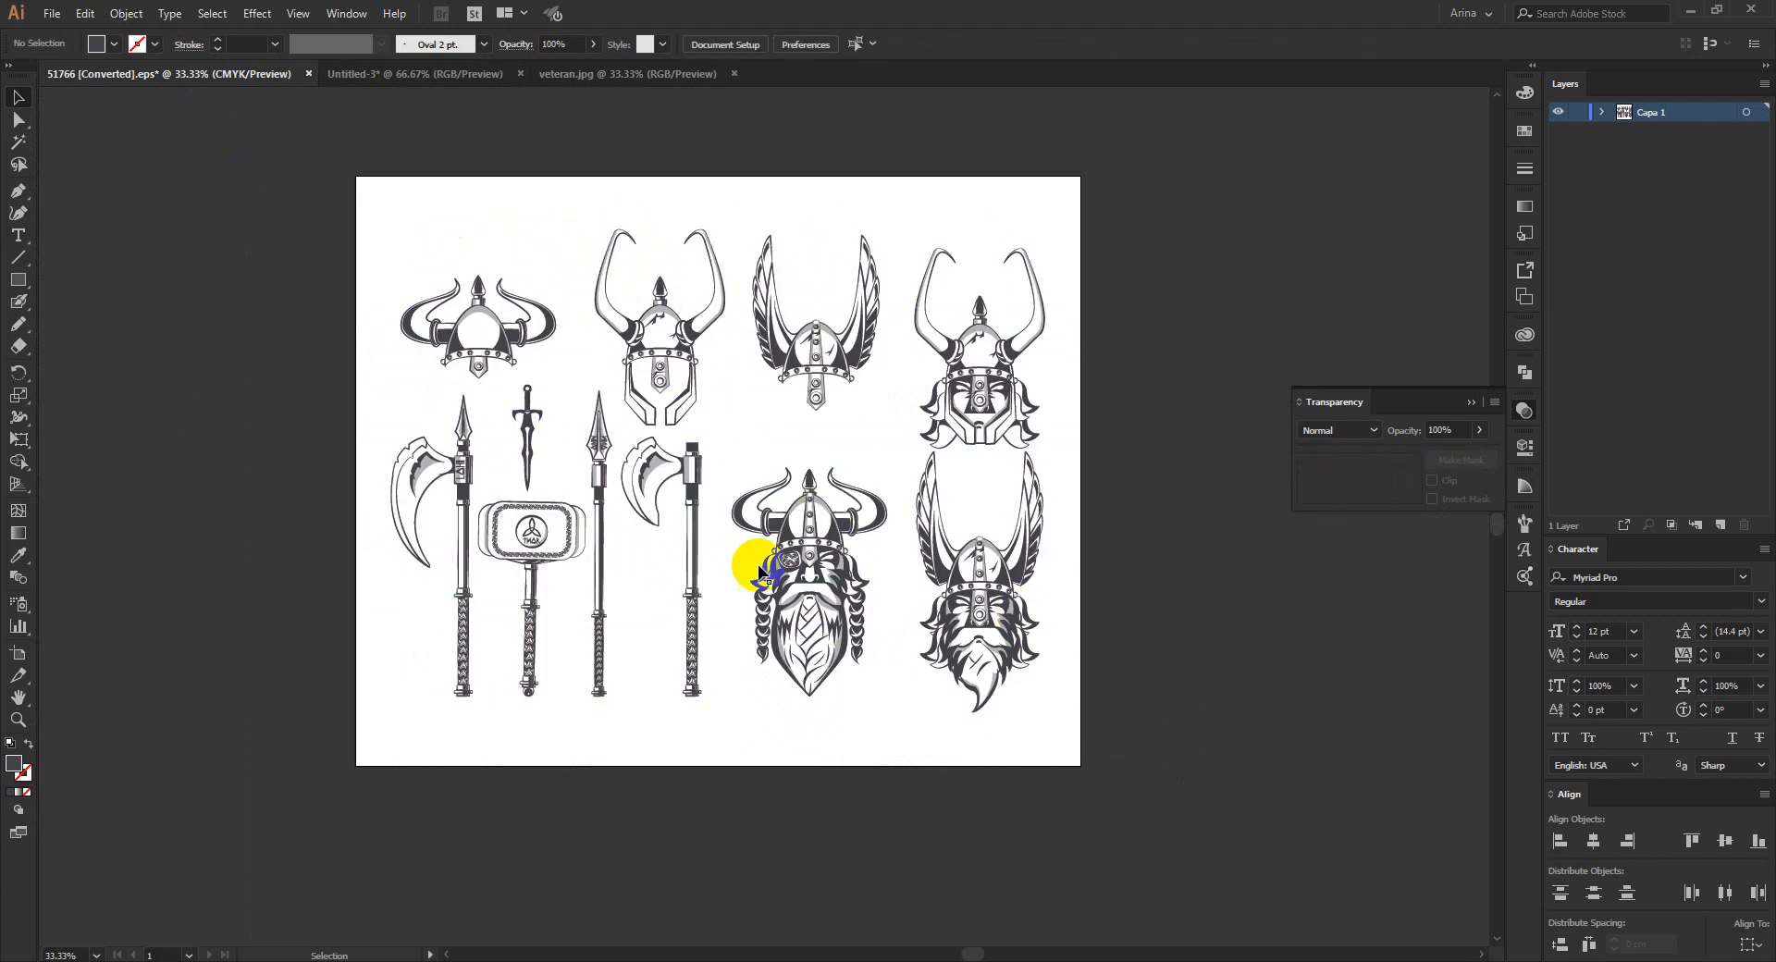
scroll(796, 565, "up", 1)
scroll(89, 391, "up", 2)
scroll(87, 391, "up", 1)
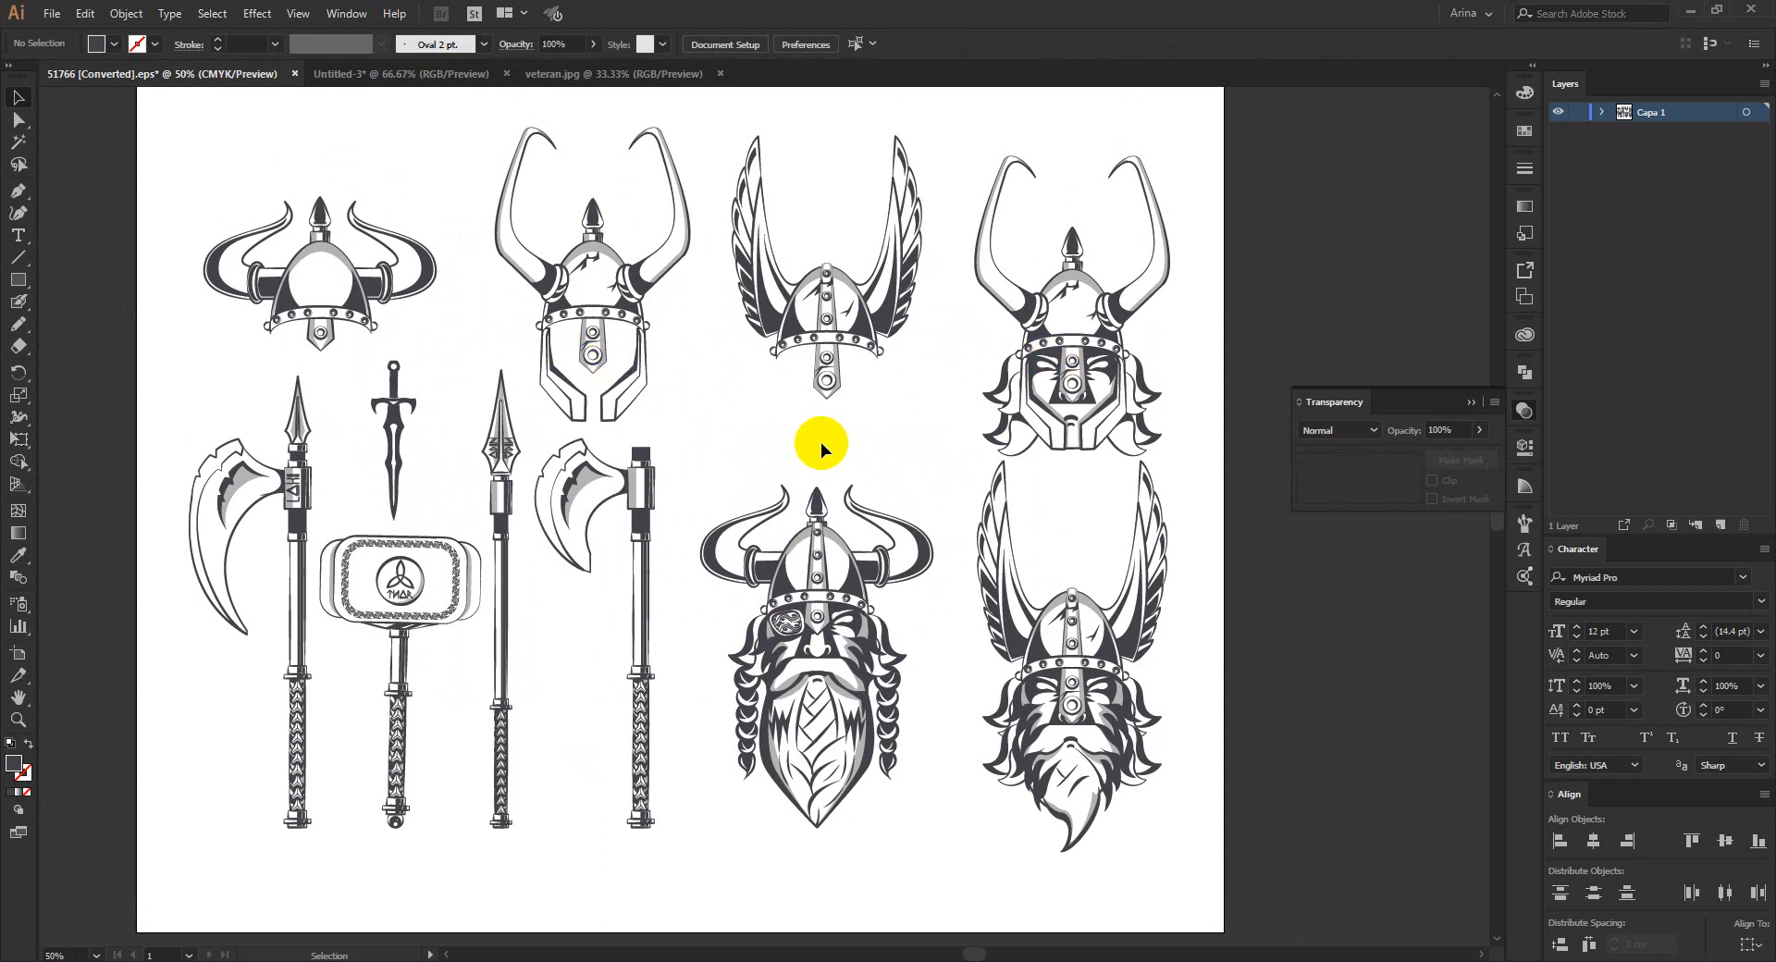
left_click(823, 659)
double_click(826, 668)
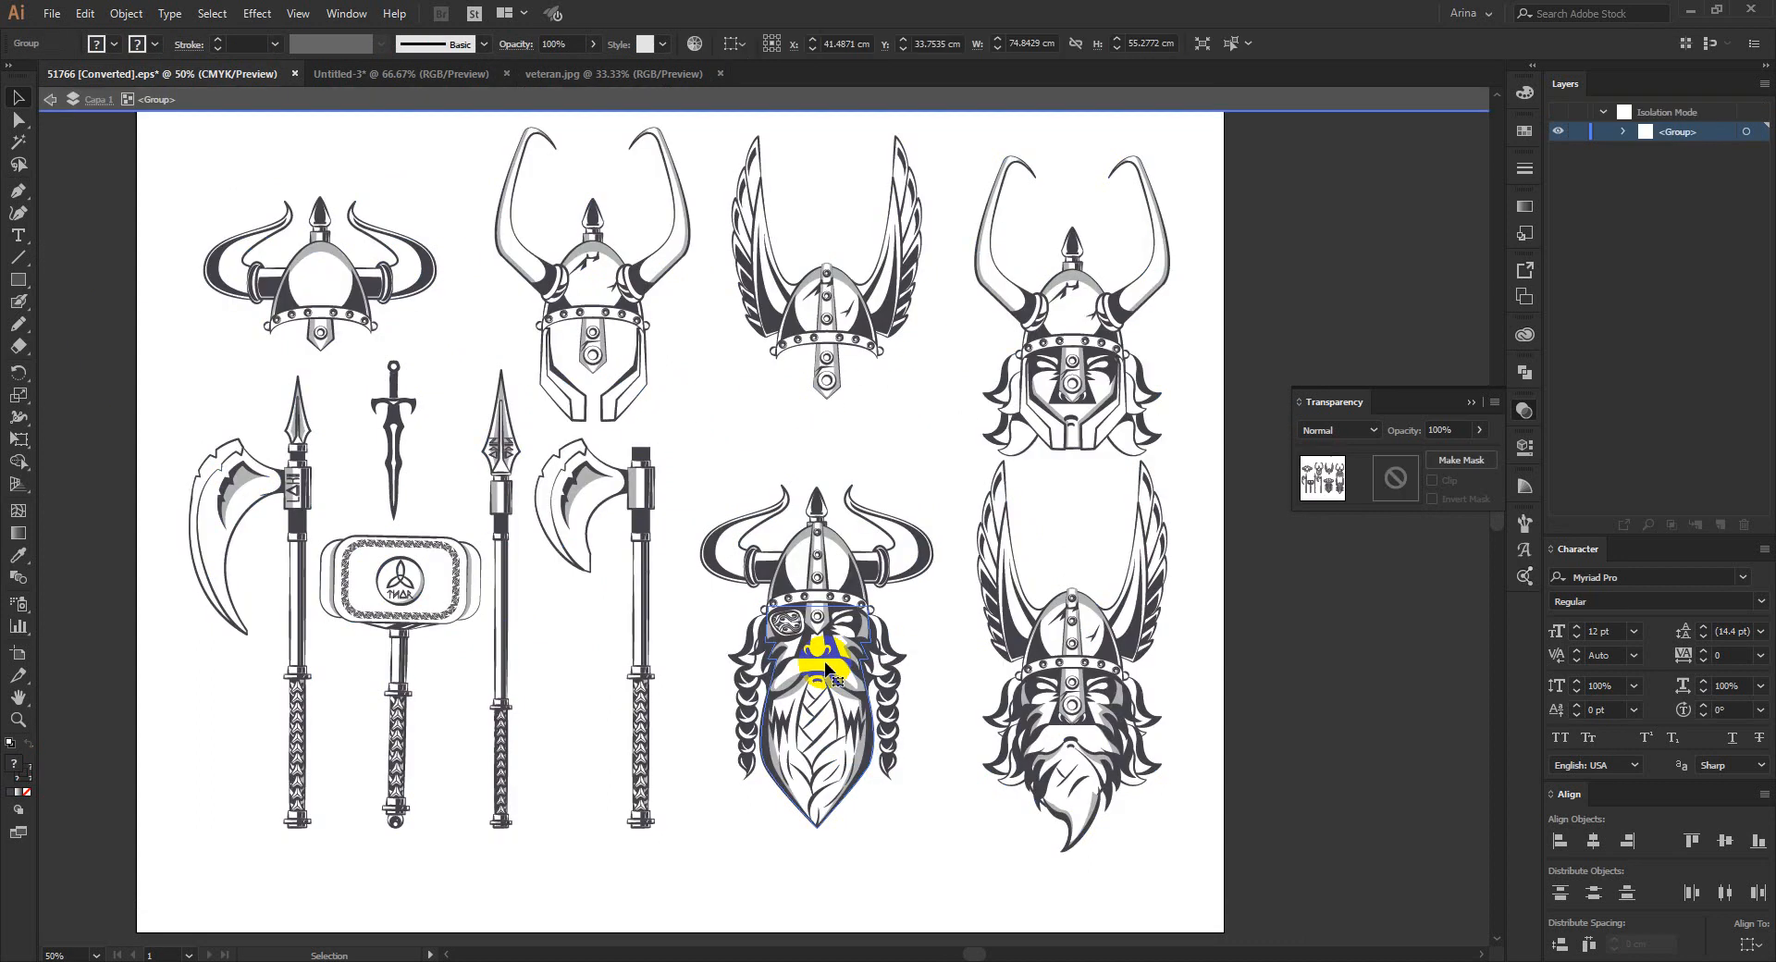
Step: Examine the separate Viking heads and helmets in the isolated group as candidate elements for the design
left_click(826, 667)
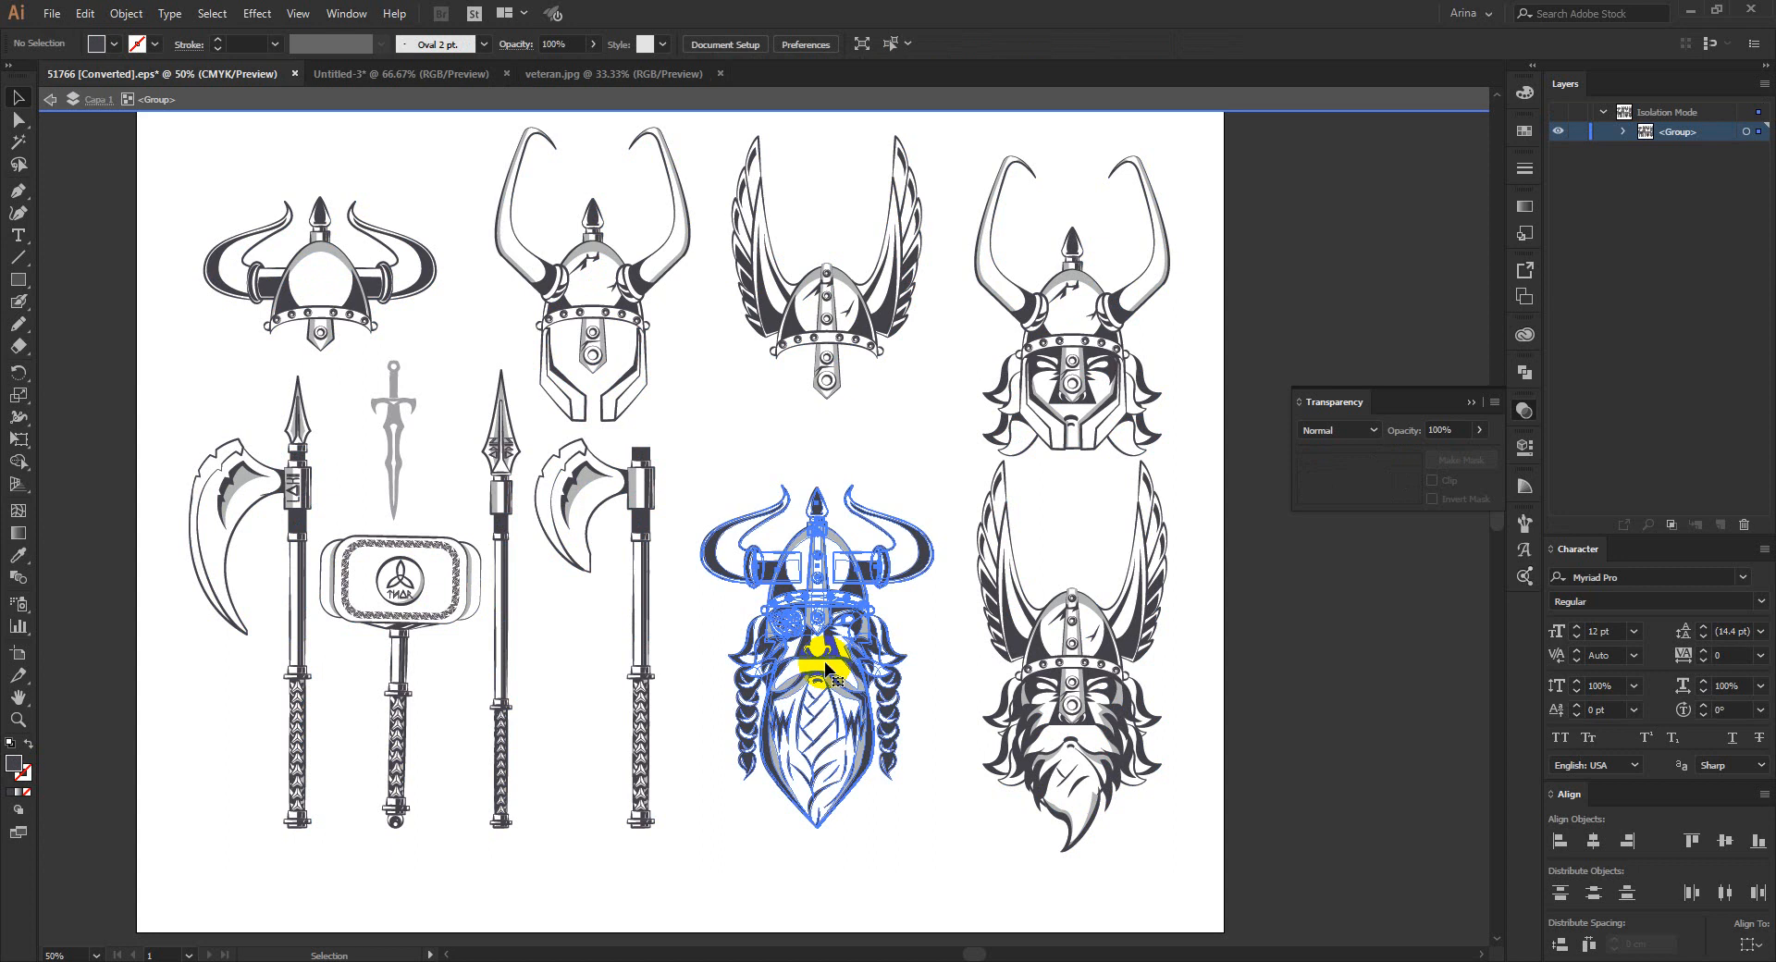
left_click(871, 841)
left_click(1063, 746)
left_click(912, 858)
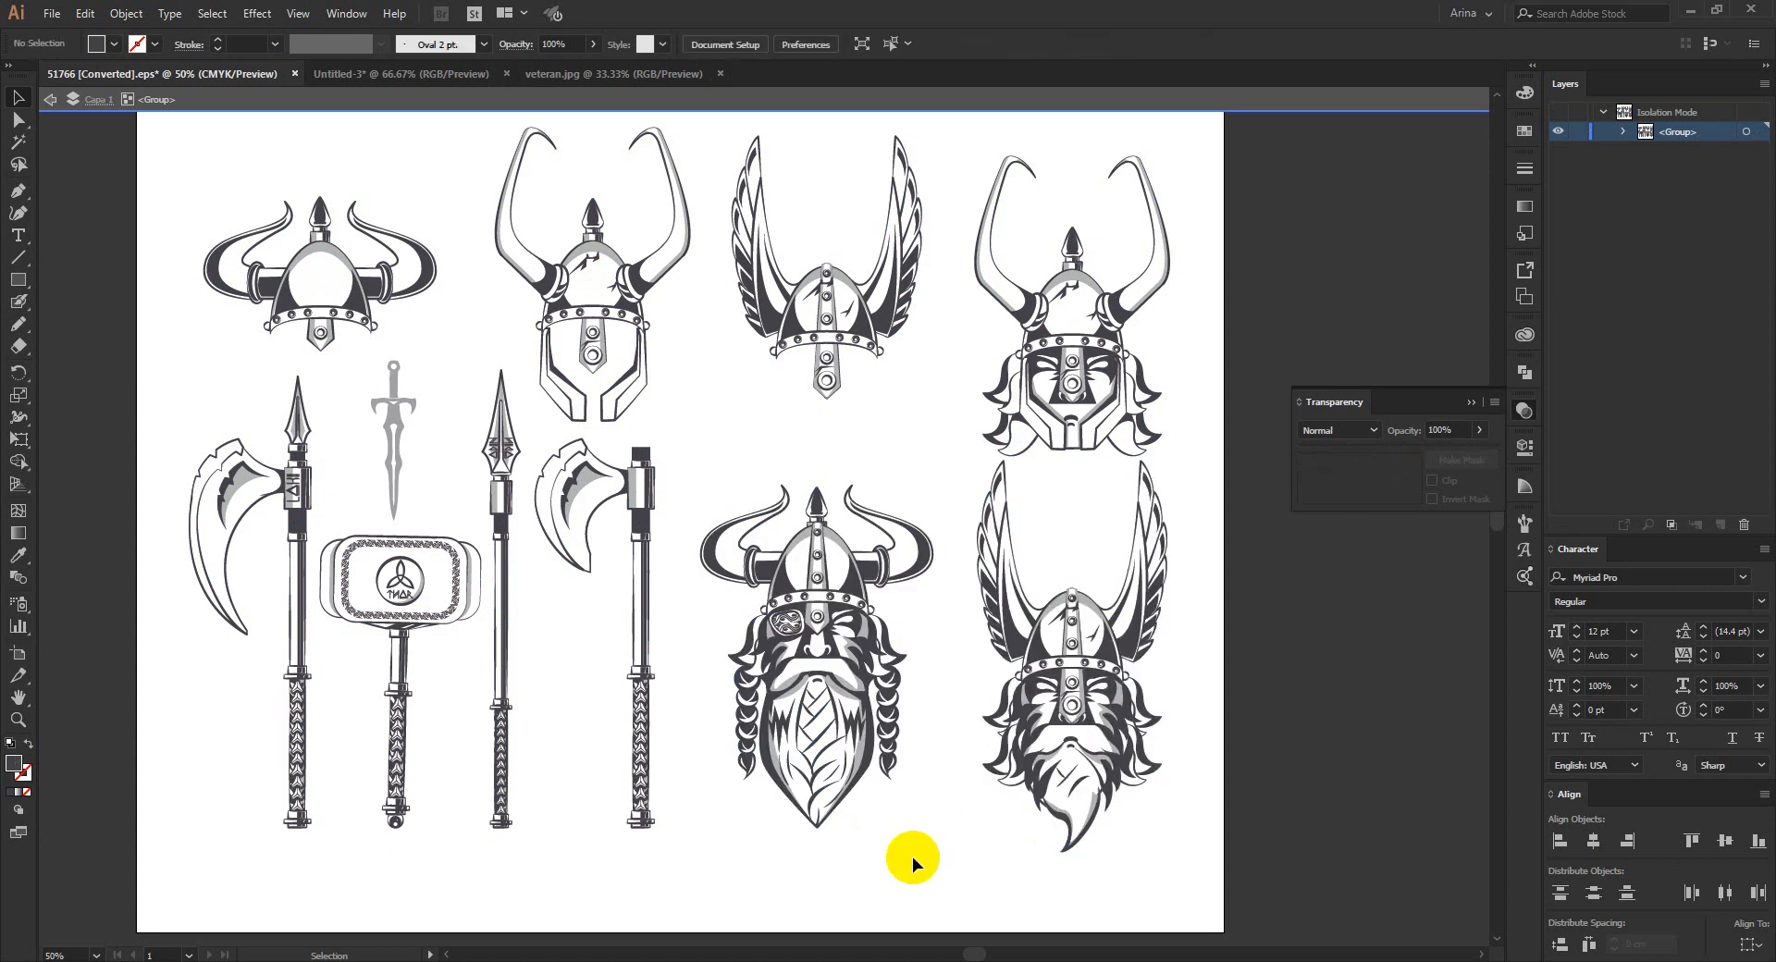
left_click_drag(1173, 872, 1212, 816)
left_click(1111, 301)
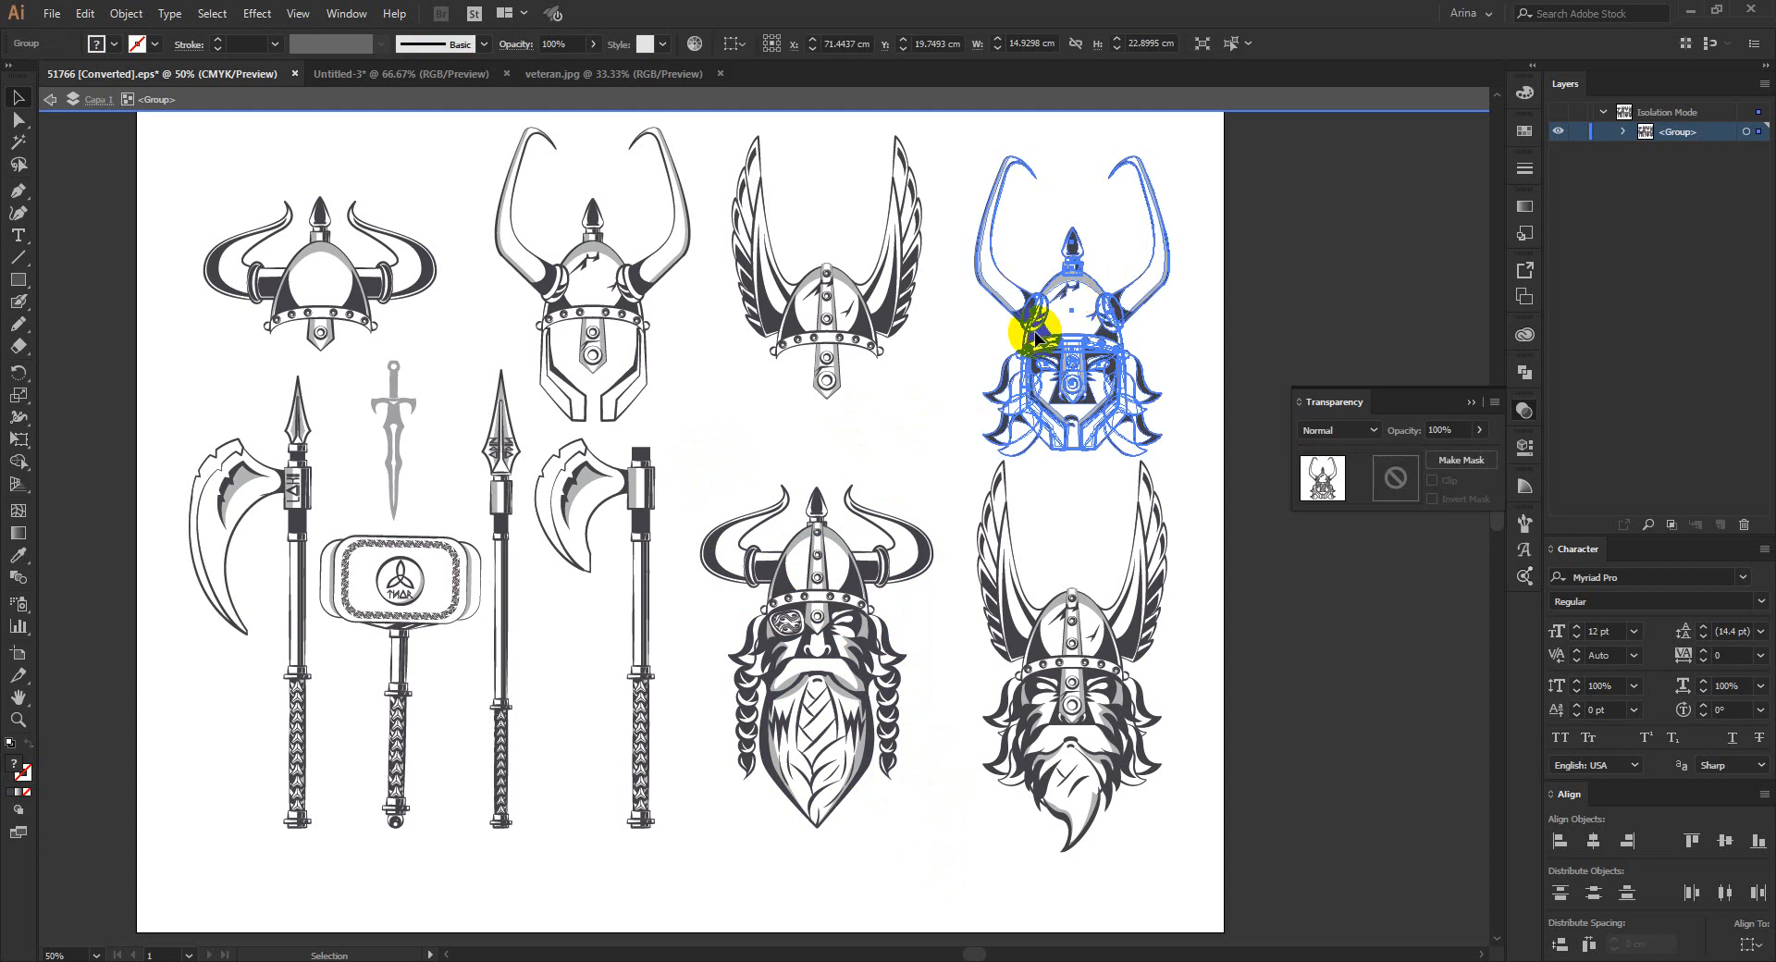
left_click(878, 379)
left_click(848, 338)
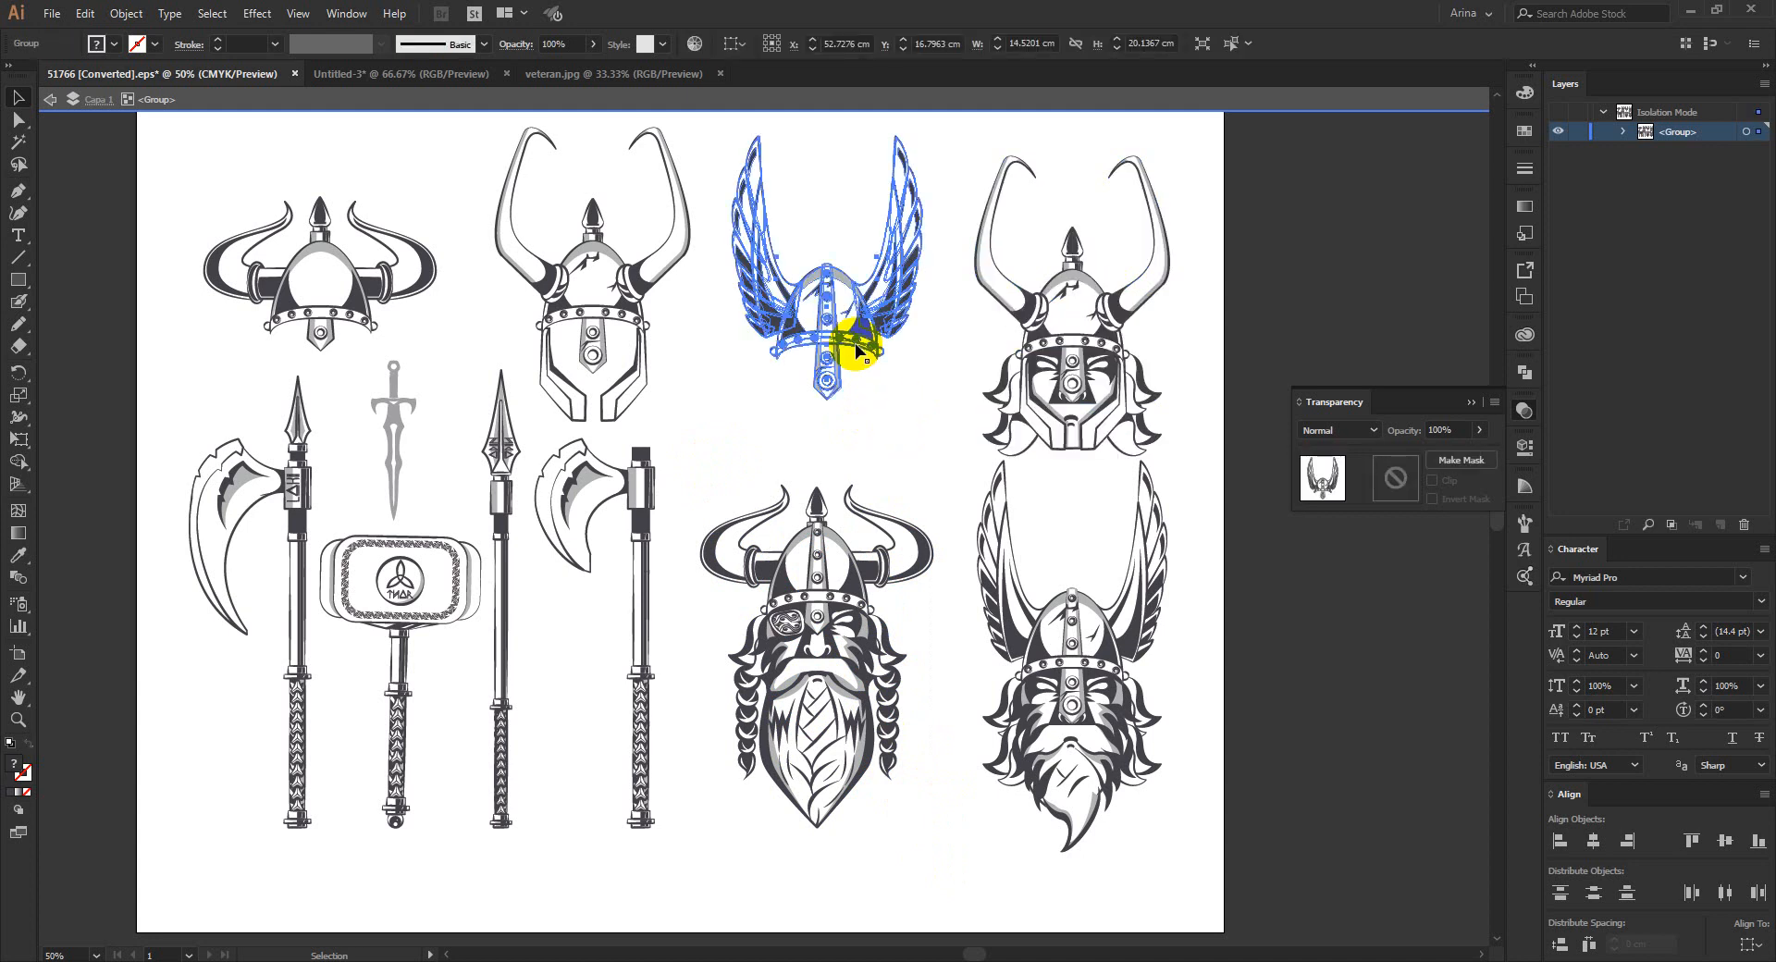
left_click(881, 385)
left_click(874, 314)
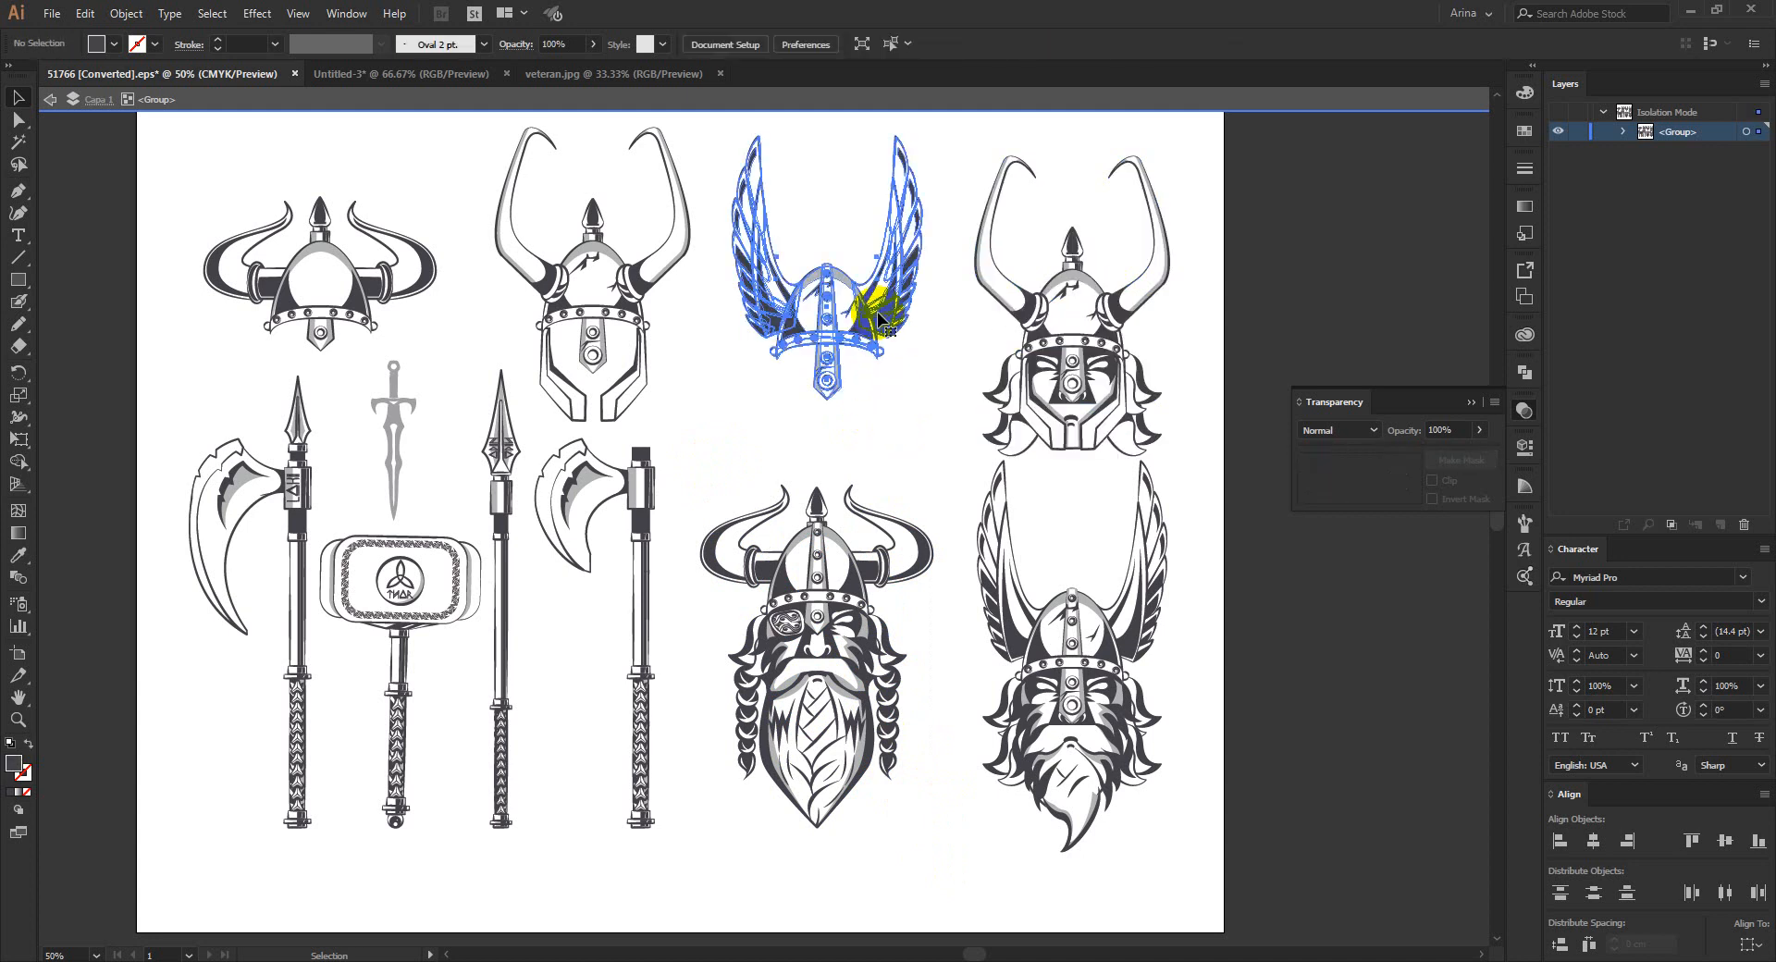
left_click(886, 418)
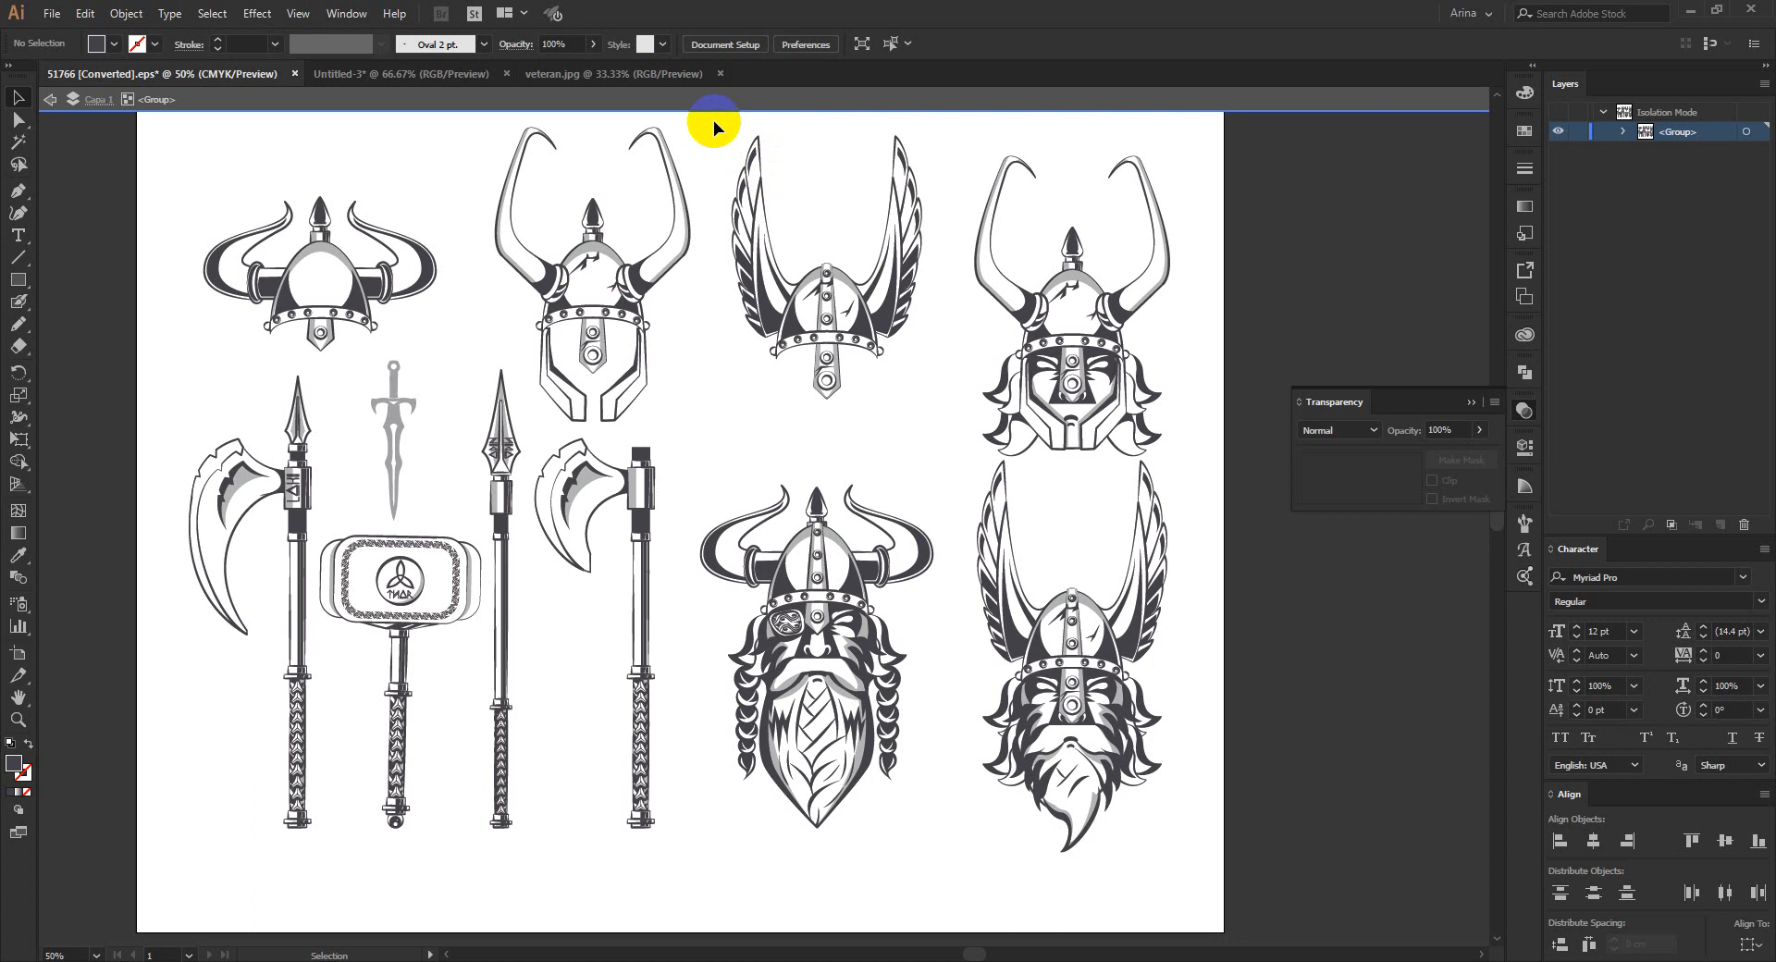
Step: Copy the winged helmet without a face from the Viking artwork into the Untitled-3 document
left_click(760, 236)
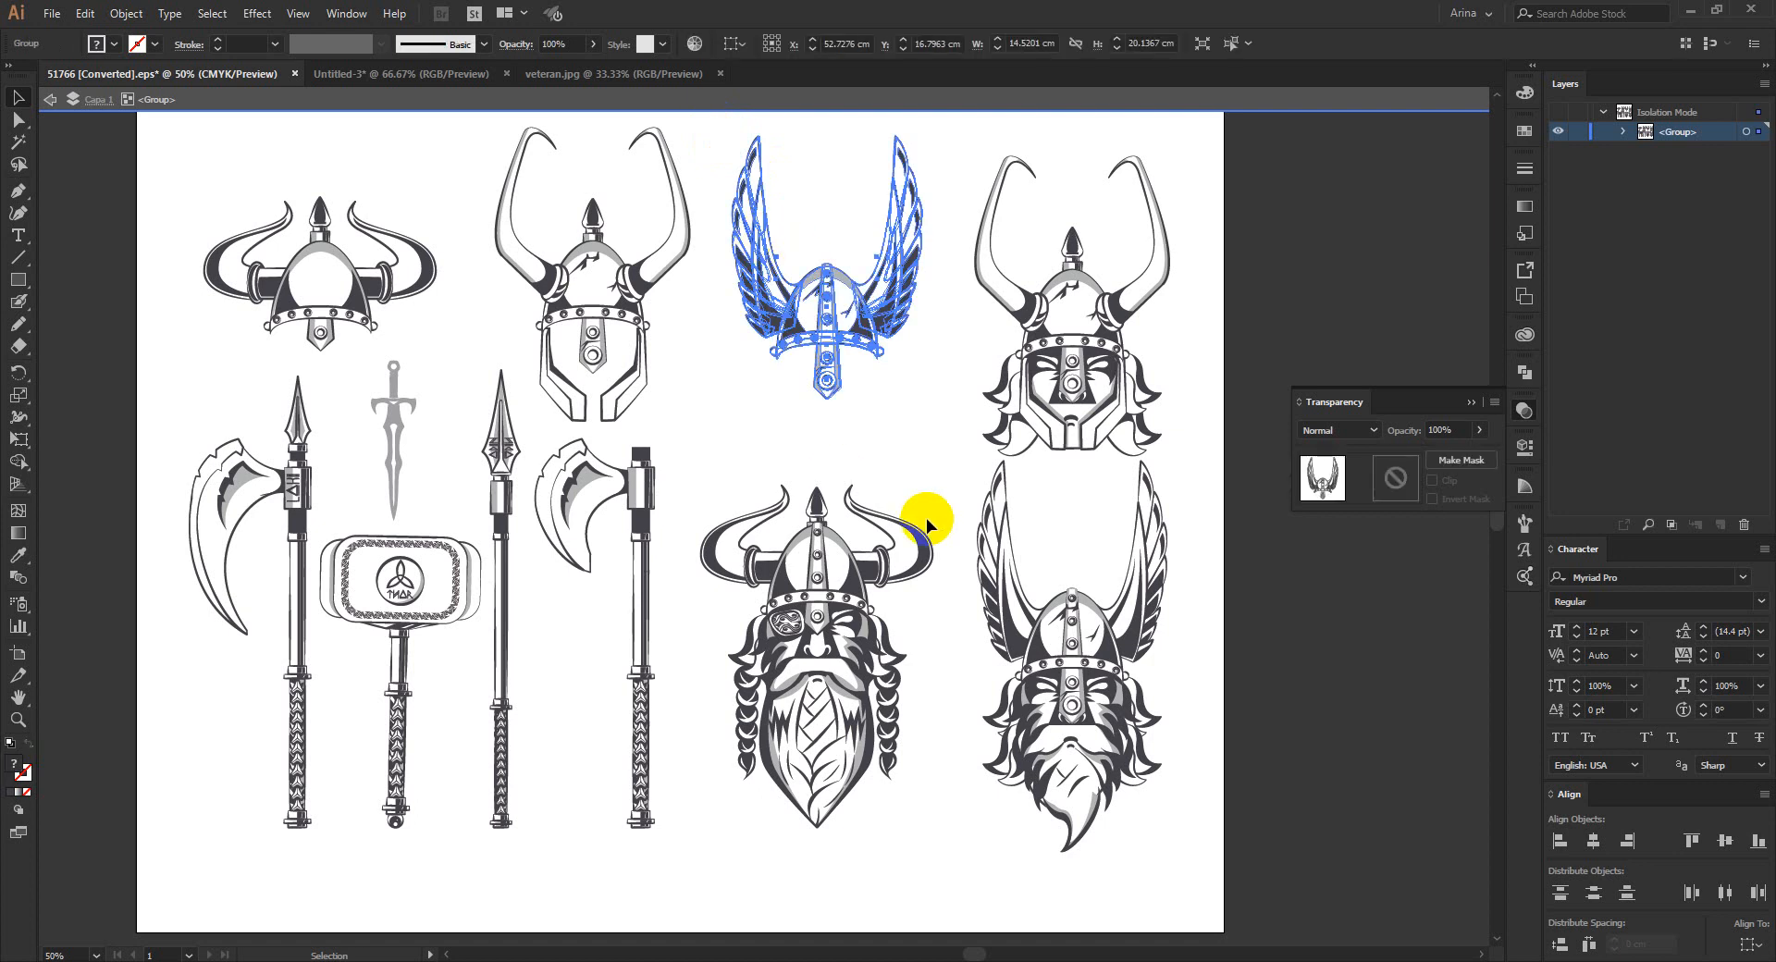
left_click(752, 304)
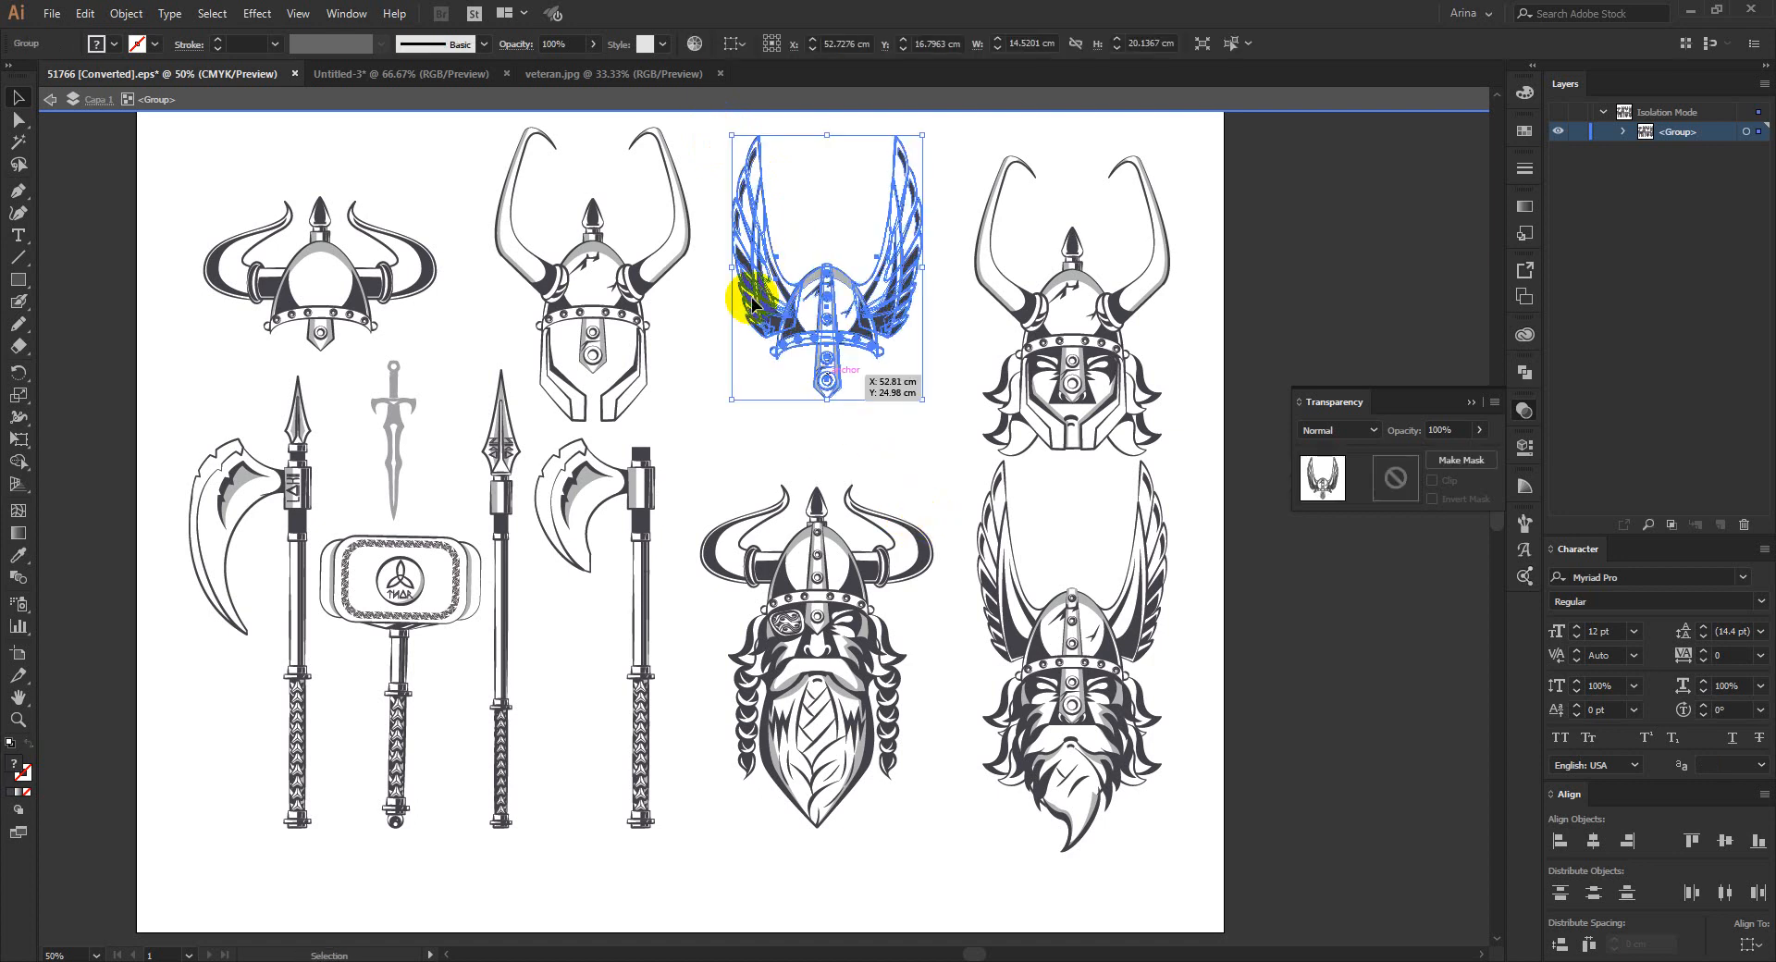
left_click(546, 73)
left_click(444, 72)
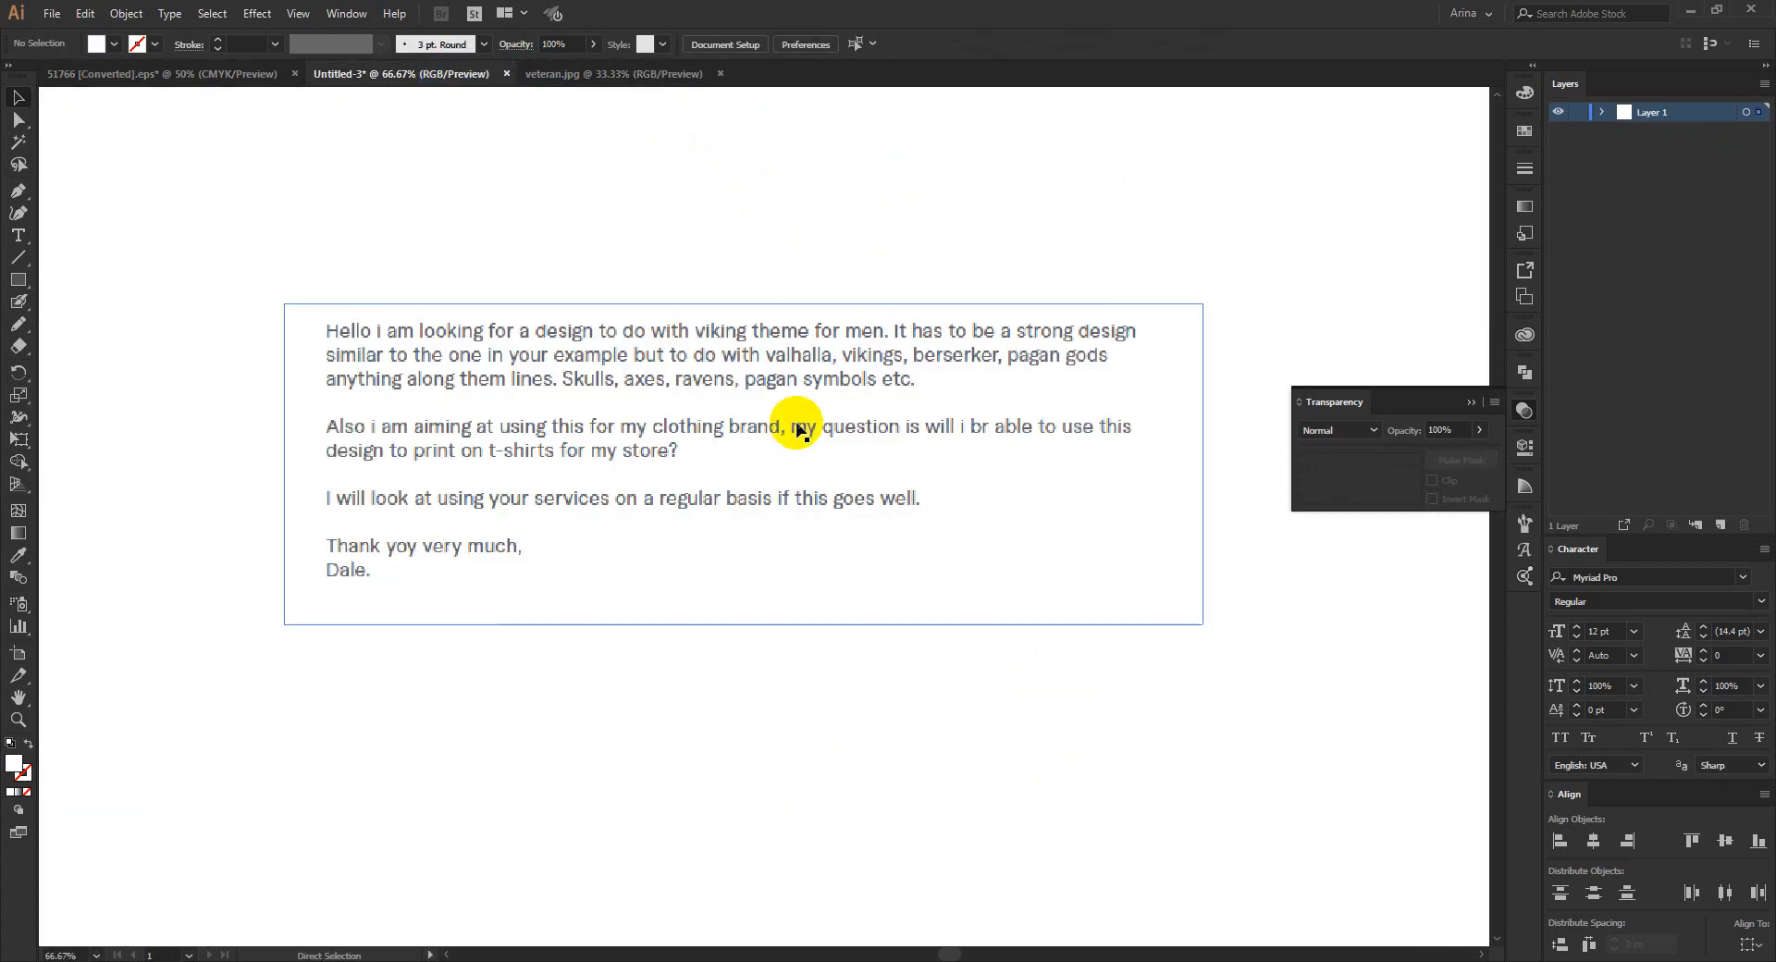
scroll(797, 428, "down", 1)
Step: Copy the axe with the shorter curved blade and the sword from the Viking artwork into the Untitled-3 document
left_click(222, 73)
scroll(275, 664, "up", 1)
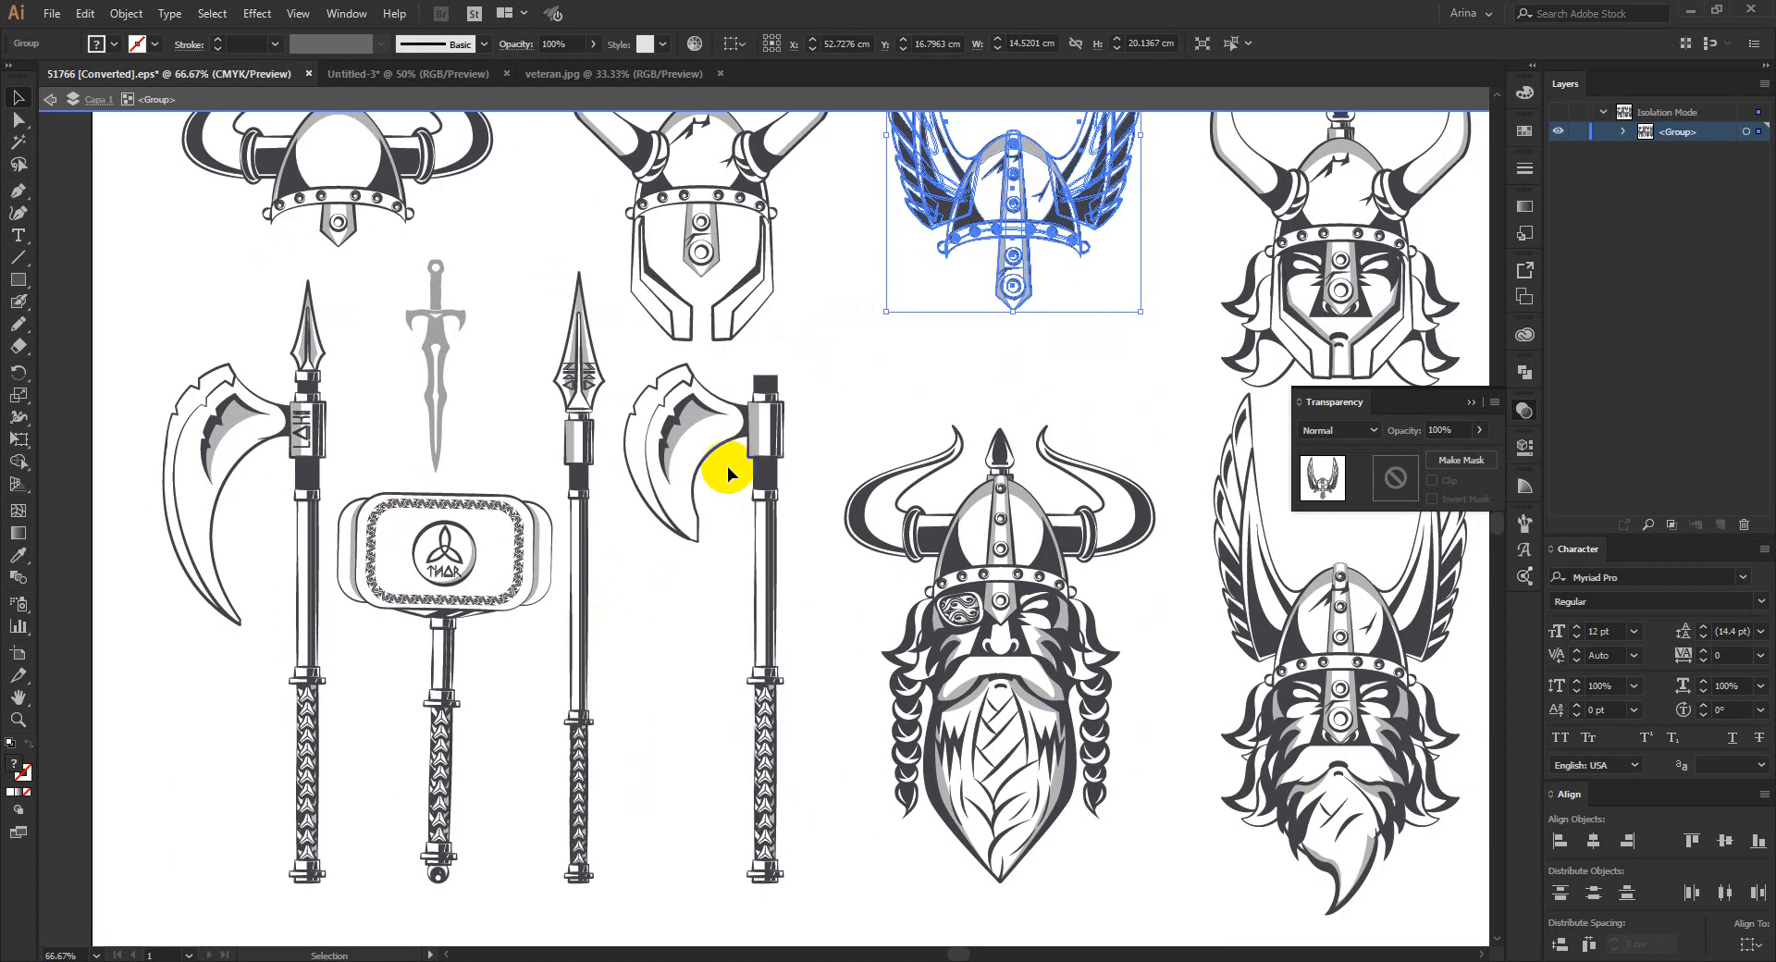
double_click(750, 434)
left_click(751, 440)
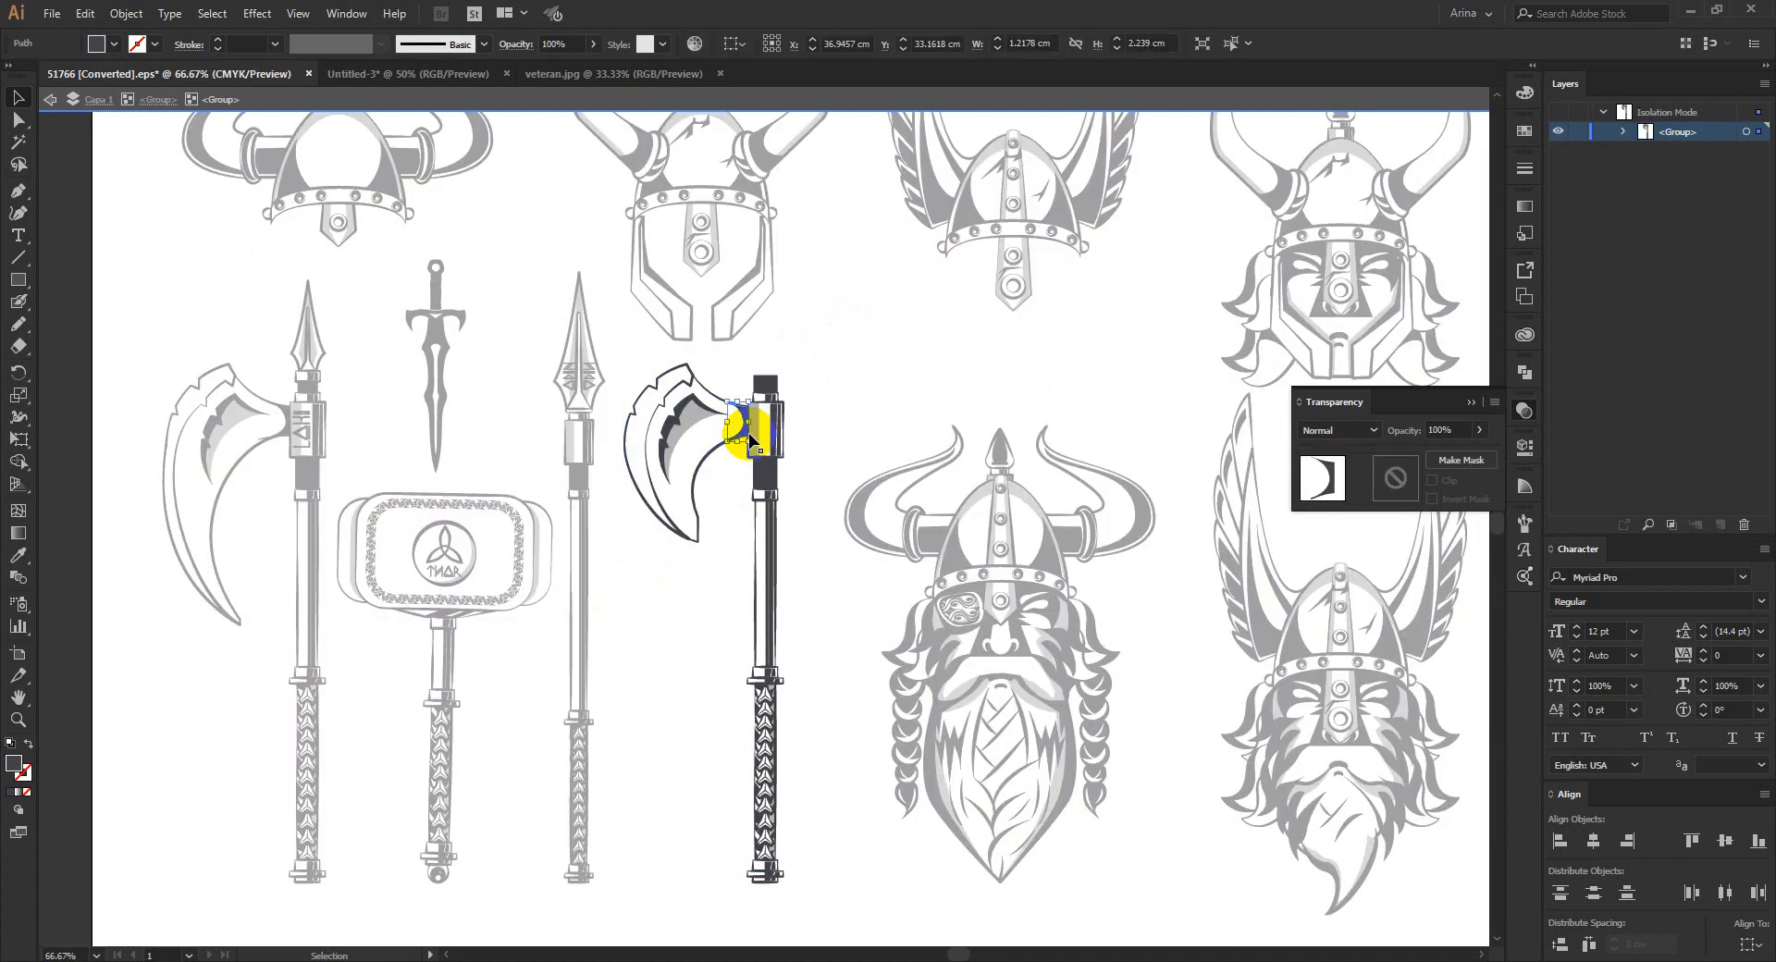
double_click(791, 458)
left_click(766, 451)
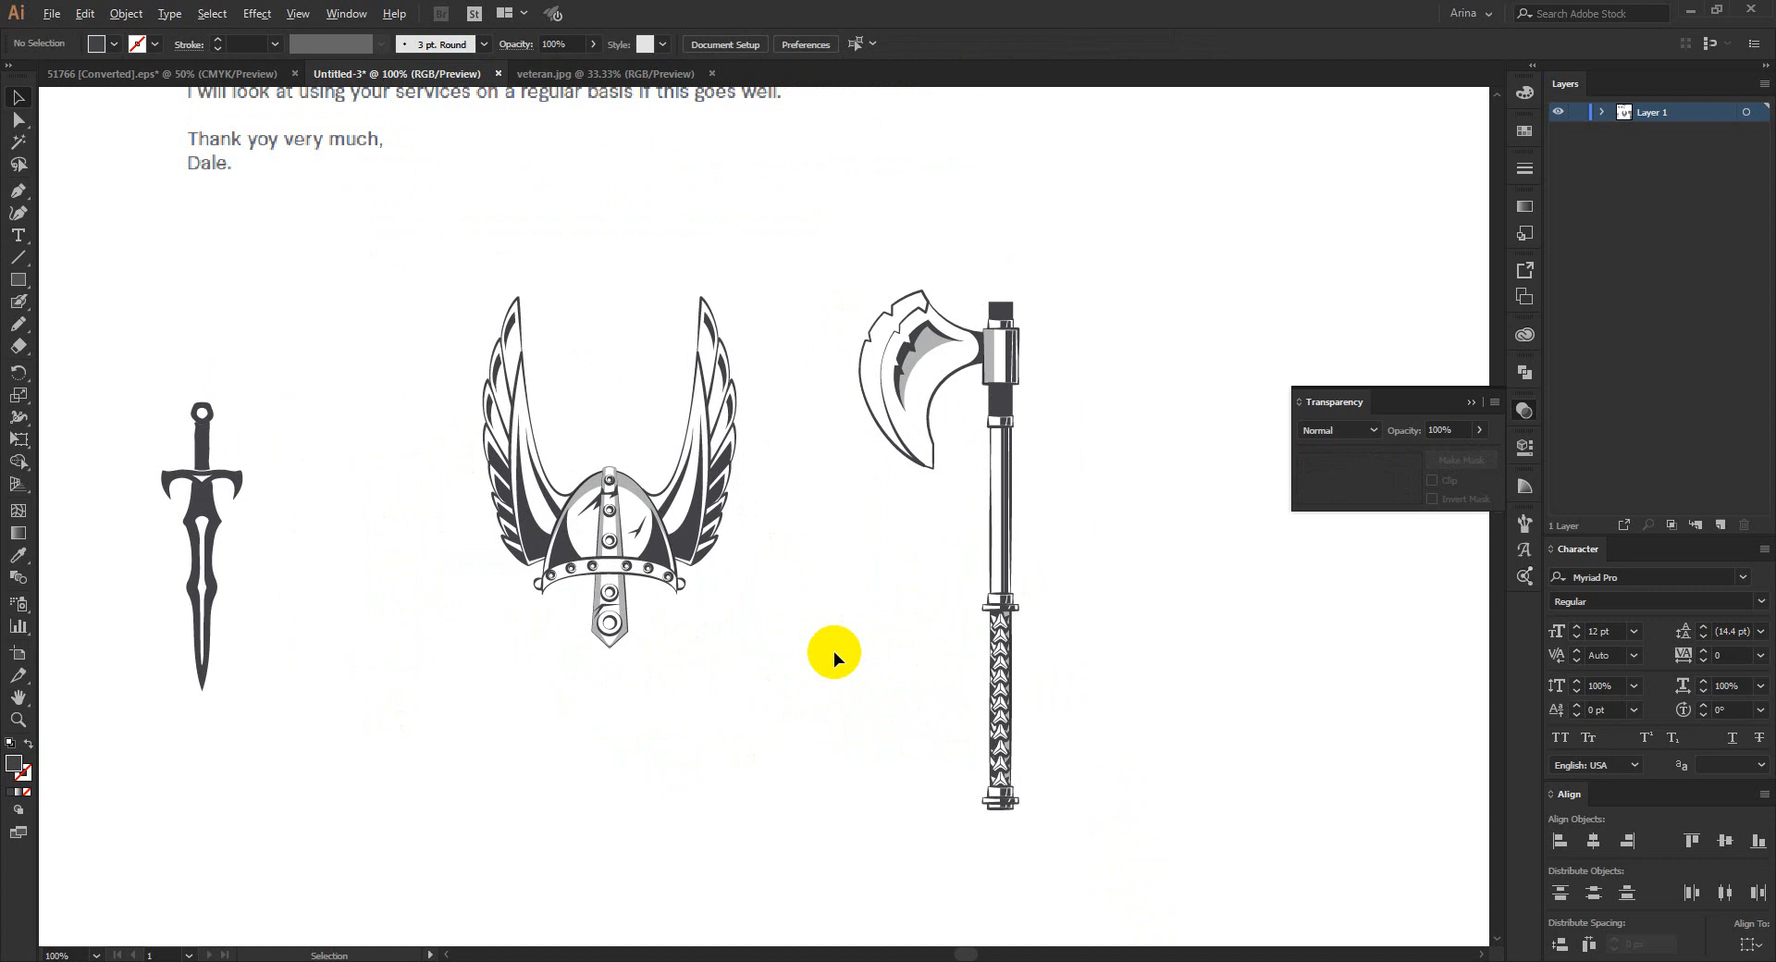
Step: Rotate the axe about 45° counterclockwise so its handle runs diagonally down from the blade
scroll(834, 651, "up", 1)
scroll(834, 651, "down", 1)
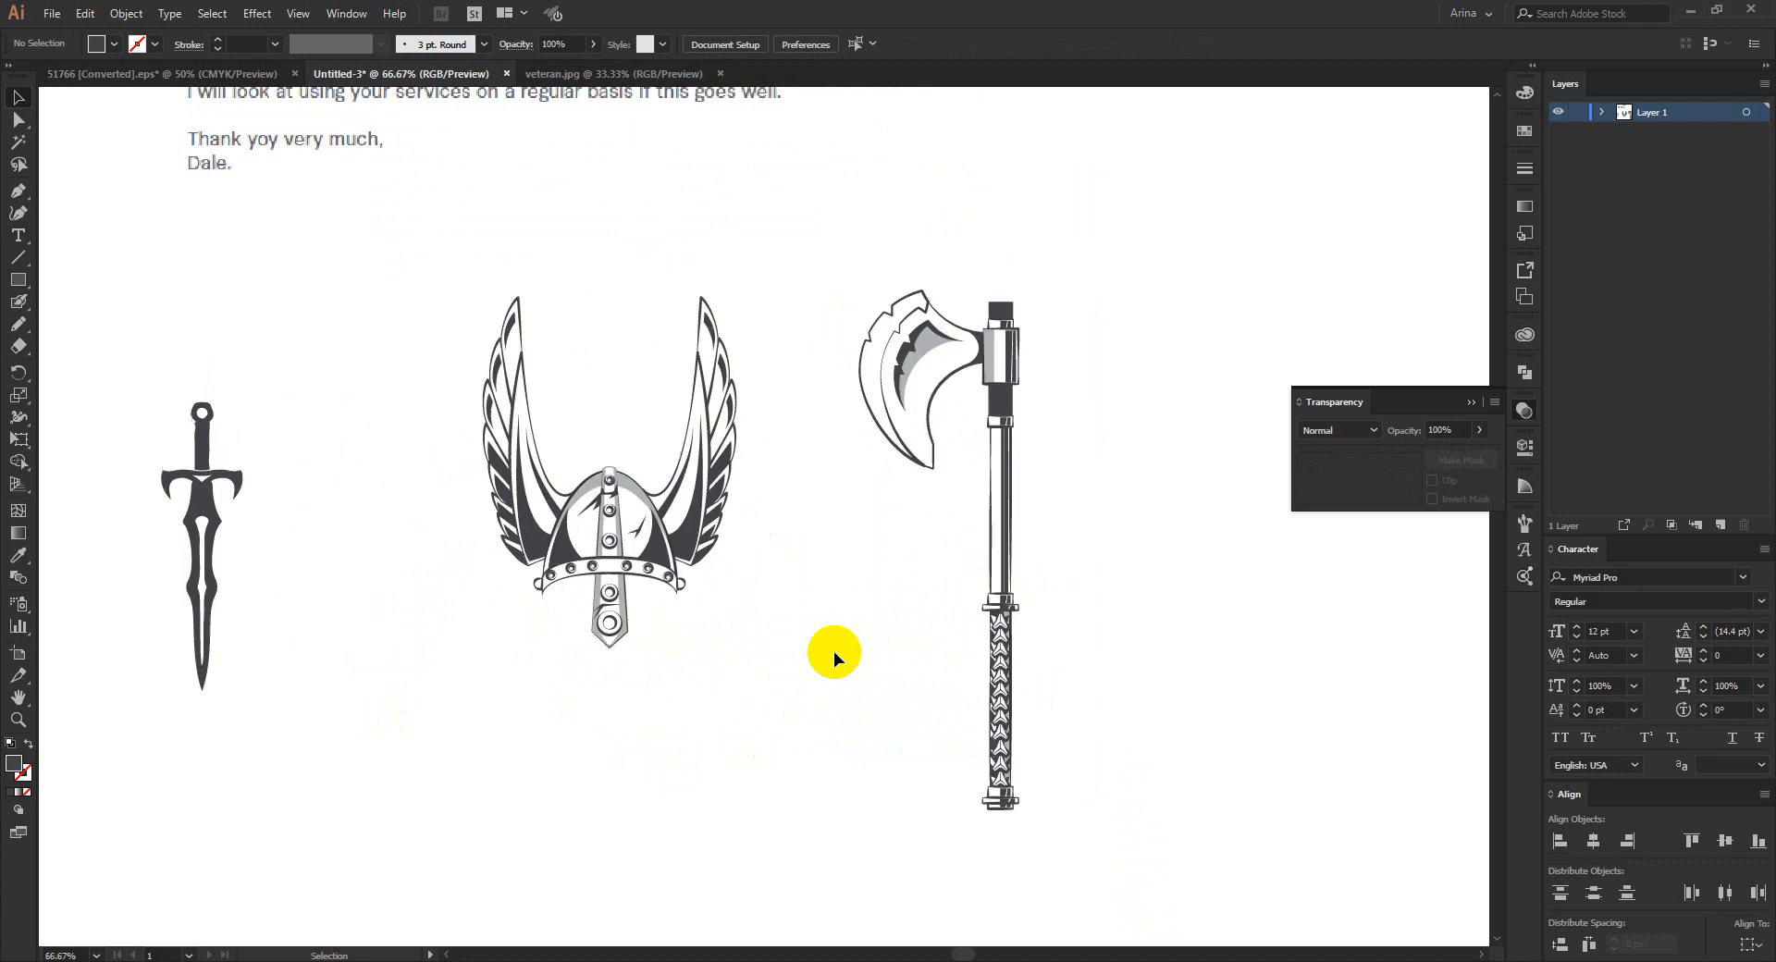
left_click_drag(953, 653, 1043, 656)
right_click(1043, 656)
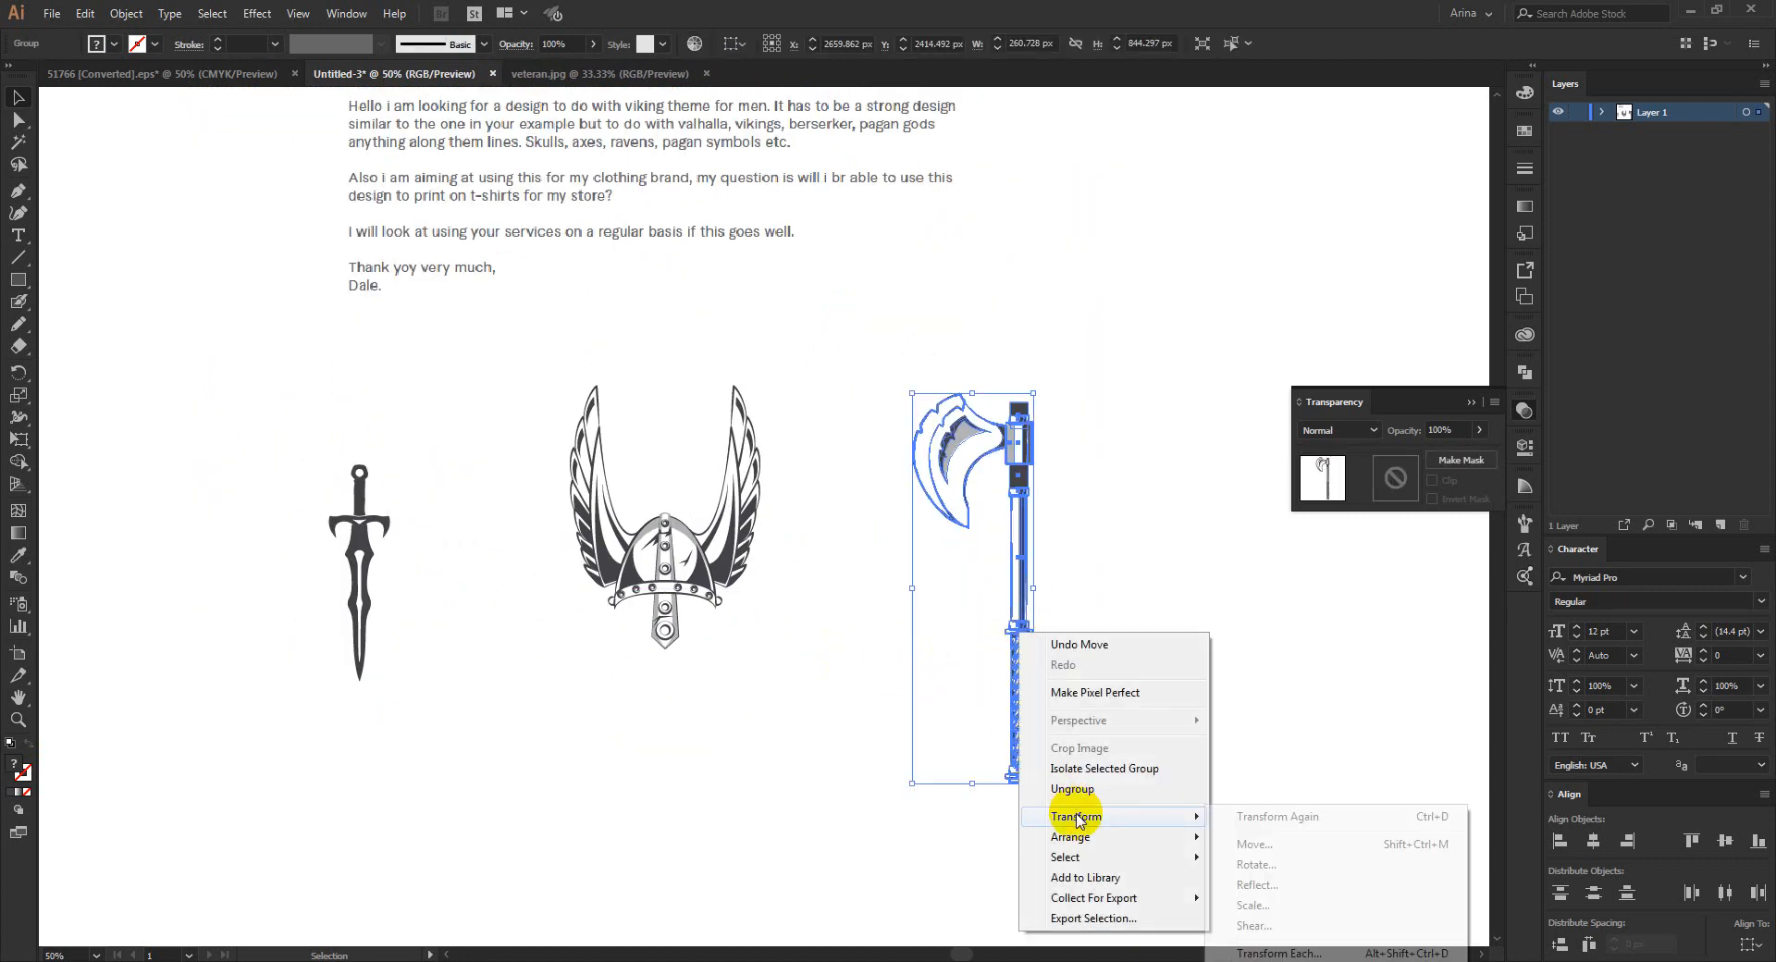
left_click(1105, 516)
left_click_drag(972, 523, 1032, 546)
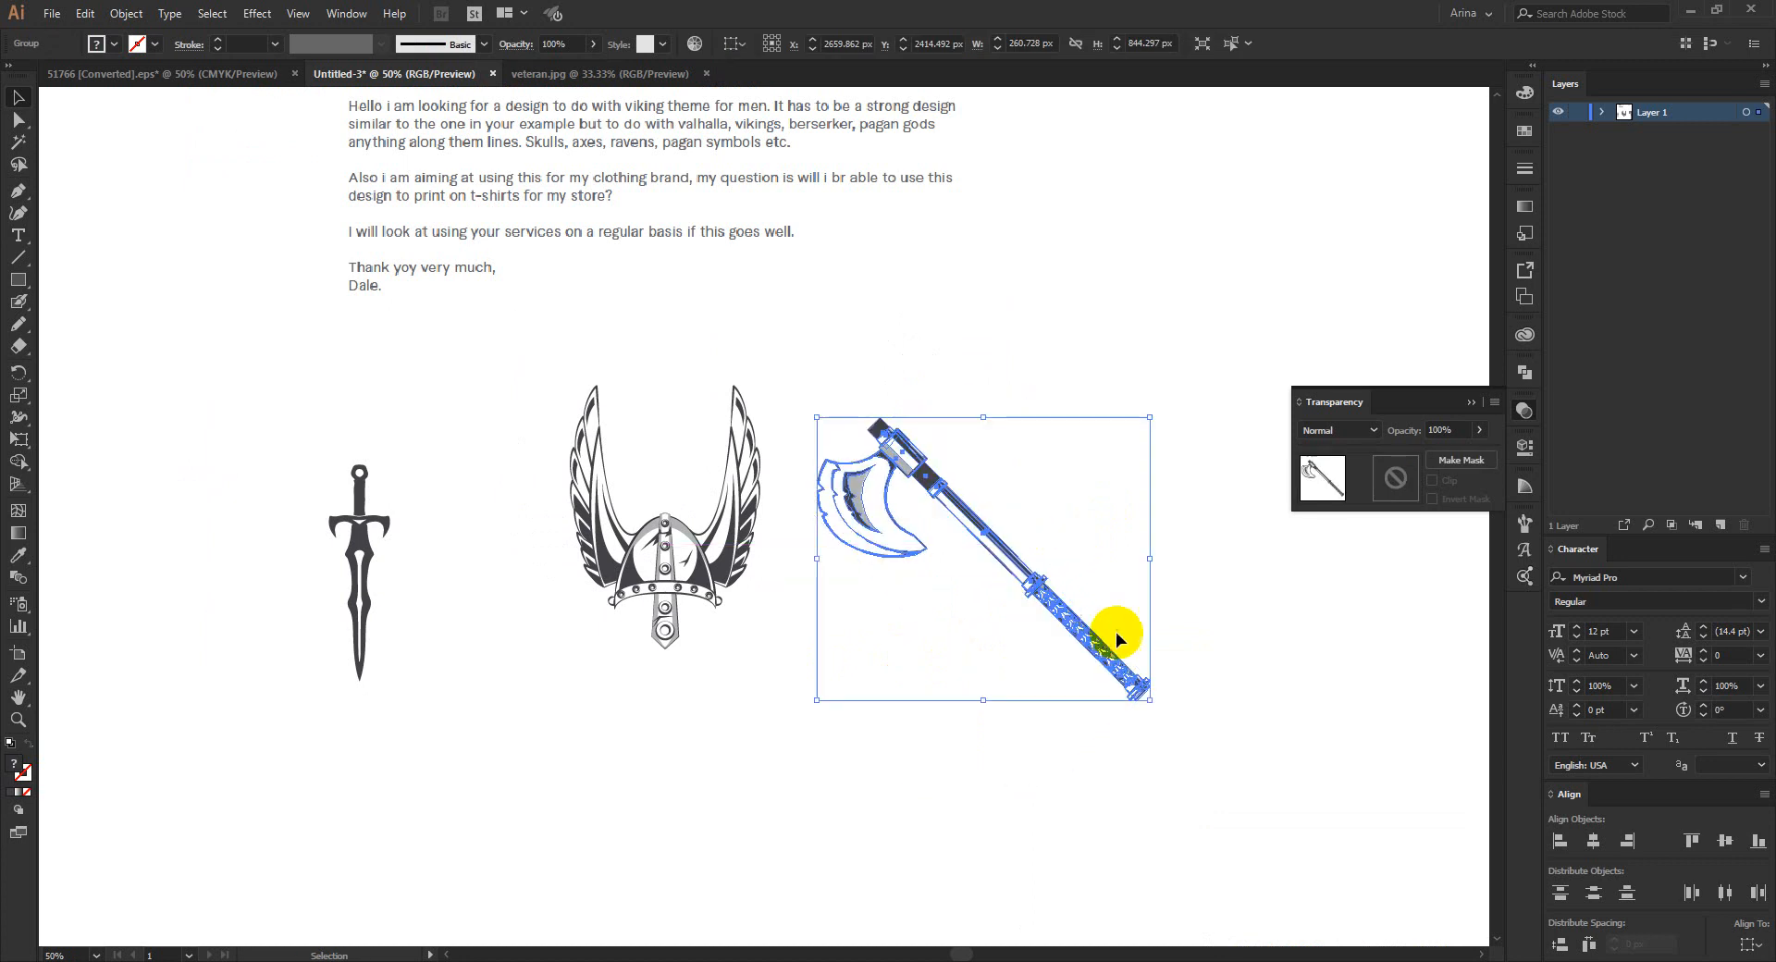
Step: Reflect a copy of the diagonal axe and place it over the original as a mirrored, crossed pair
right_click(1063, 614)
mouse_move(1142, 799)
left_click(1308, 869)
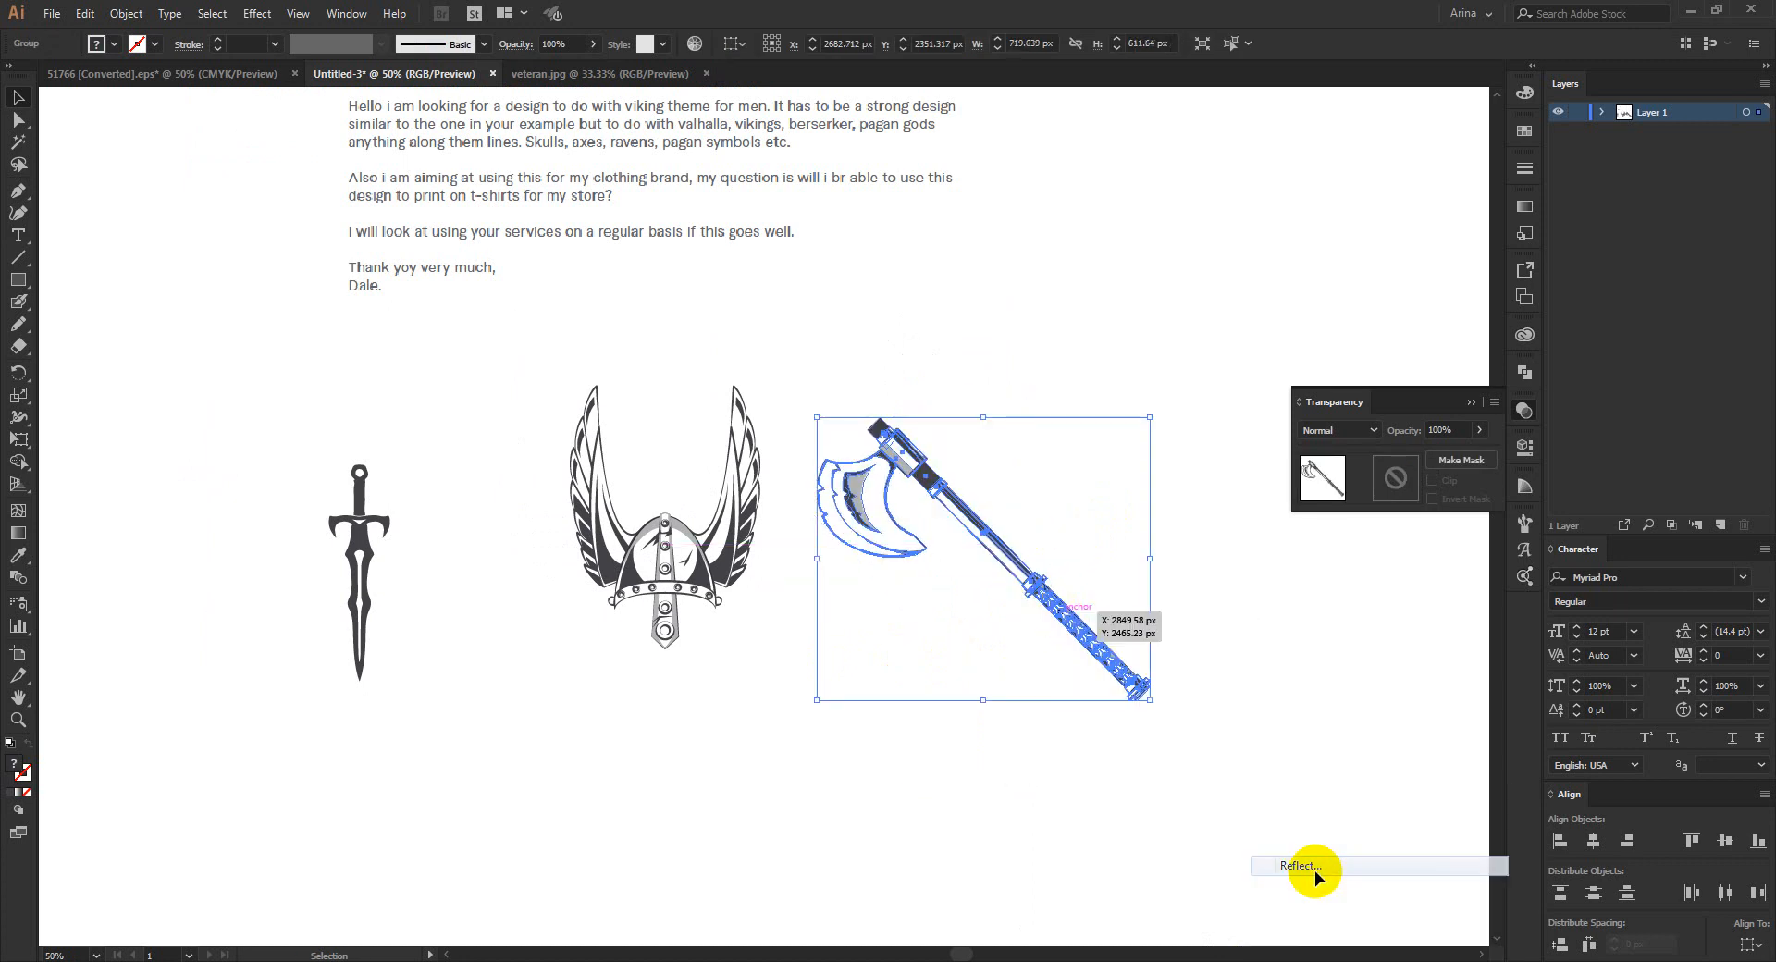
left_click(1101, 486)
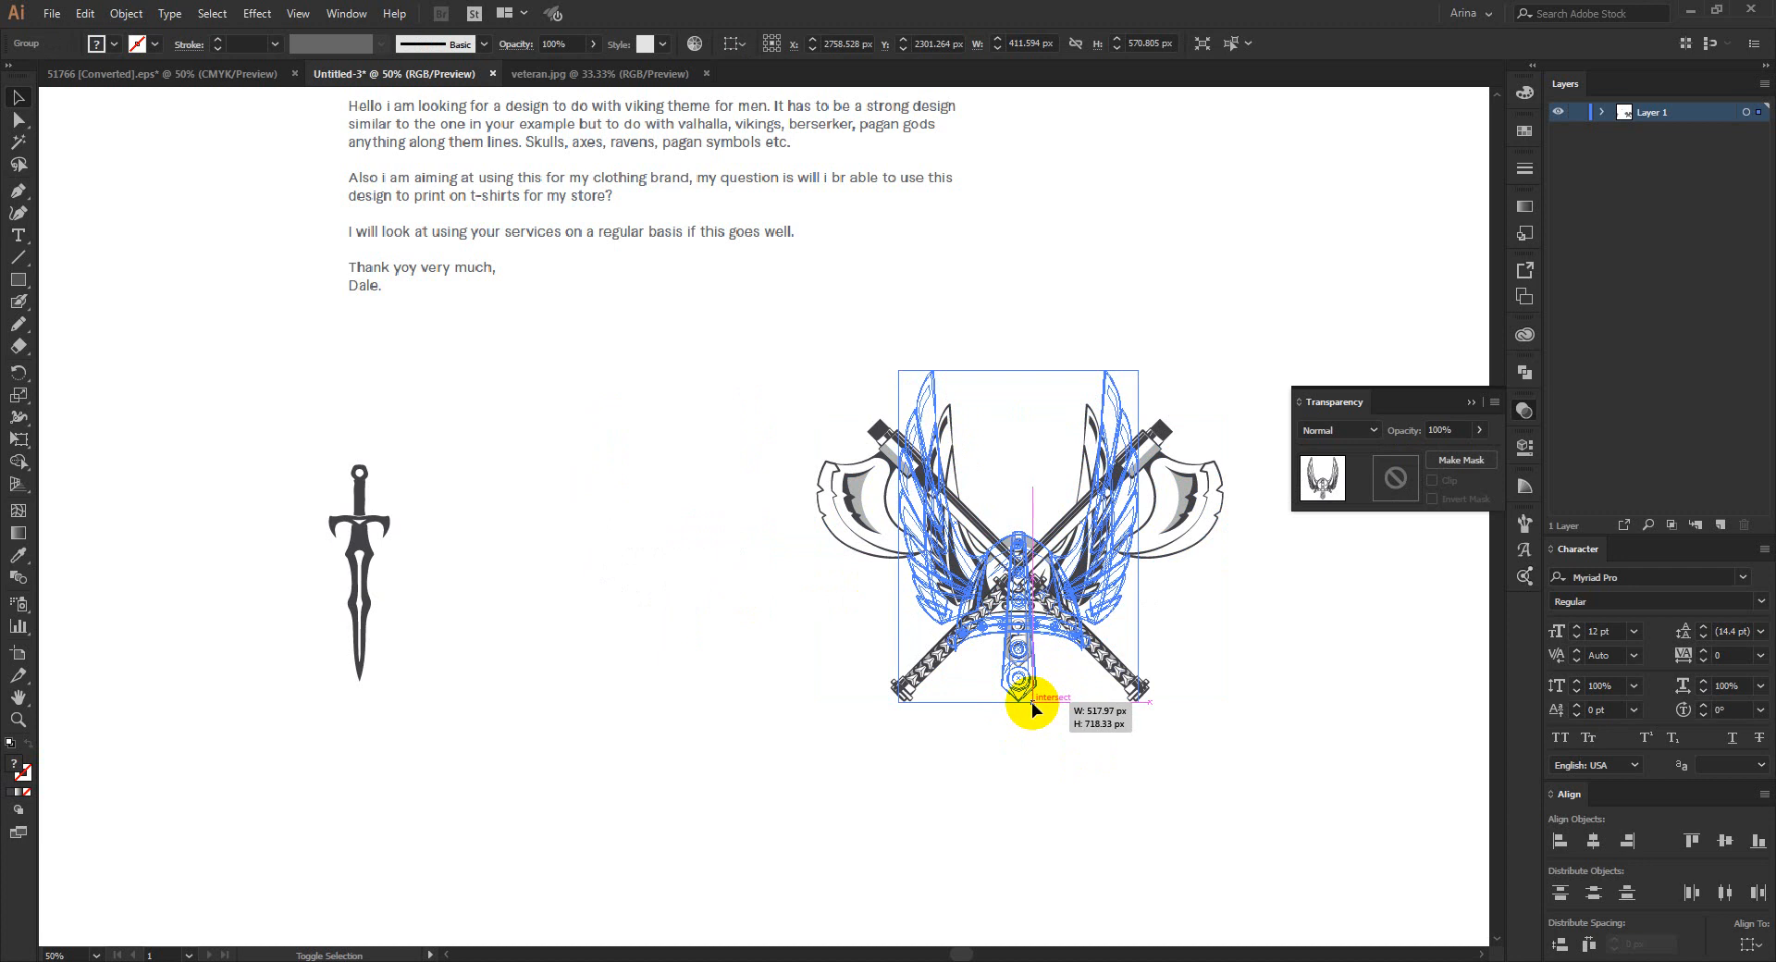
Step: Scale the winged helmet over the crossed axes to about 518 × 718 px and centre them all horizontally
left_click_drag(1032, 703, 1032, 703)
left_click_drag(1217, 717, 935, 449)
left_click(796, 46)
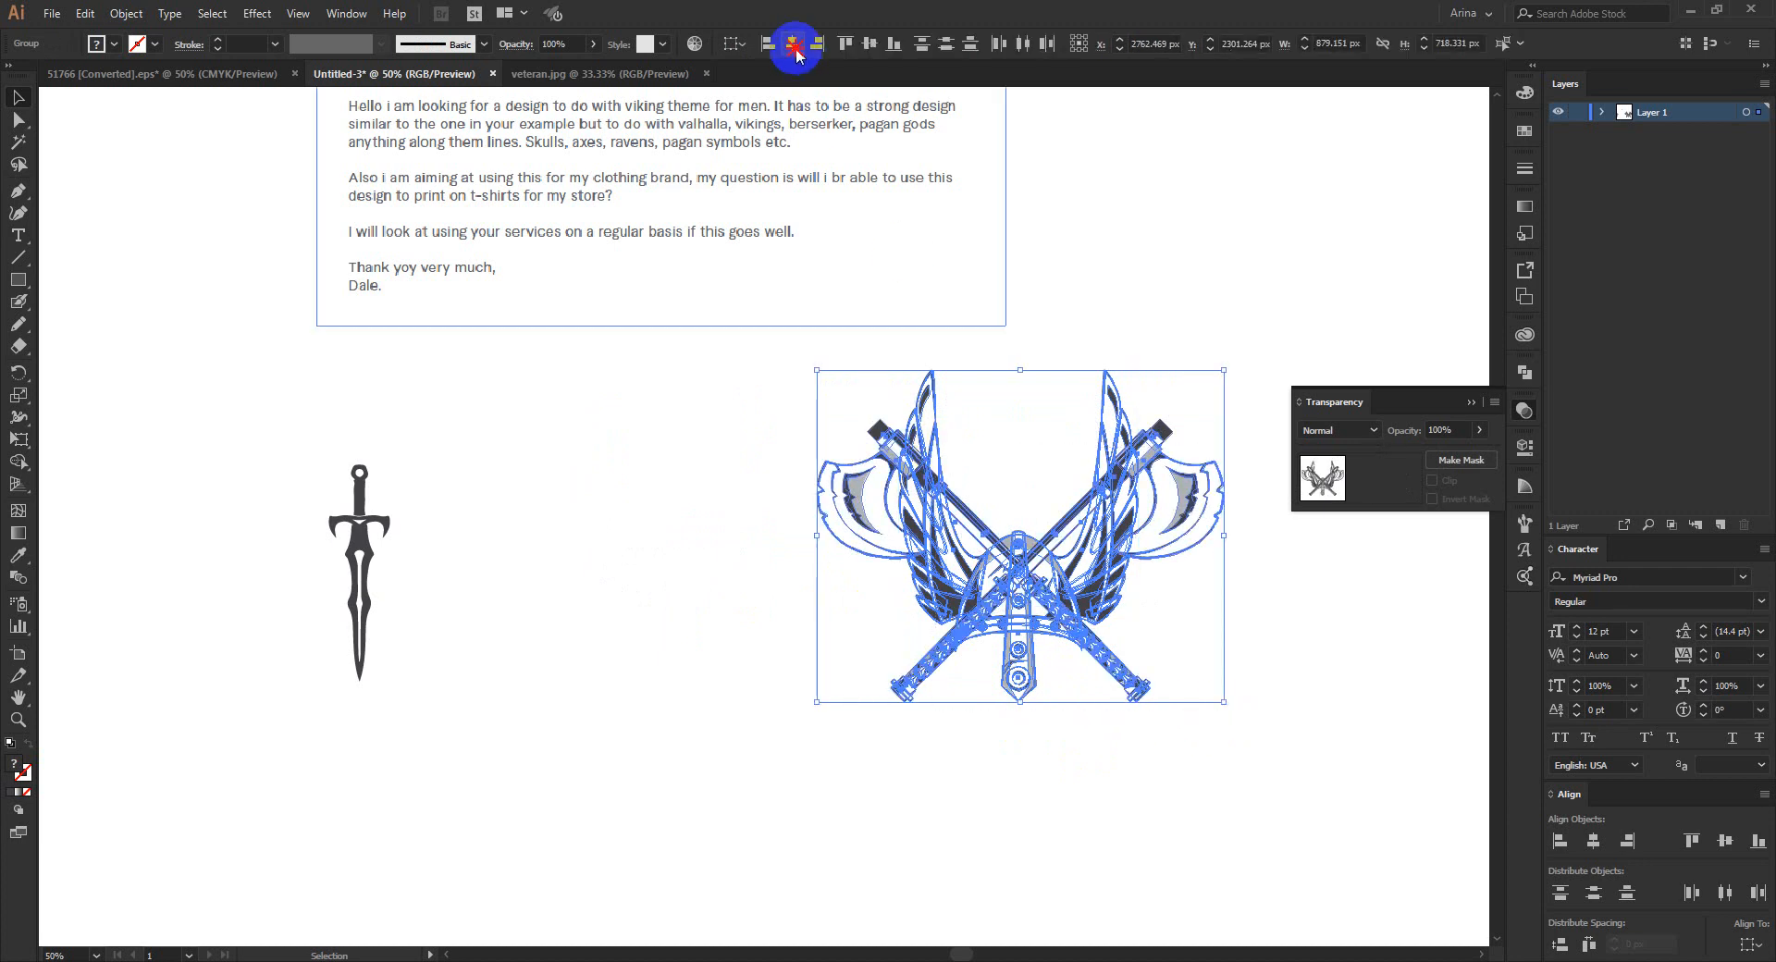
left_click(848, 623)
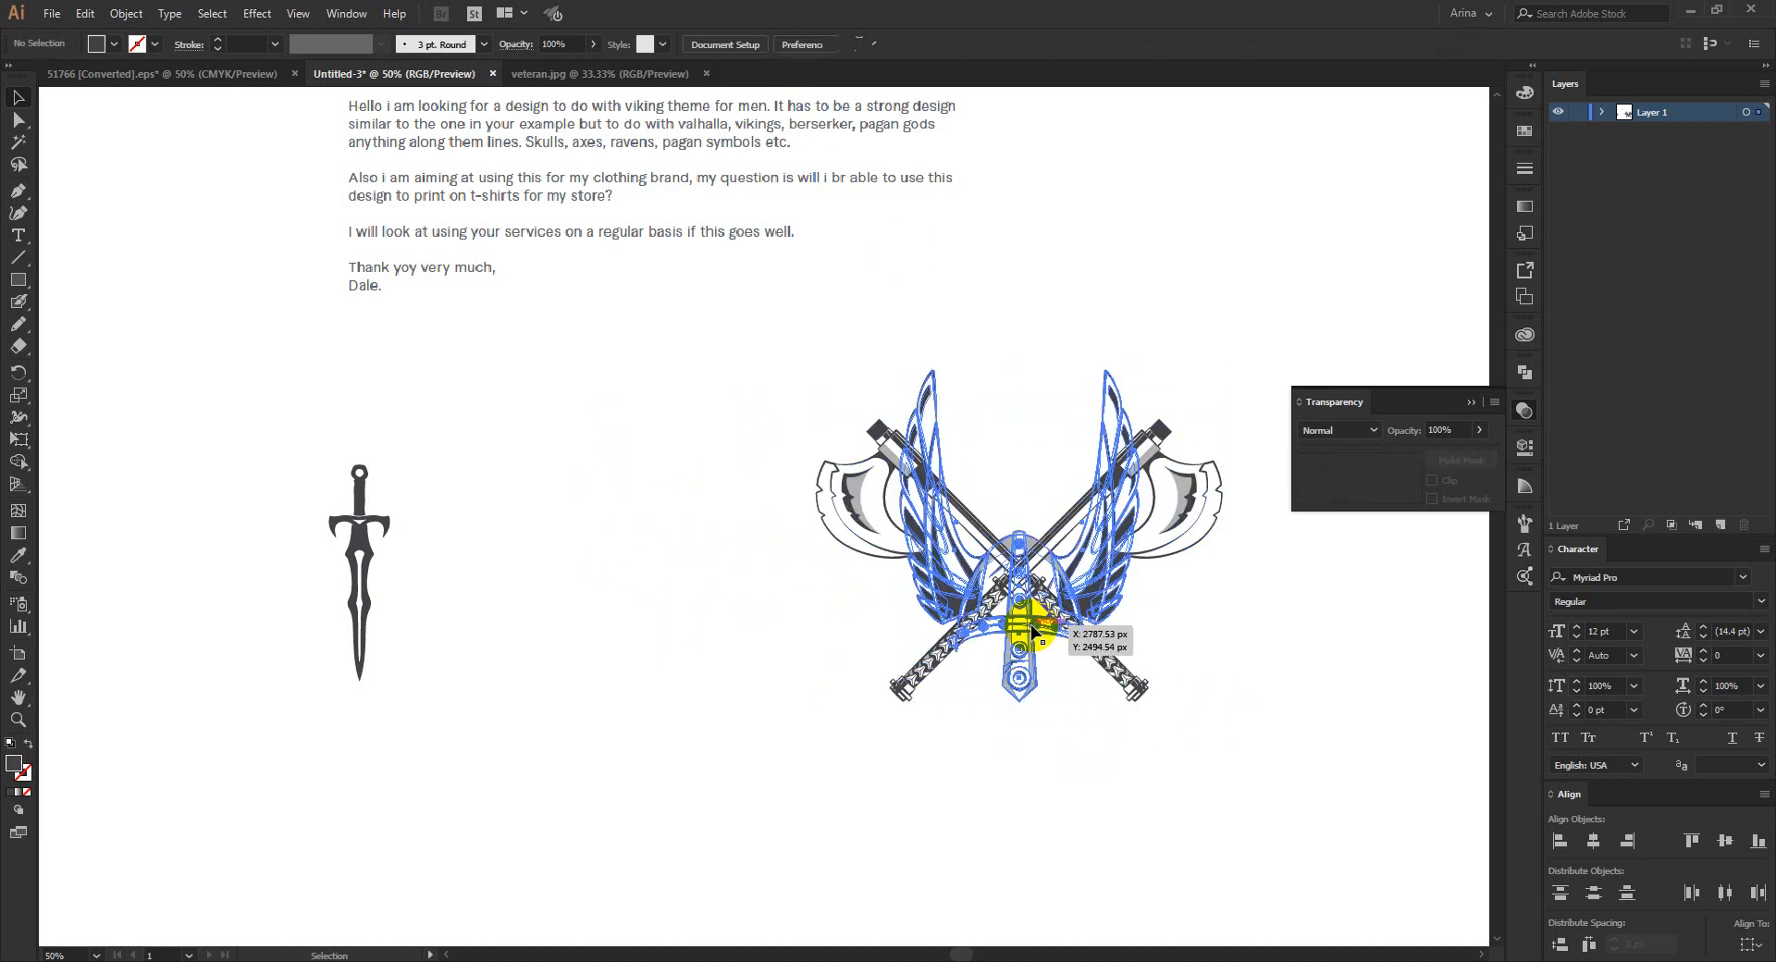
Step: Mask the crossed axes with an opacity mask made from a black offset silhouette of the winged helmet, with Clip off
left_click(1031, 632)
scroll(1196, 411, "up", 1)
scroll(807, 594, "up", 2)
scroll(956, 591, "down", 1)
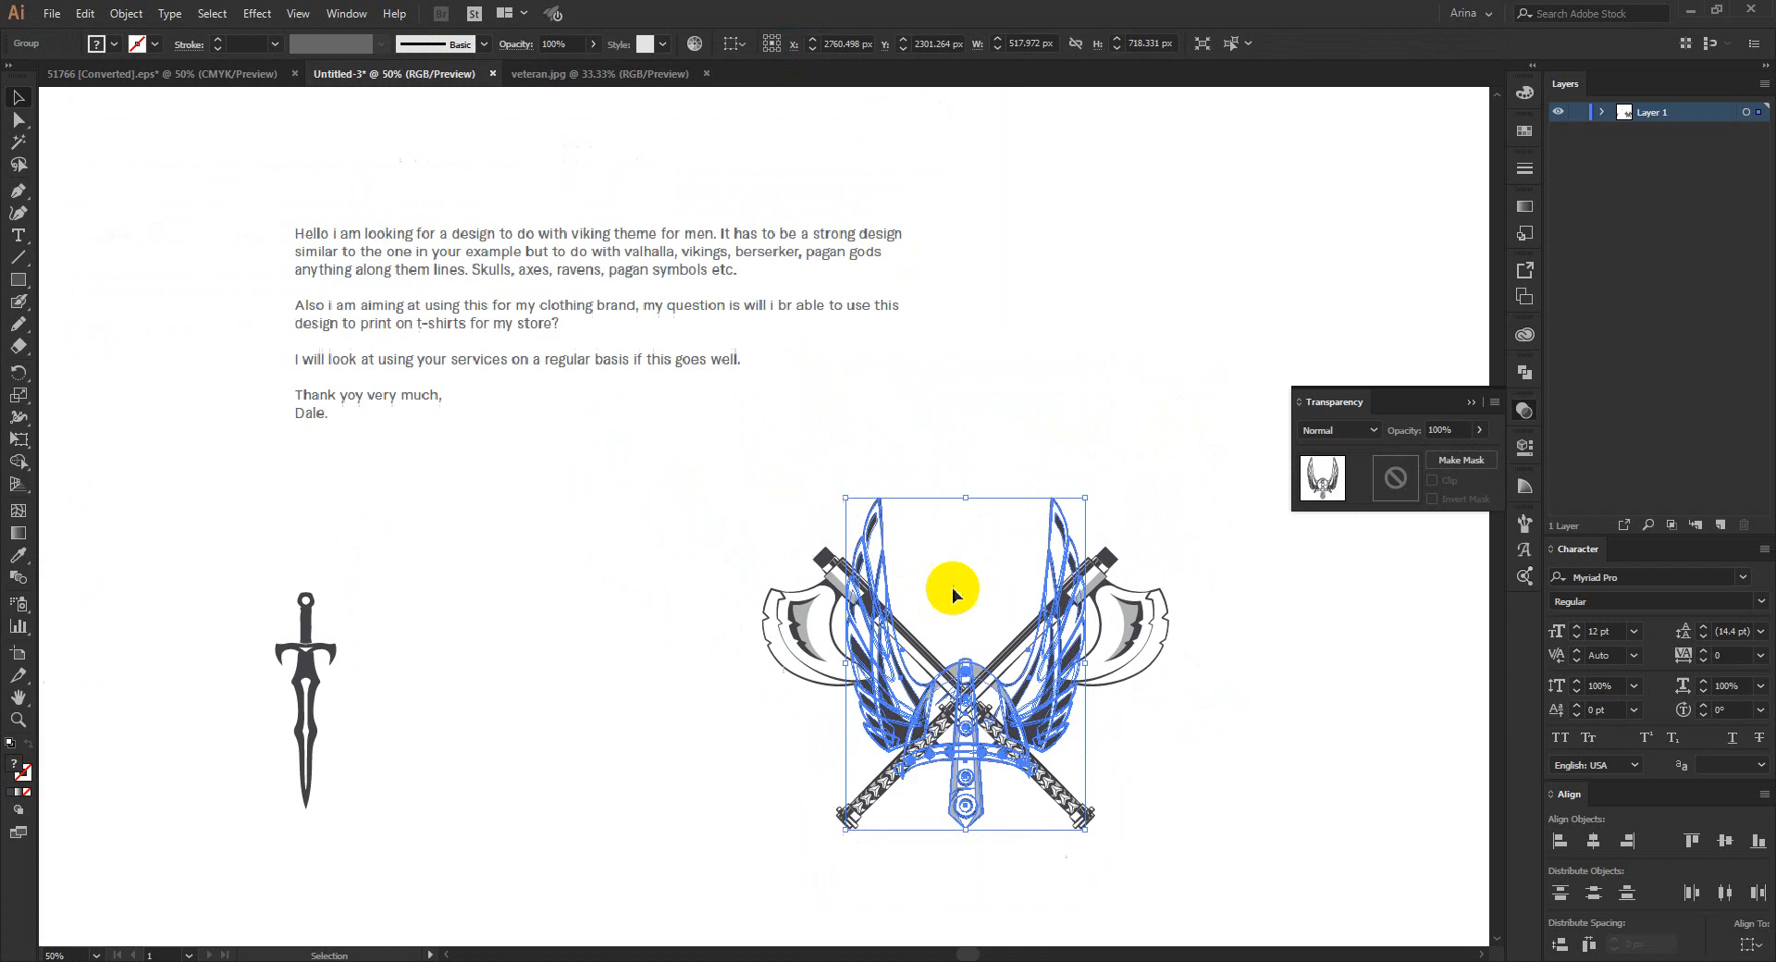
left_click(629, 523)
scroll(635, 507, "up", 2)
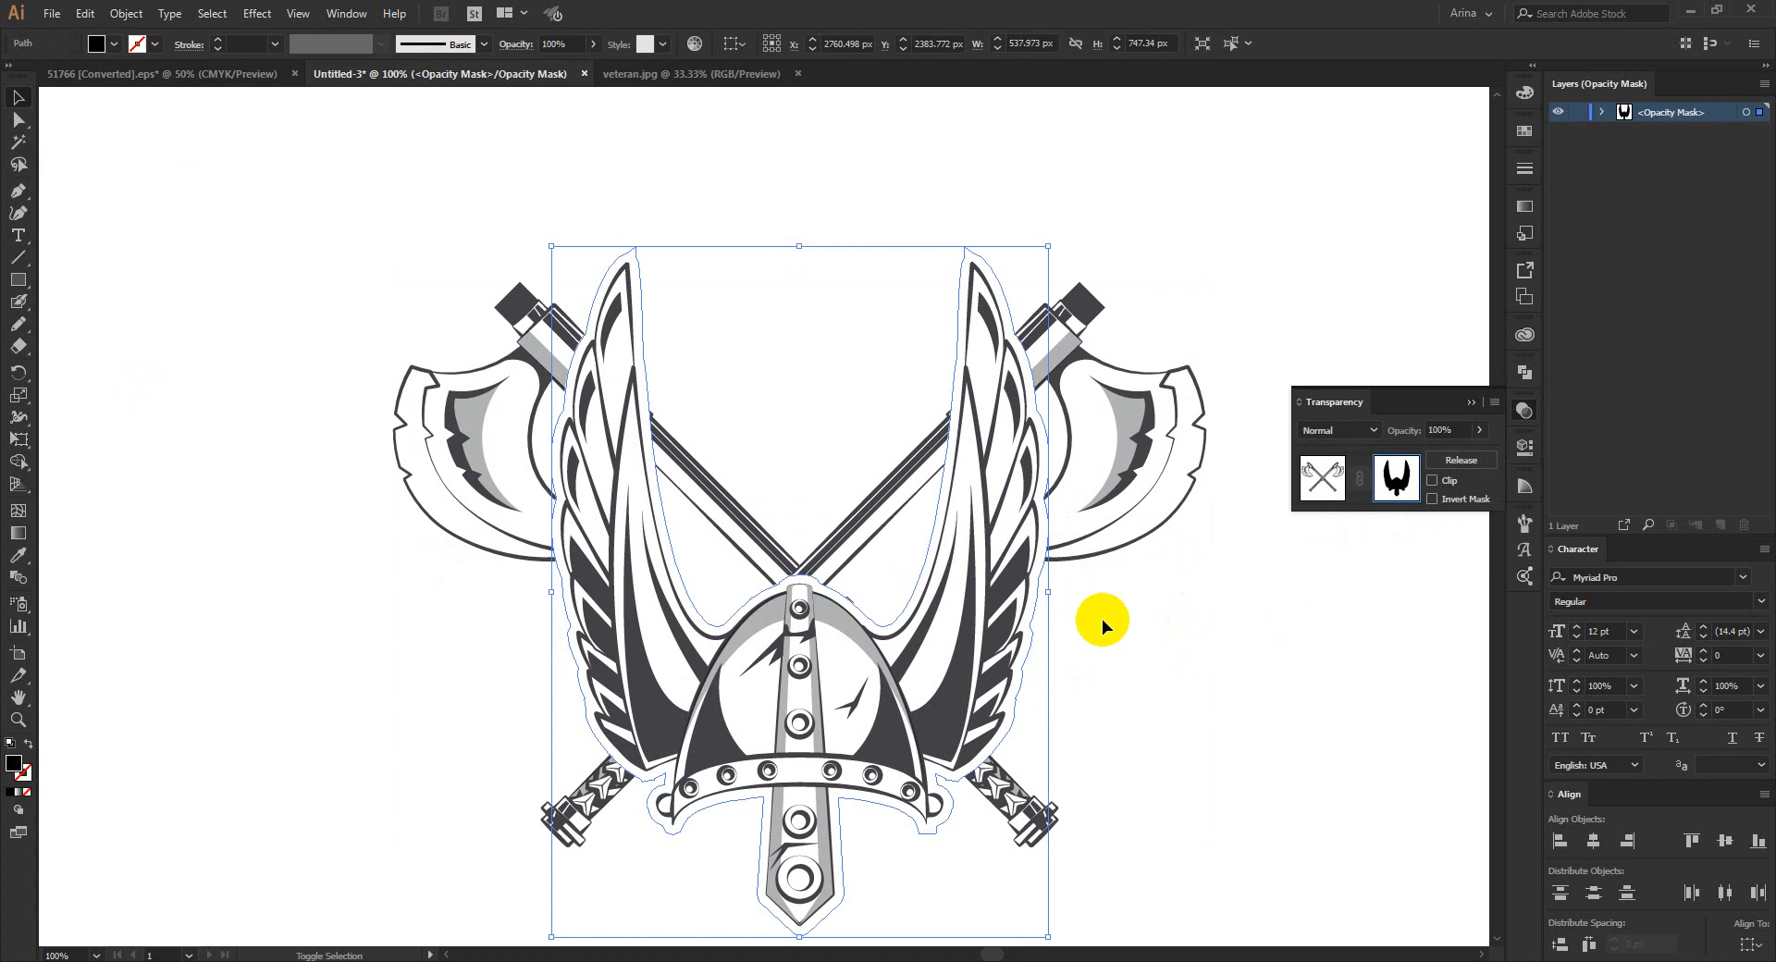
Step: Erase the helmet silhouette in the axes' opacity mask where the axe blades have to overlap the outer wings
key("shift+e")
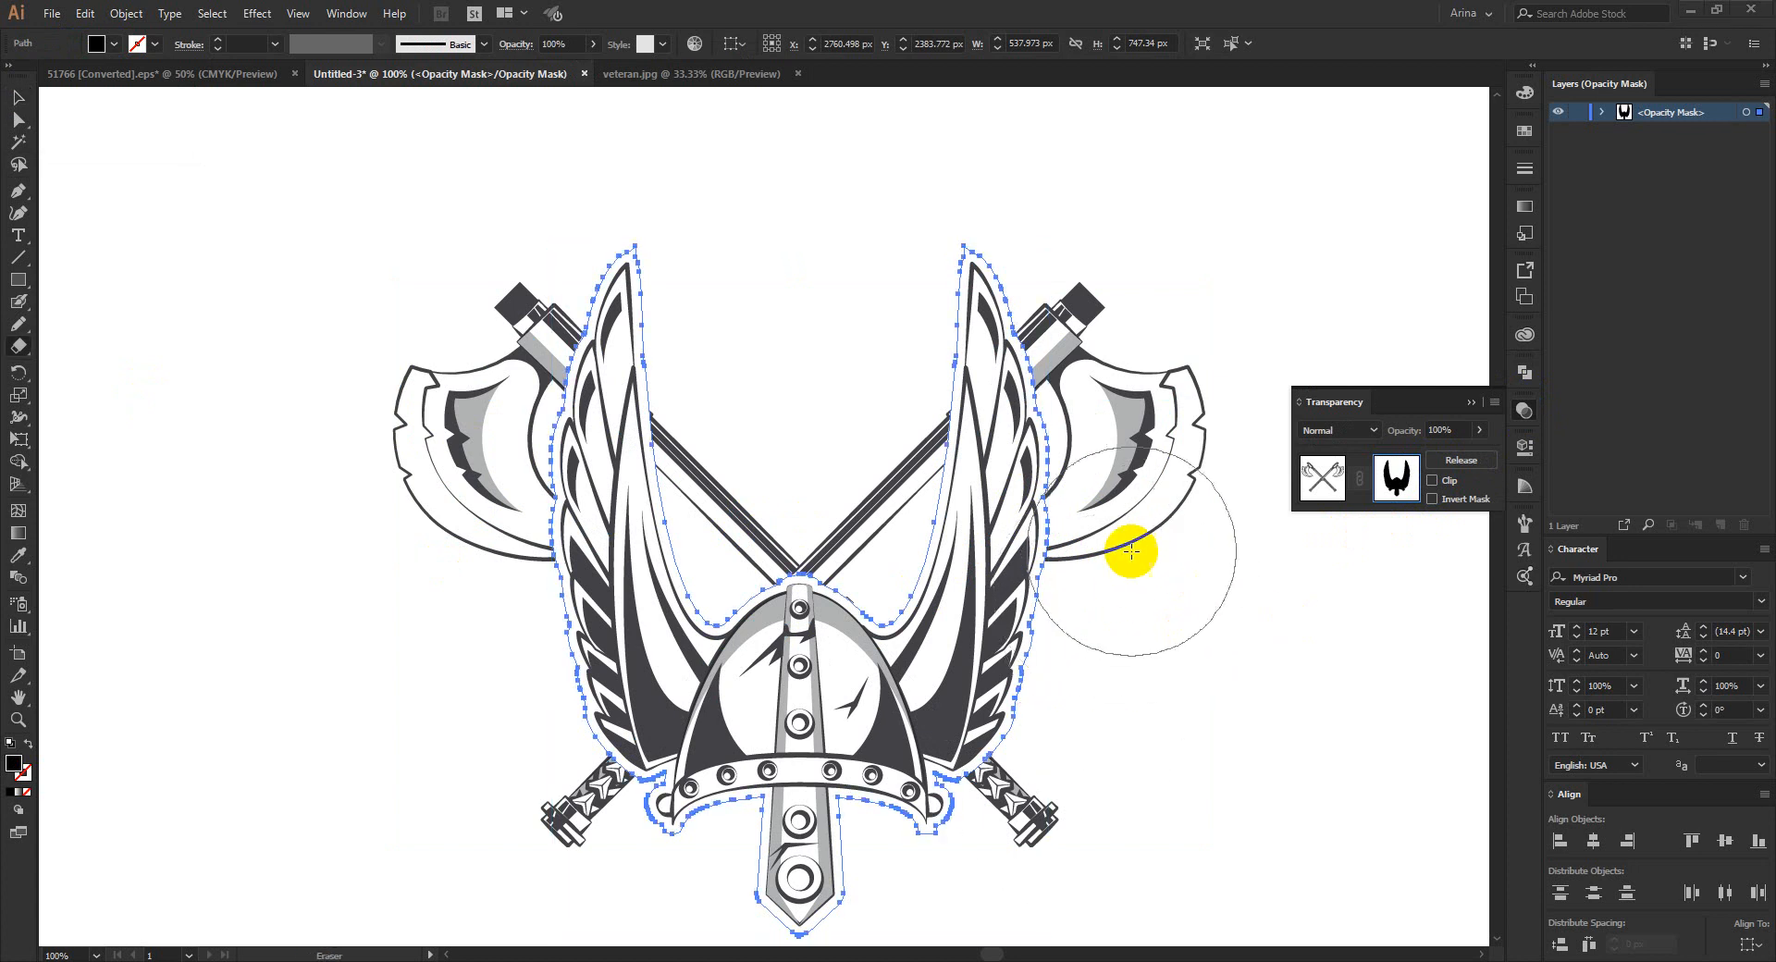
Step: Offset the paths of the crossed axes by 10 px with miter joins
left_click(125, 13)
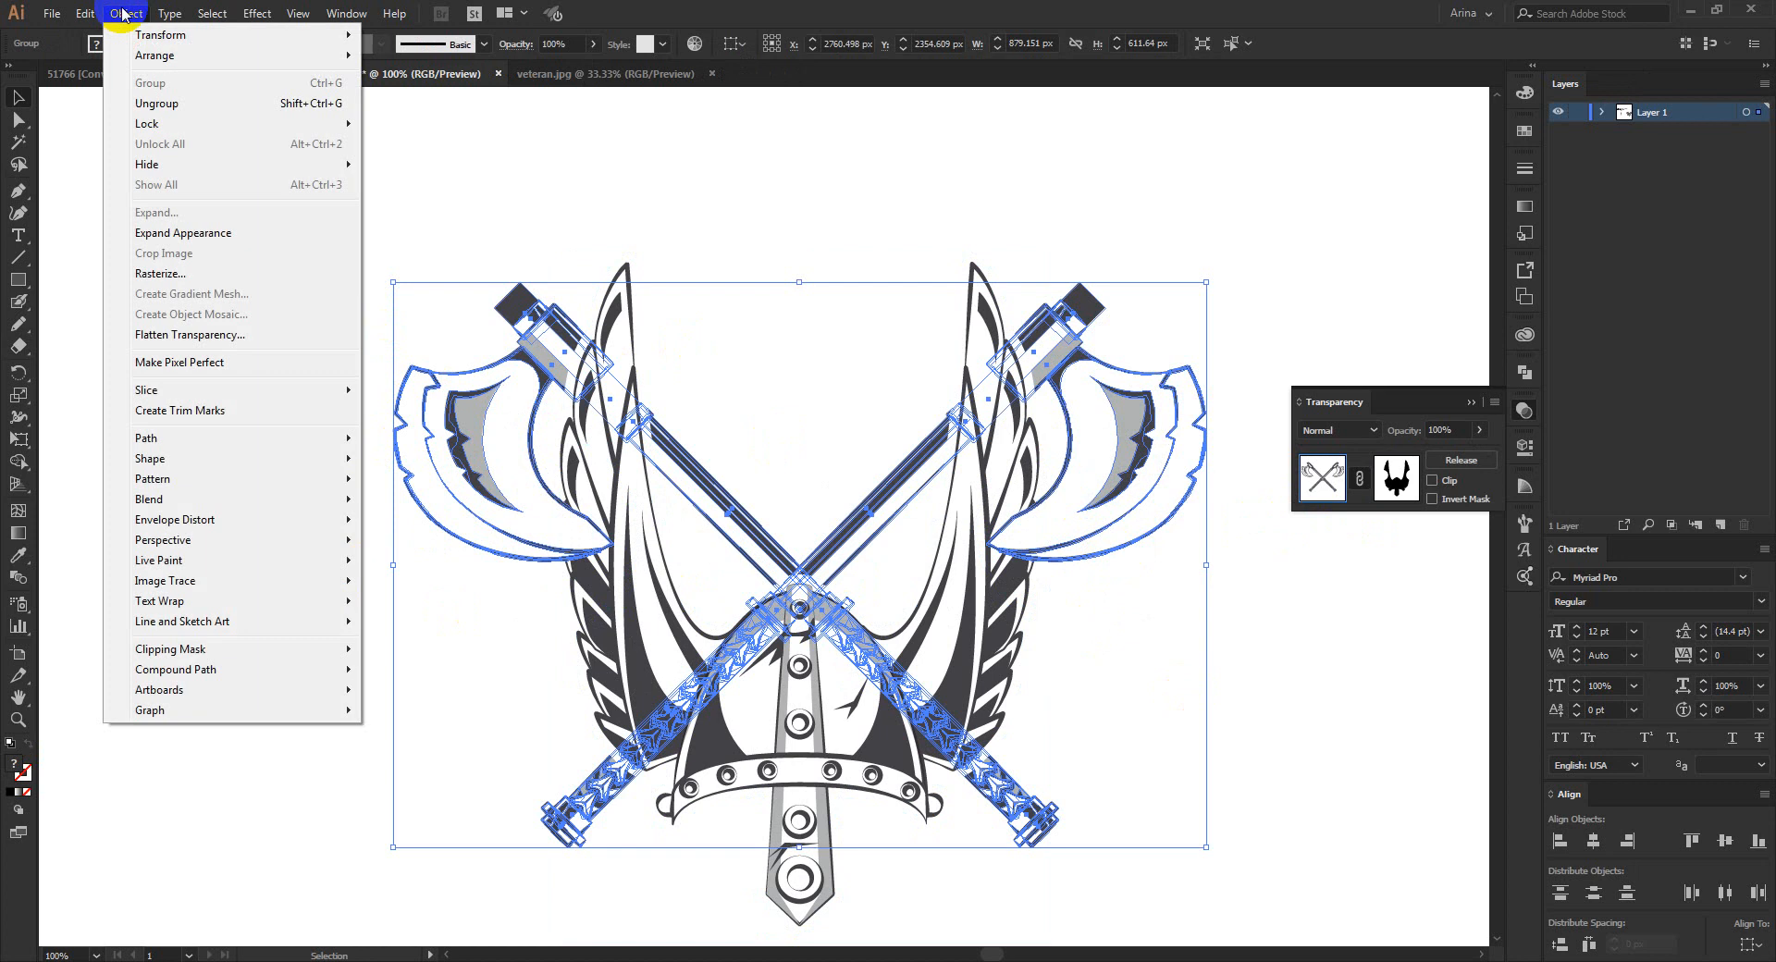
mouse_move(162, 437)
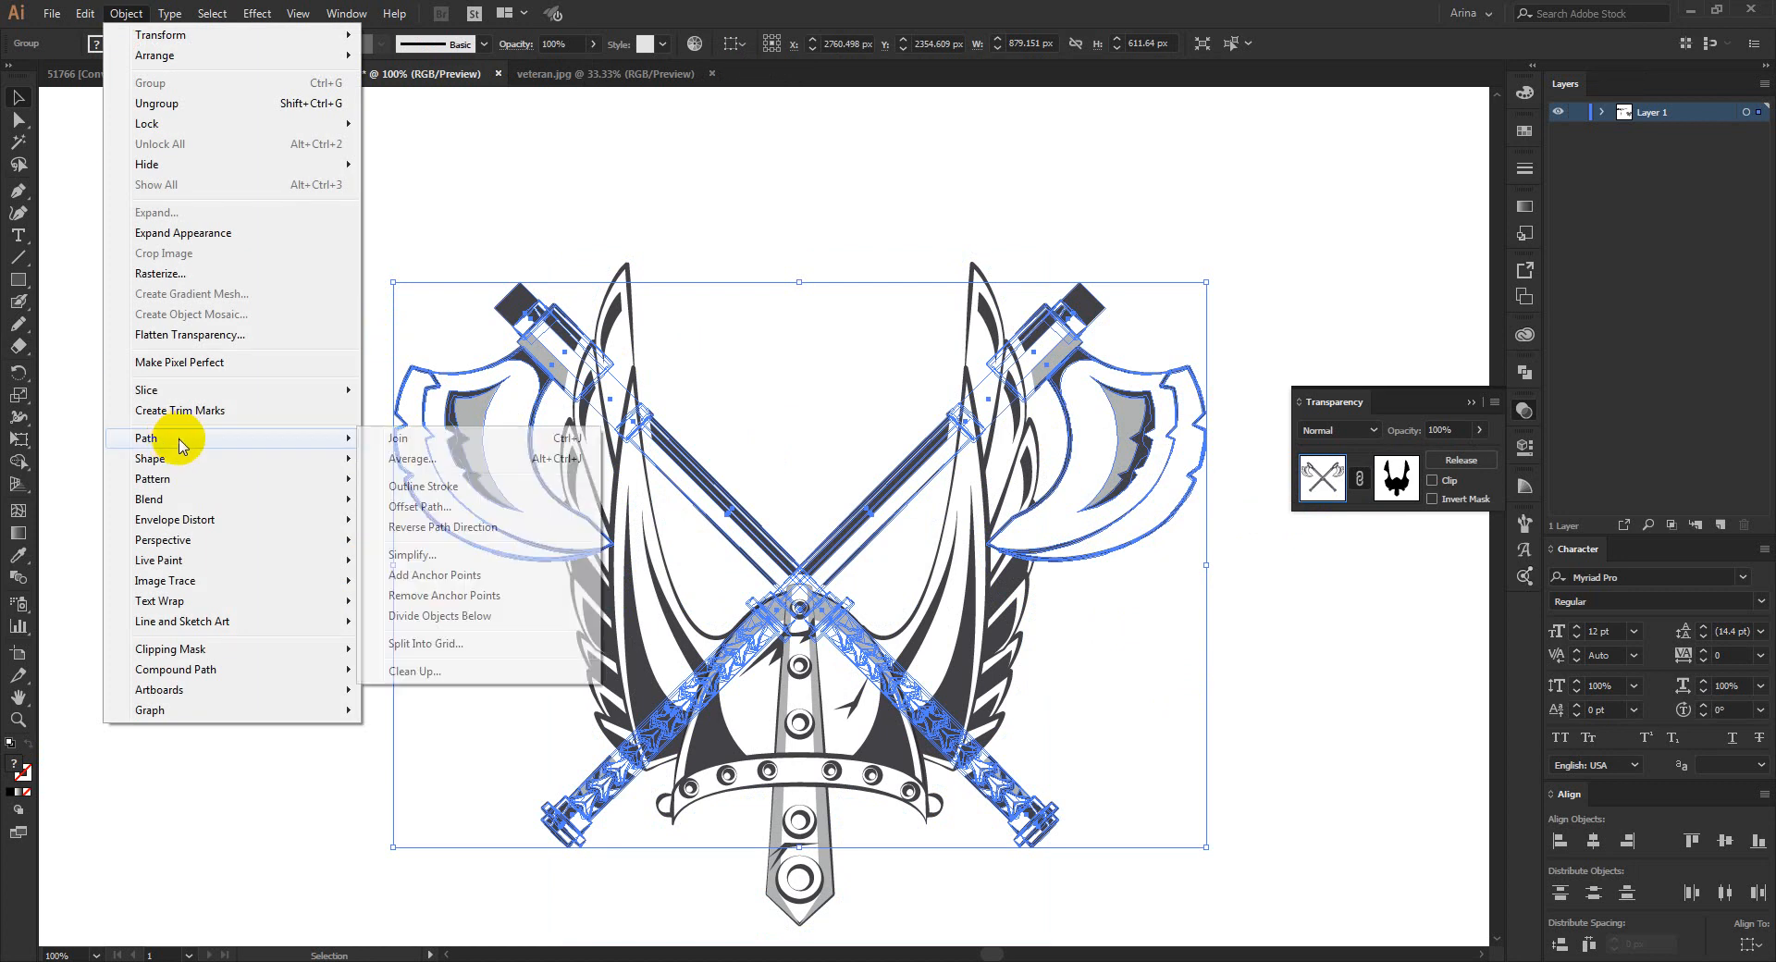
left_click(412, 503)
left_click(103, 260)
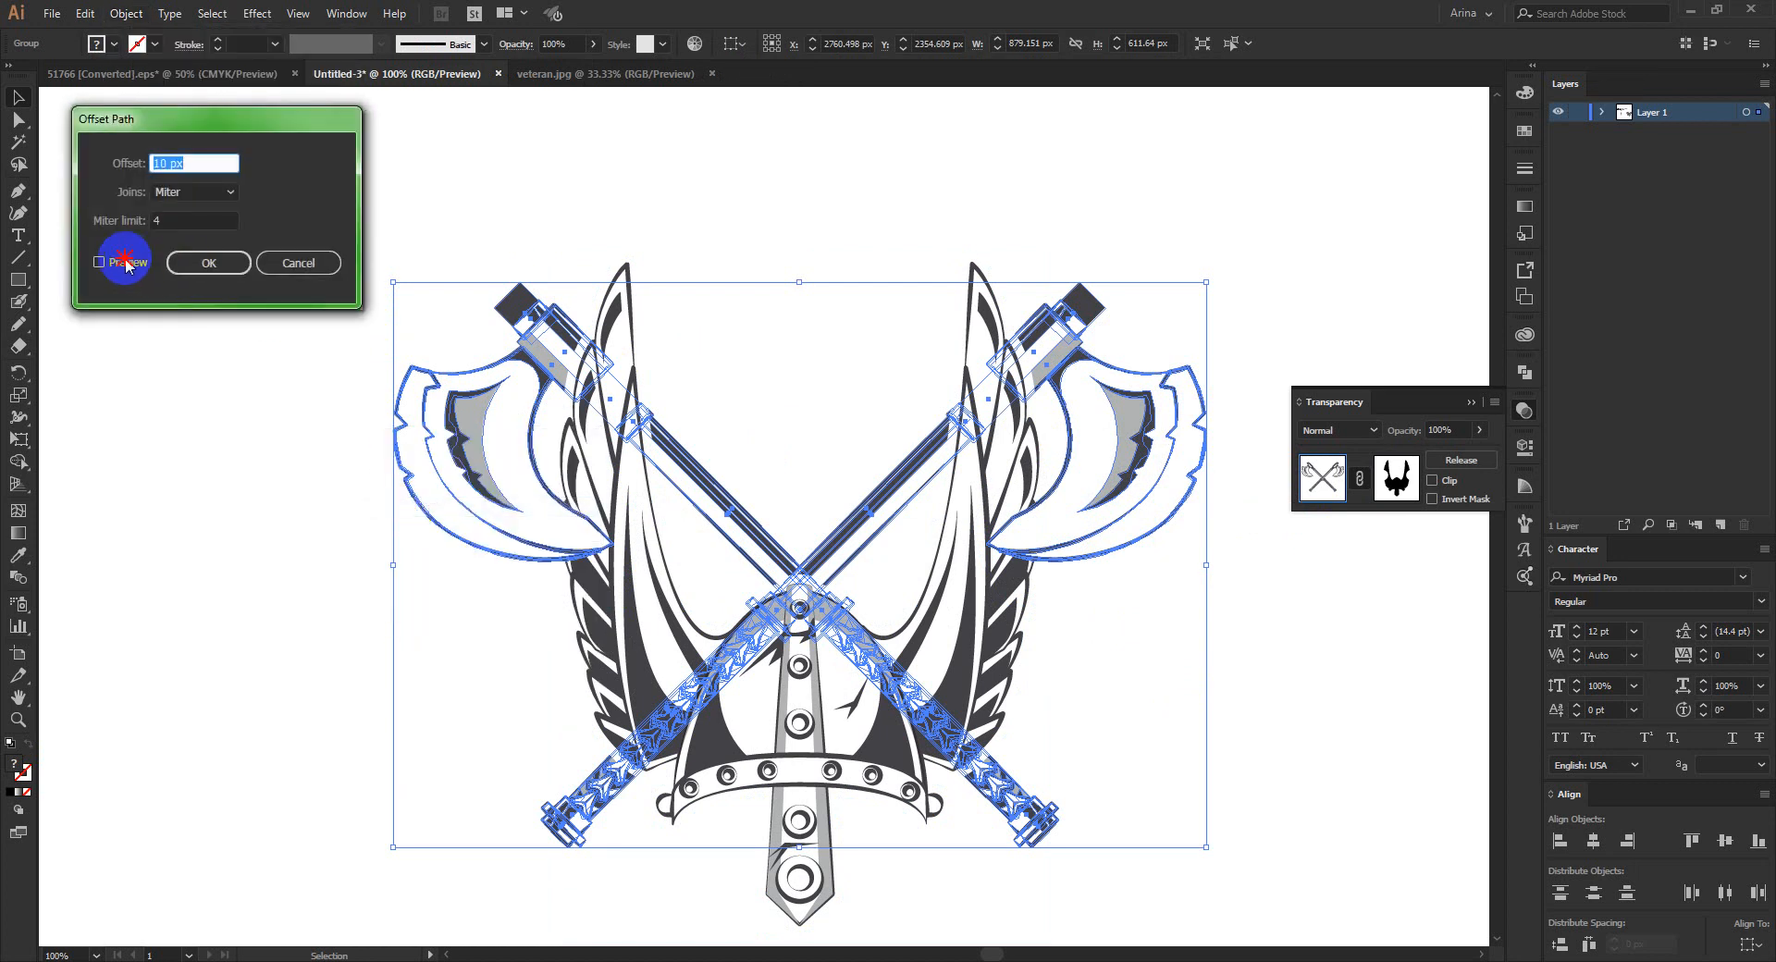
left_click(194, 261)
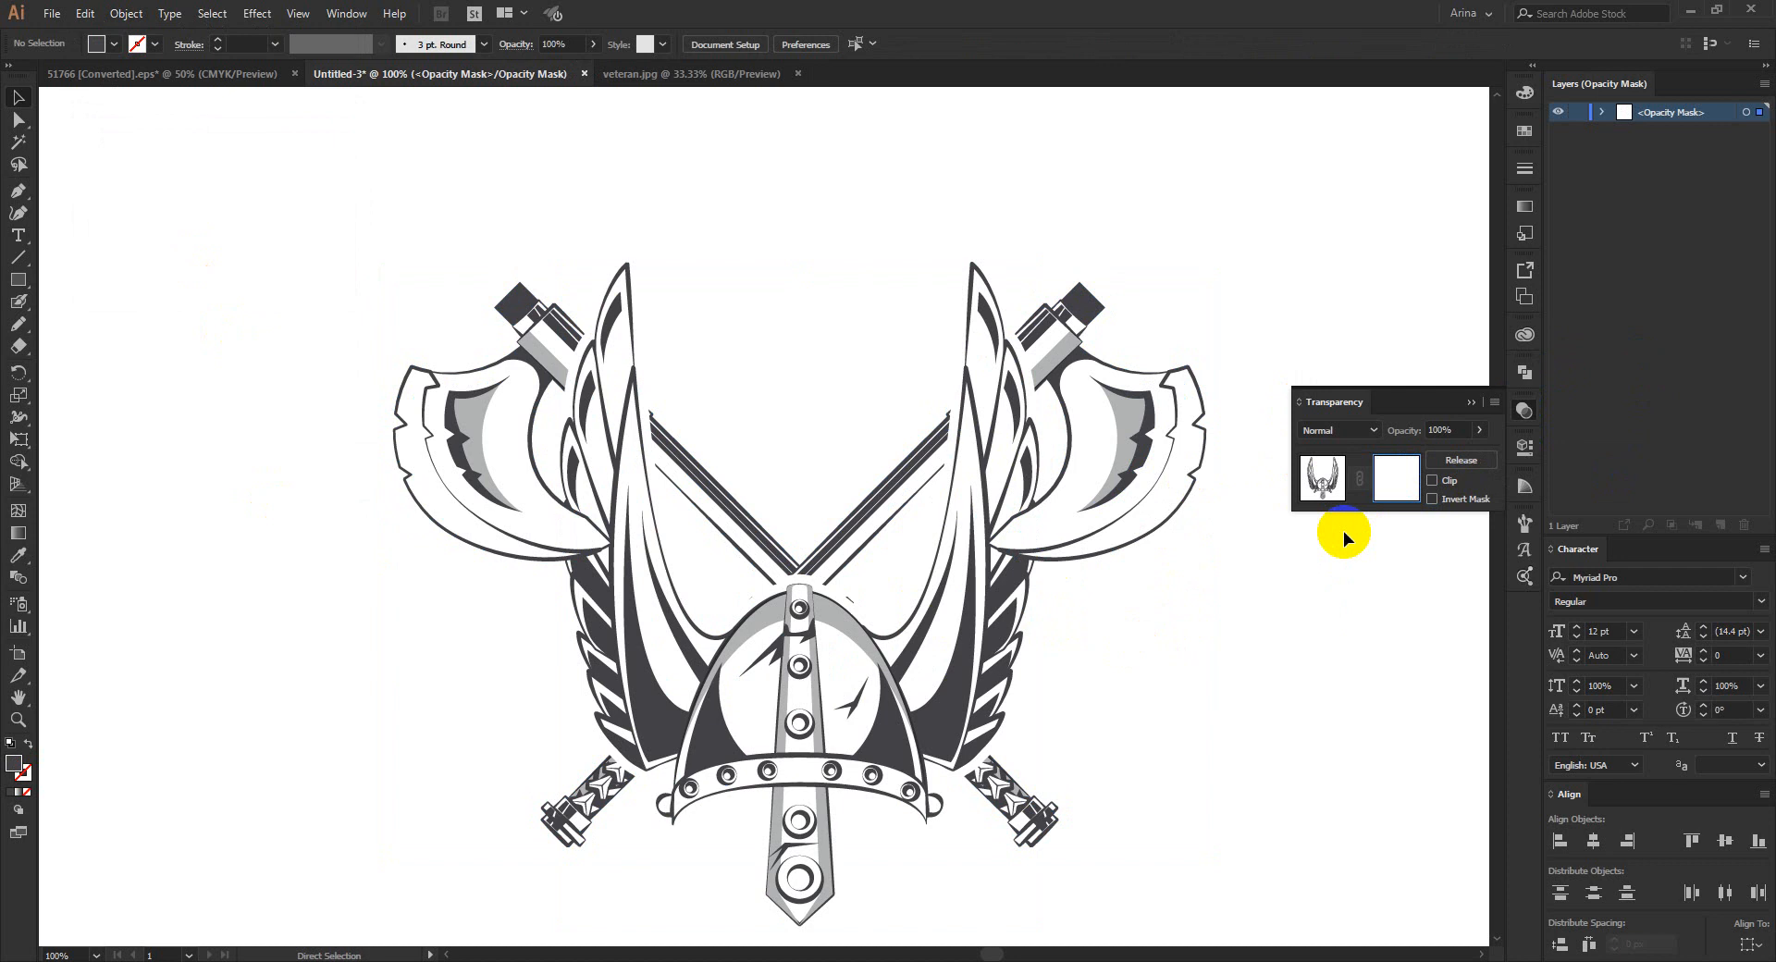
Step: Paste the offset axe silhouette in place into the winged helmet's opacity mask and fill it black
key("ctrl+f")
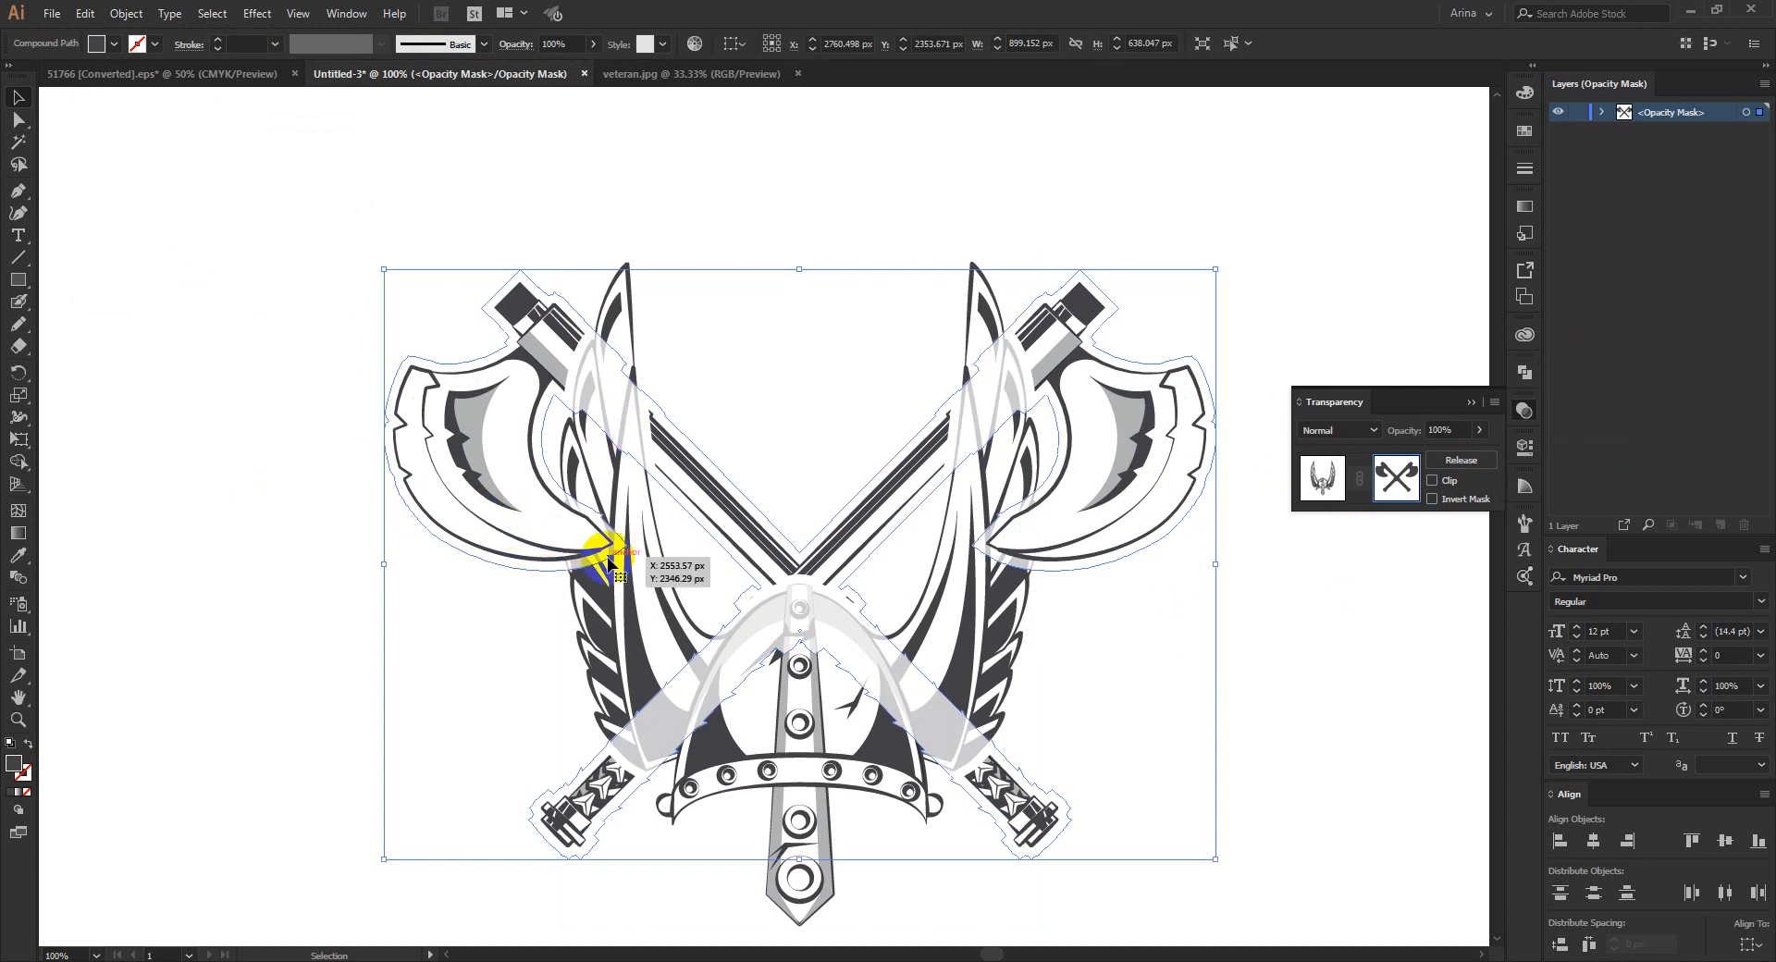
left_click(98, 44)
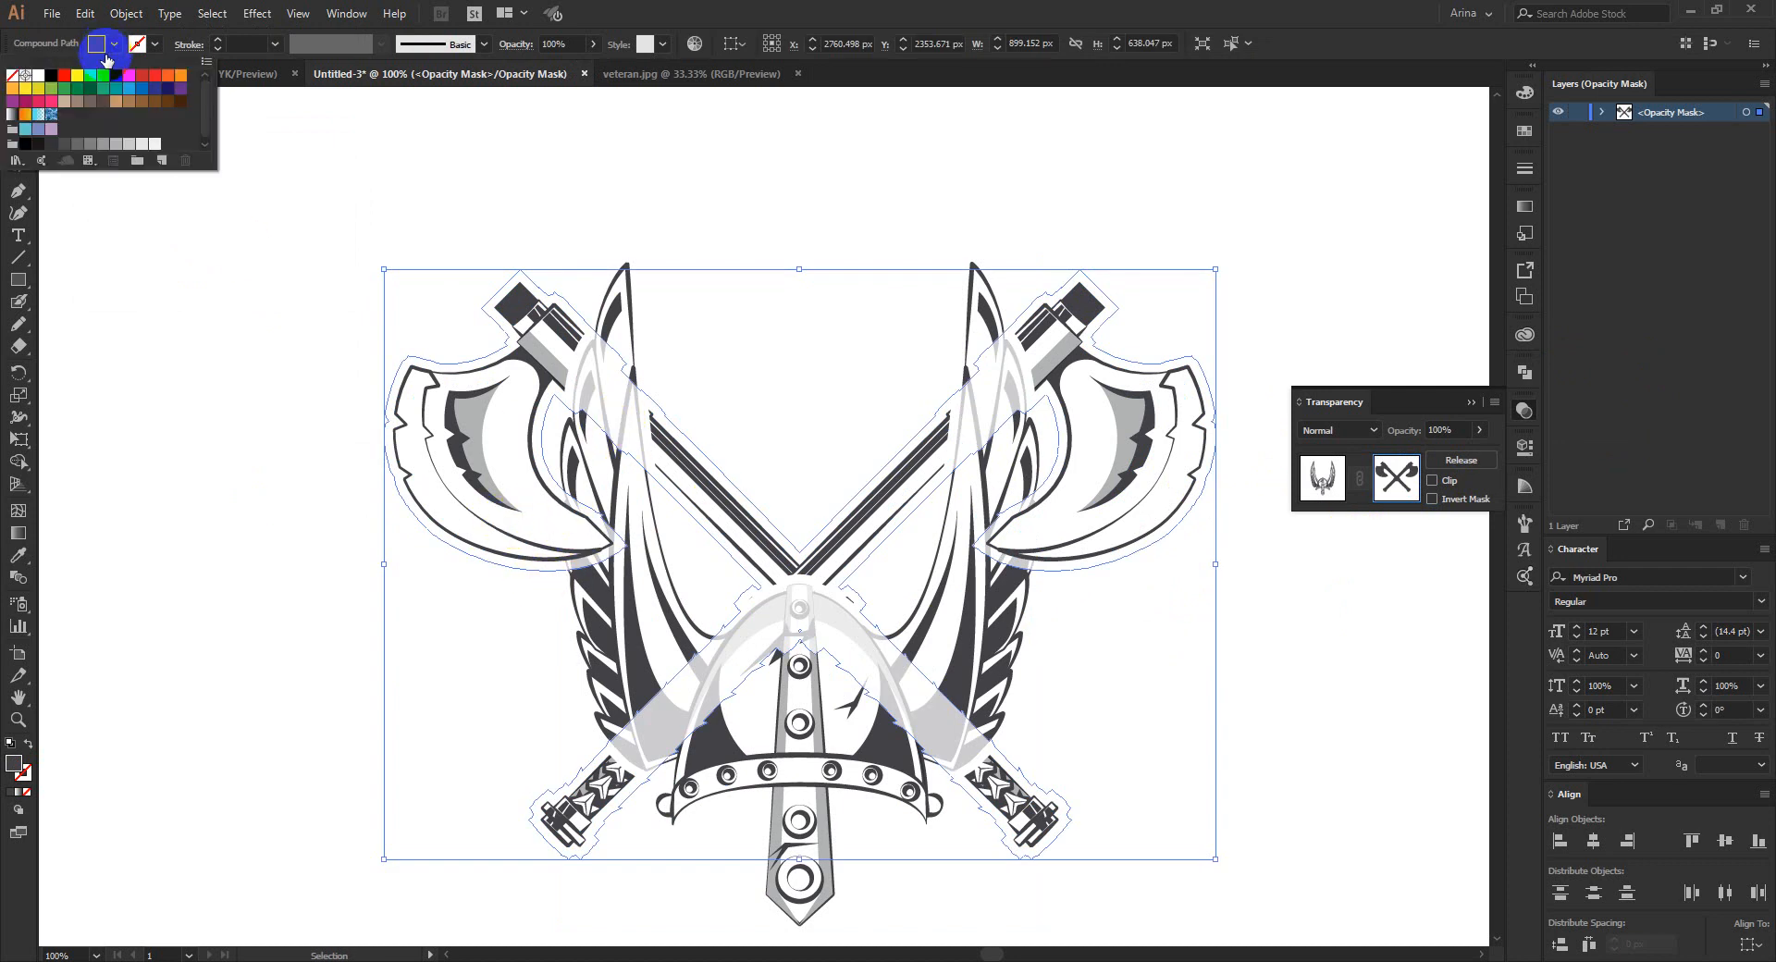
left_click(51, 78)
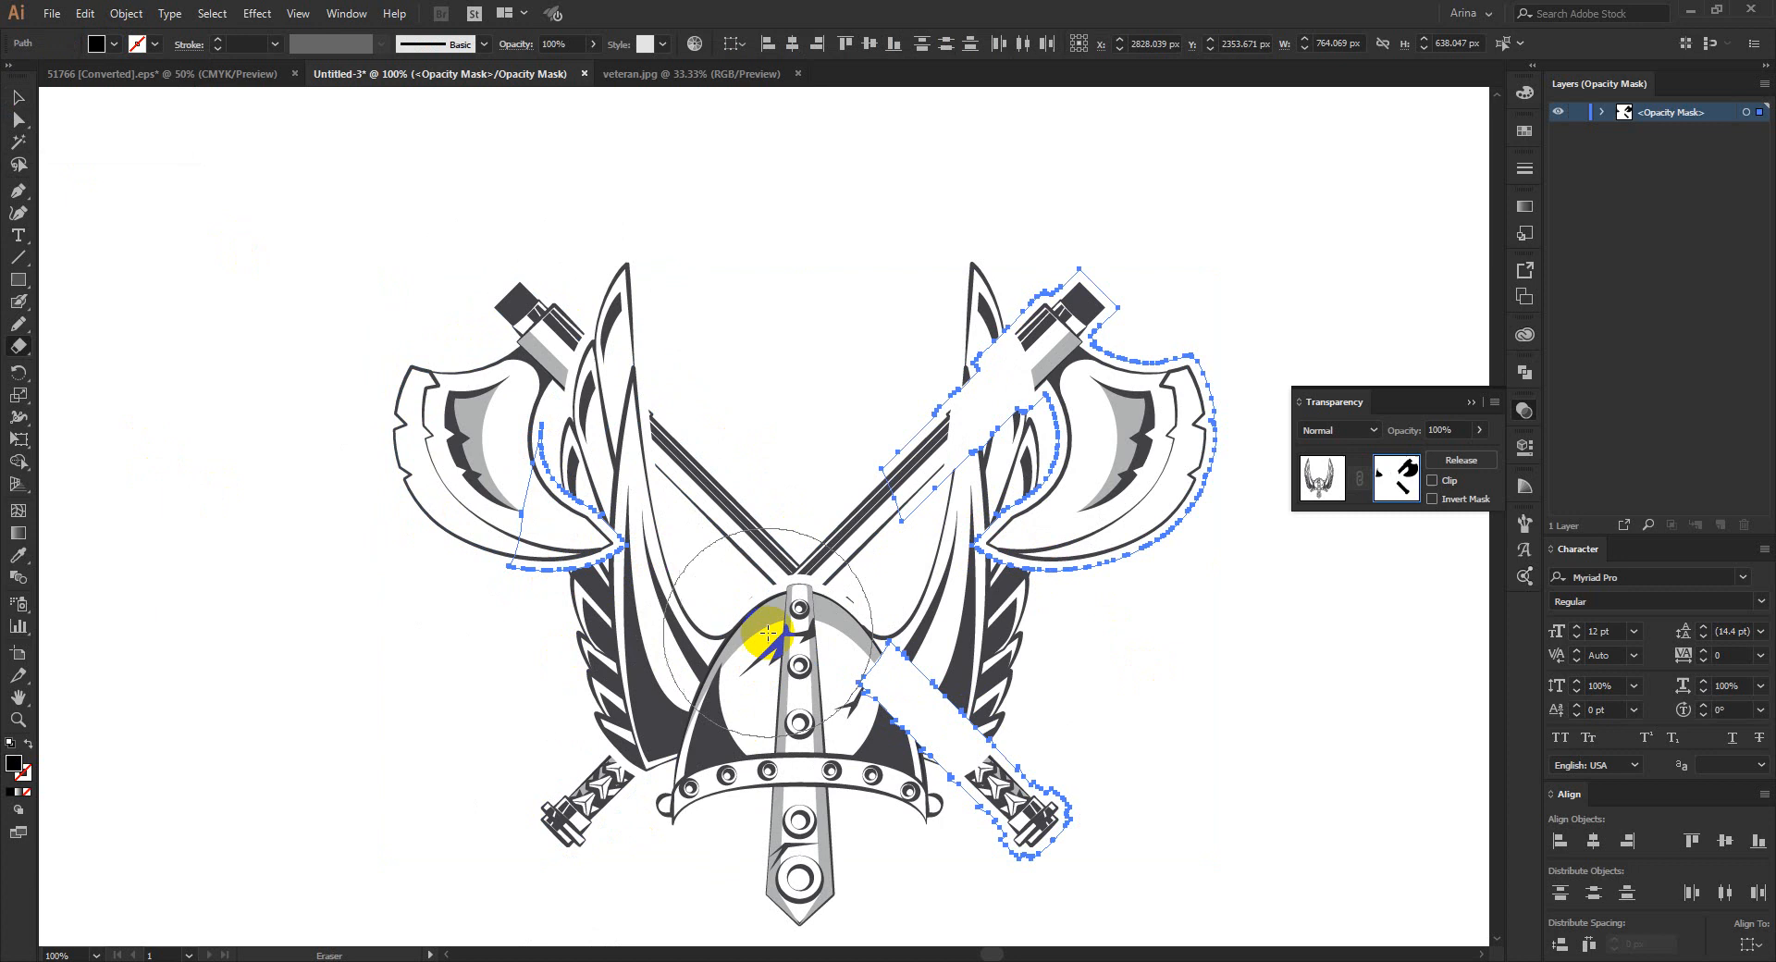
Step: Erase the mask's silhouette over the axe shafts and handles, keeping it around the blades, and return to the artwork
mouse_move(784, 605)
left_mouse_down()
mouse_move(887, 726)
mouse_move(1118, 861)
left_mouse_up()
mouse_move(836, 470)
left_mouse_down()
mouse_move(953, 344)
mouse_move(1095, 315)
mouse_move(1154, 342)
mouse_move(1209, 488)
mouse_move(1151, 407)
mouse_move(1008, 356)
left_mouse_up()
left_click(1322, 478)
key("v")
scroll(825, 470, "down", 2)
left_click_drag(577, 329, 1067, 799)
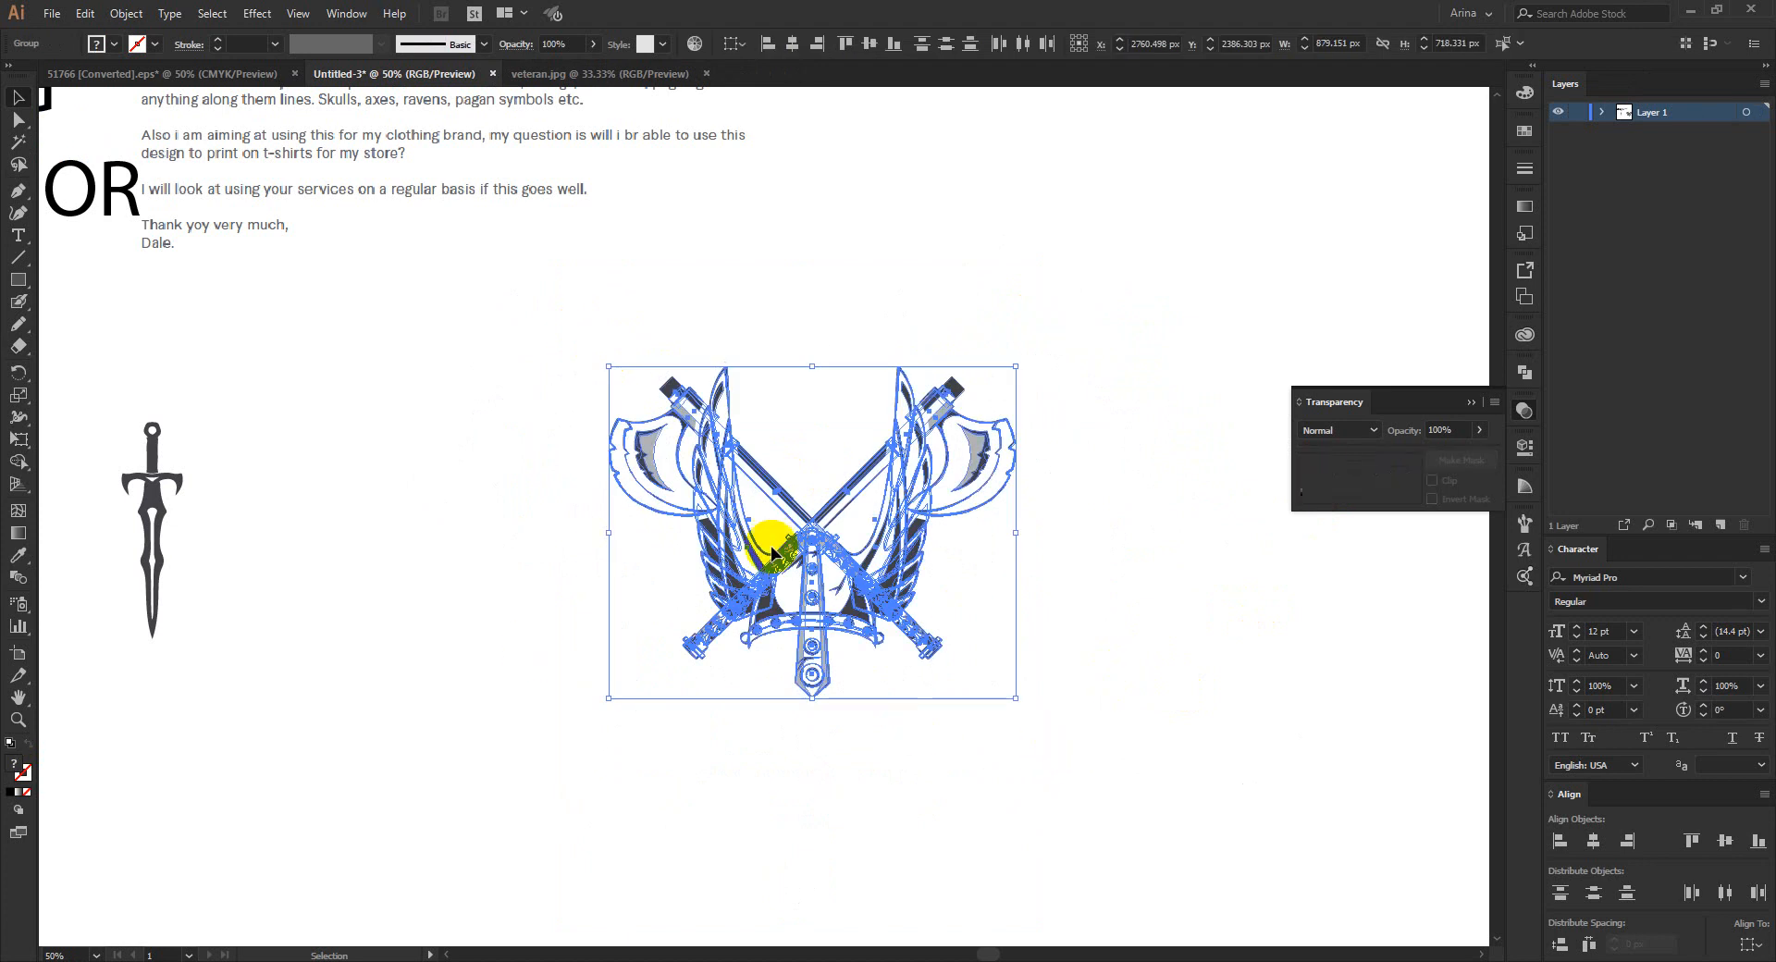
left_click_drag(554, 368, 1064, 689)
key("a")
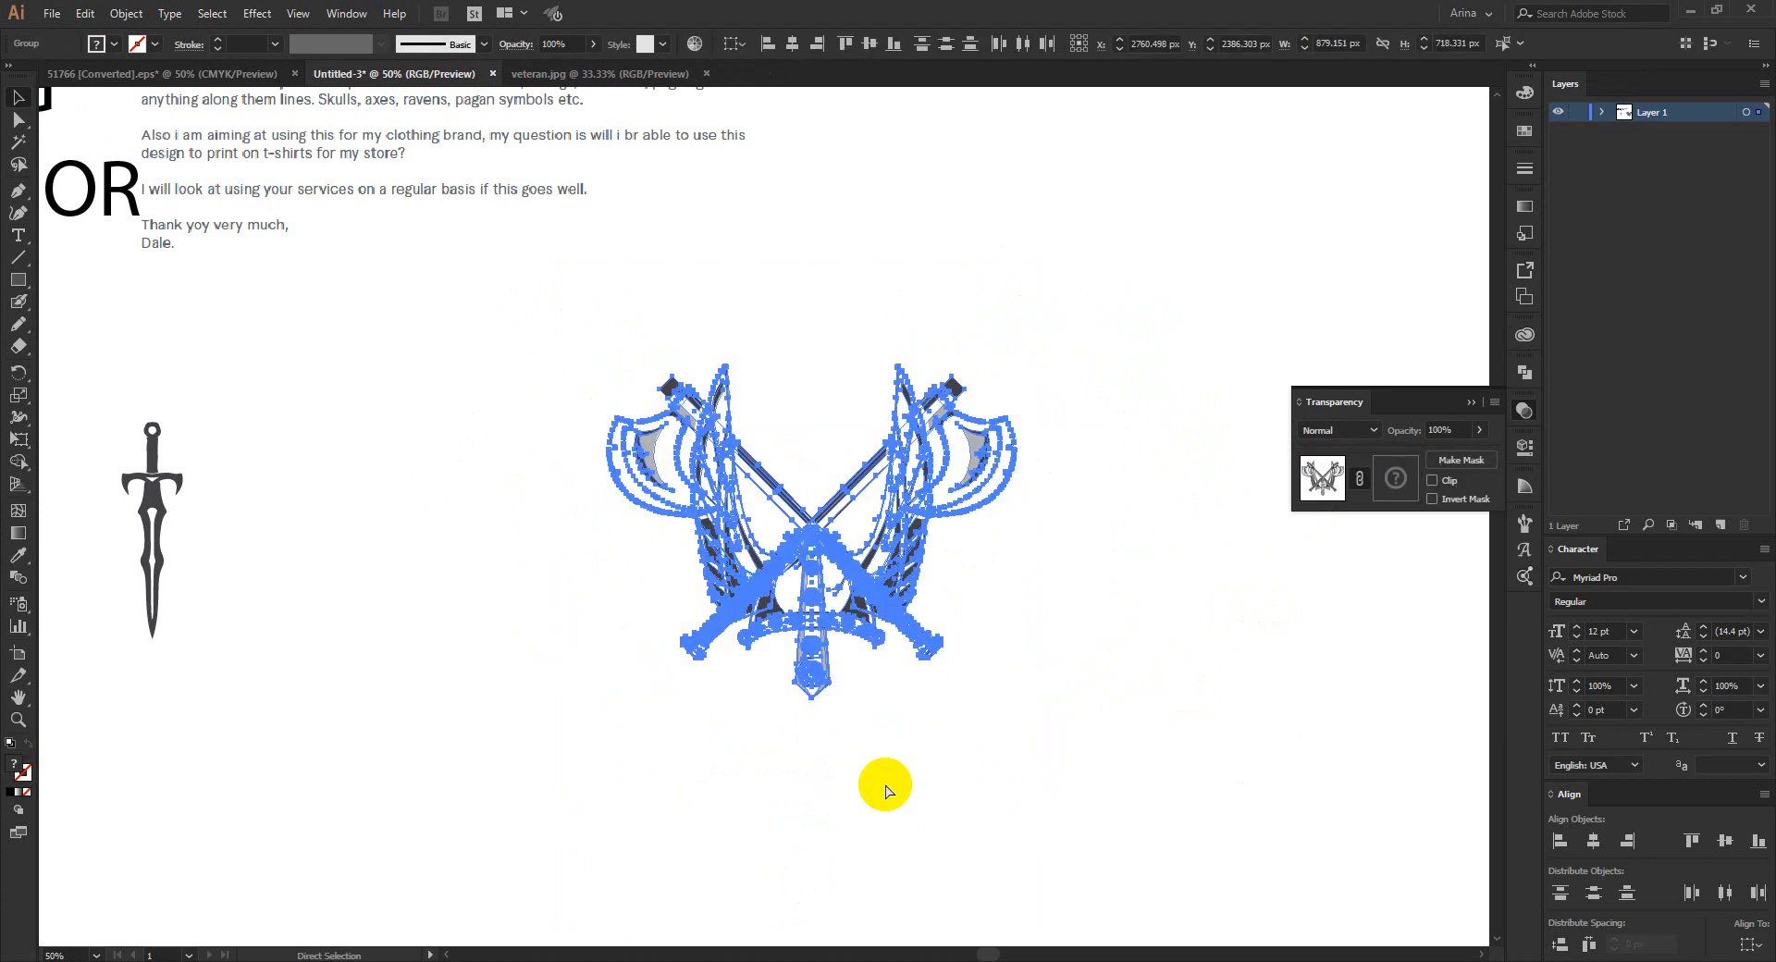
key("v")
left_click(884, 786)
scroll(884, 786, "down", 1)
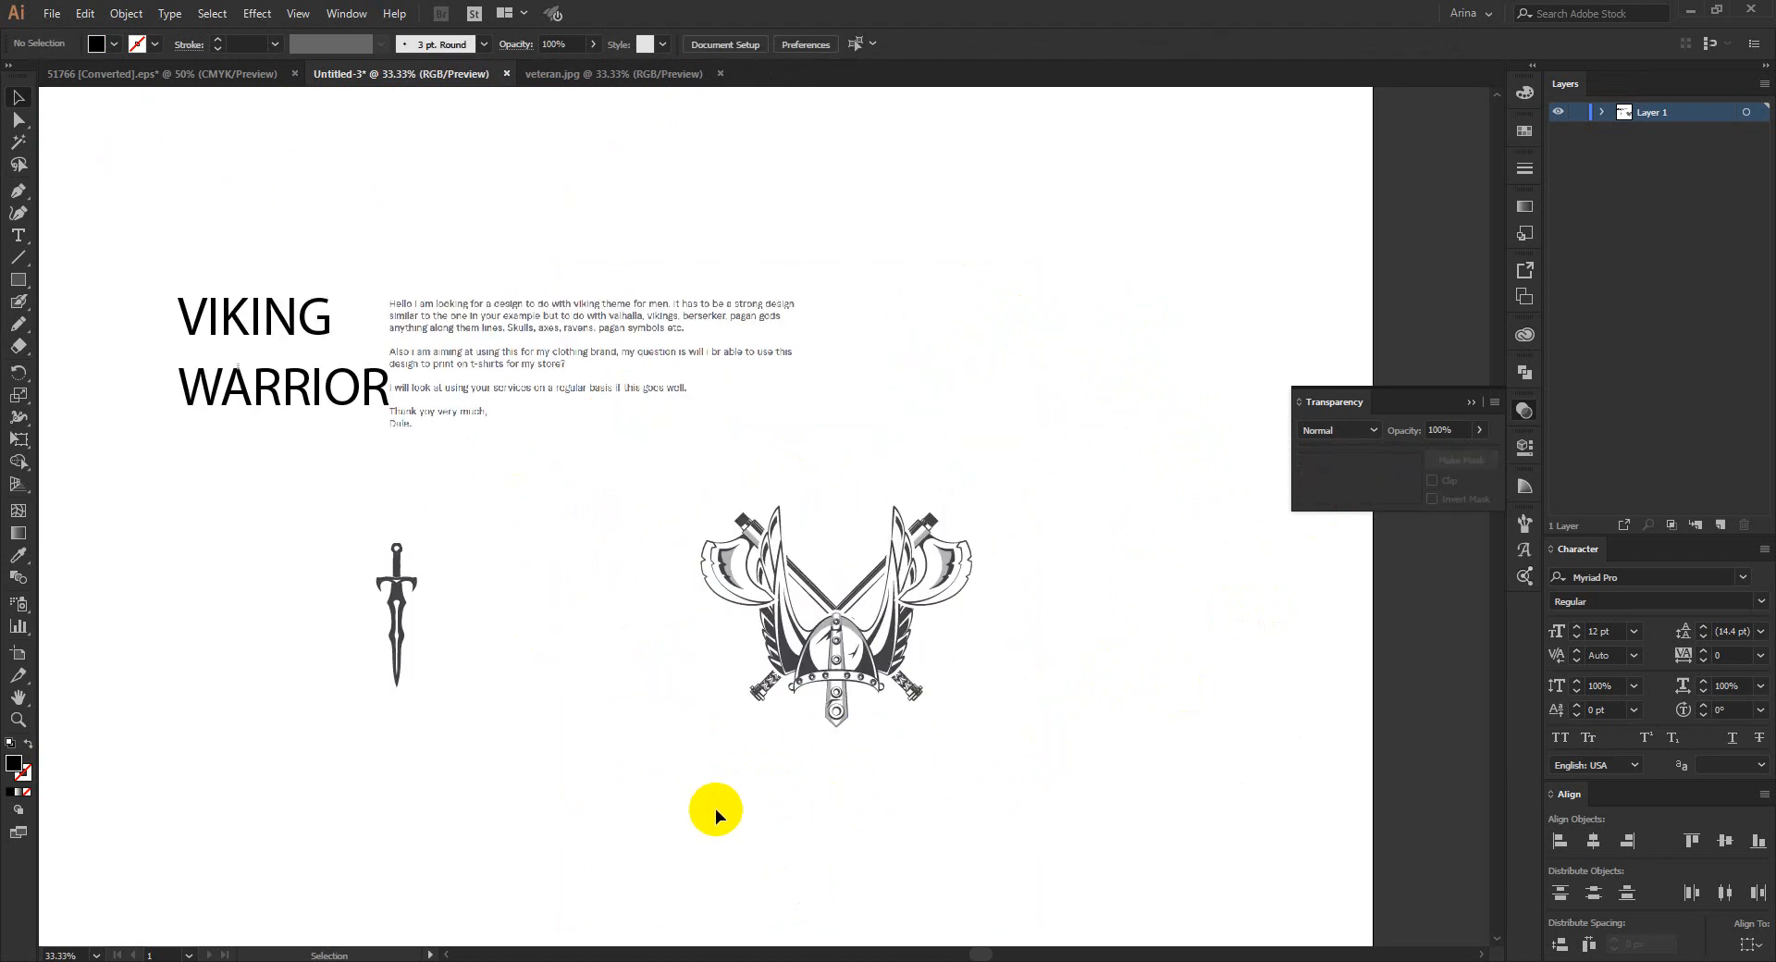
Step: Set the font of the VIKING text to Blackford
scroll(790, 786, "up", 1)
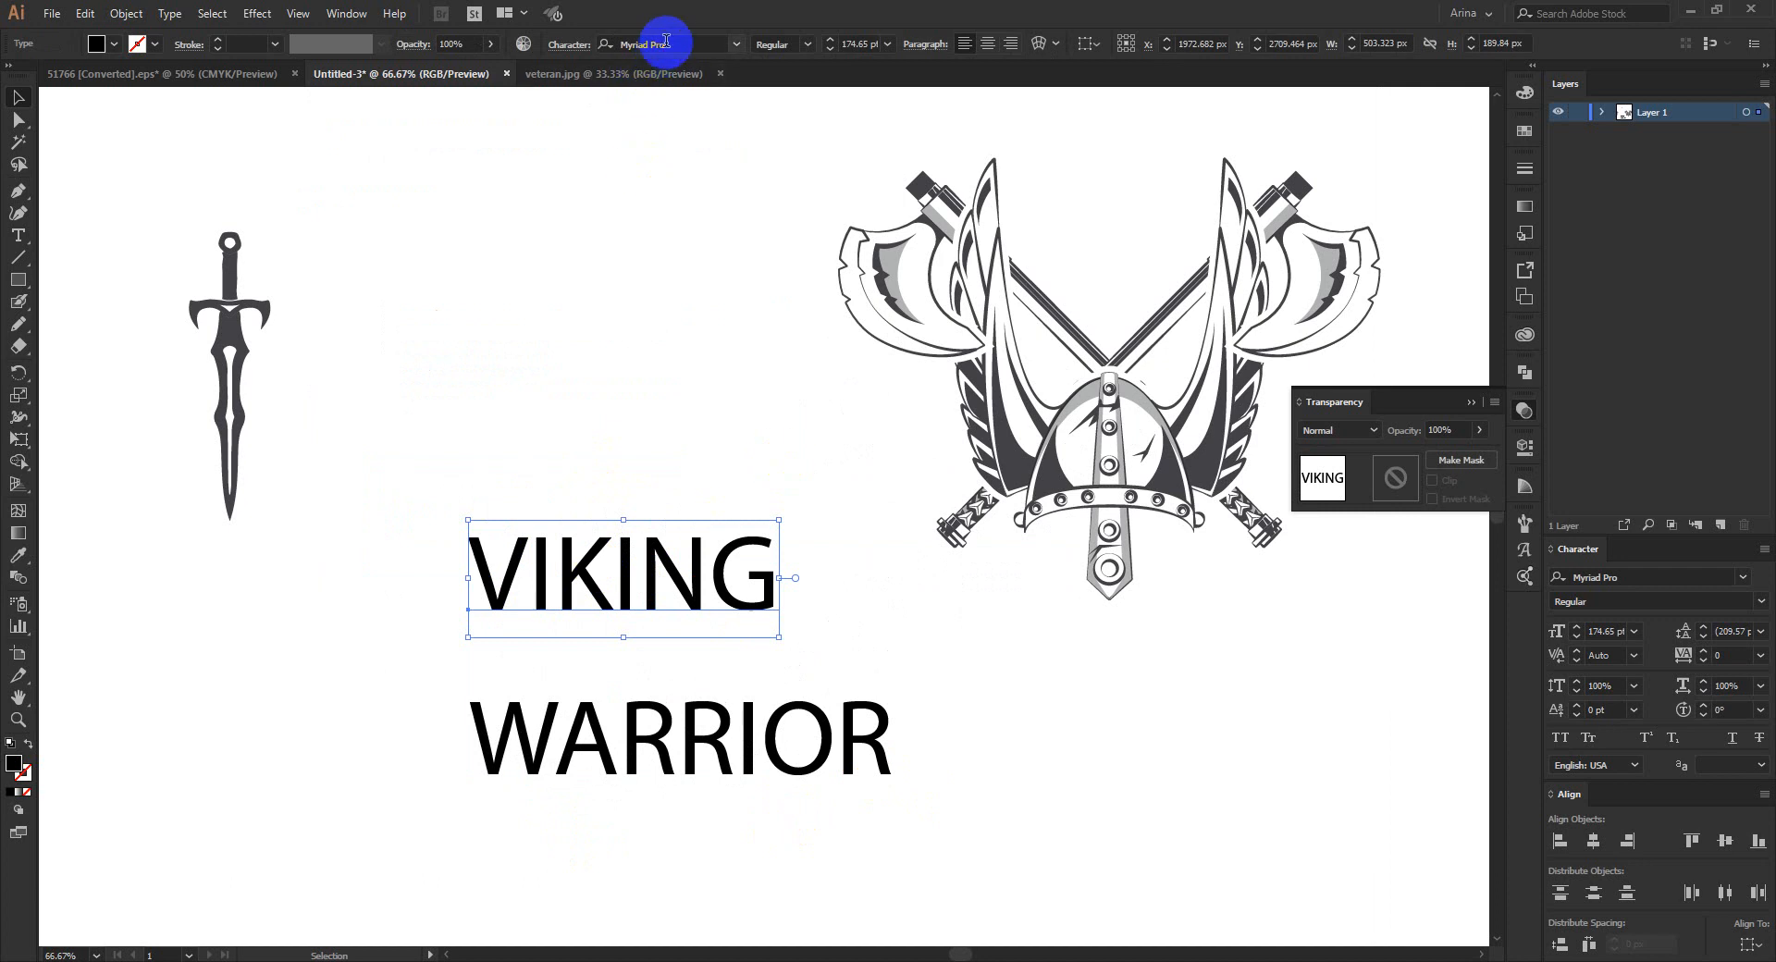
left_click(670, 37)
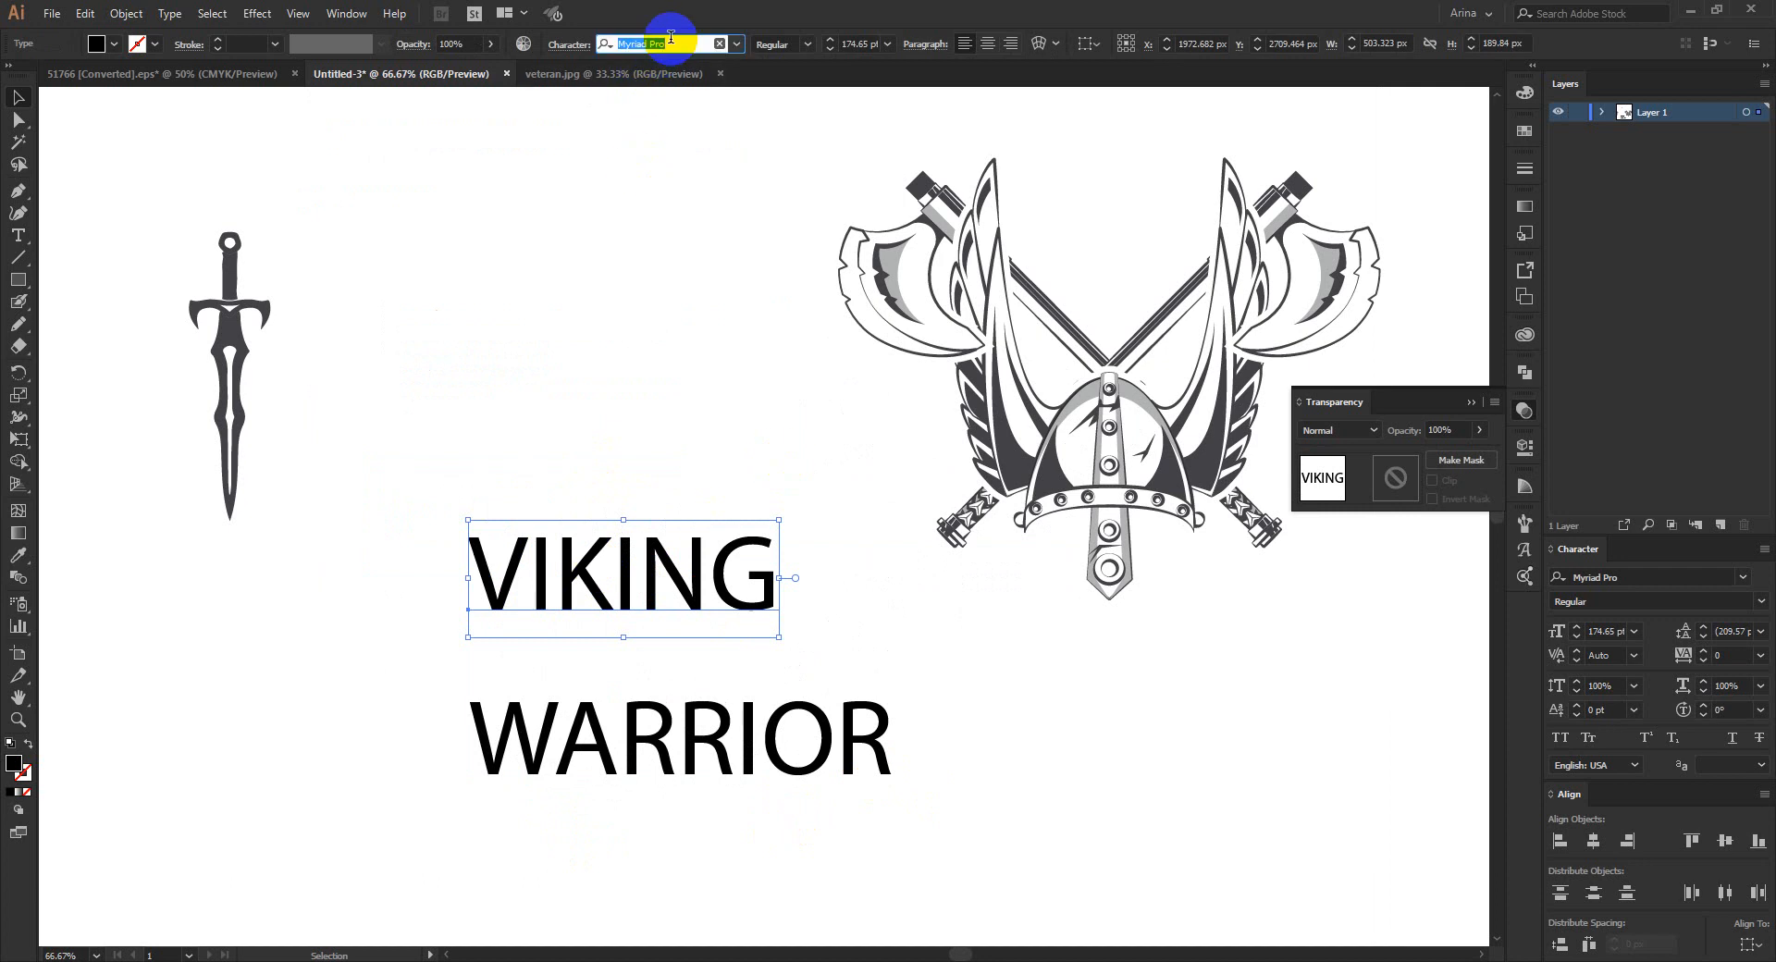
type("black")
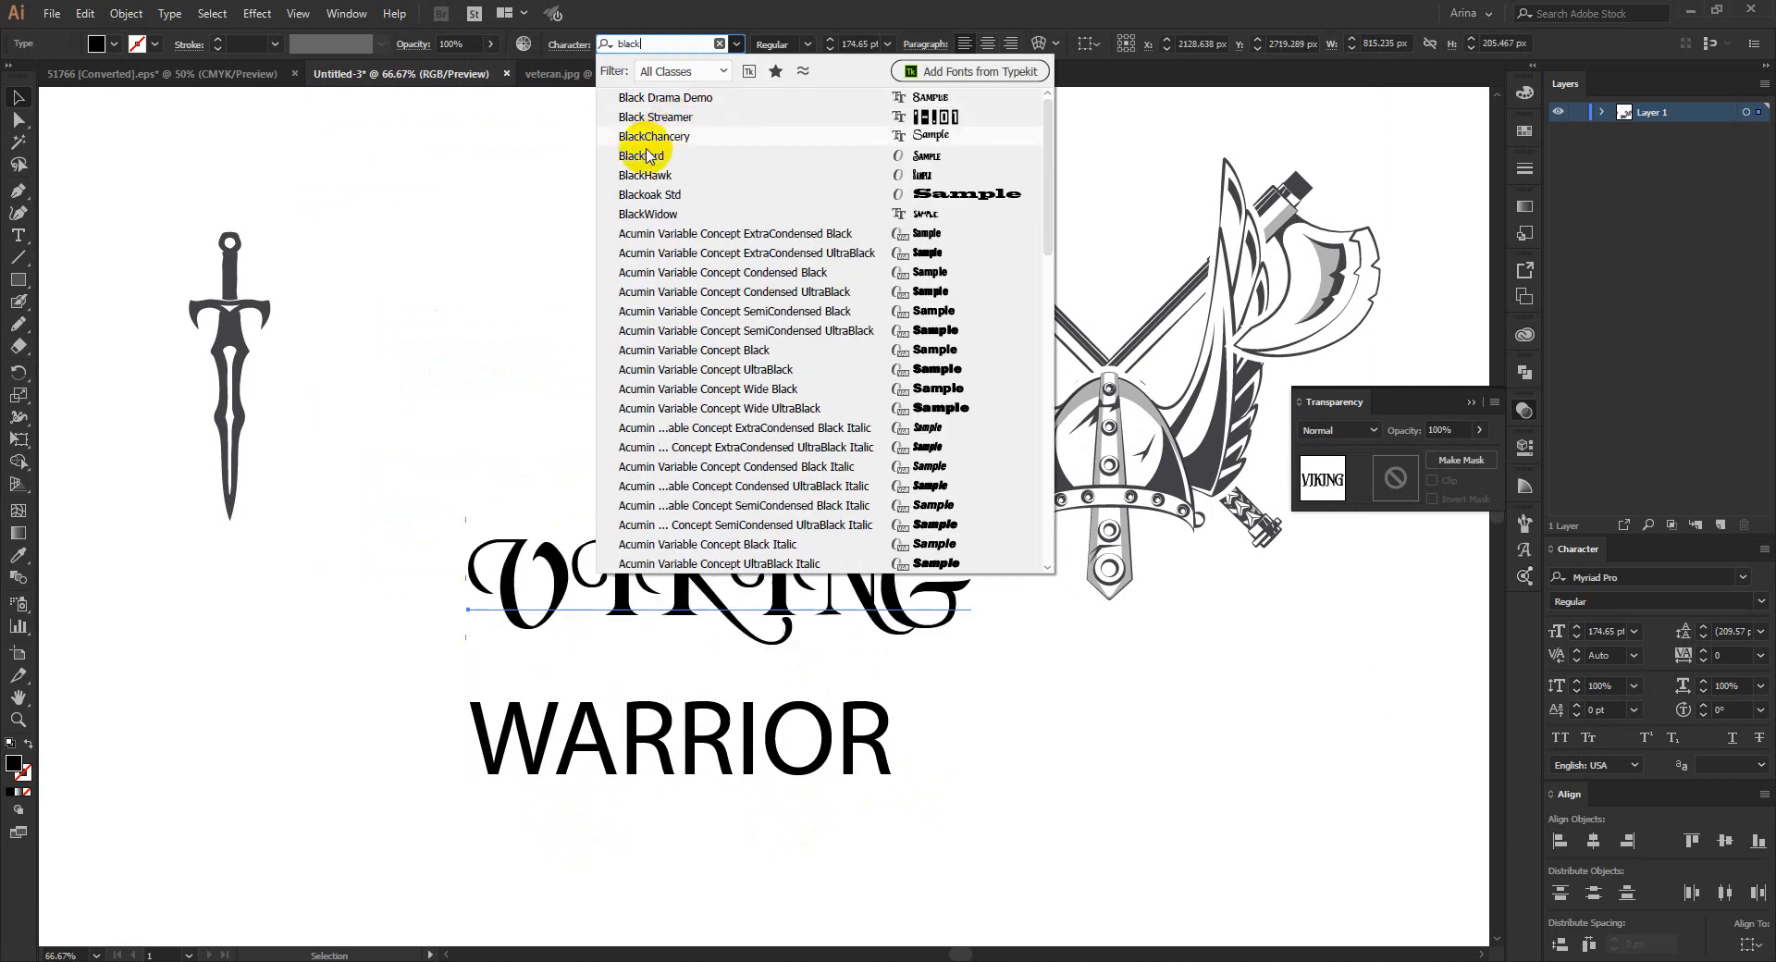
left_click(641, 156)
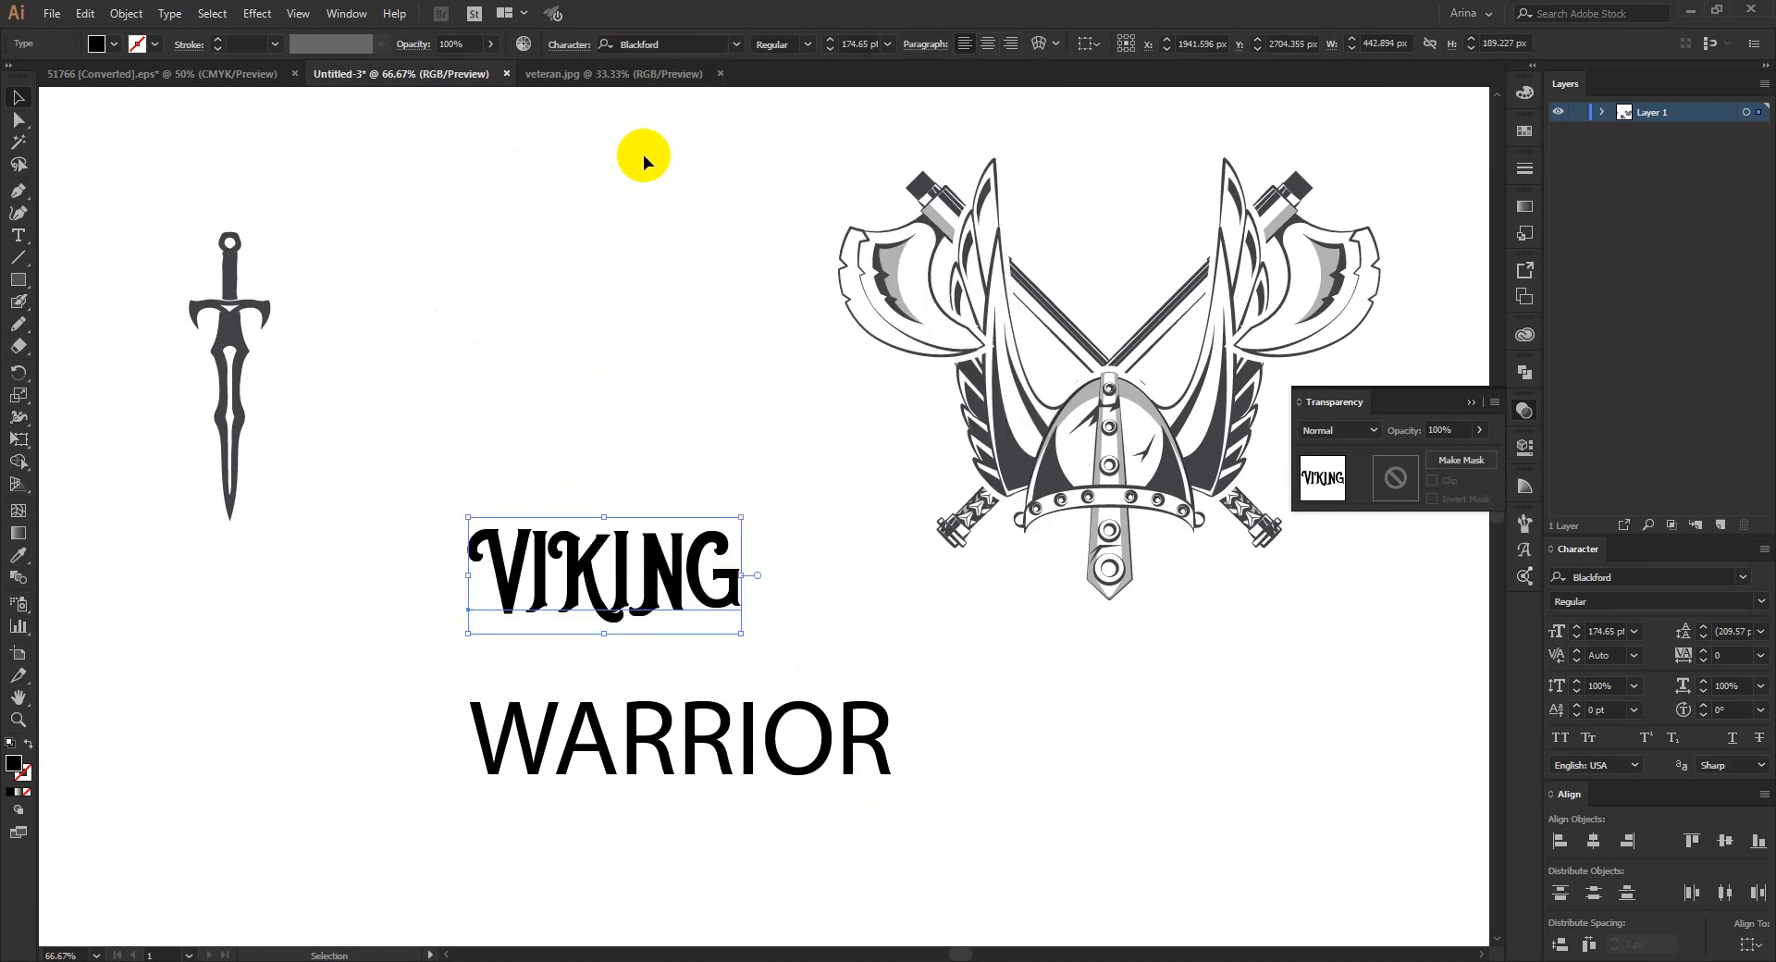
Step: Retype the VIKING text as "VikinG", with only the first and last letters capitalized
double_click(592, 599)
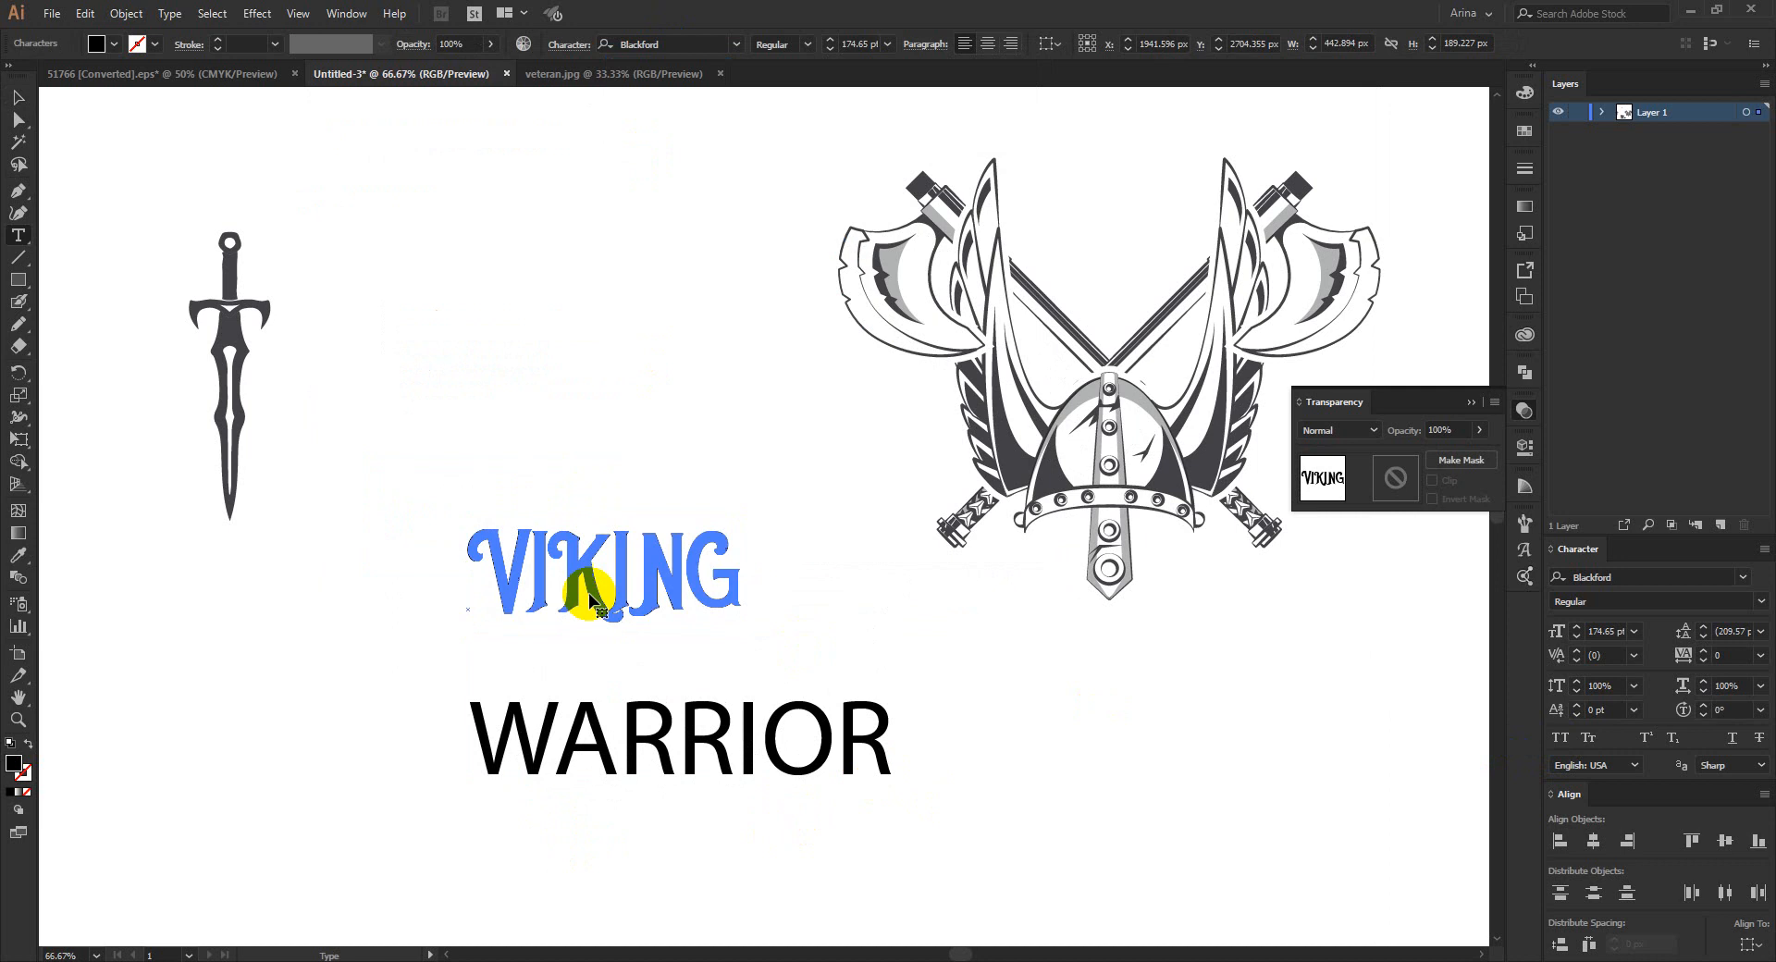
type("GI")
key("BackSpace")
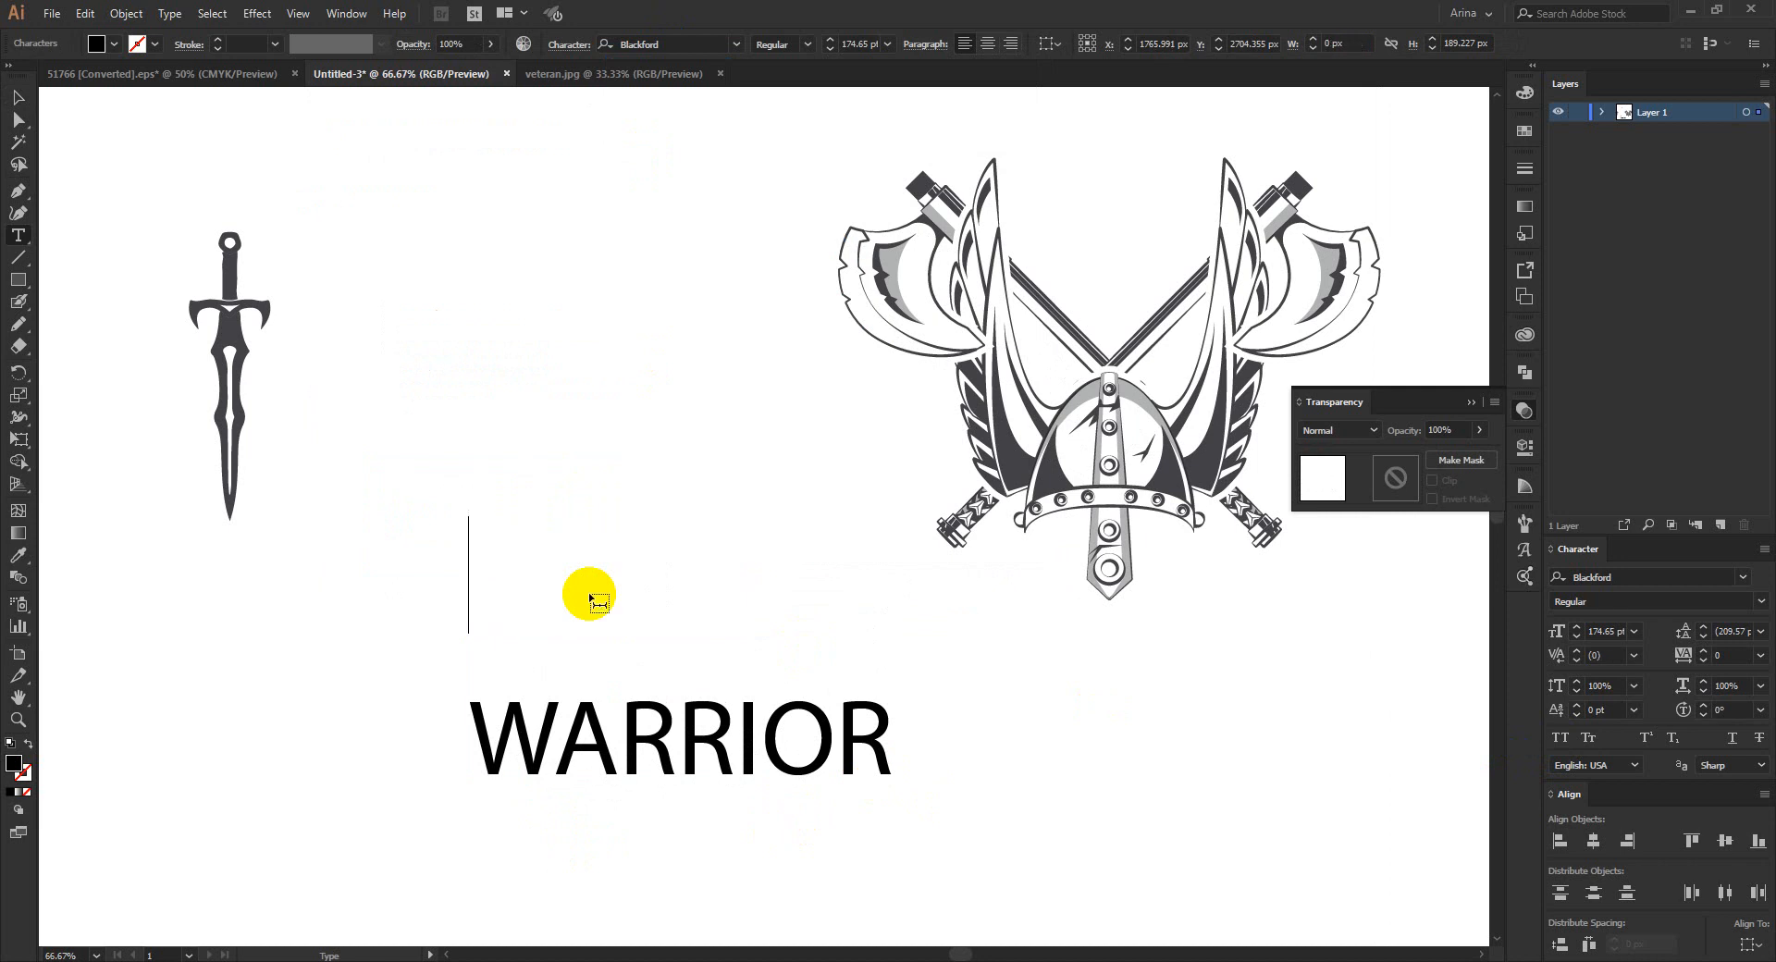
type("Viking")
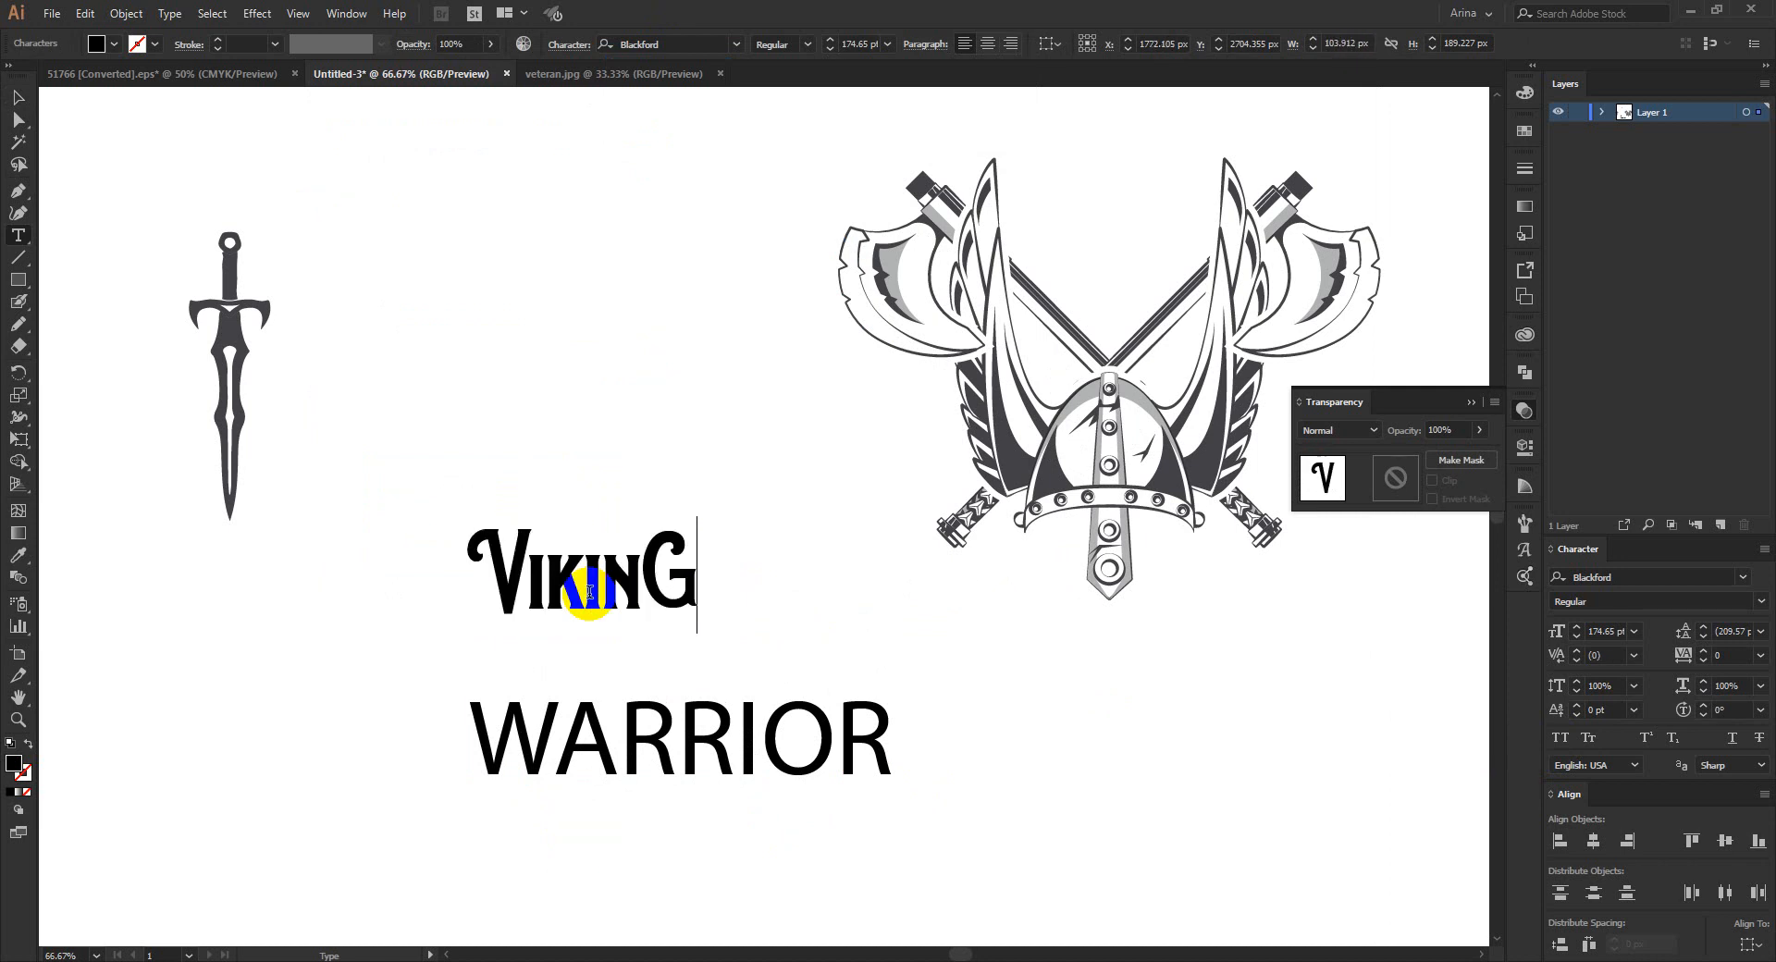
left_click(19, 97)
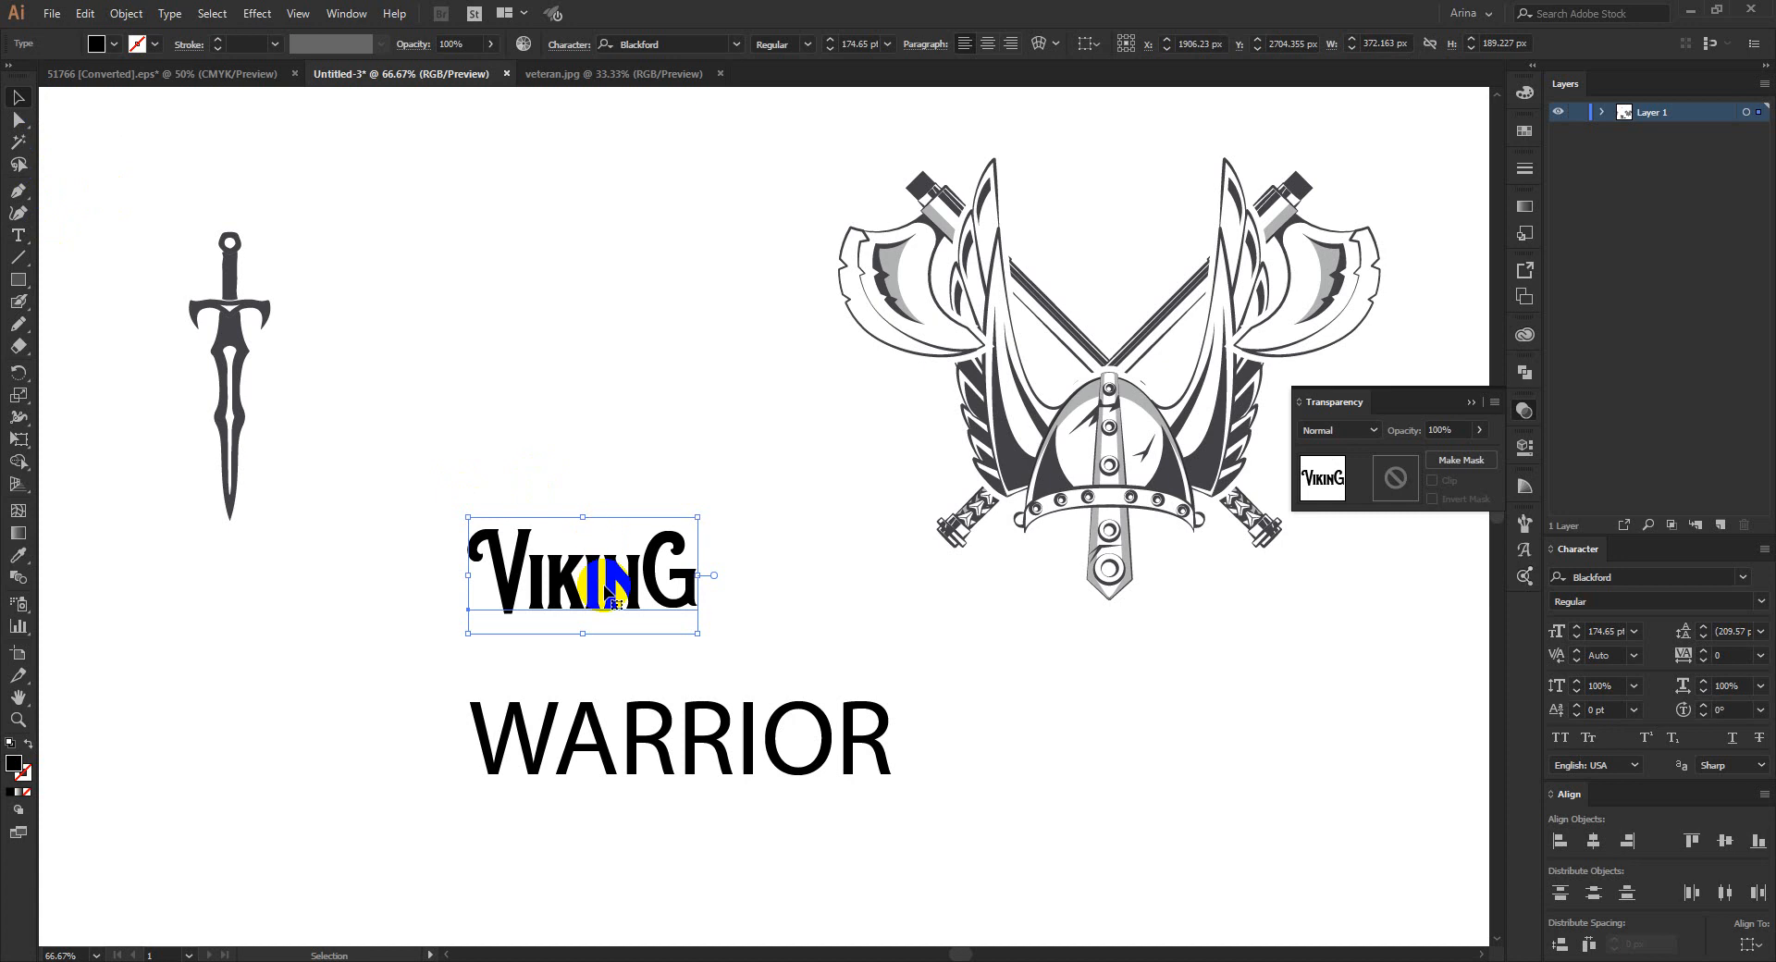
Step: Copy the VikinG text's formatting to WARRIOR with the Eyedropper and retype that word as "WarrioR"
left_click(645, 725)
key("i")
left_click(595, 583)
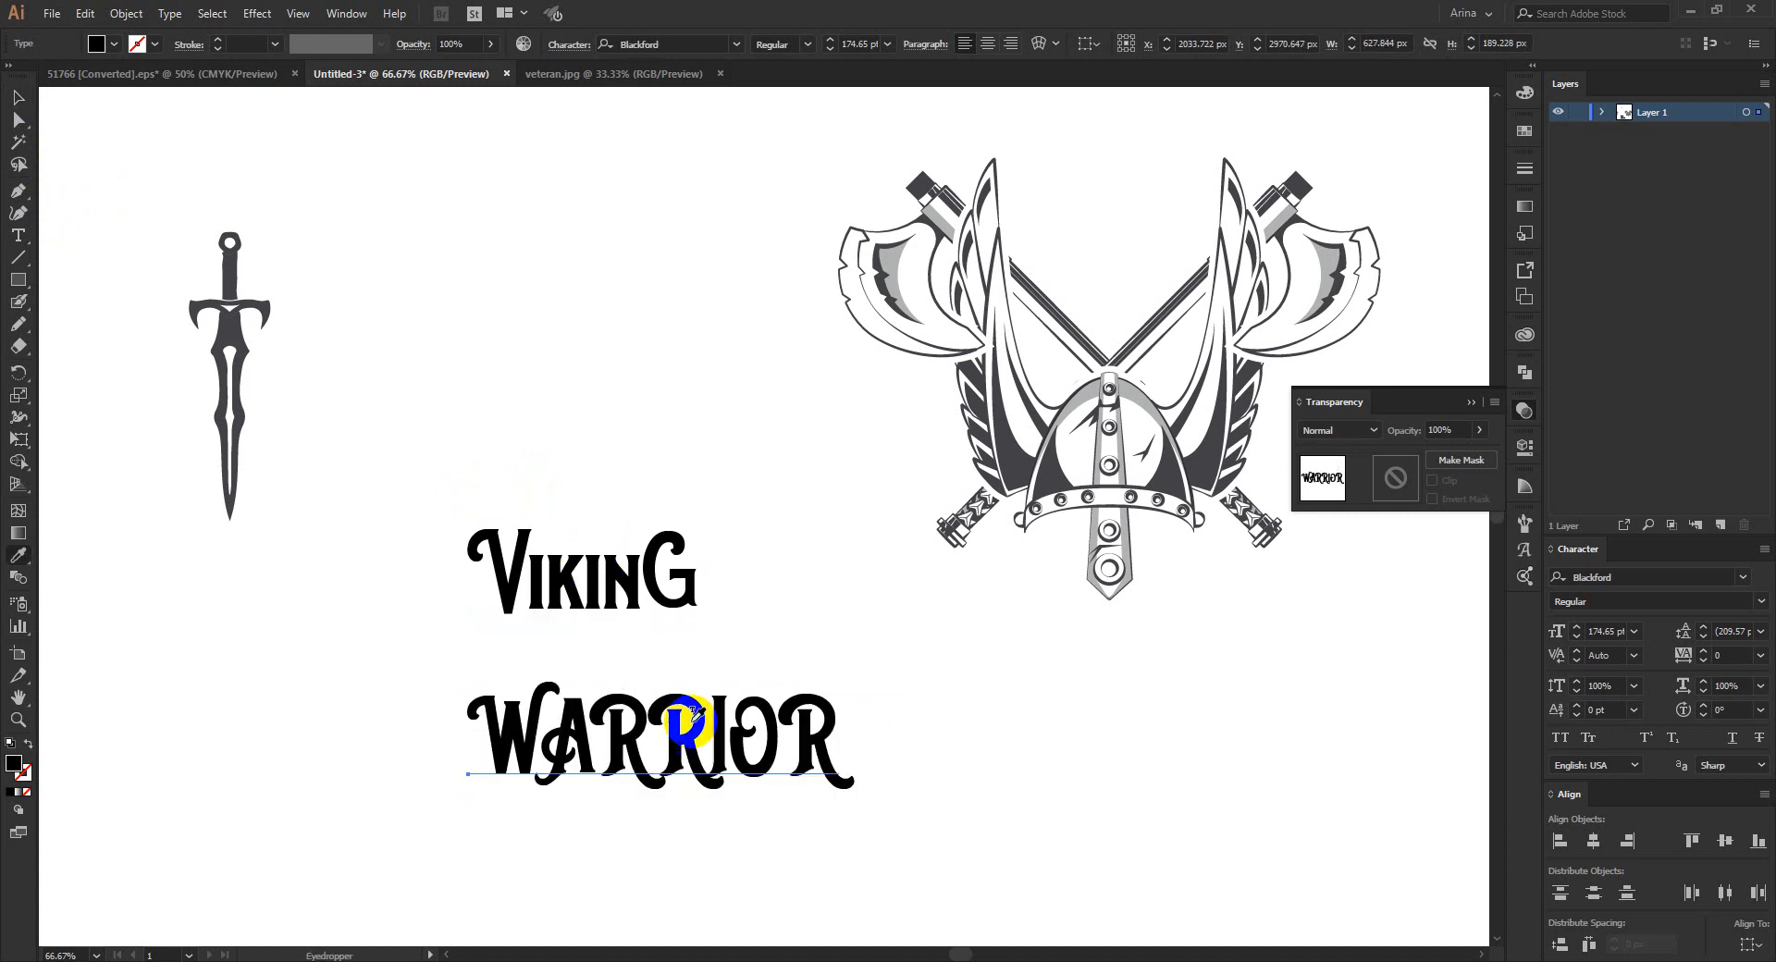
key("t")
double_click(694, 729)
type("W")
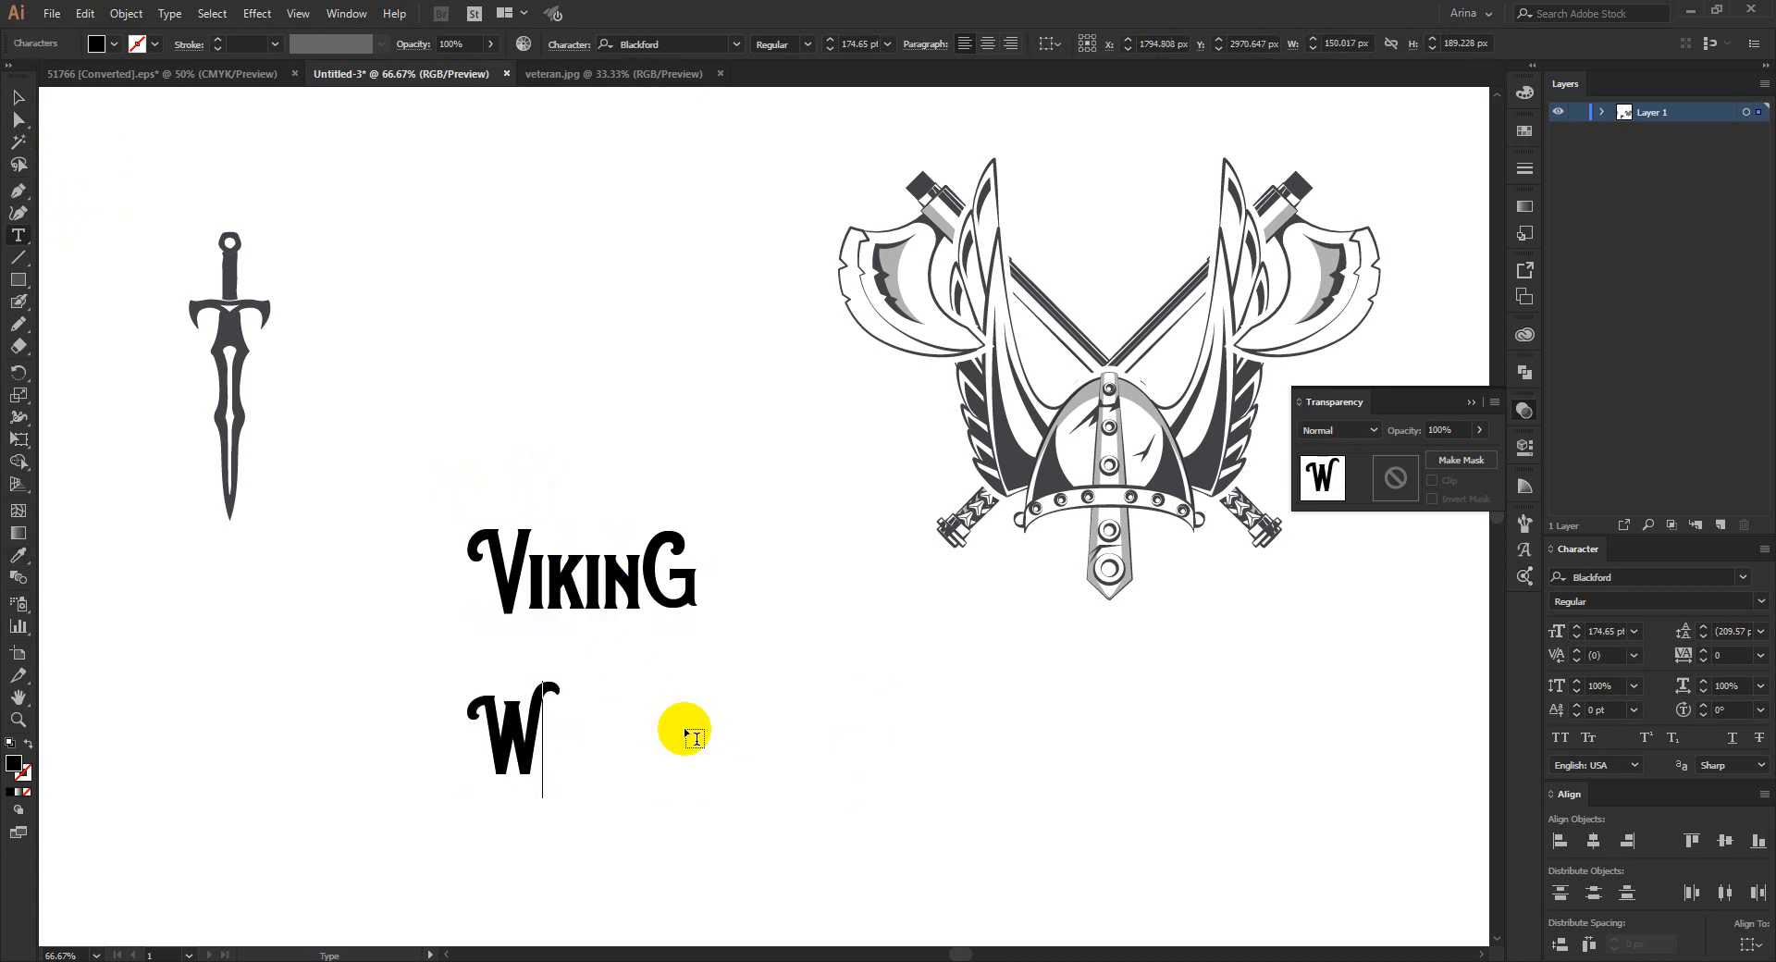
type("arrioR")
key("Escape")
Step: Convert the lettering to outlines, isolate the VikinG group and align its letters along their top edges
double_click(560, 589)
scroll(549, 592, "up", 1)
left_click_drag(407, 441, 642, 511)
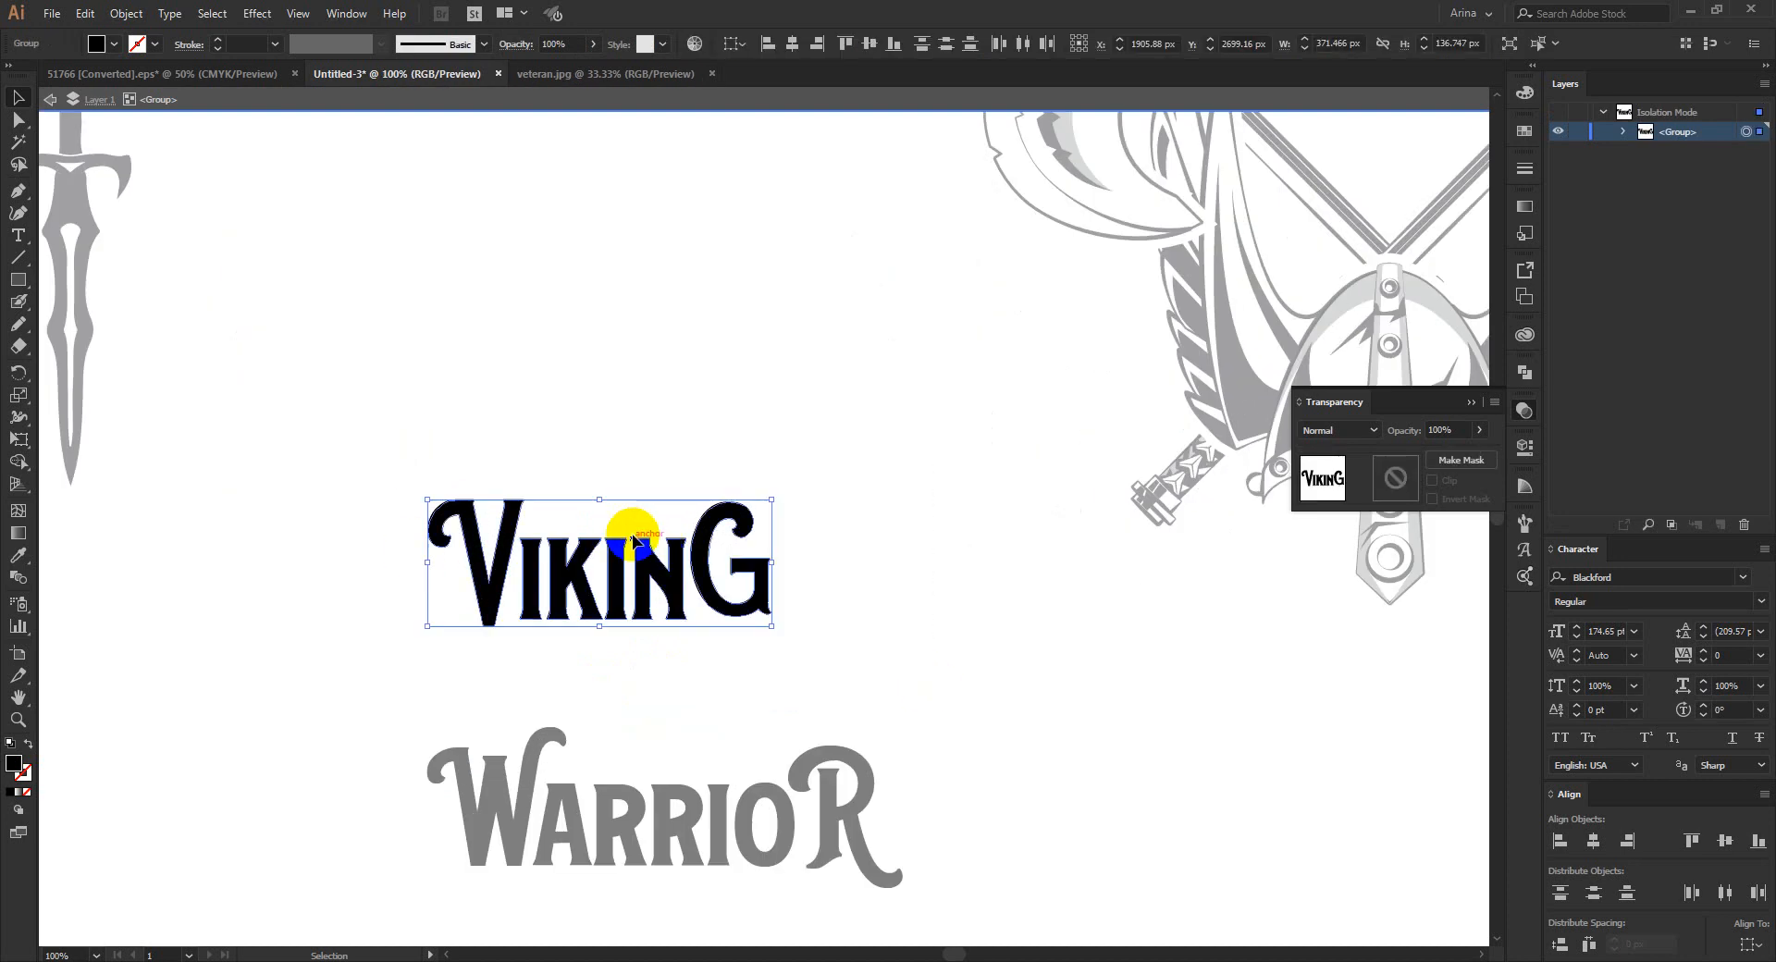
left_click(845, 43)
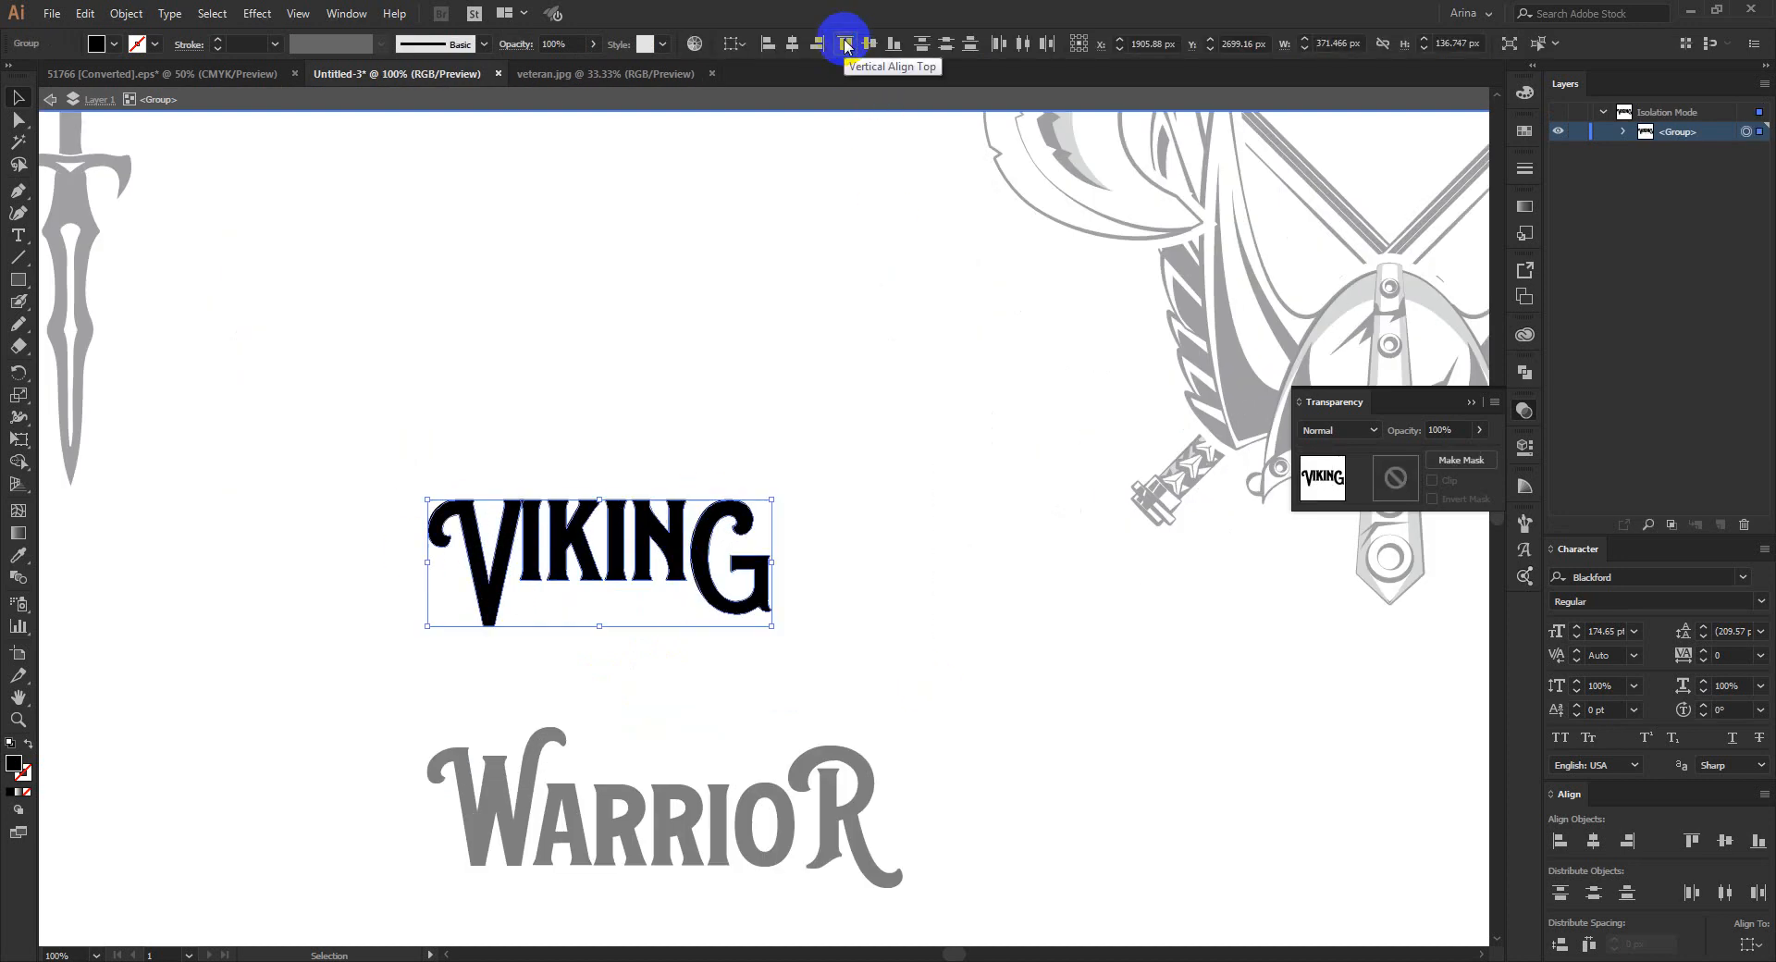
Step: Nudge the G of VikinG to the right, away from the N
left_click(723, 468)
left_click(725, 508)
key("Right")
key("Right")
key("Right")
key("Right")
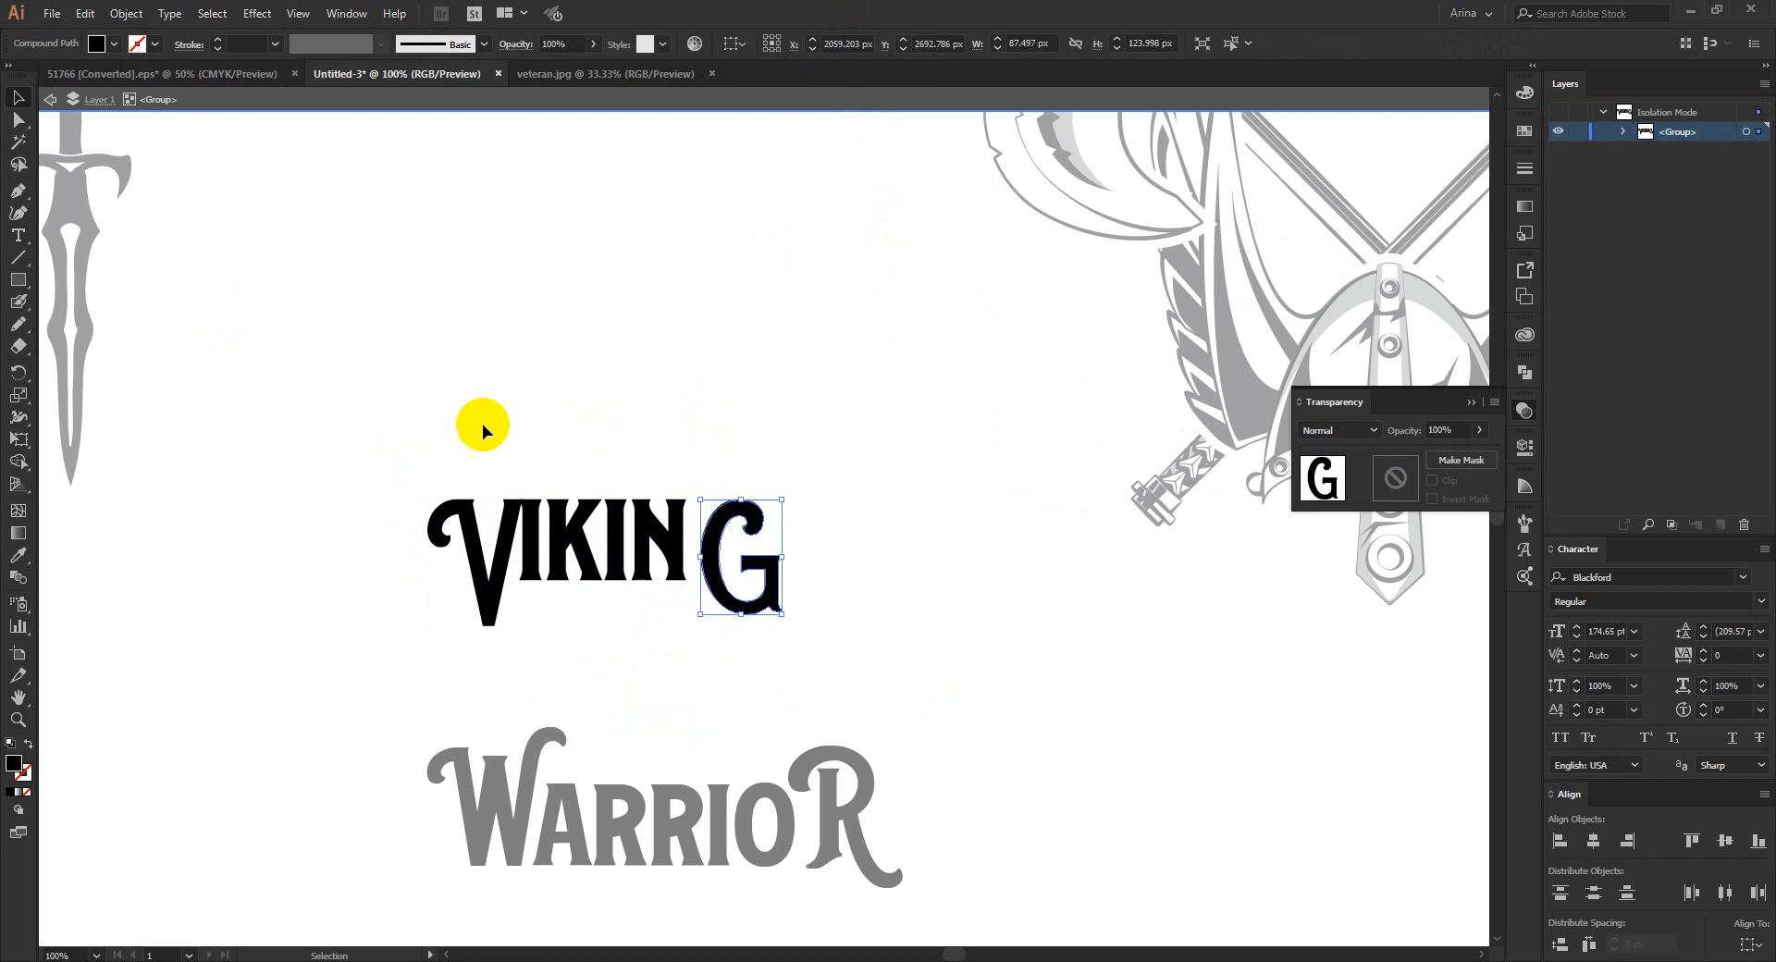
Step: Even out the spacing between the letters of VikinG and top-align the letters of WarrioR
left_click_drag(407, 435, 925, 582)
left_click(1559, 943)
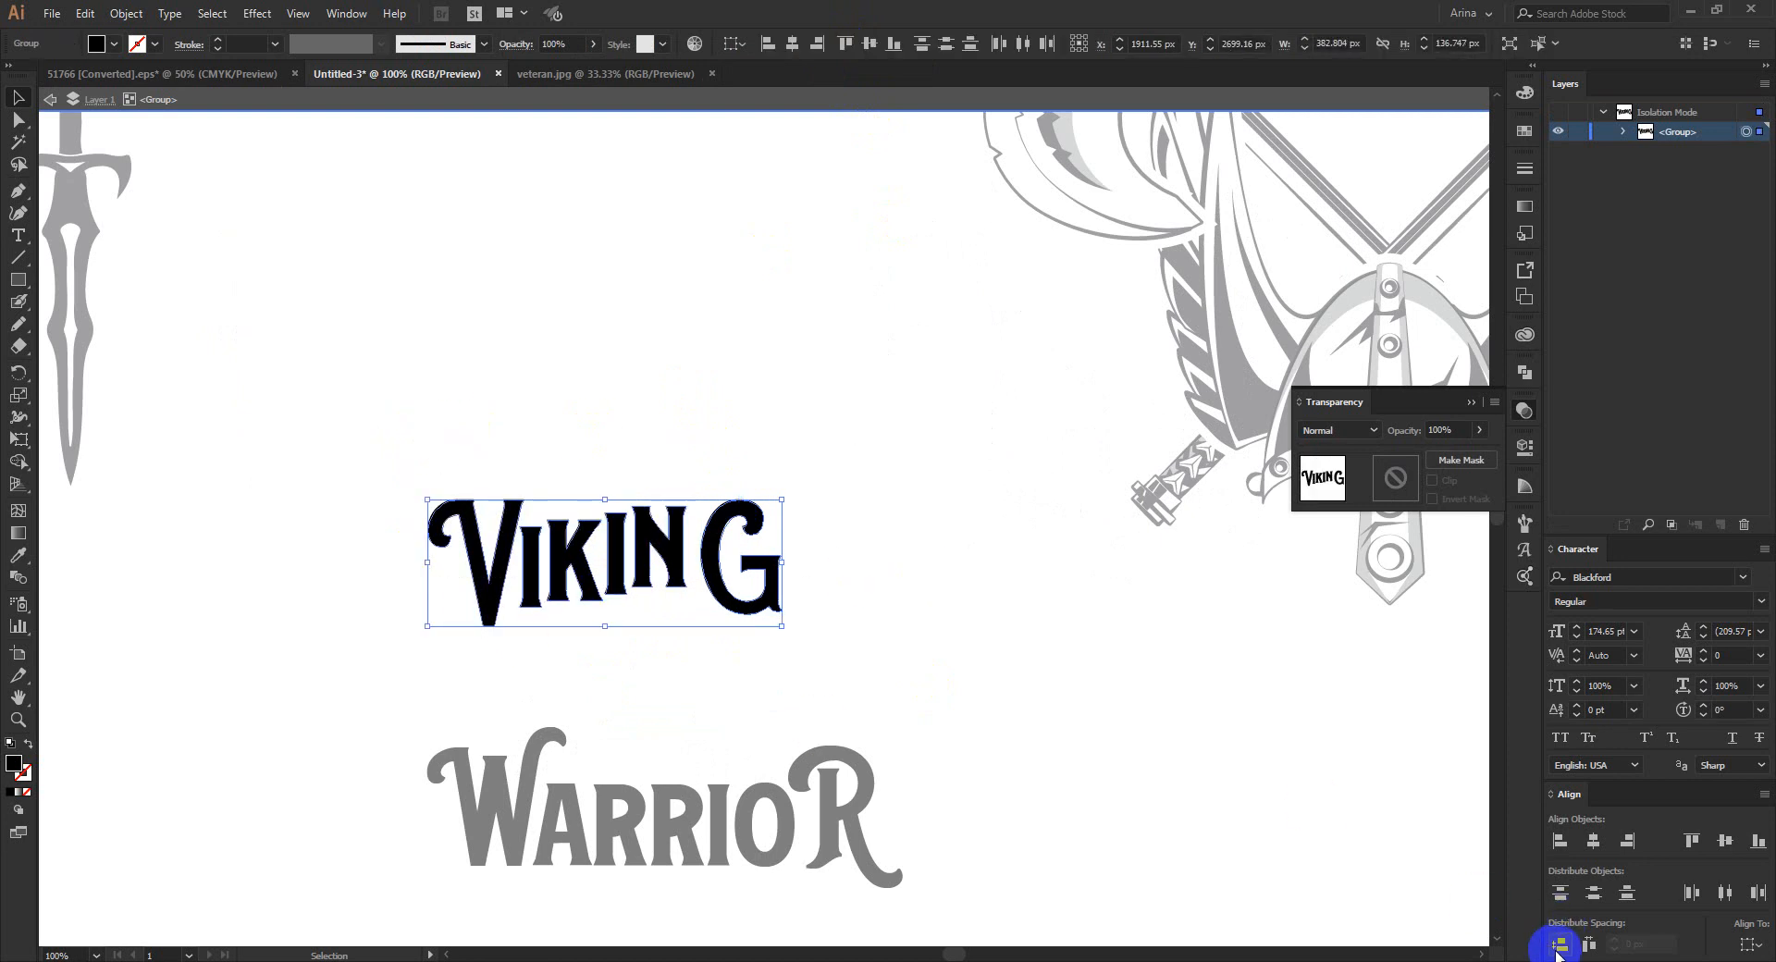
left_click(1561, 945)
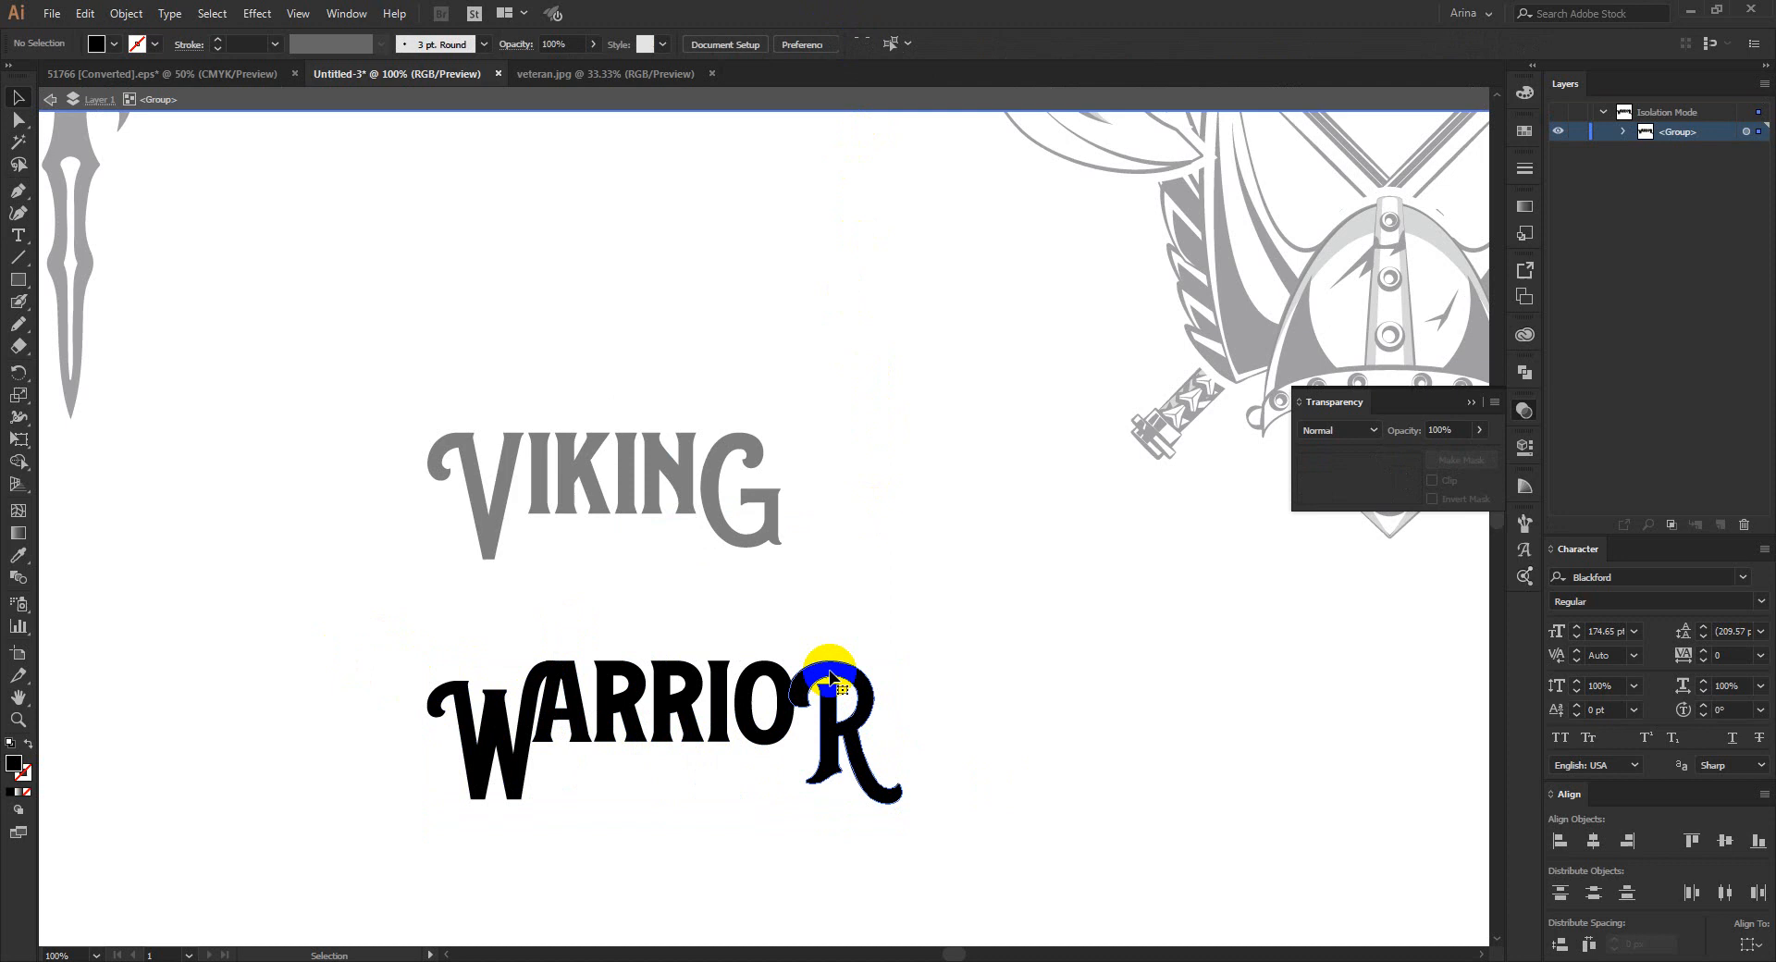
Step: Shift the R of WarrioR right and reposition the middle letters ARRIO slightly farther from the W
left_click(818, 675)
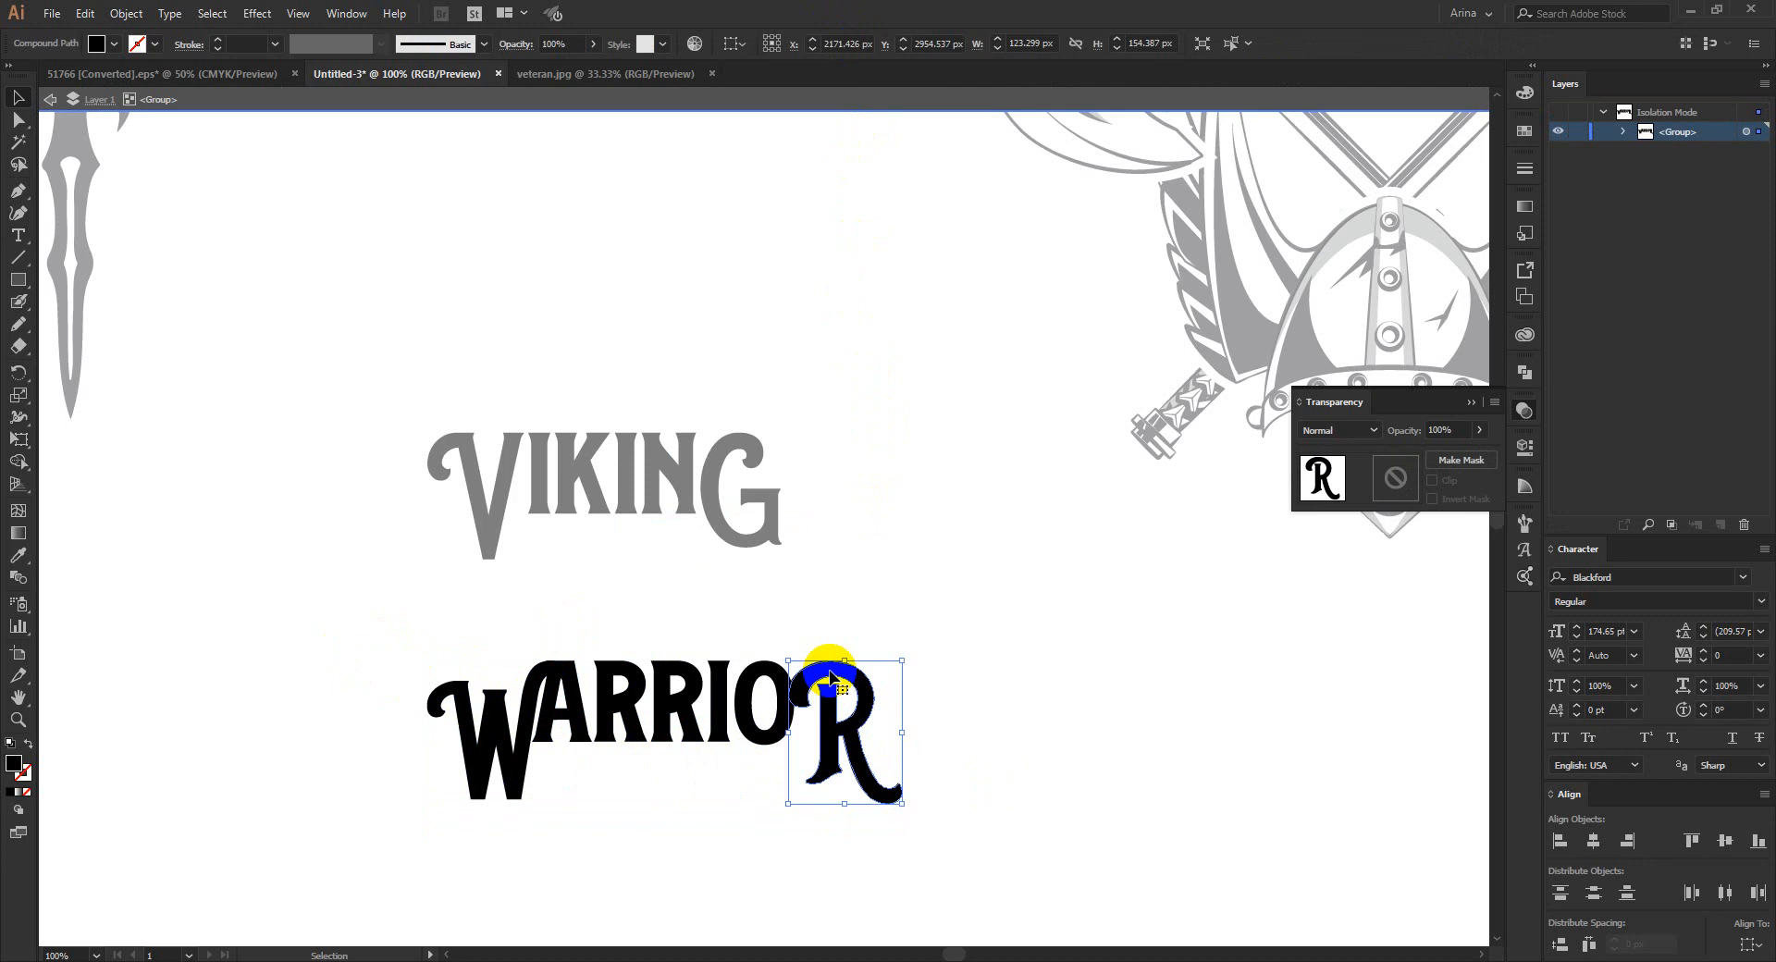
left_click_drag(766, 659, 586, 709)
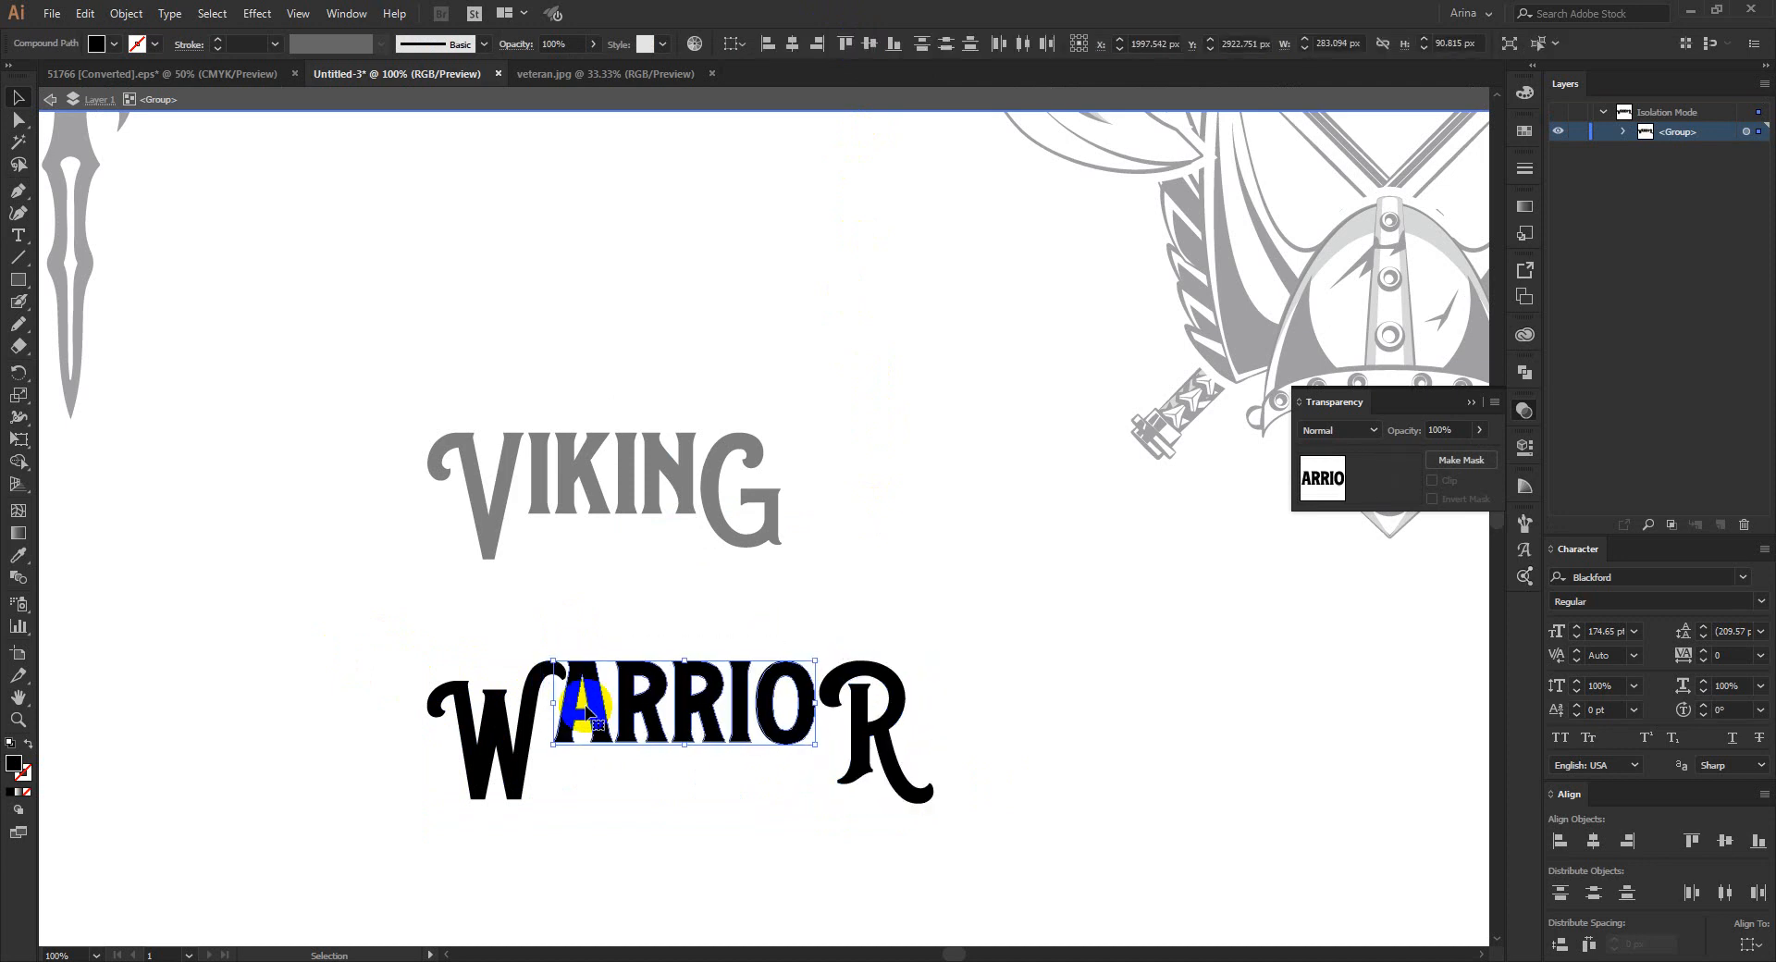
key("Left")
key("Left")
key("Left")
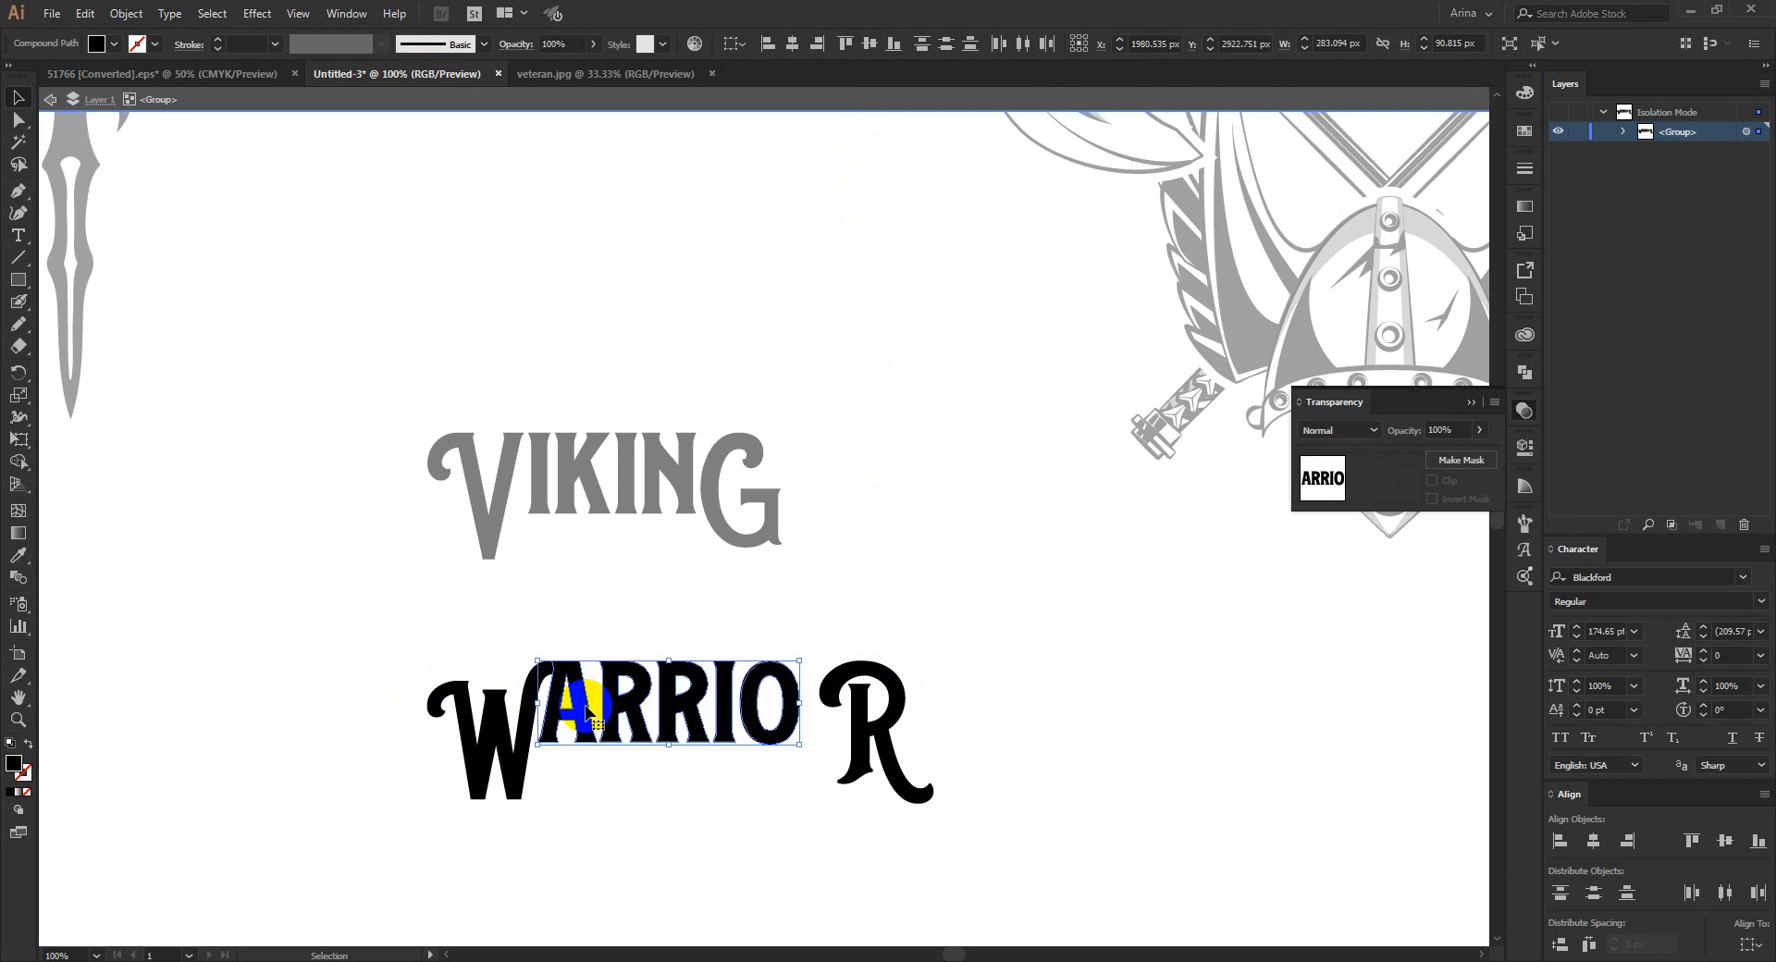
key("Right")
key("Right")
mouse_move(586, 712)
left_mouse_down()
mouse_move(615, 746)
mouse_move(567, 751)
mouse_move(557, 726)
mouse_move(586, 731)
mouse_move(503, 716)
mouse_move(599, 715)
left_mouse_up()
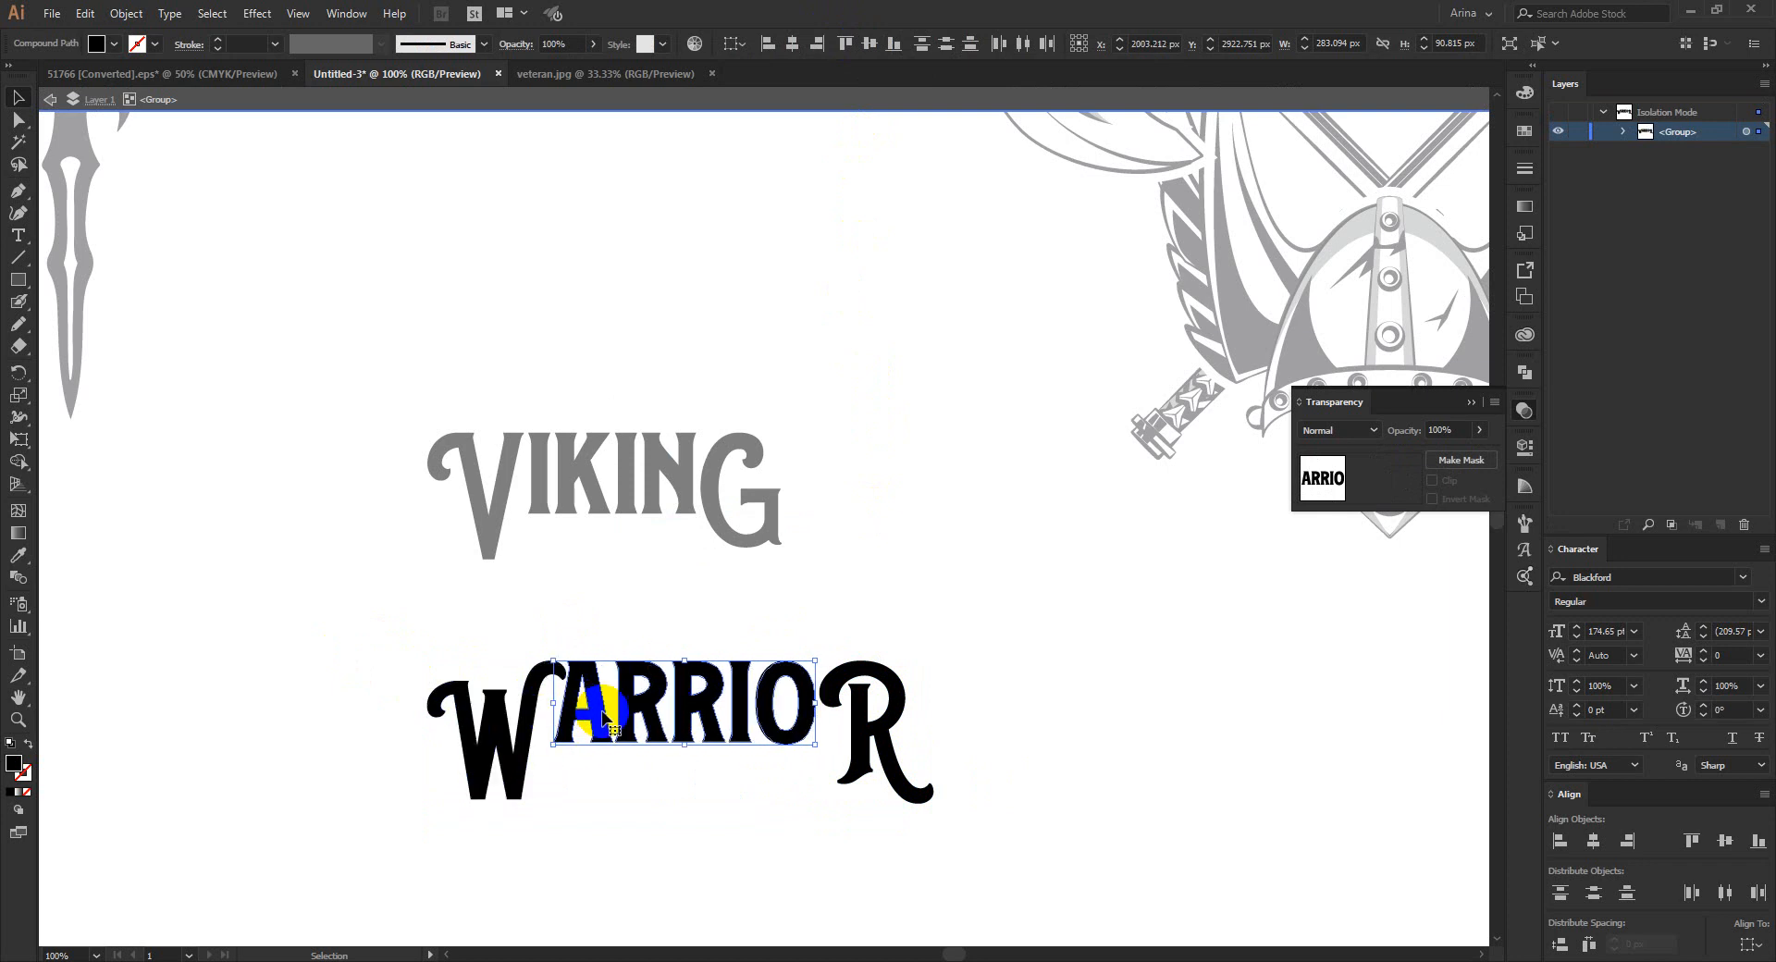
key("Left")
key("Left")
Step: Nudge the final R of WarrioR back left until its curl overlaps the O
left_click(861, 726)
key("Left")
key("Left")
key("Left")
key("Left")
key("Left")
key("Left")
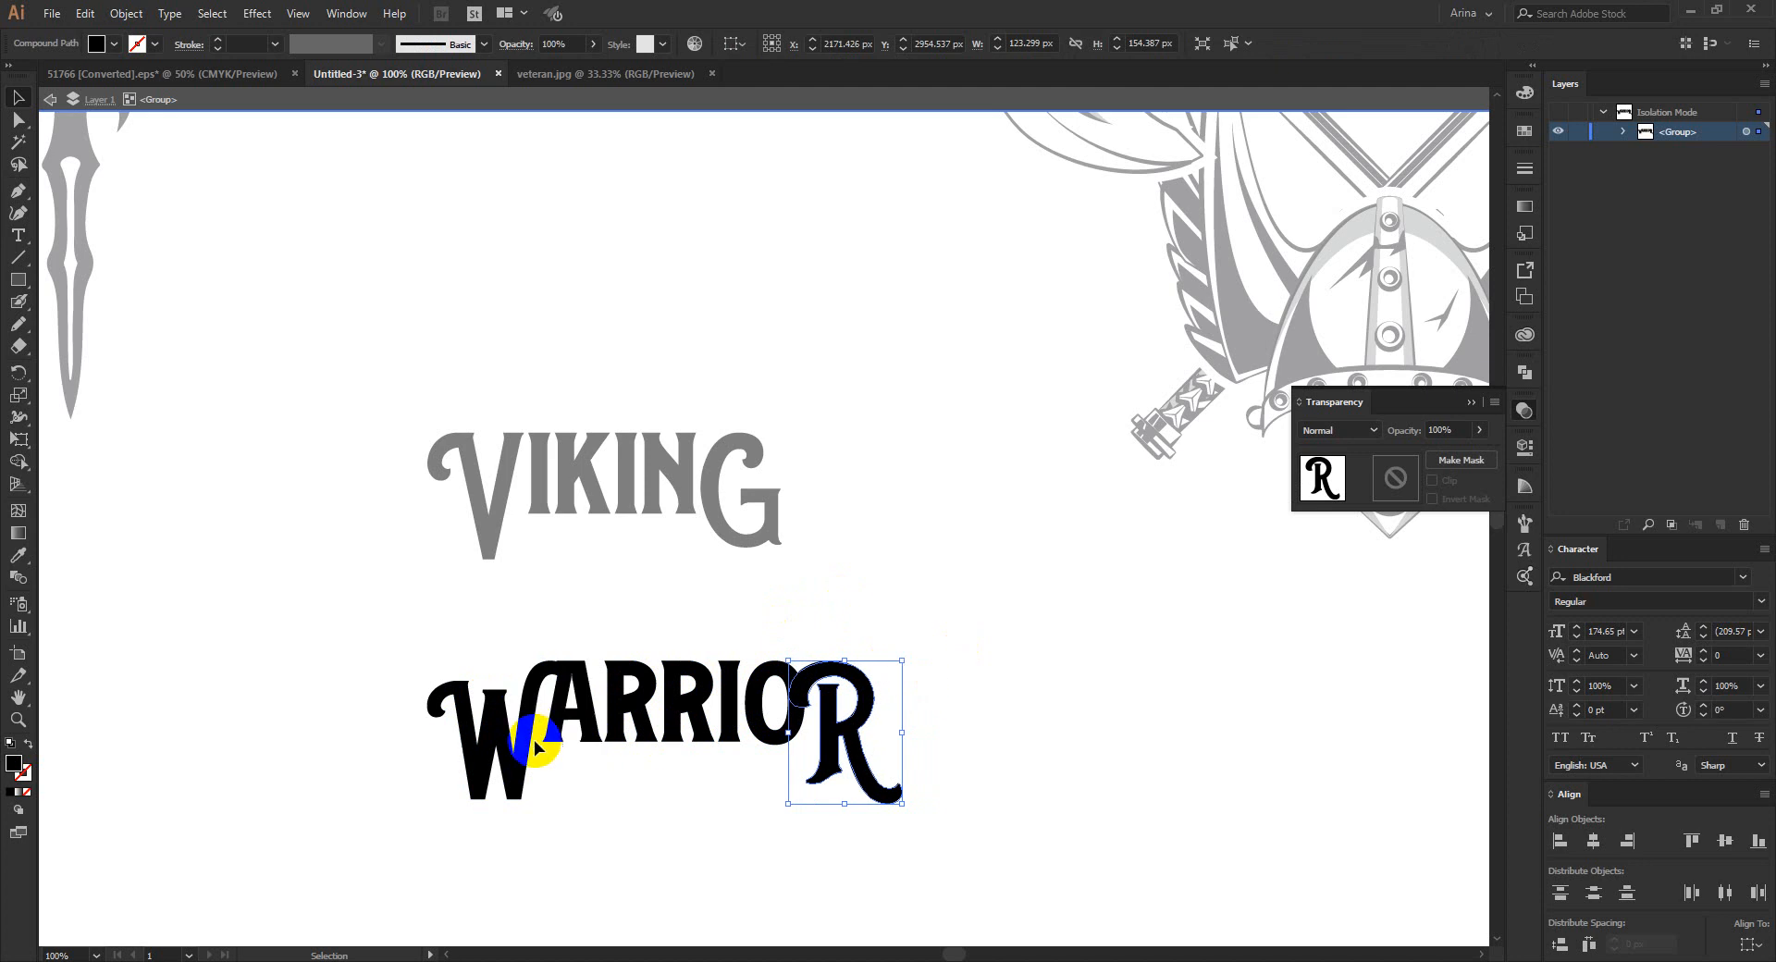
left_click(837, 768)
key("Left")
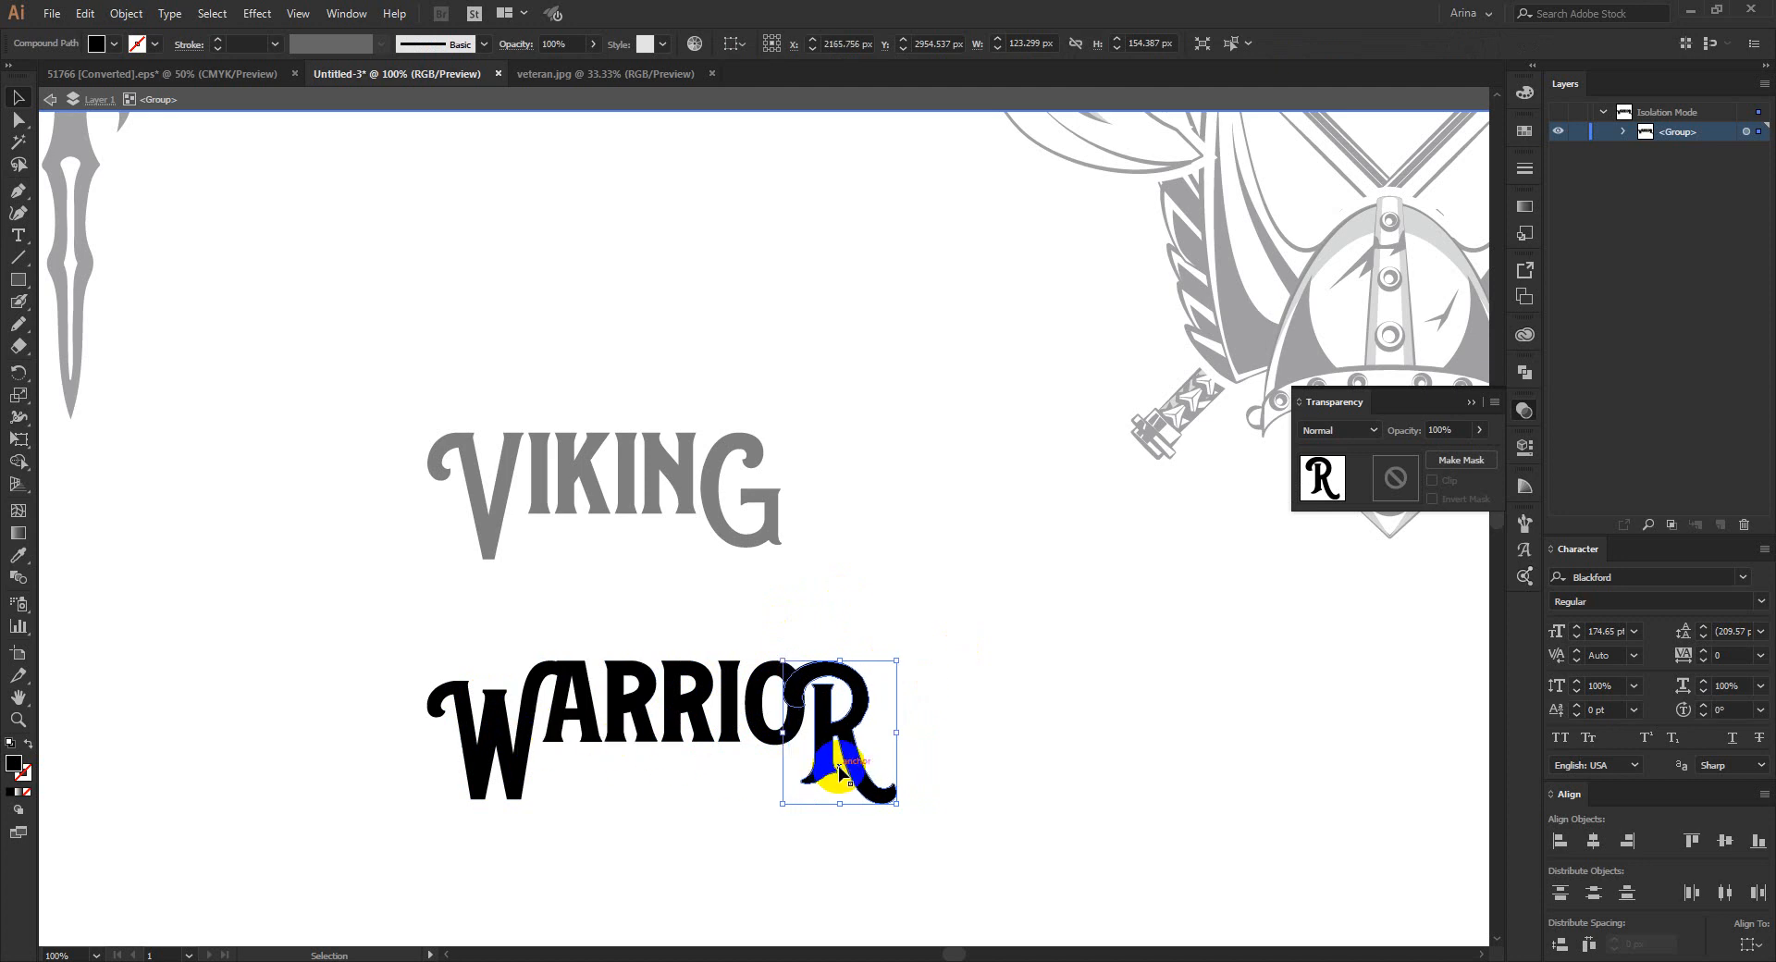
key("Left")
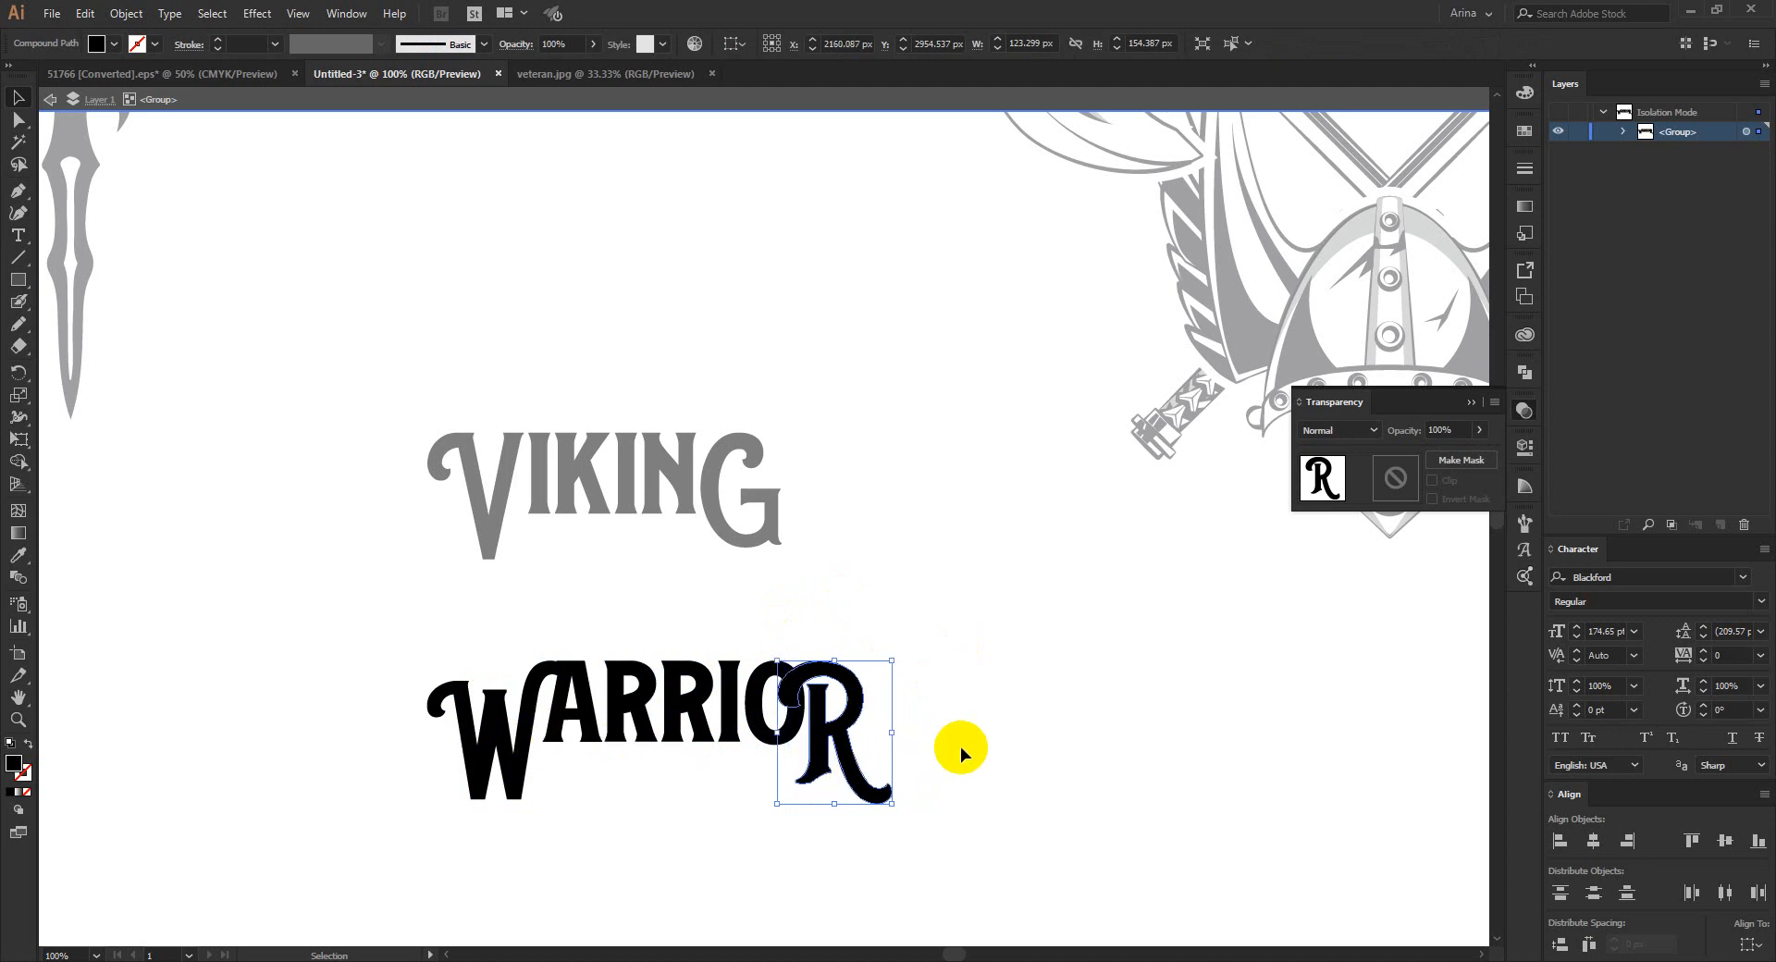
key("Right")
left_click(962, 735)
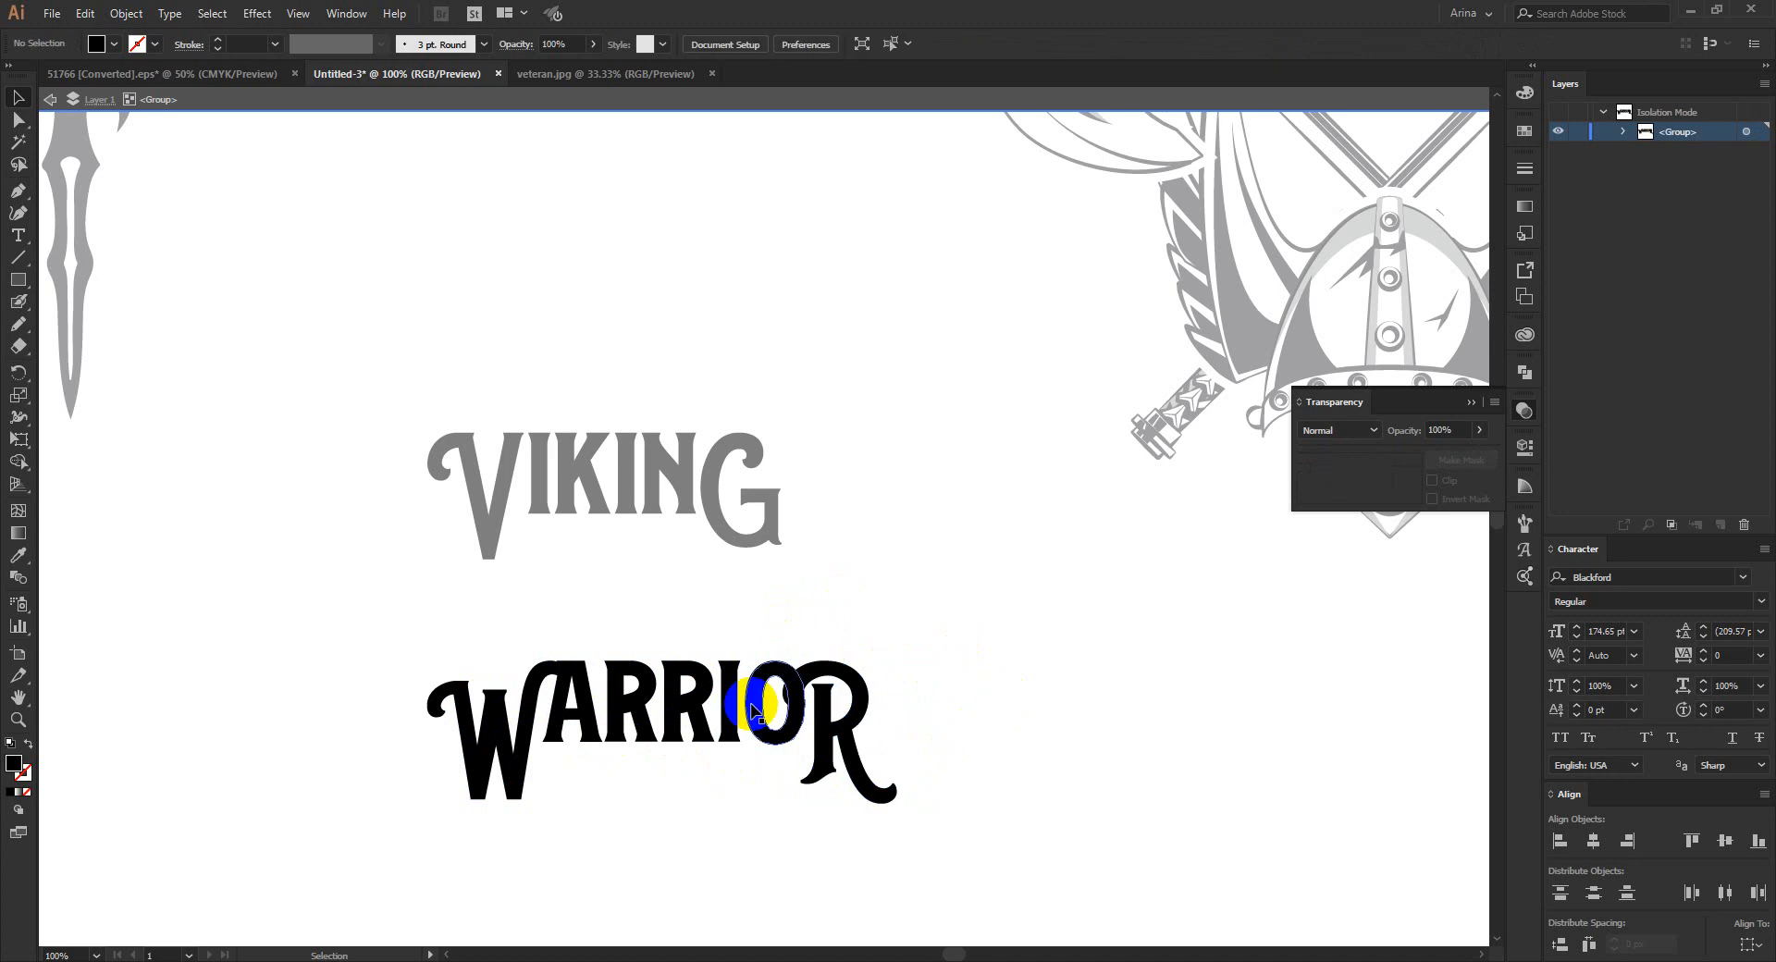
Step: Try to cut a gap into the first A of WarrioR using a 4 px offset of the W's outline
left_click(534, 726)
scroll(424, 730, "up", 1)
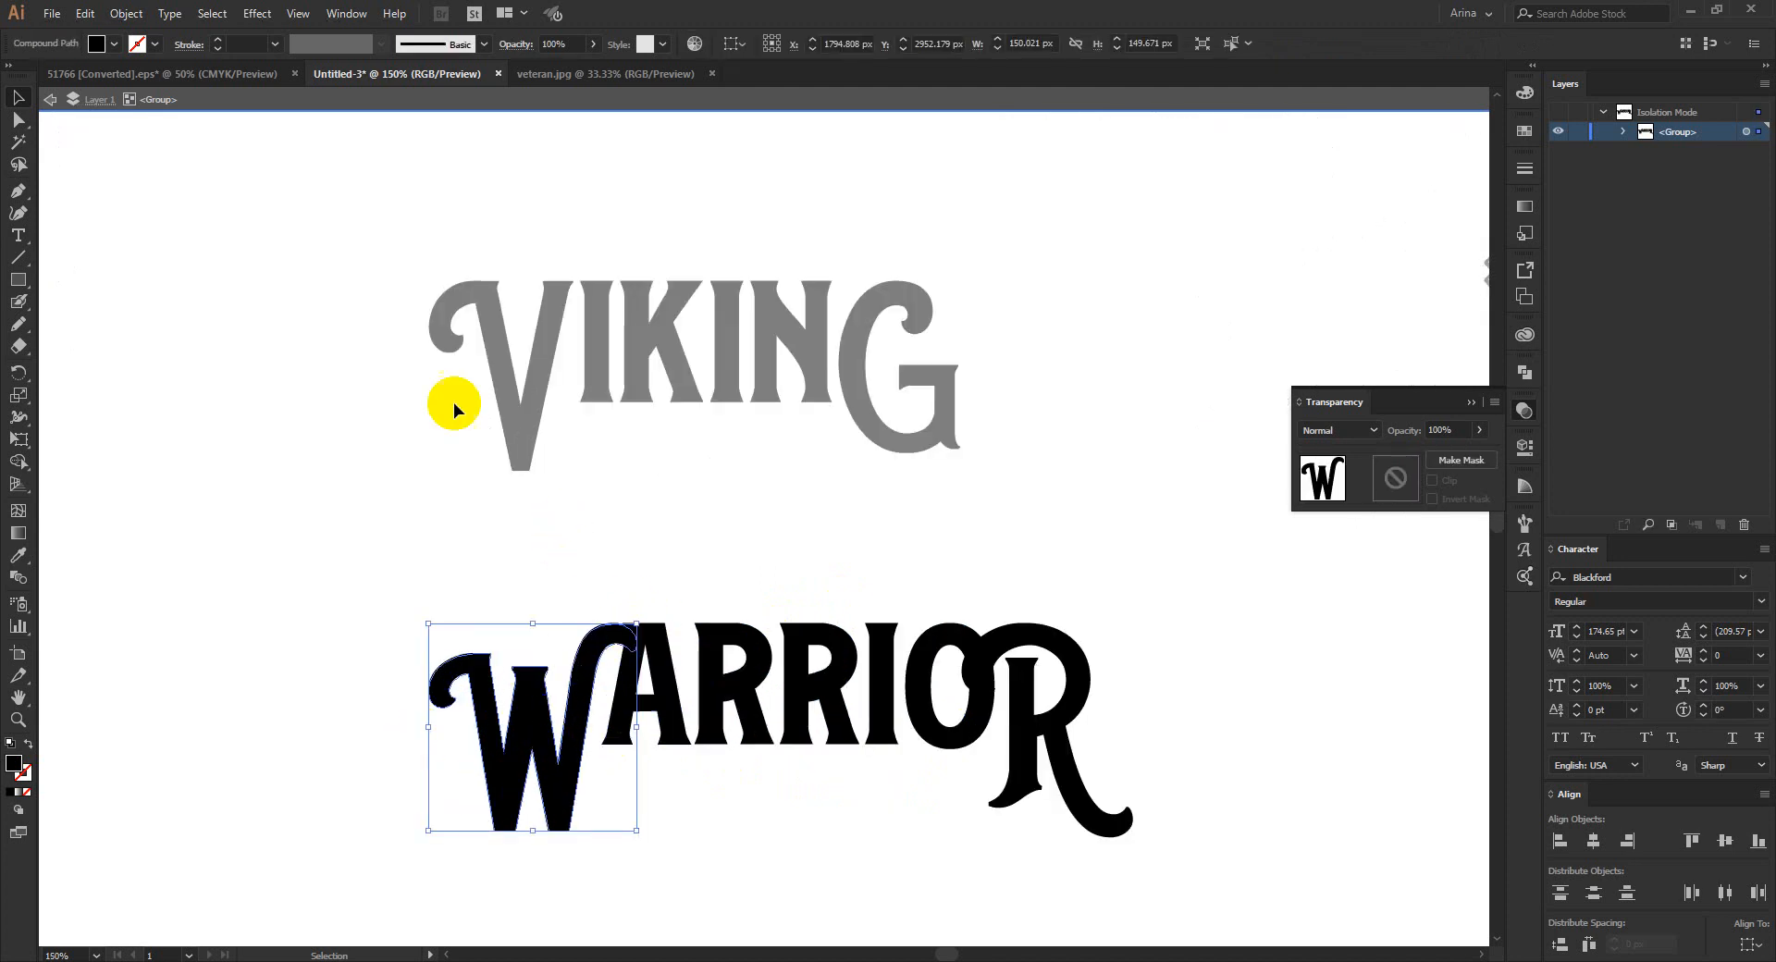
left_click(127, 13)
mouse_move(188, 438)
left_click(407, 507)
left_click(208, 263)
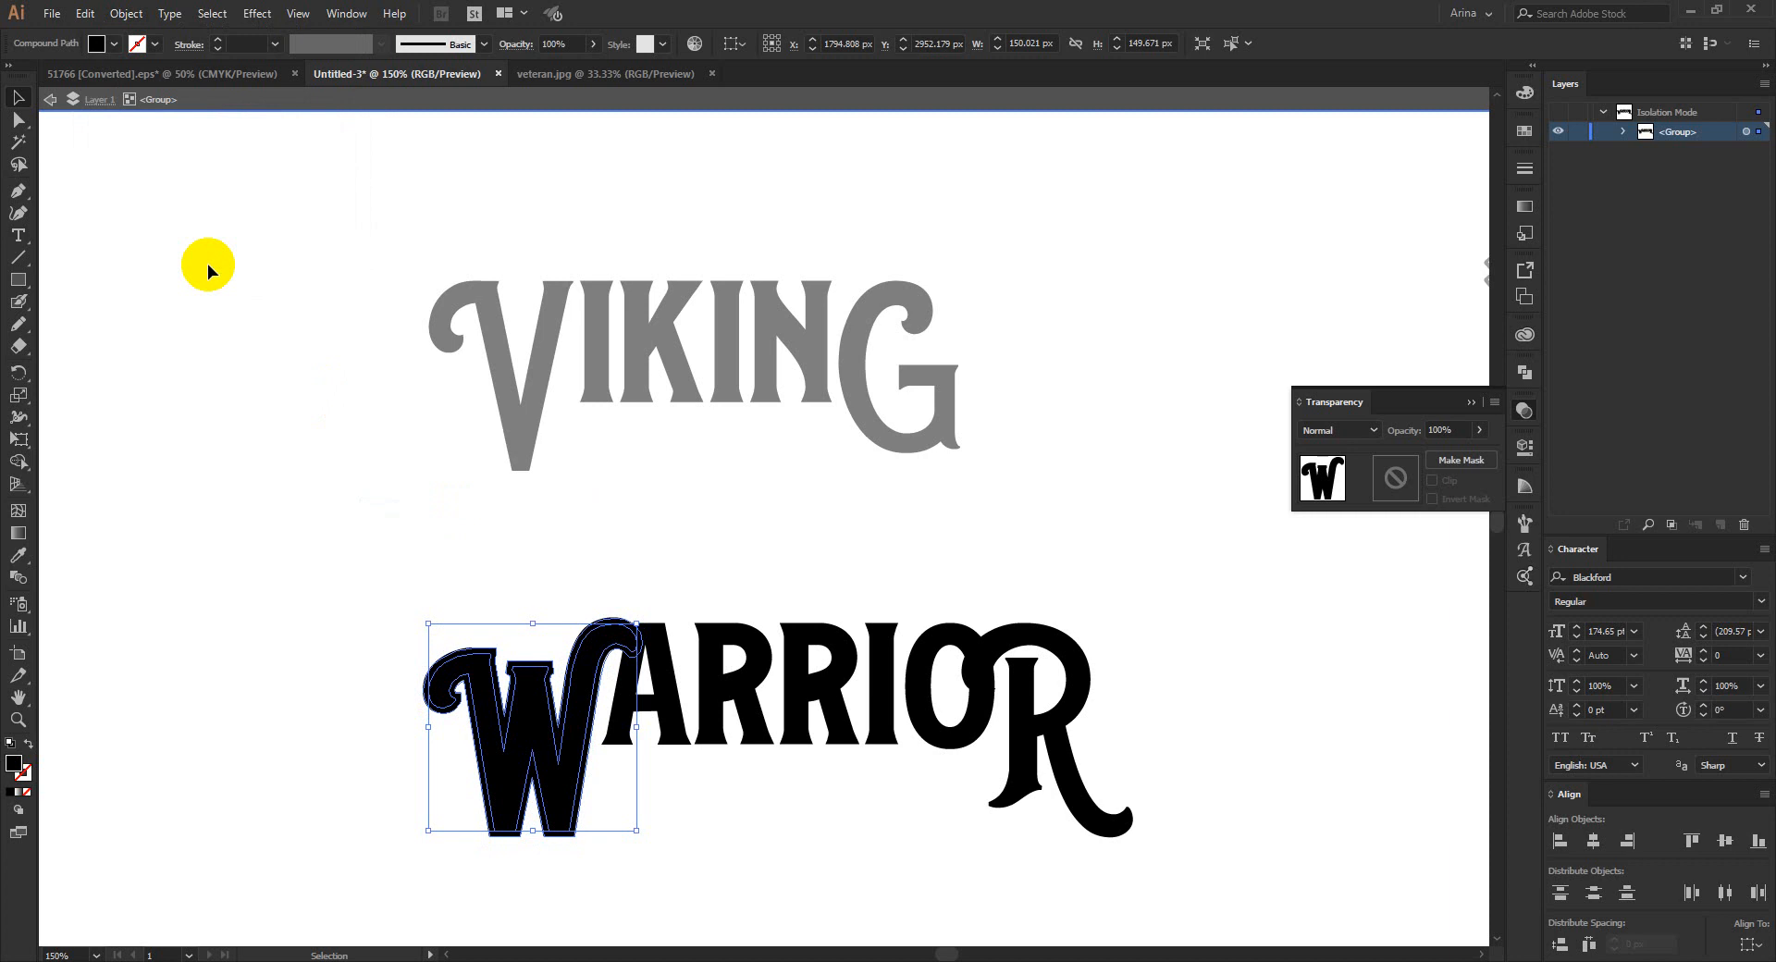
key("ctrl+x")
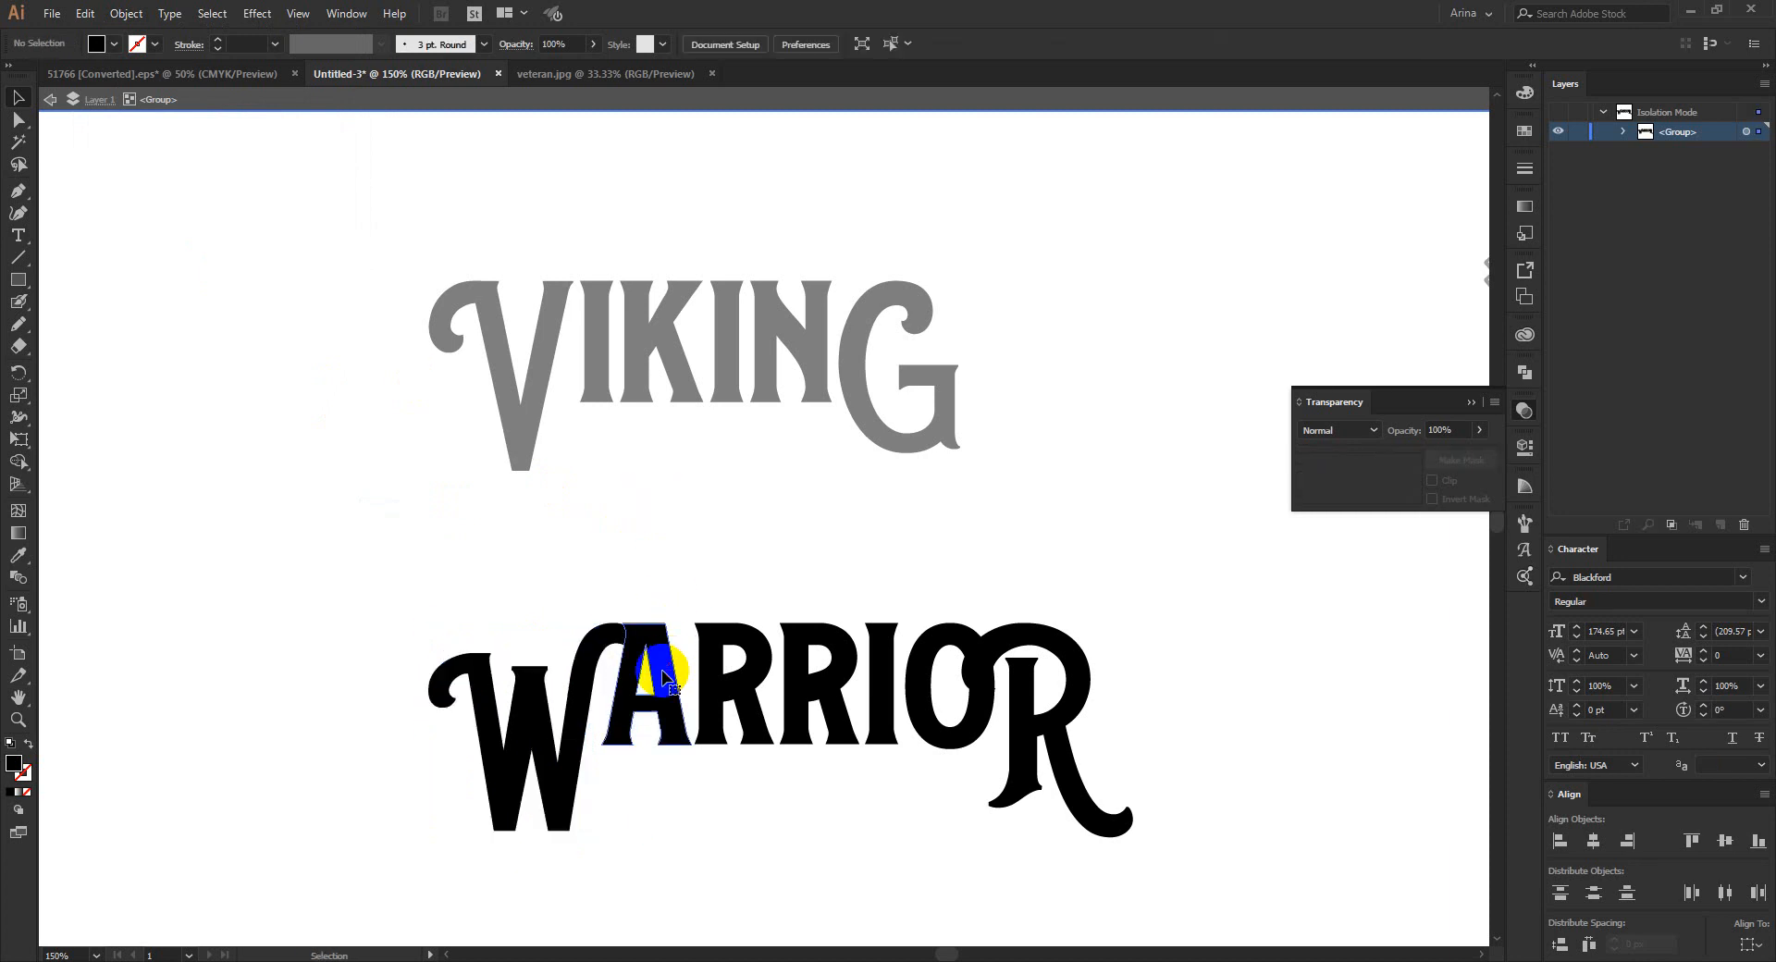
left_click(668, 672)
key("ctrl+f")
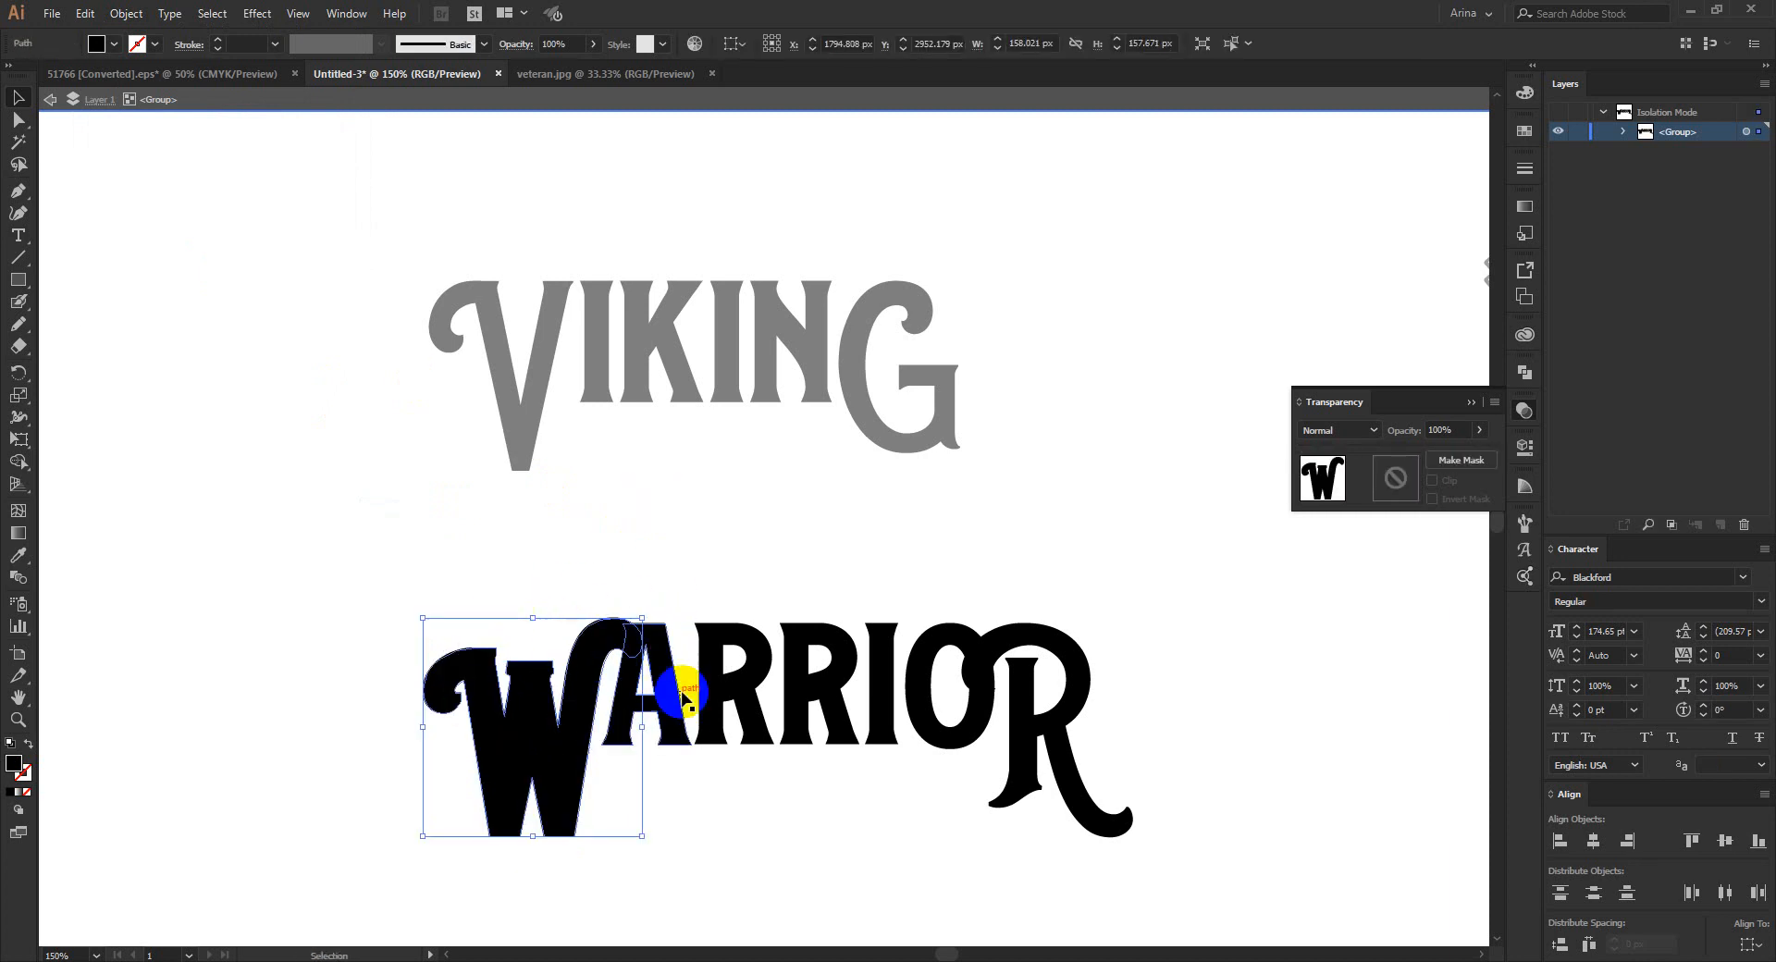
left_click(692, 696, "shift")
Step: Bottom-align the middle letters ARRIO with each other and with the W and final R of WarrioR
key("ctrl+equal")
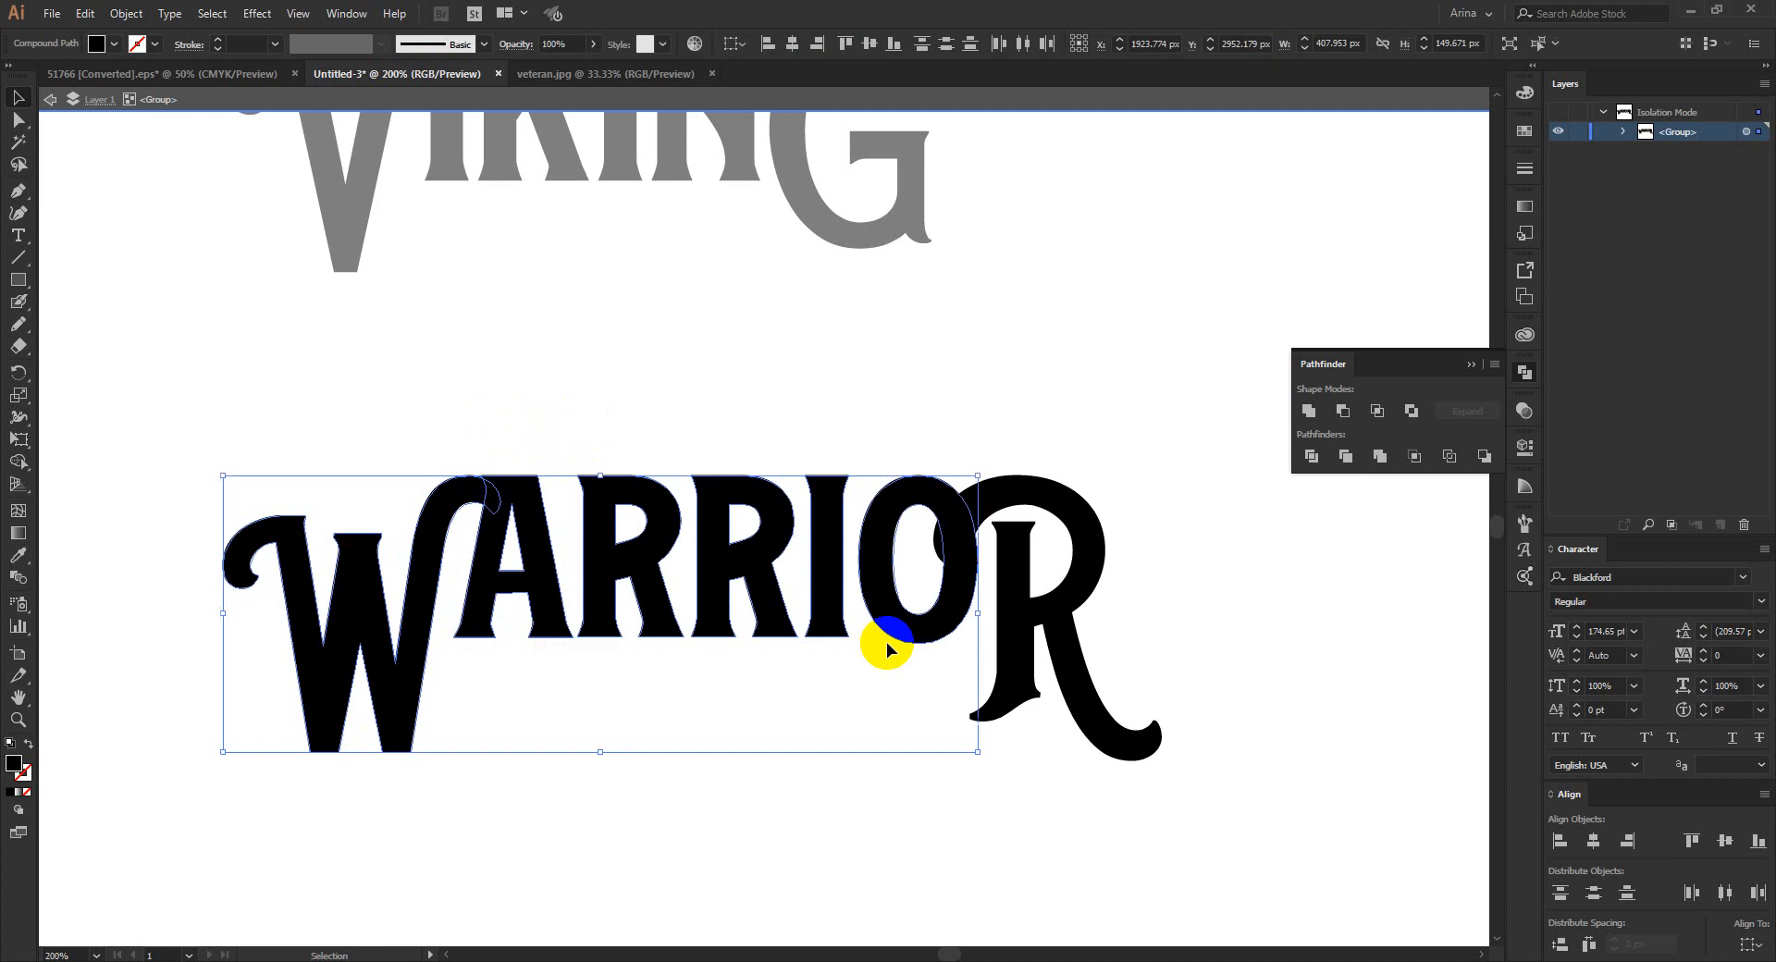
left_click(444, 567, "shift")
left_click(893, 47)
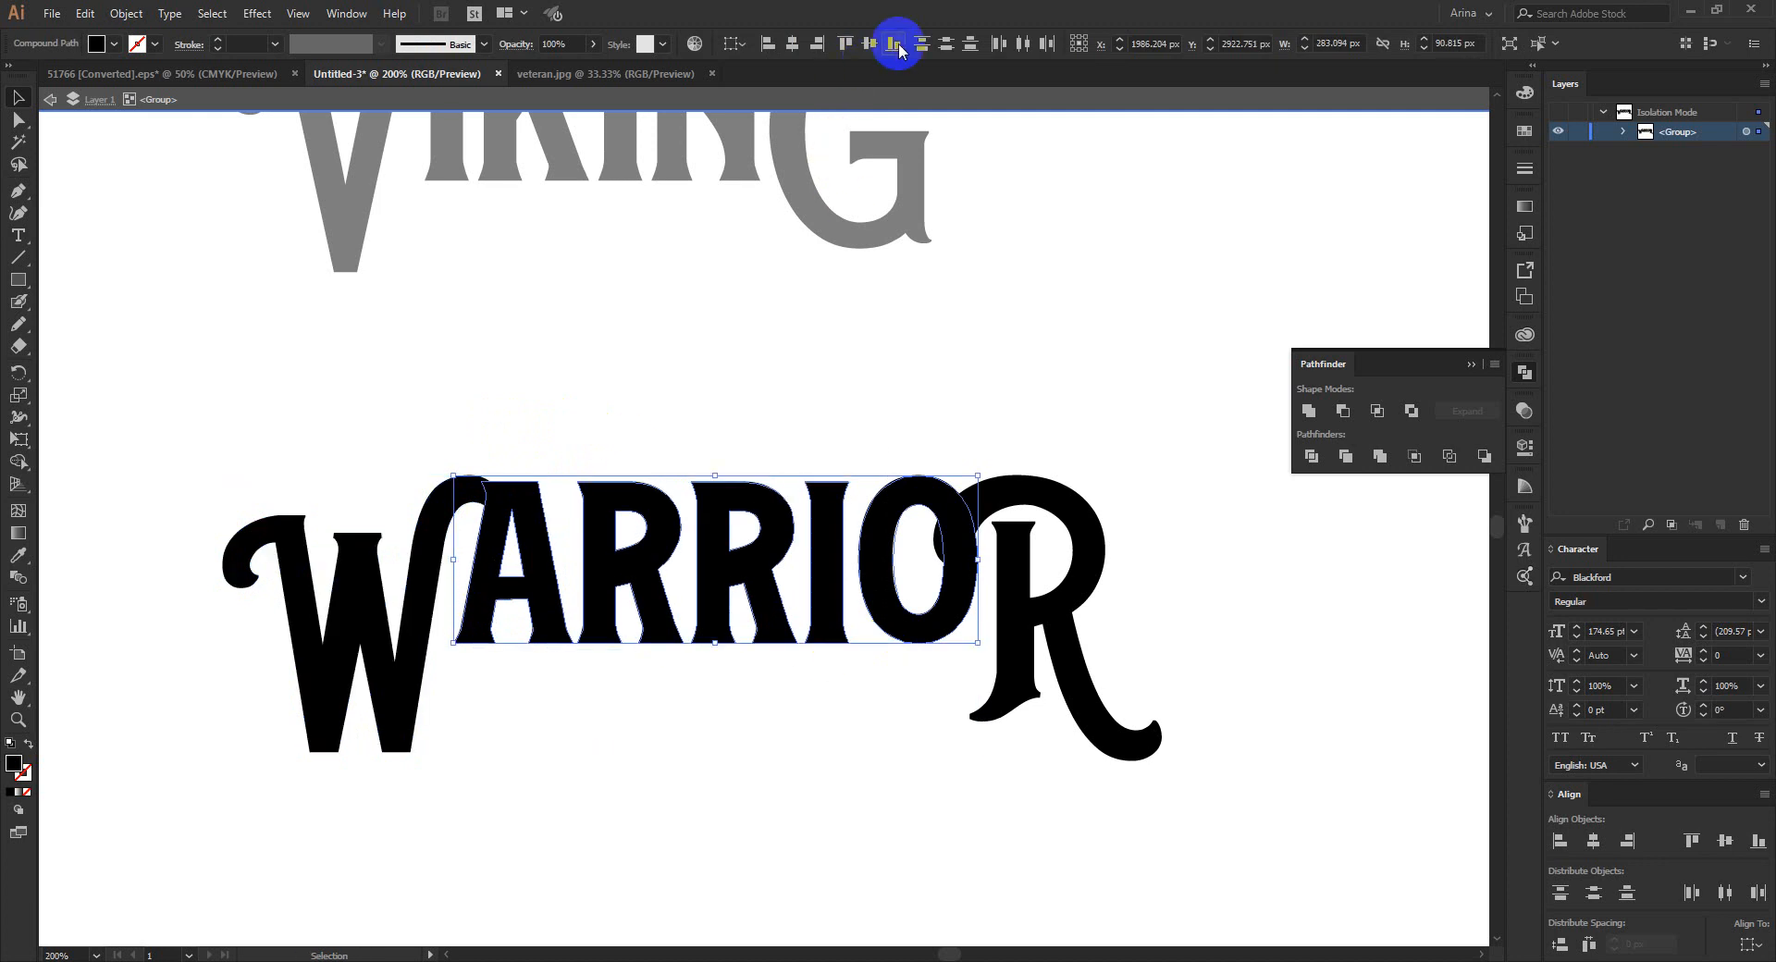
left_click(718, 502)
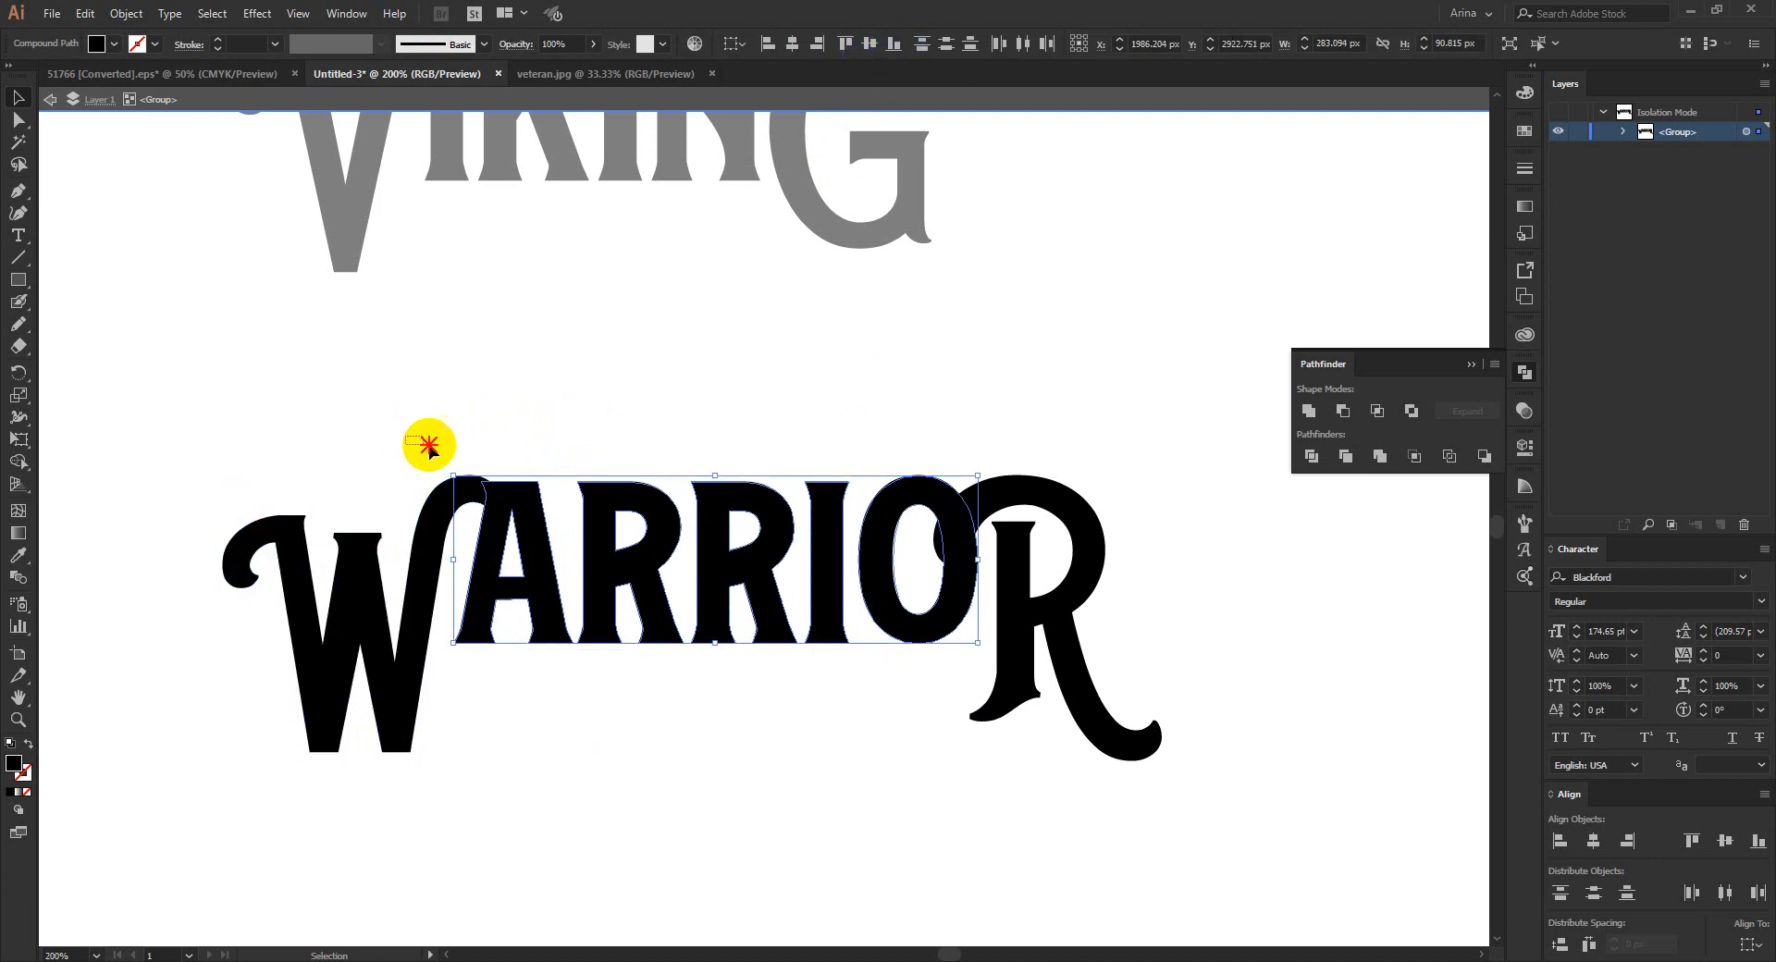
left_click_drag(428, 444, 1085, 597)
left_click(894, 46)
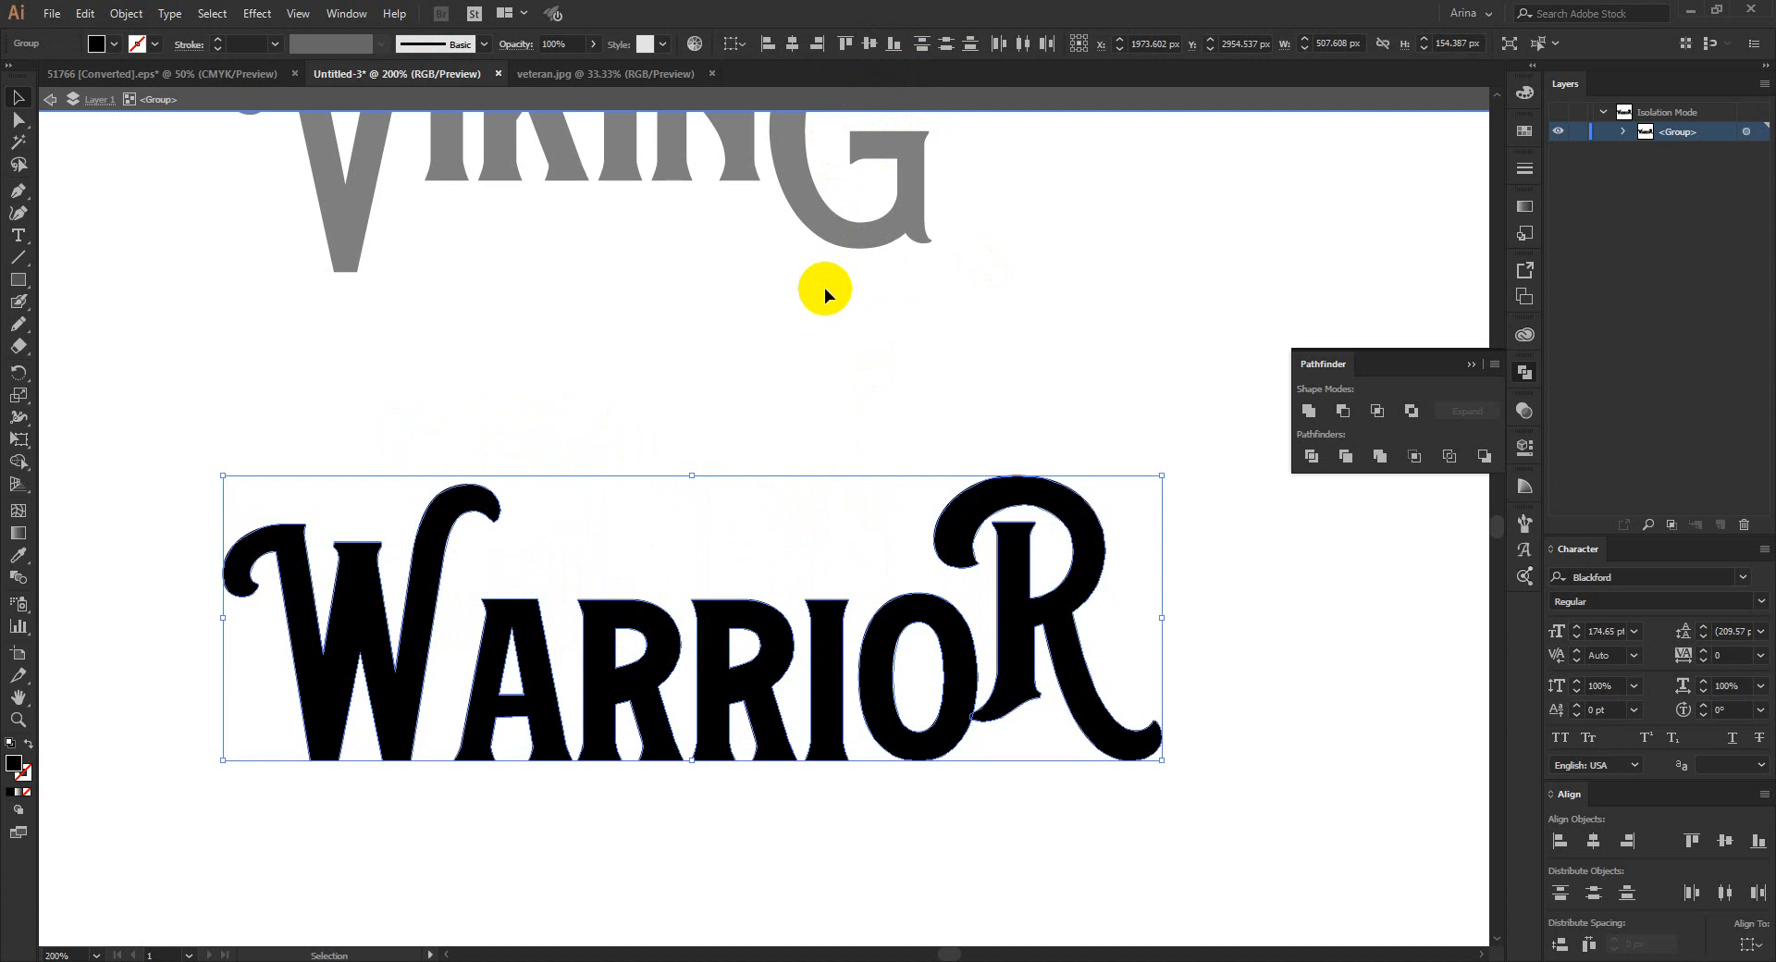
Step: Nudge the middle letters ARRIO to the left, close against the W
left_click(832, 621)
left_click(1011, 683)
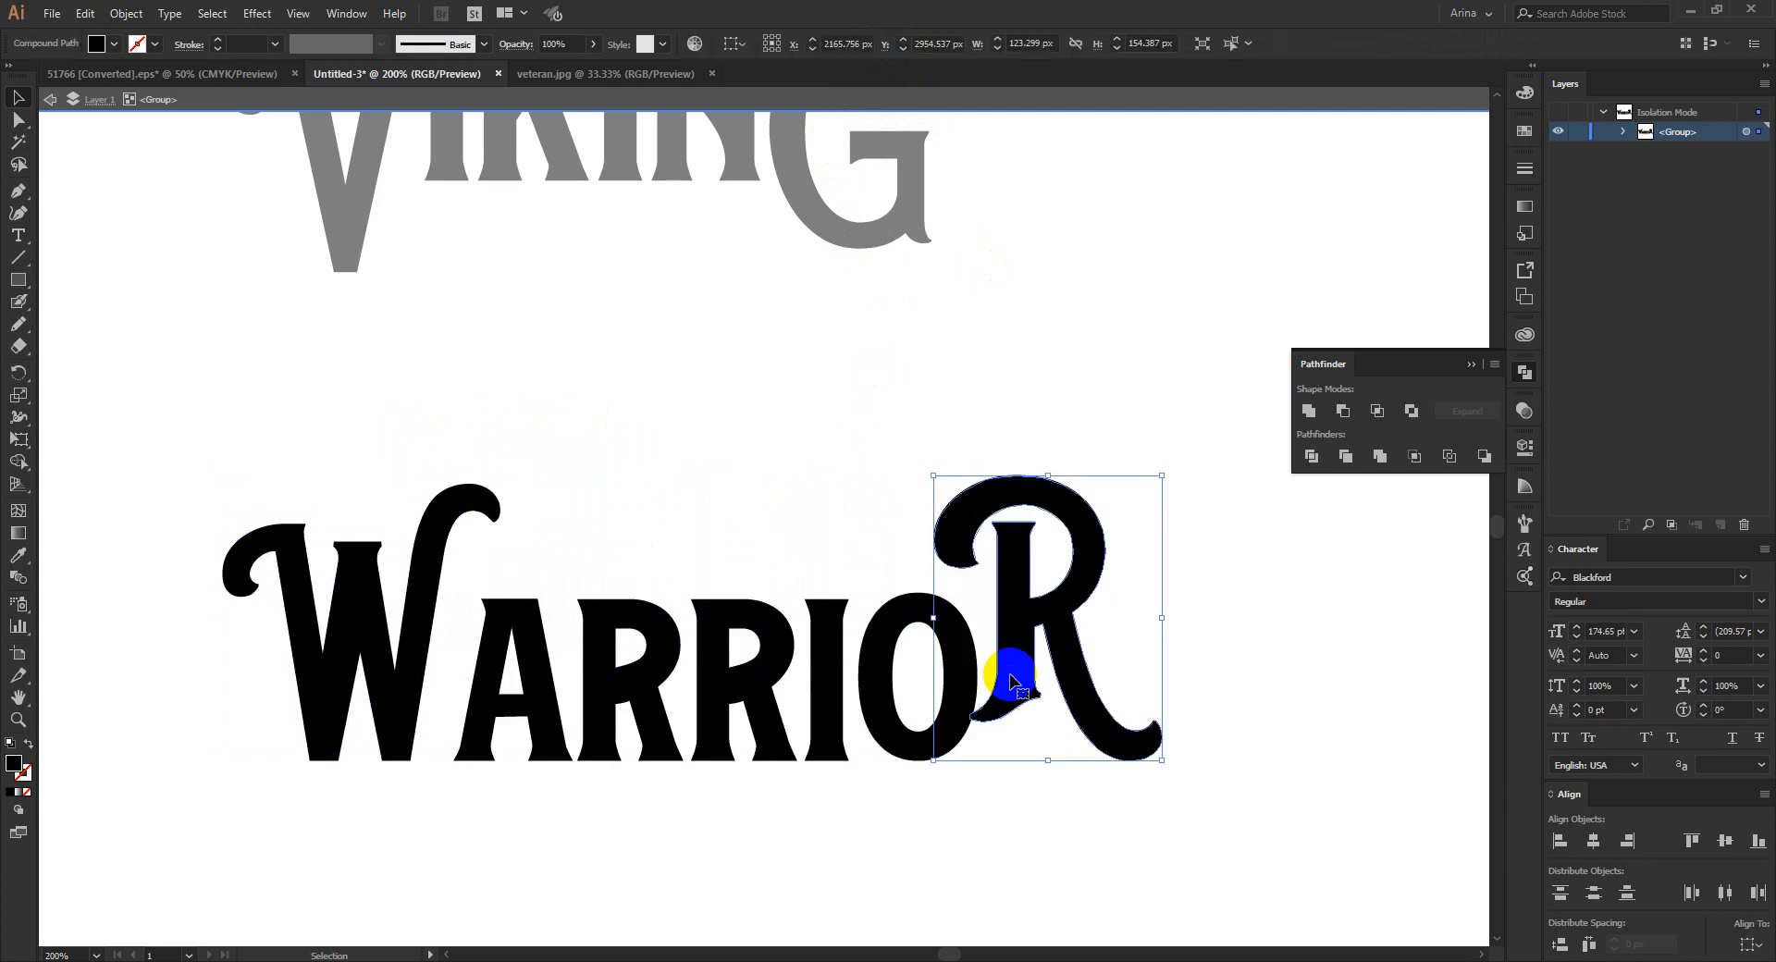
left_click(512, 638)
key("Left")
key("Left")
key("Left")
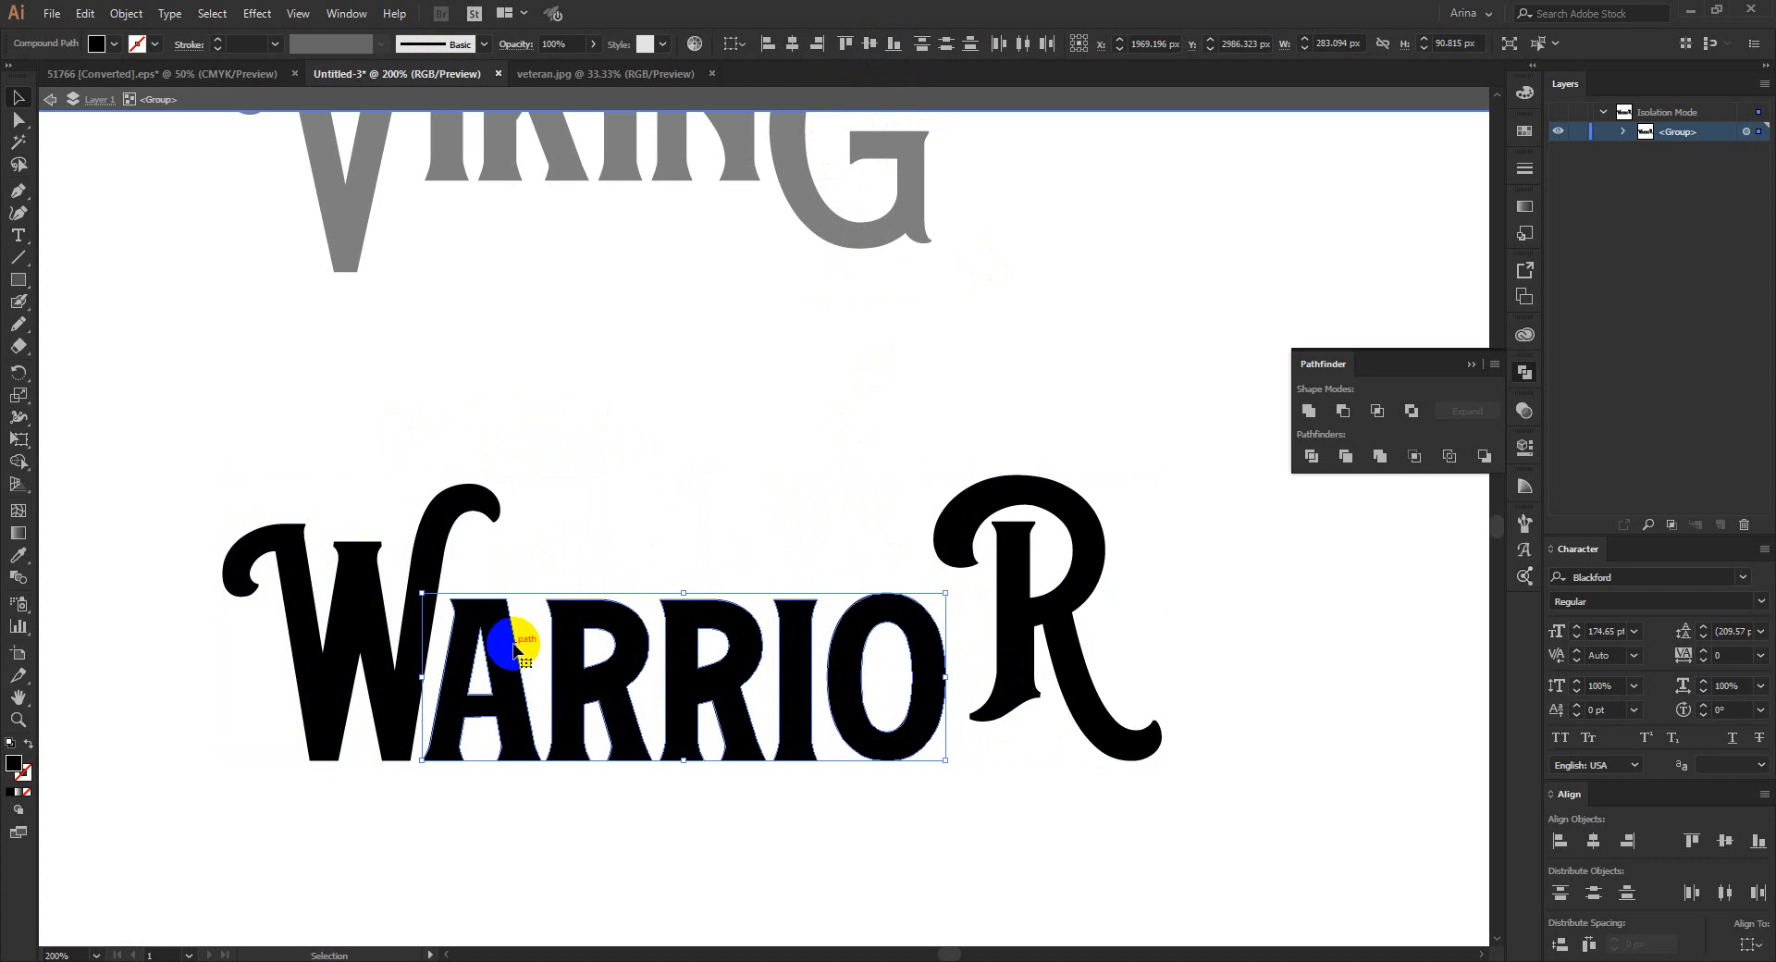
Step: Nudge the final R of WarrioR down and left until its curl overlaps the top of the O
left_click(1073, 564)
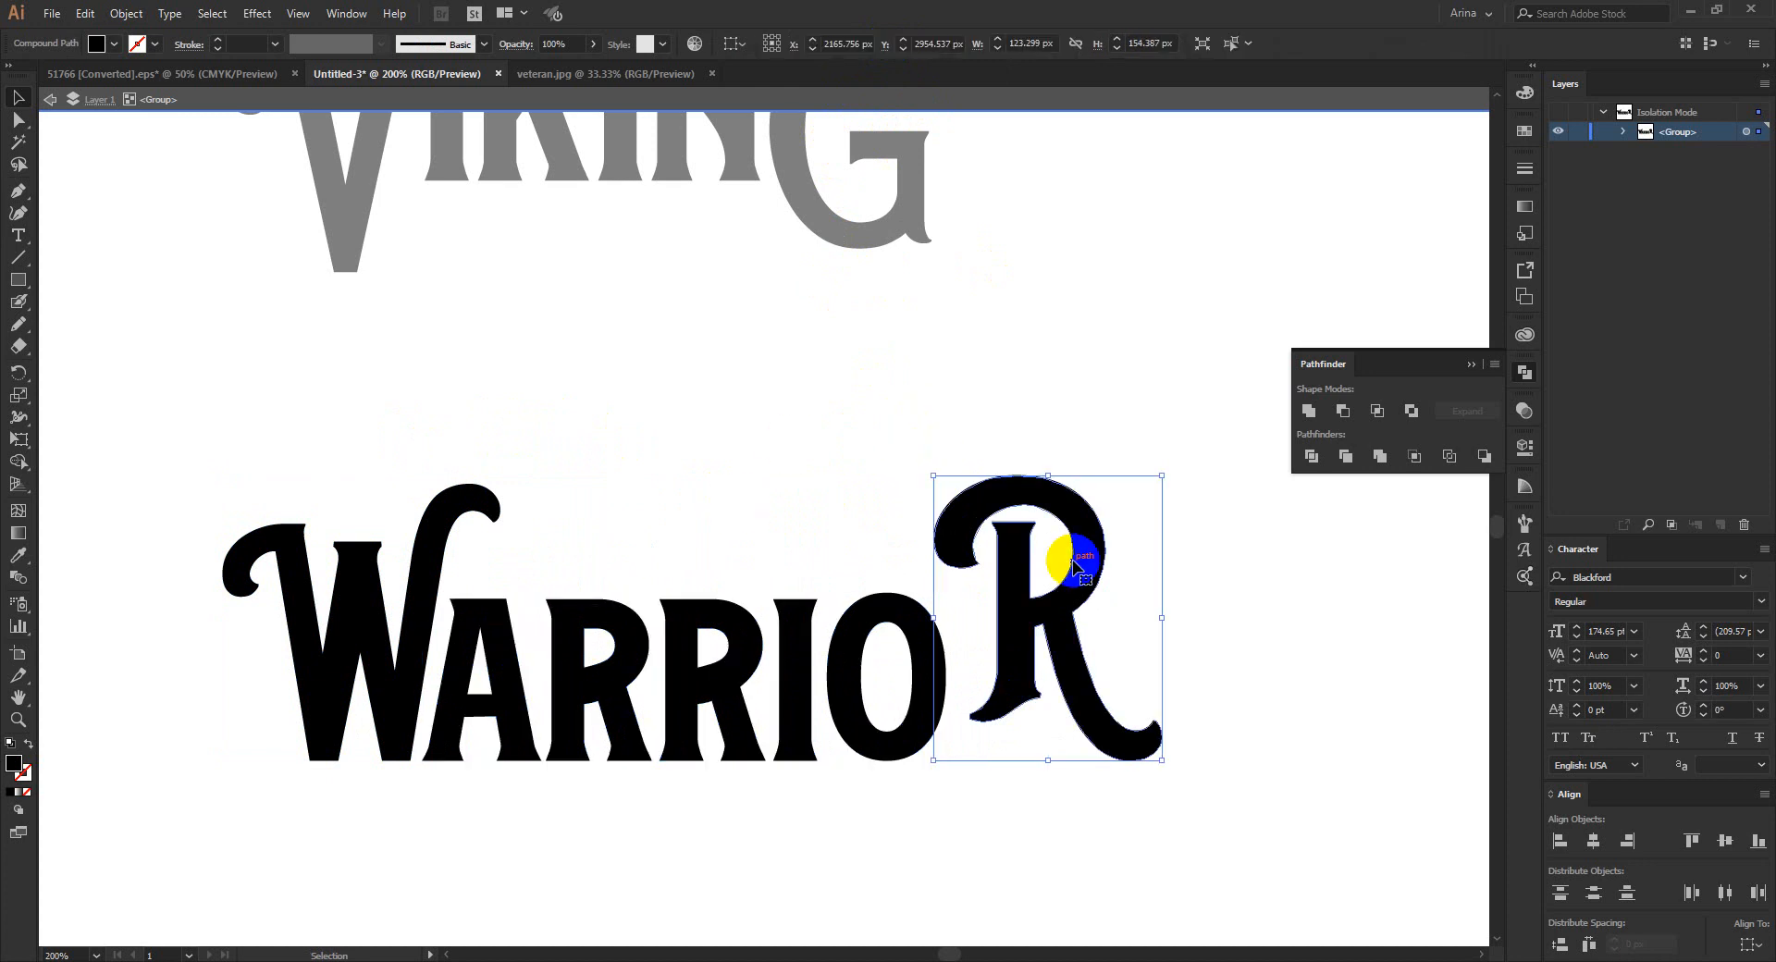
key("Down")
key("Down")
key("Down")
key("Down")
key("Left")
key("Left")
key("Left")
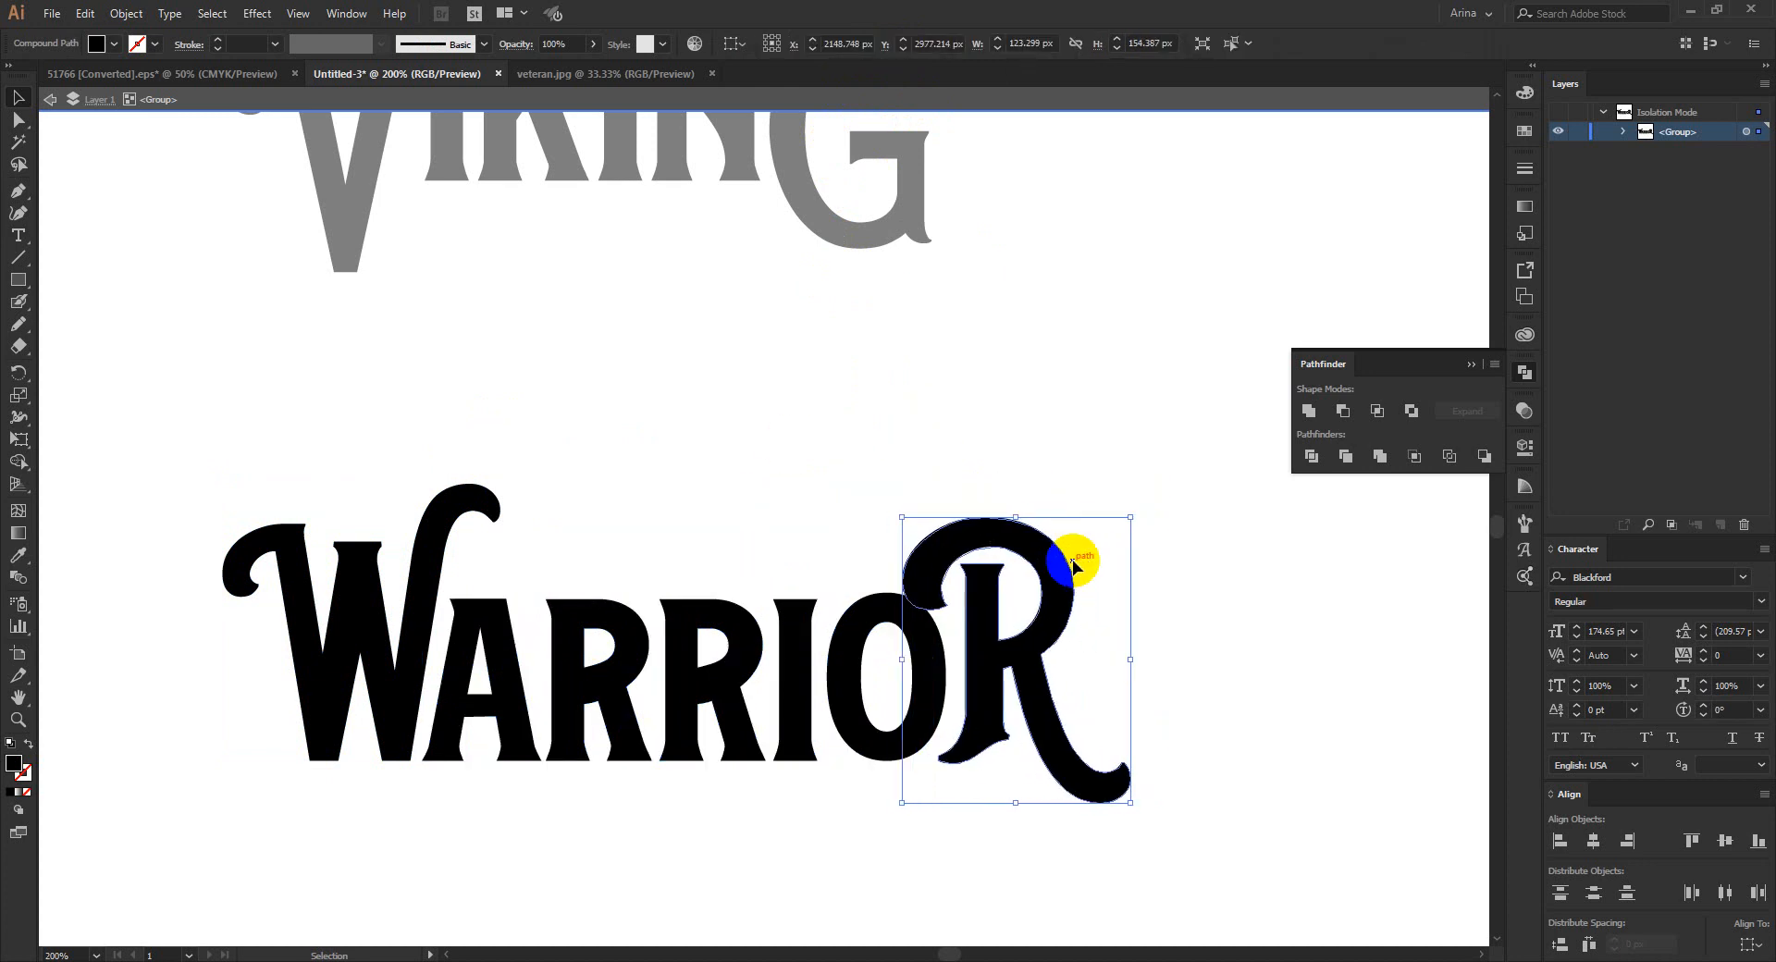
Step: Create a 4 px offset outline of the final R with mitered joins
left_click(126, 13)
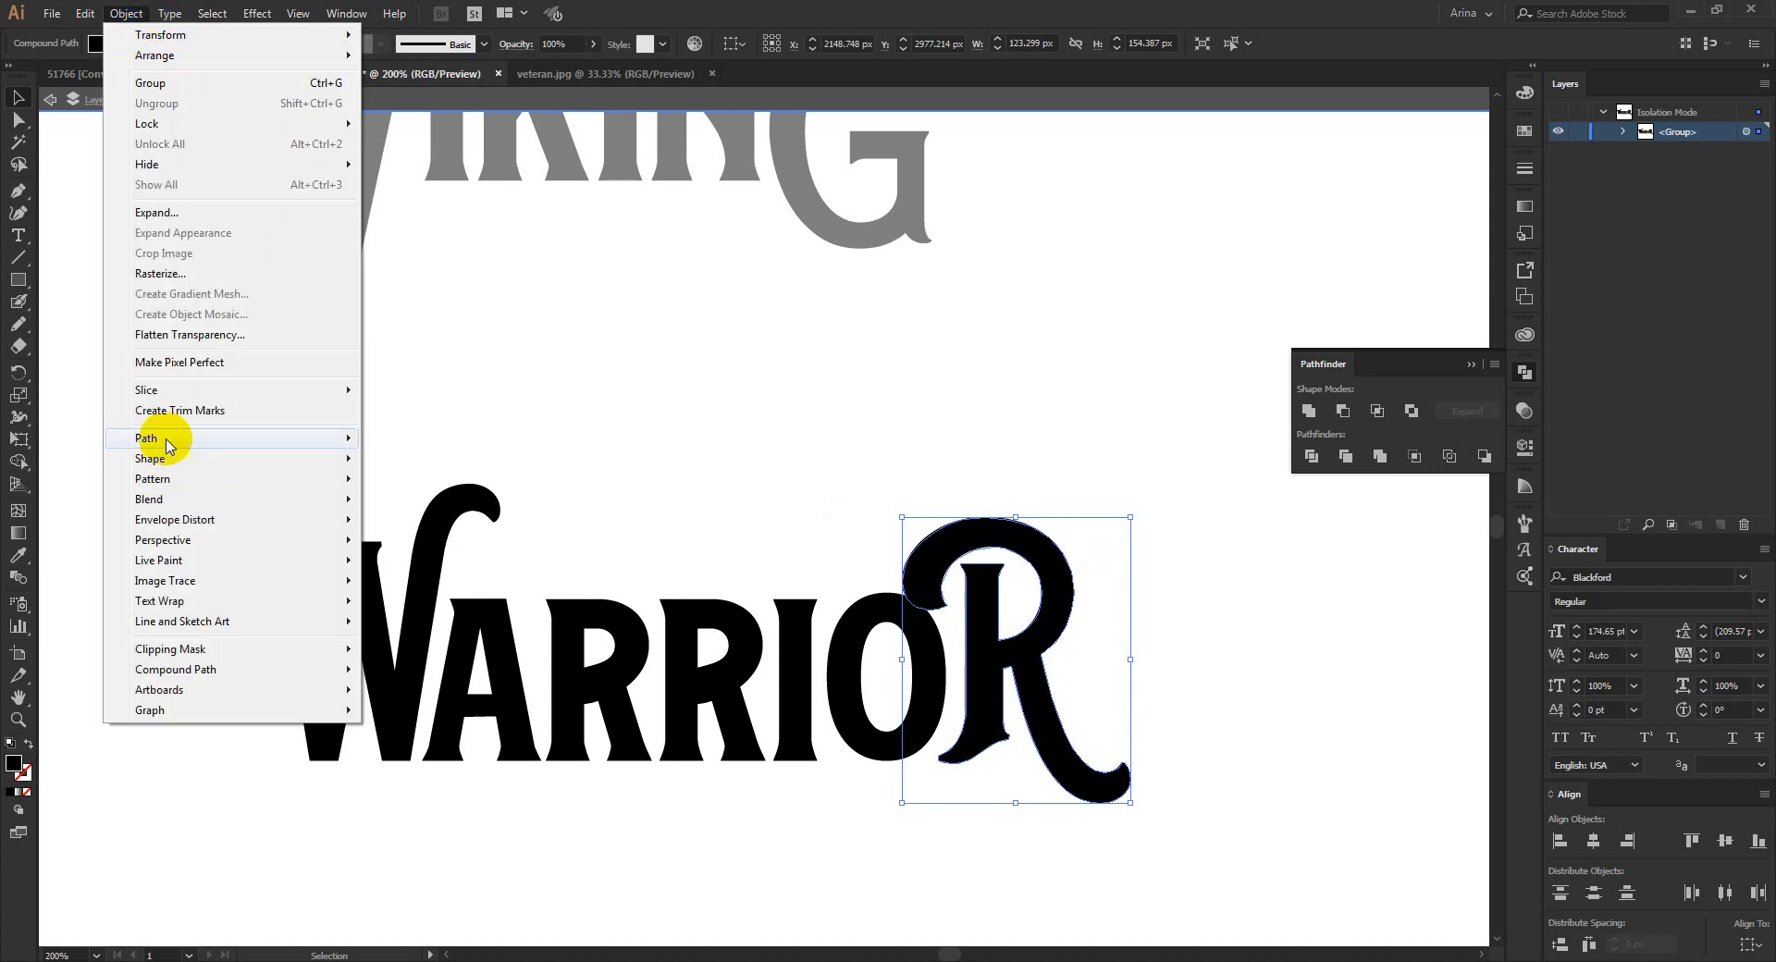
mouse_move(83, 436)
left_click(419, 506)
left_click(100, 255)
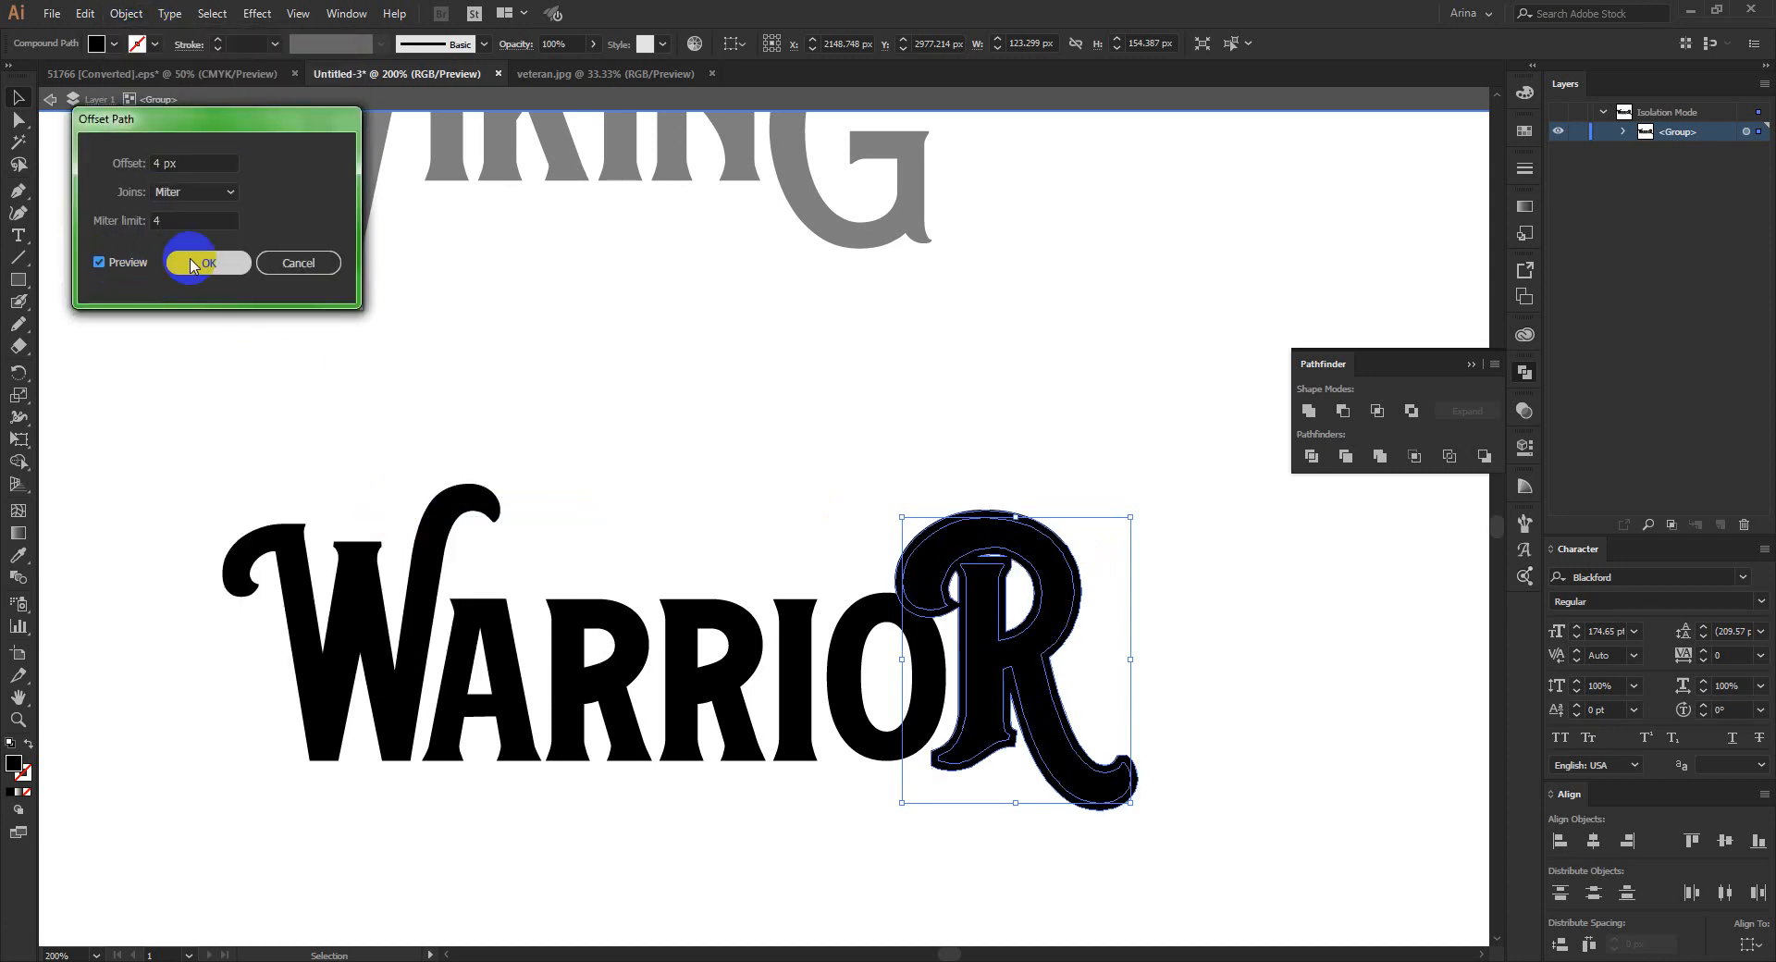
left_click(198, 263)
Step: Subtract the offset R shape from the O with Minus Front and expand the resulting compound shape
left_click(849, 628)
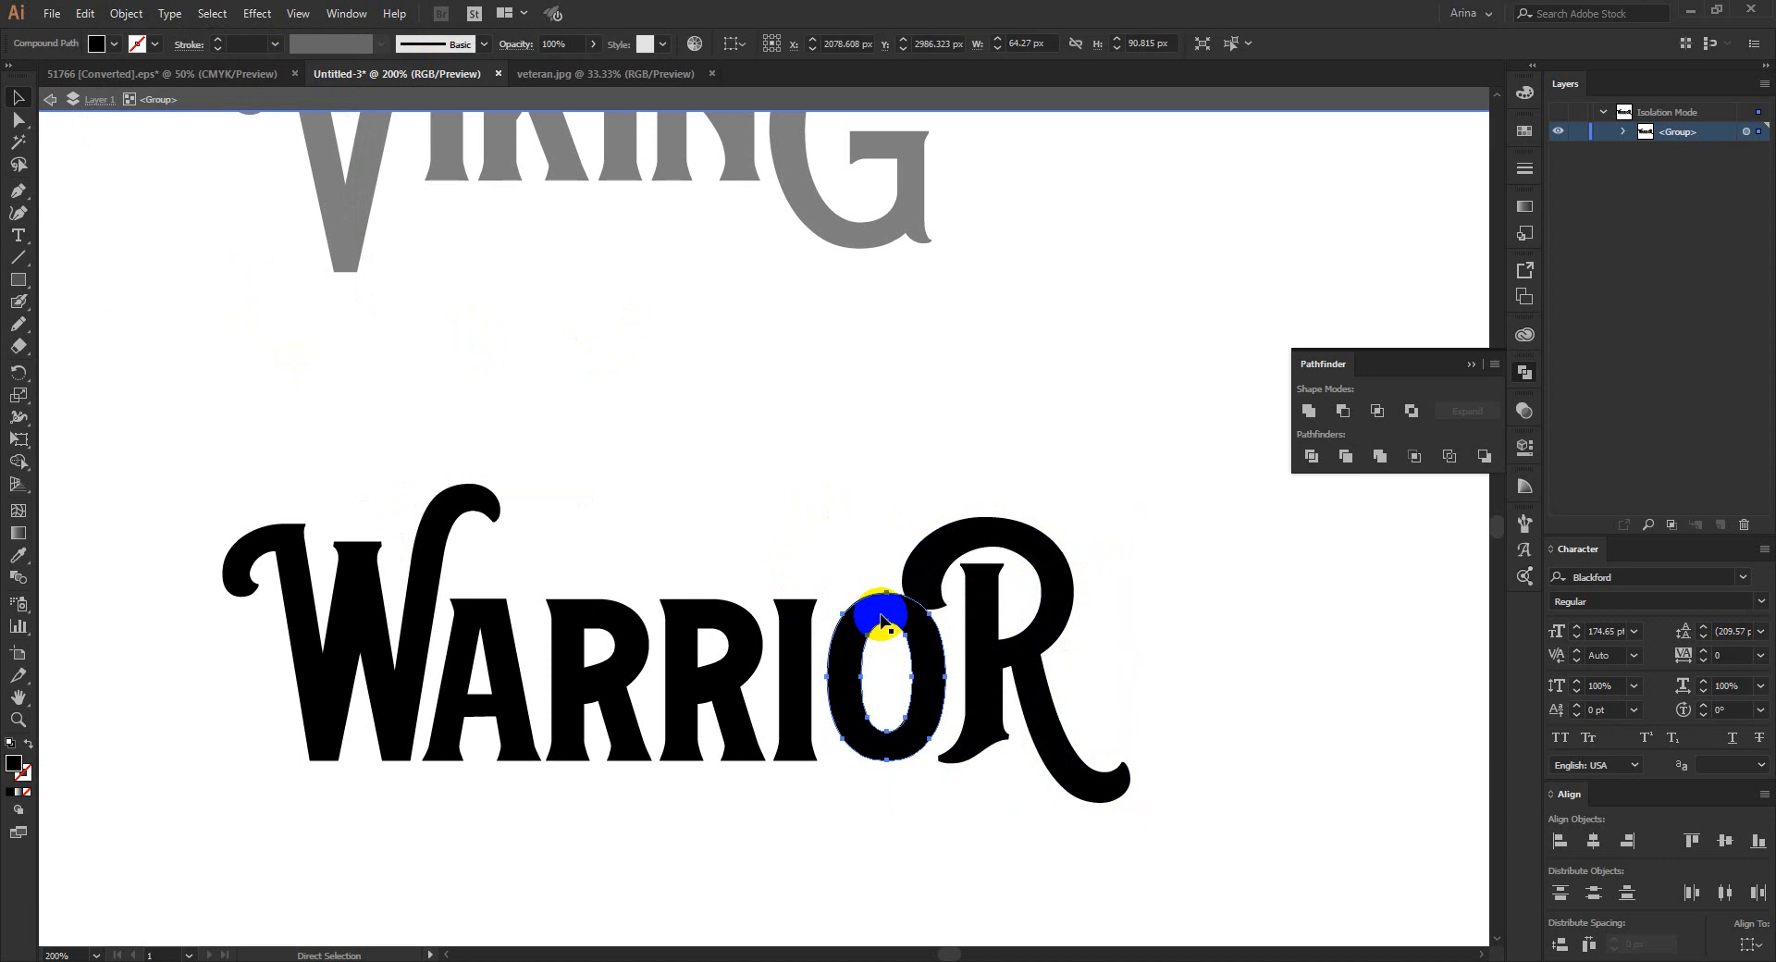
key("ctrl+f")
left_click(863, 629, "shift")
left_click(1343, 409)
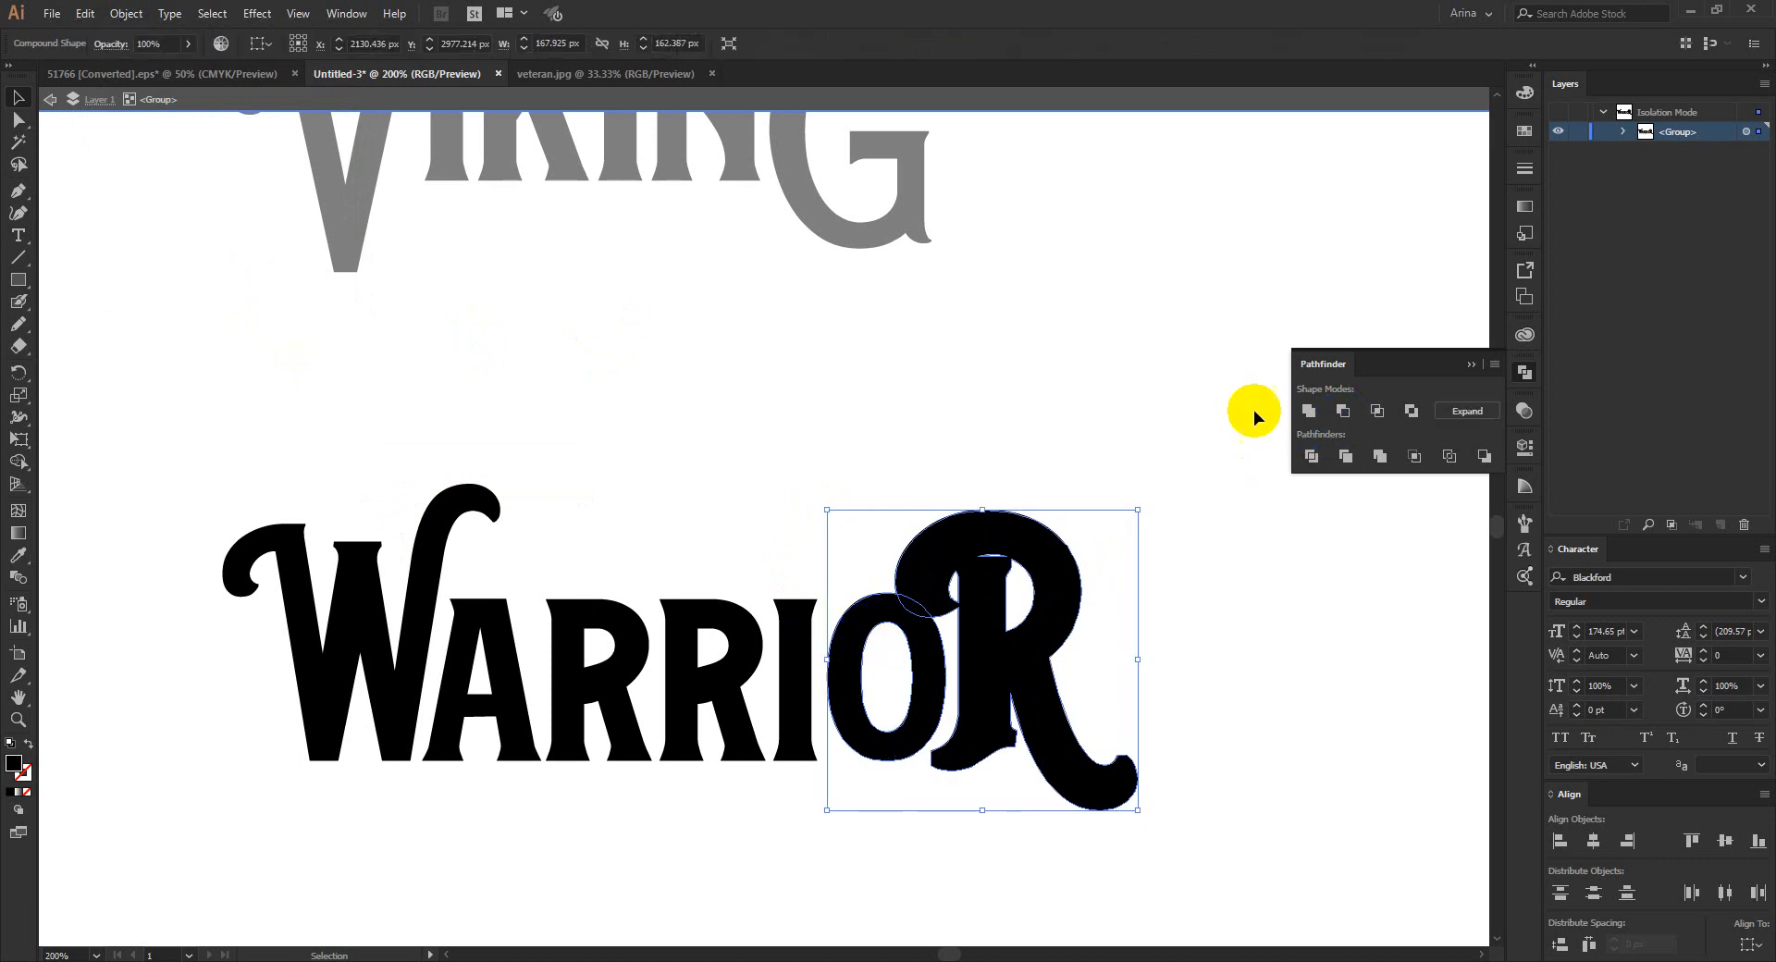
left_click(982, 379)
left_click(1056, 690)
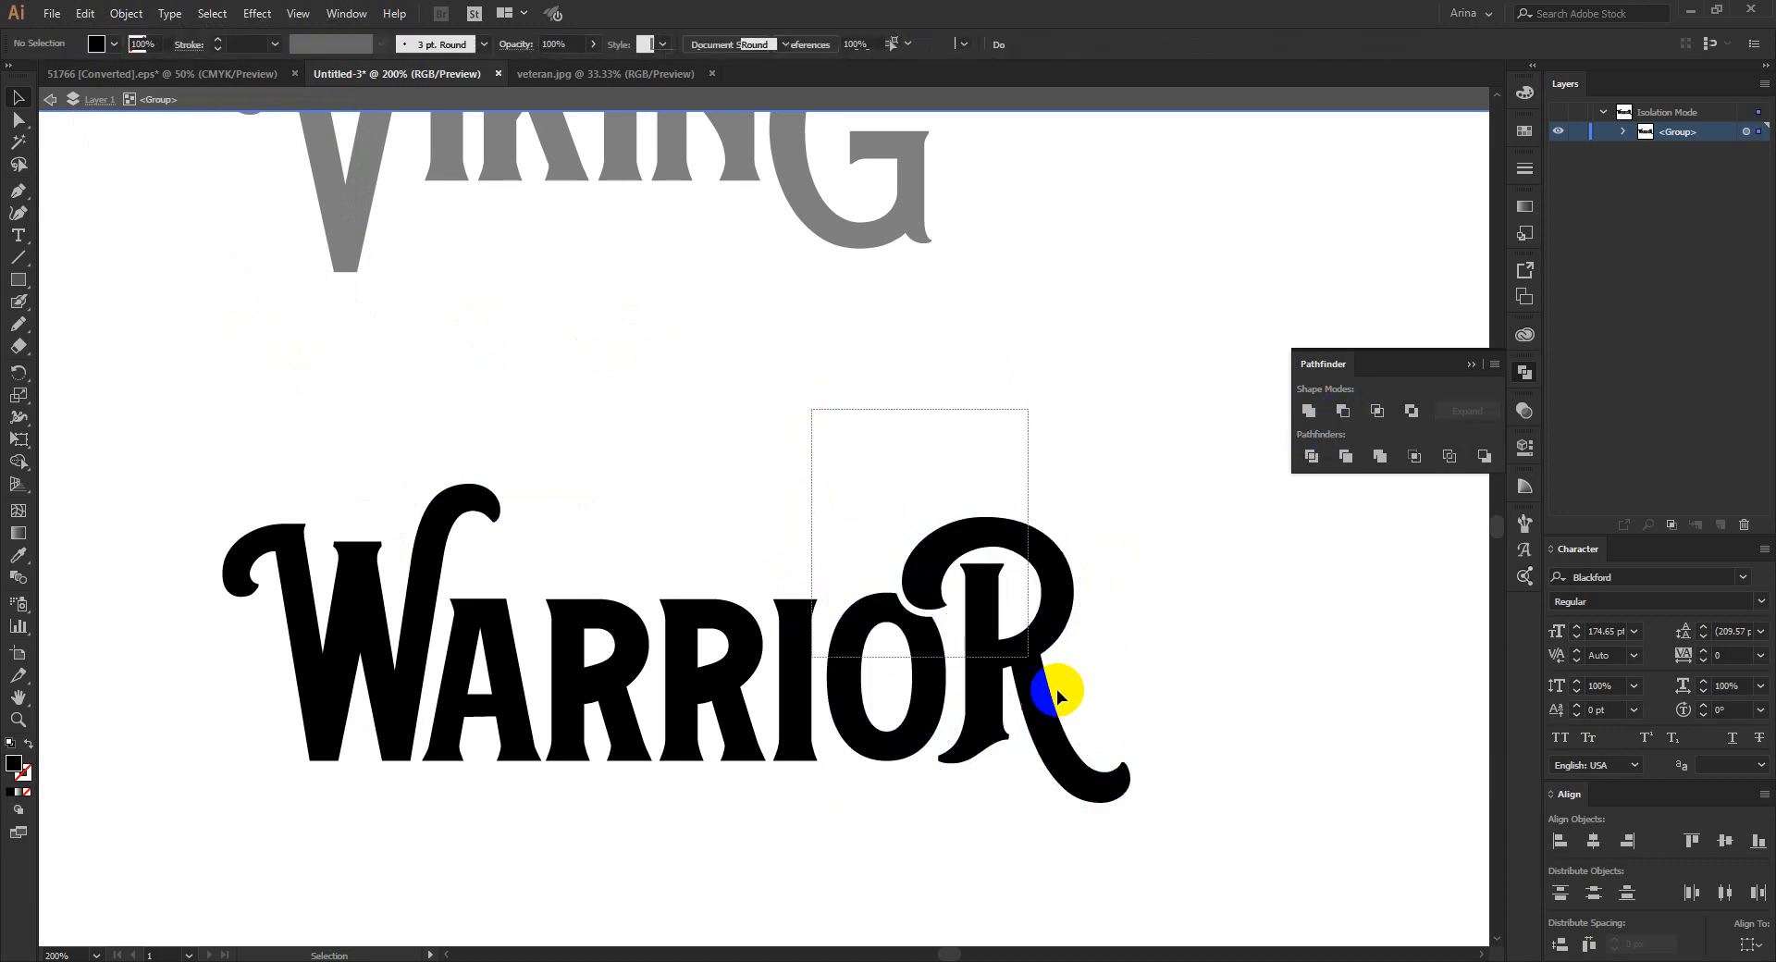
left_click(125, 13)
left_click(157, 240)
double_click(671, 498)
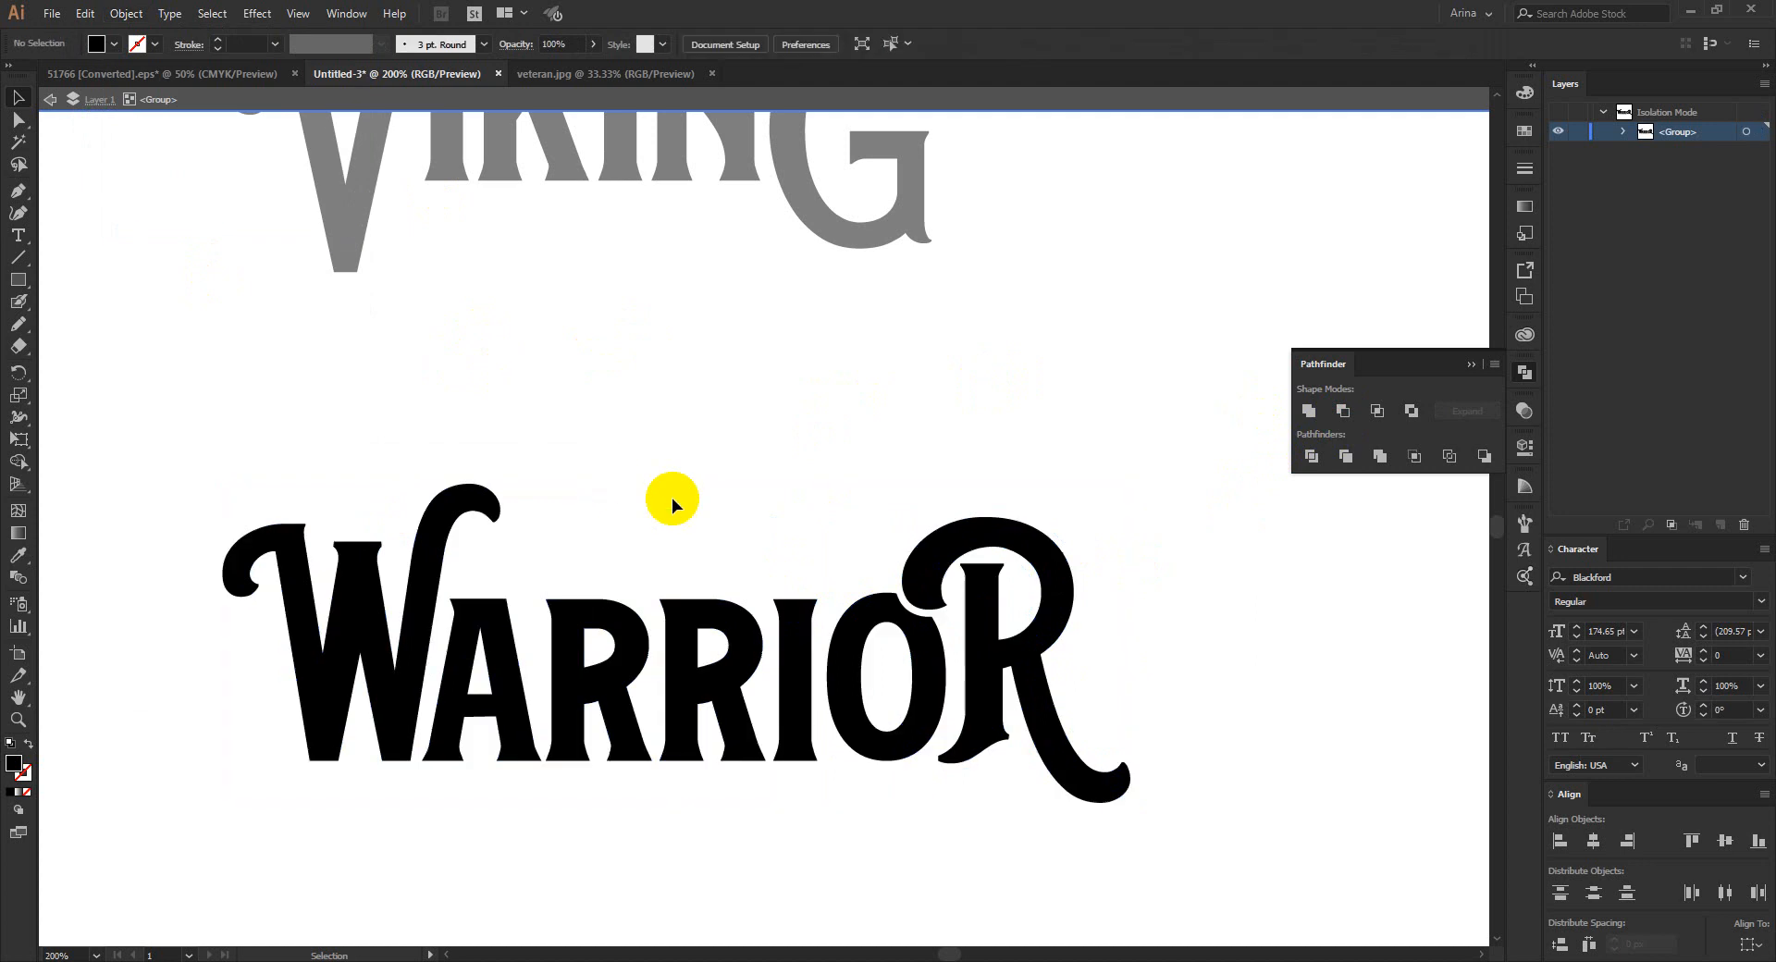
Step: Select all the dark artwork with the Magic Wand and change its fill to black
scroll(674, 504, "down", 2)
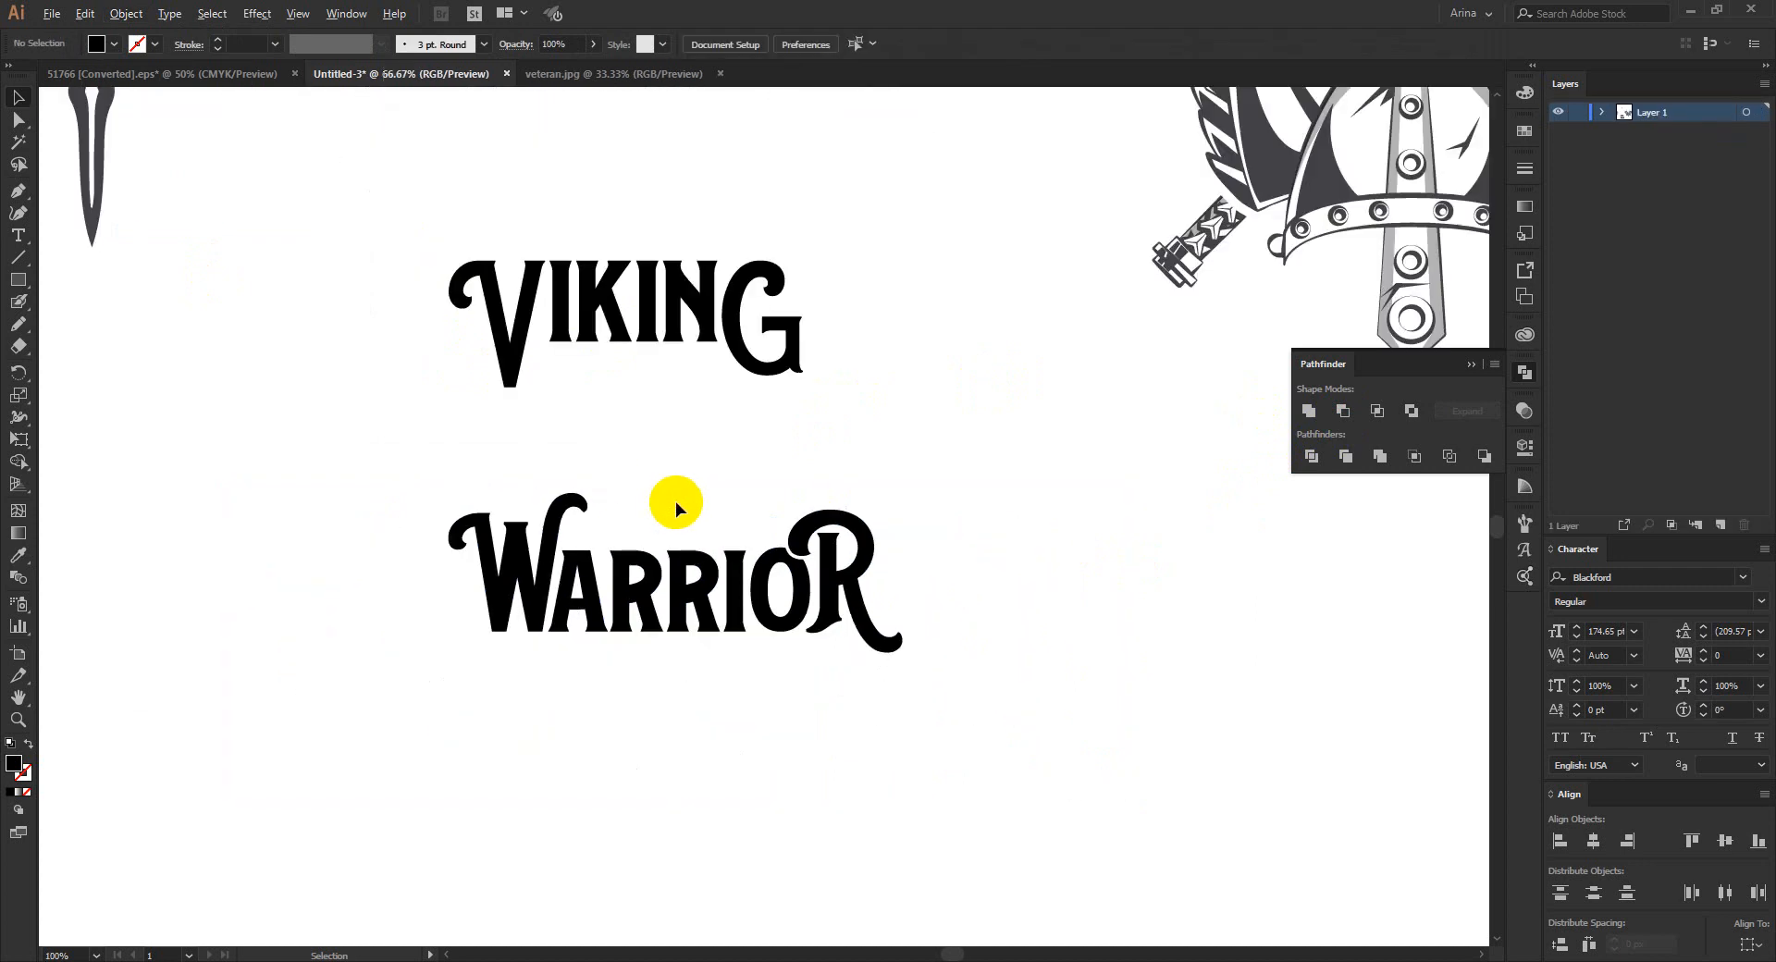
scroll(789, 522, "down", 1)
left_click_drag(983, 475, 588, 678)
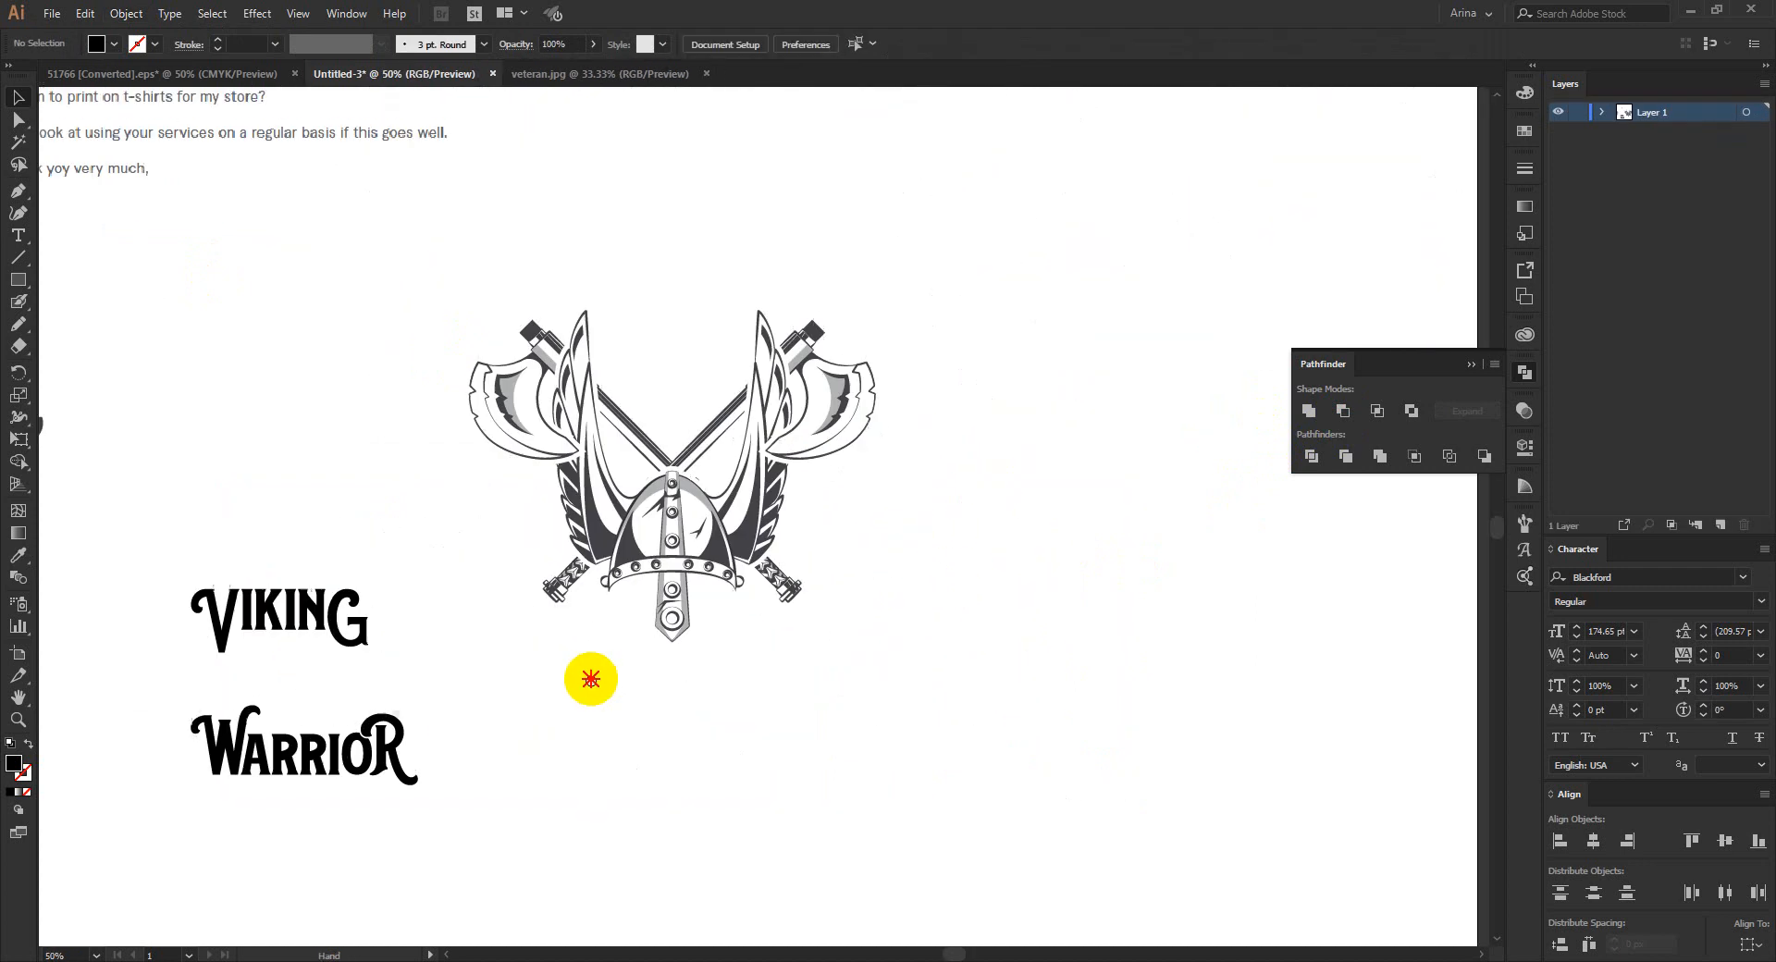
left_click(18, 142)
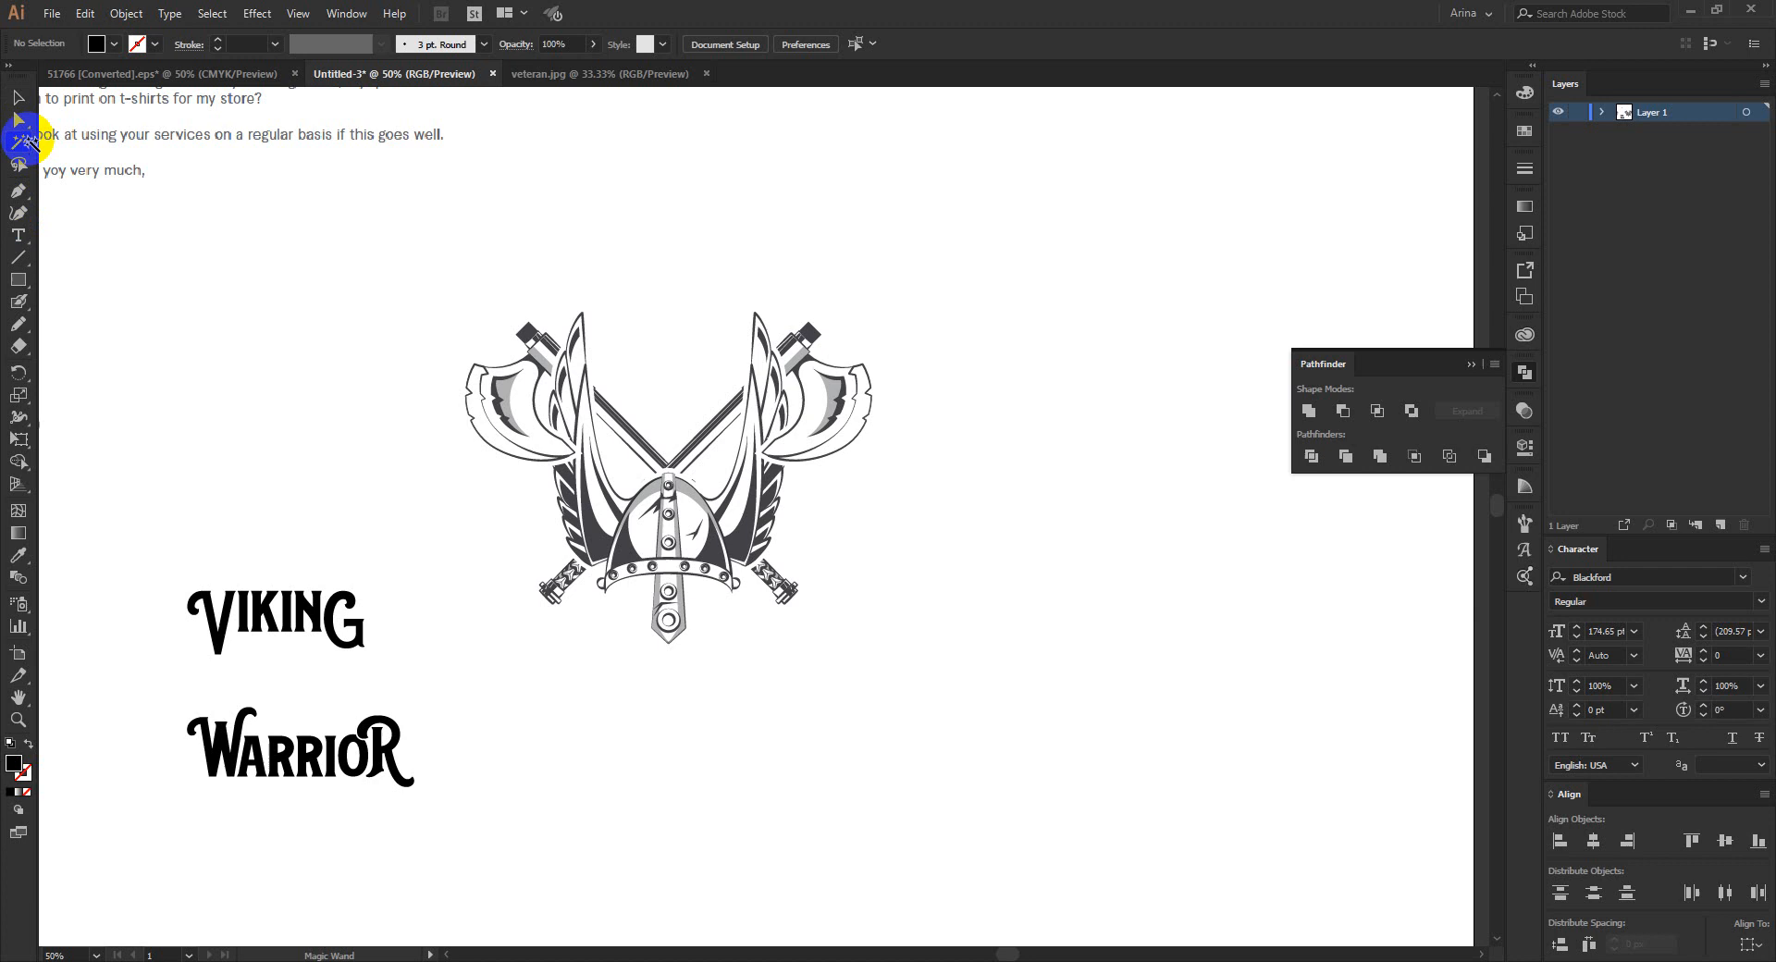
left_click(713, 552)
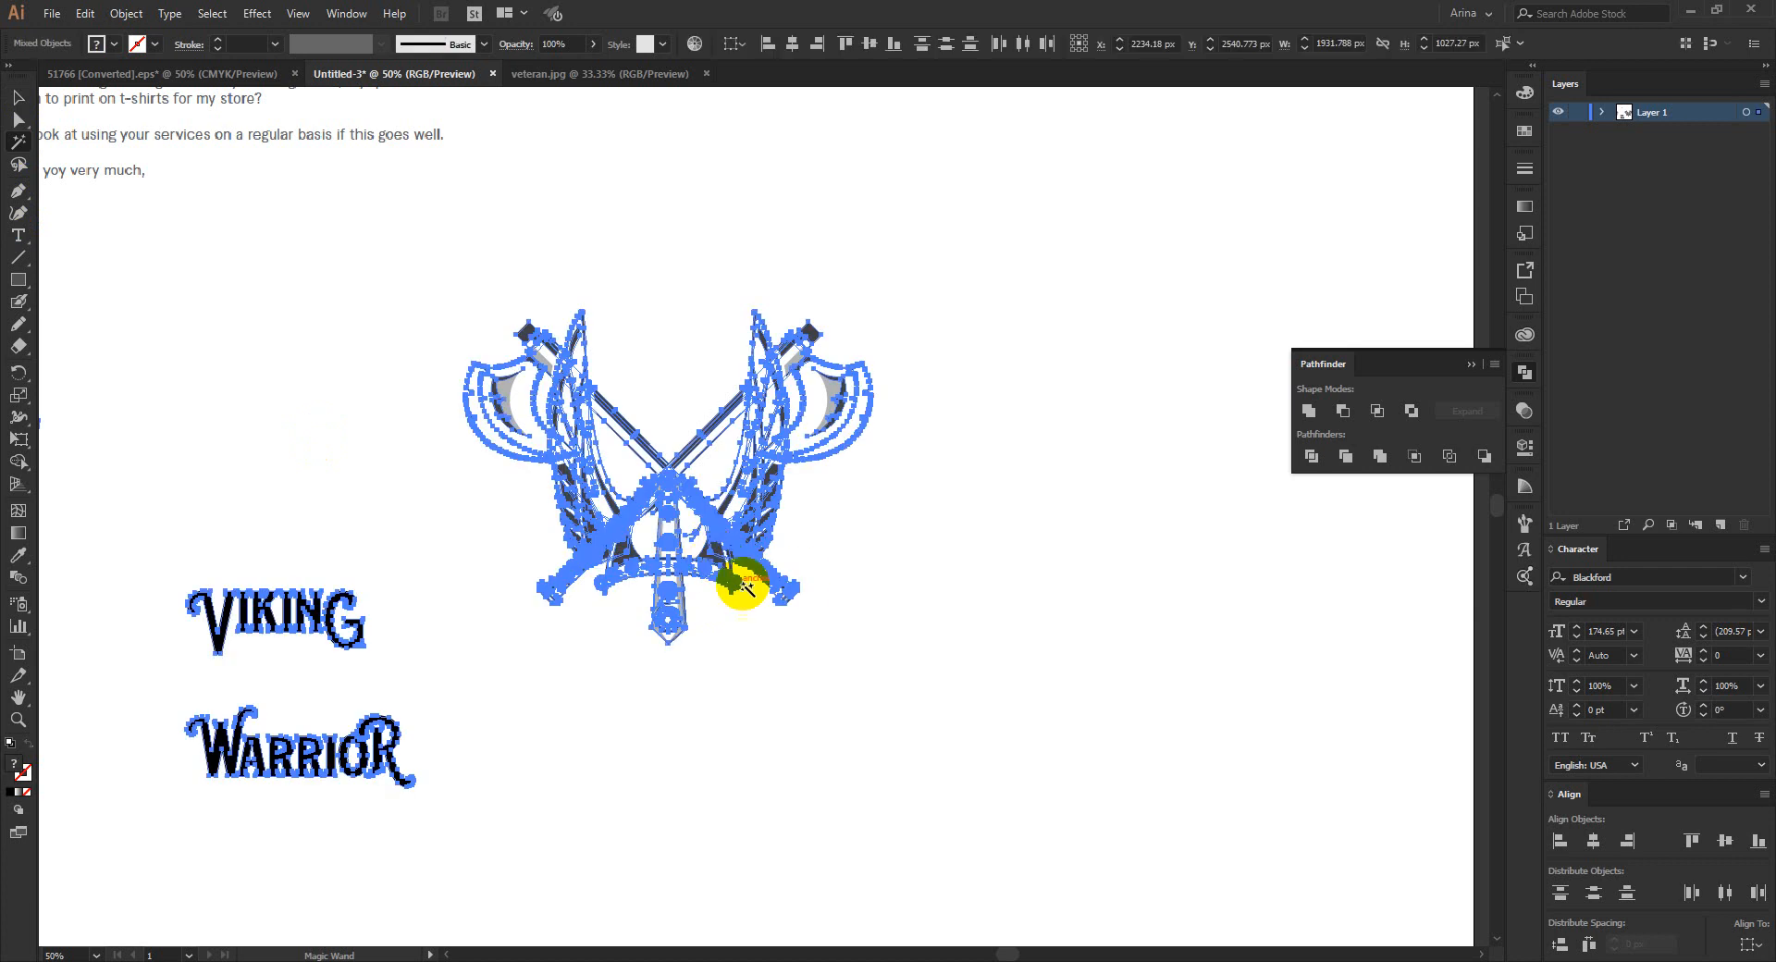
left_click(96, 44)
key("Escape")
key("v")
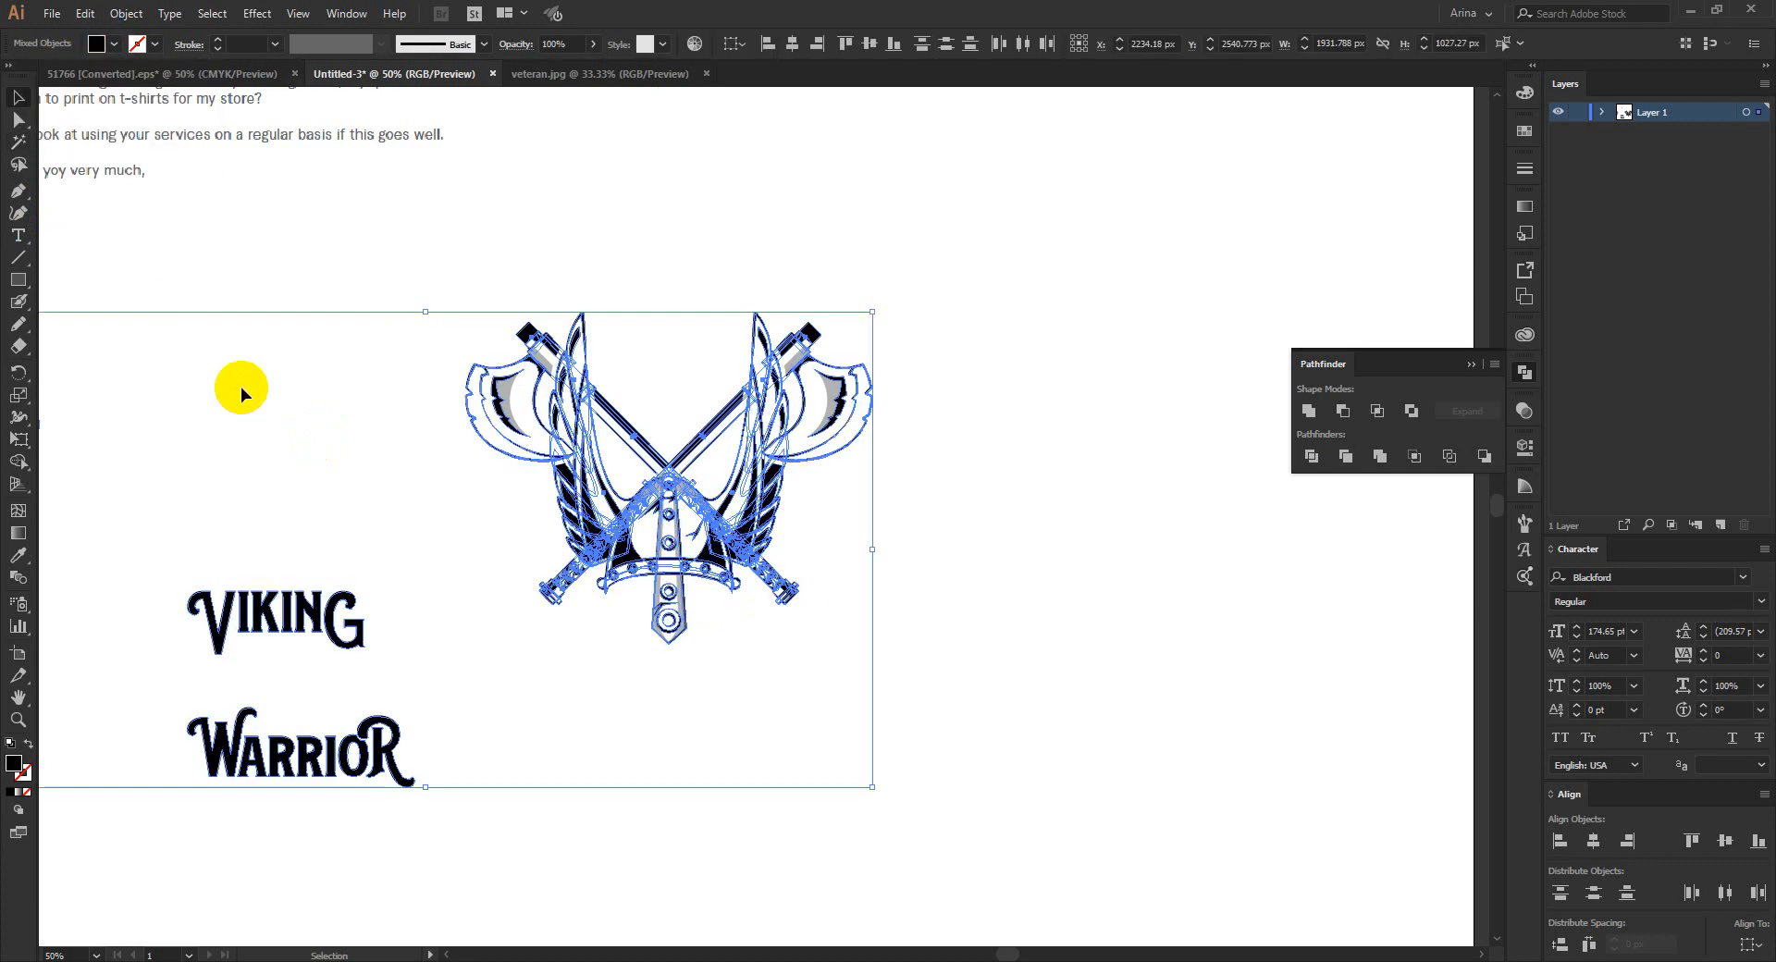
left_click(689, 716)
Step: Place the VikinG lettering above the helmet emblem and enlarge it to about 641 px wide
scroll(511, 496, "up", 1)
left_click_drag(231, 840, 1139, 751)
left_click_drag(197, 652, 714, 231)
left_click_drag(832, 245, 991, 243)
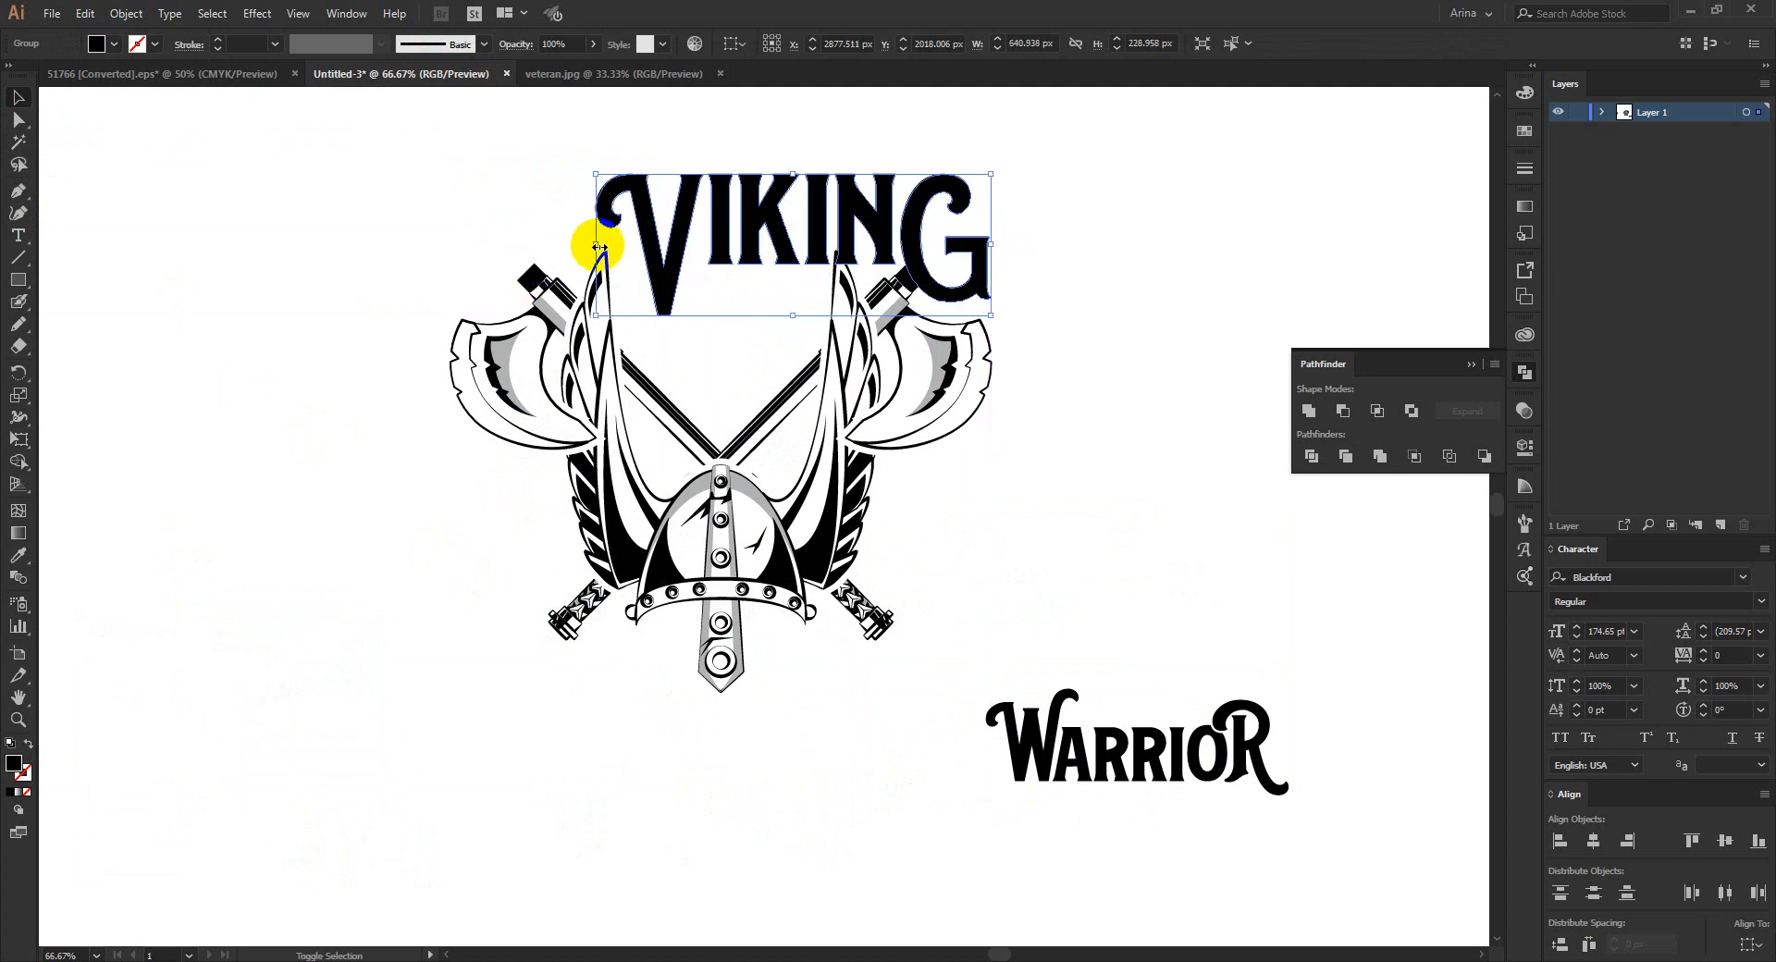
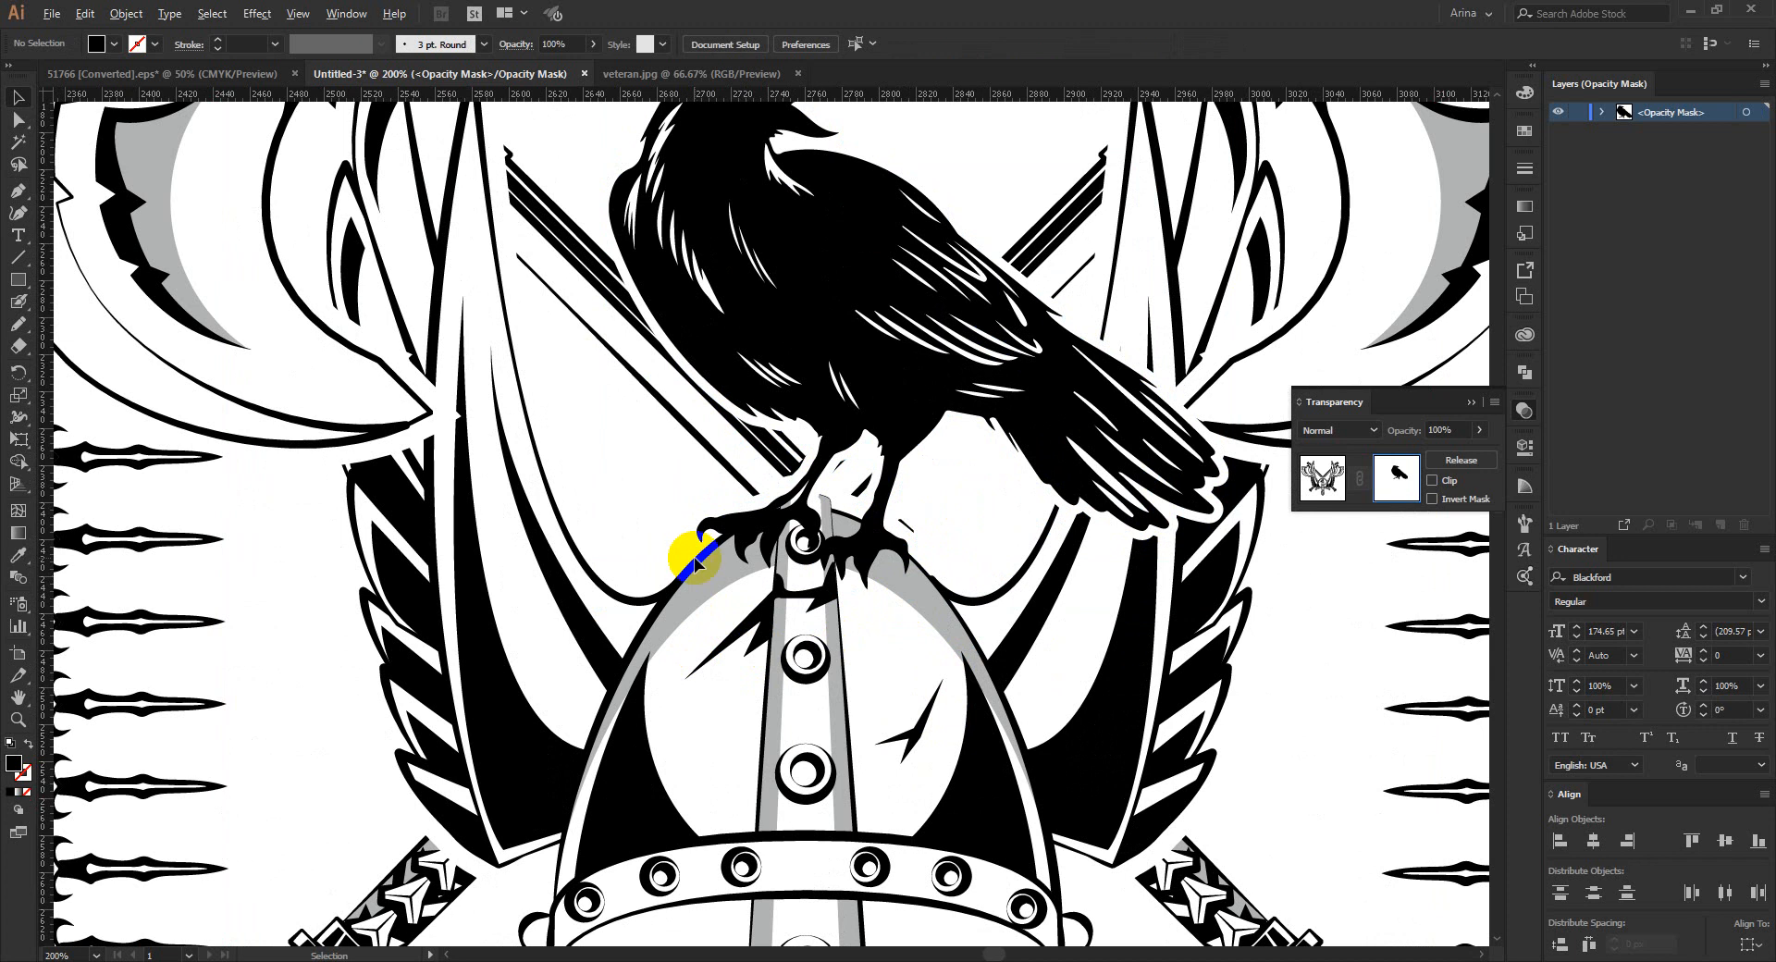
Step: Leave the emblem's opacity mask editing, return to the artwork and deselect it
scroll(693, 557, "down", 1)
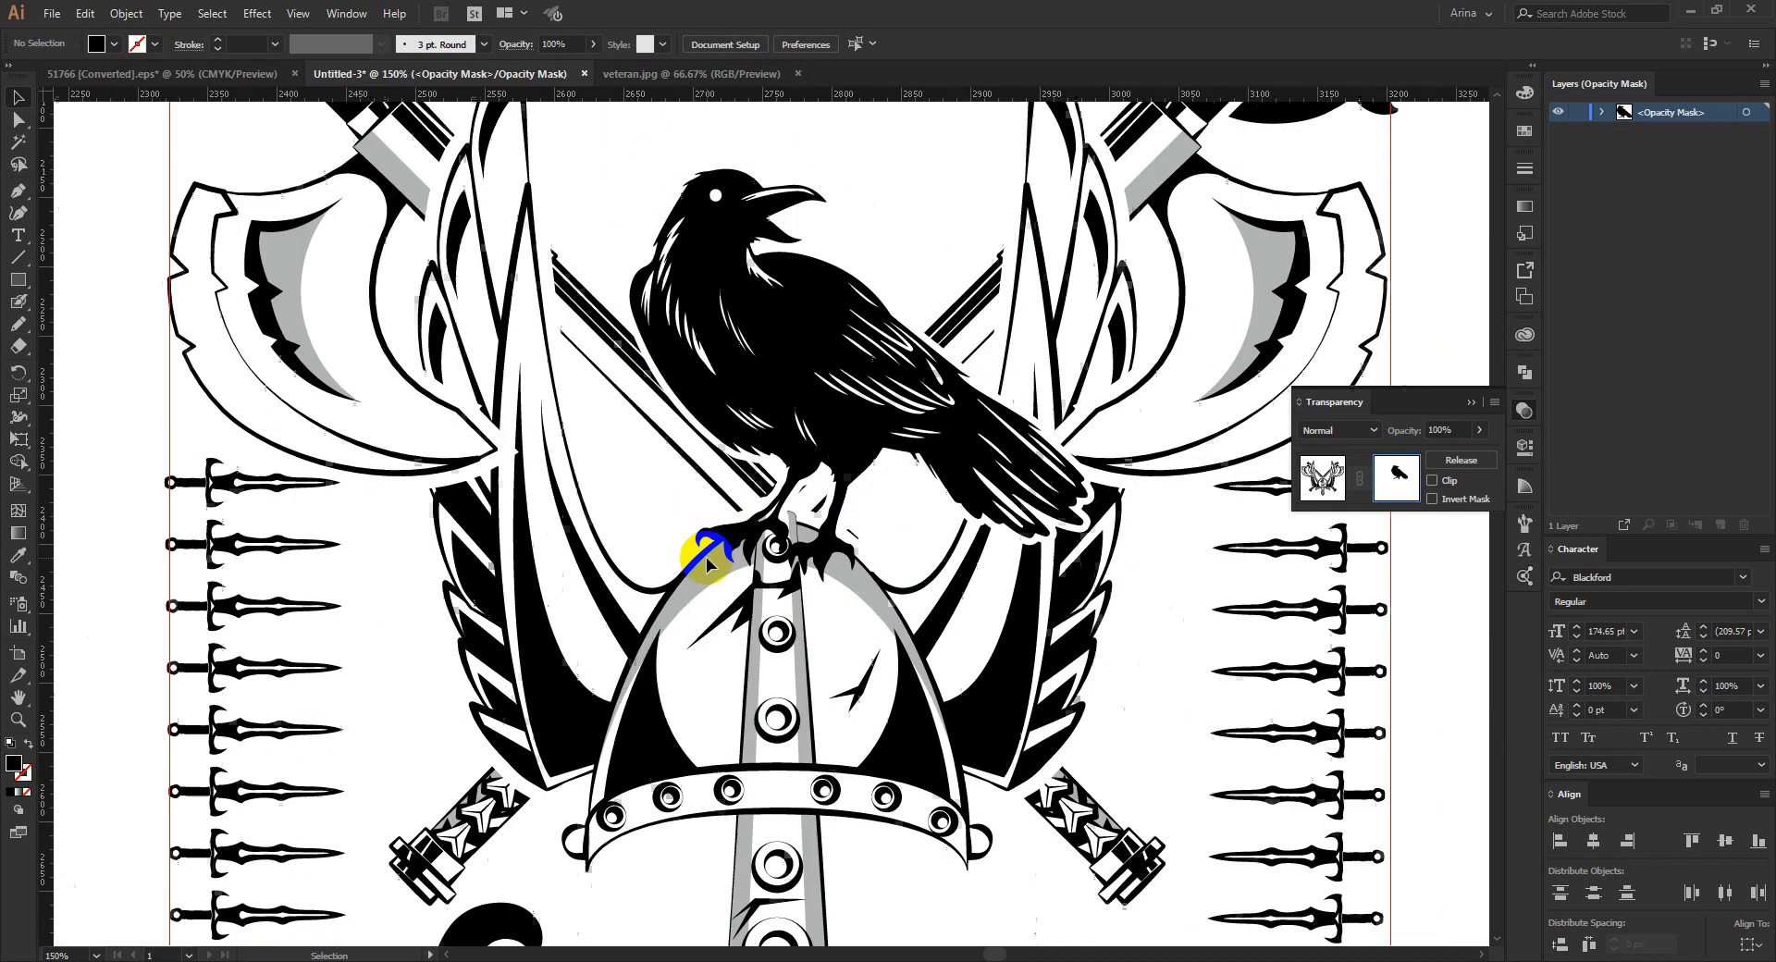
left_click(1328, 479)
left_click(833, 476)
scroll(851, 474, "down", 2)
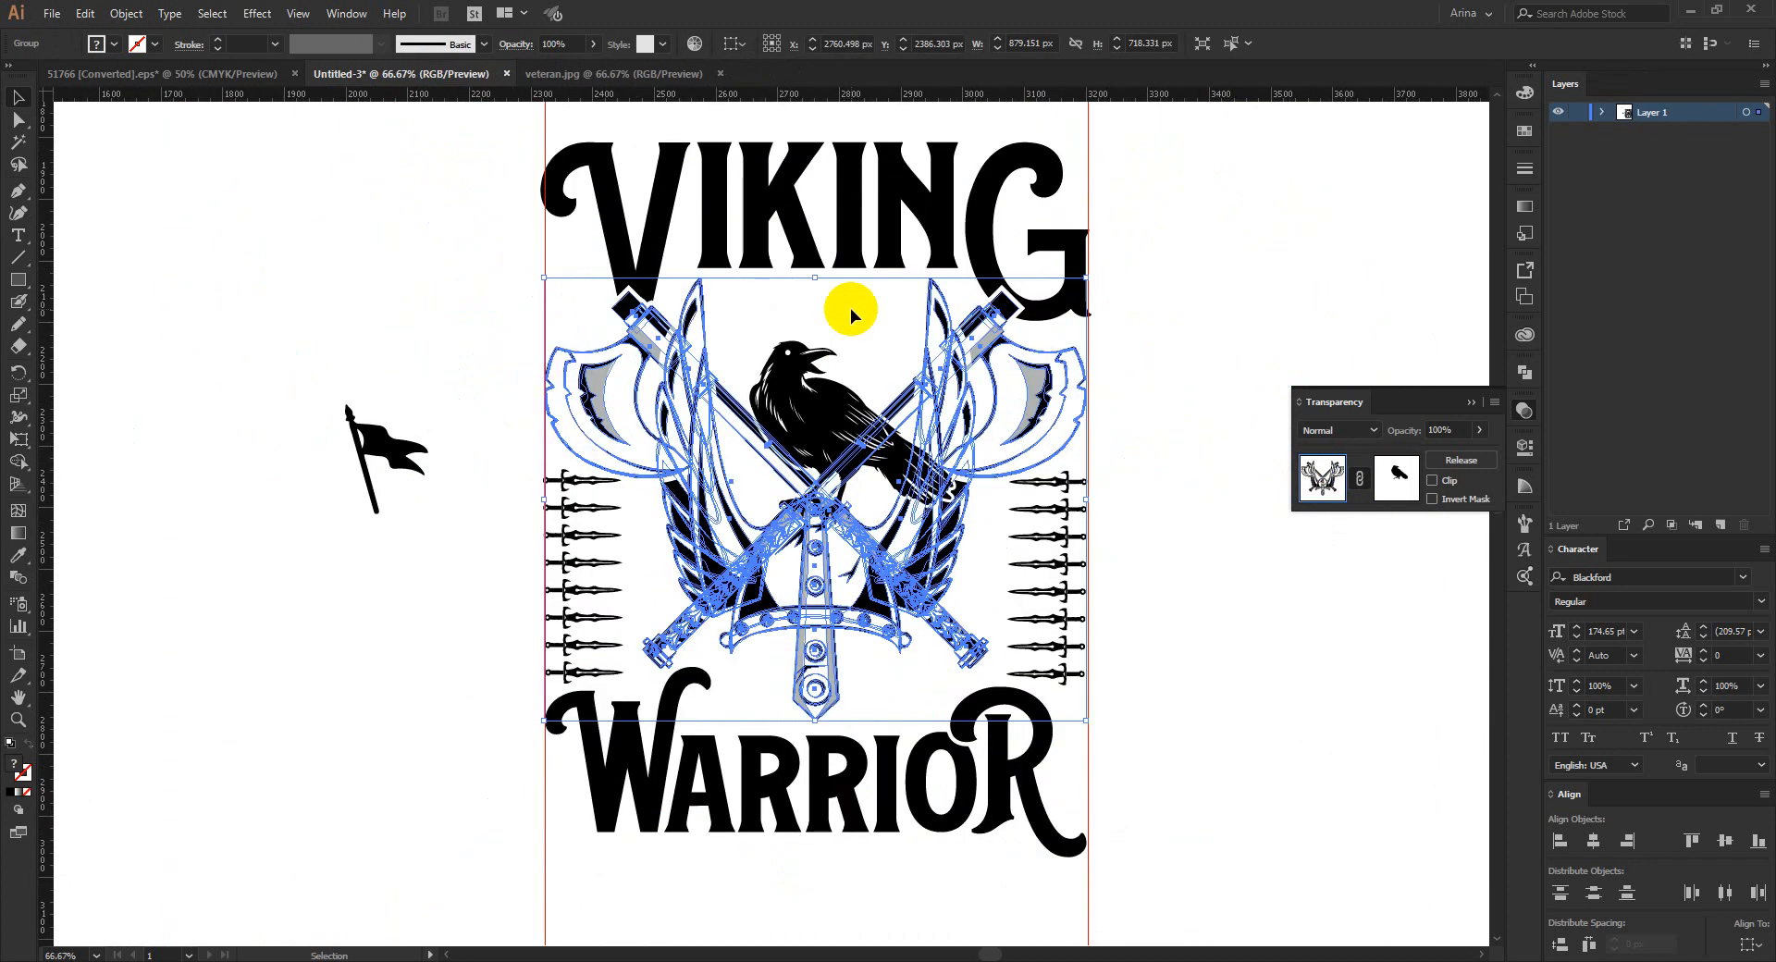
left_click(851, 308)
scroll(647, 389, "up", 1)
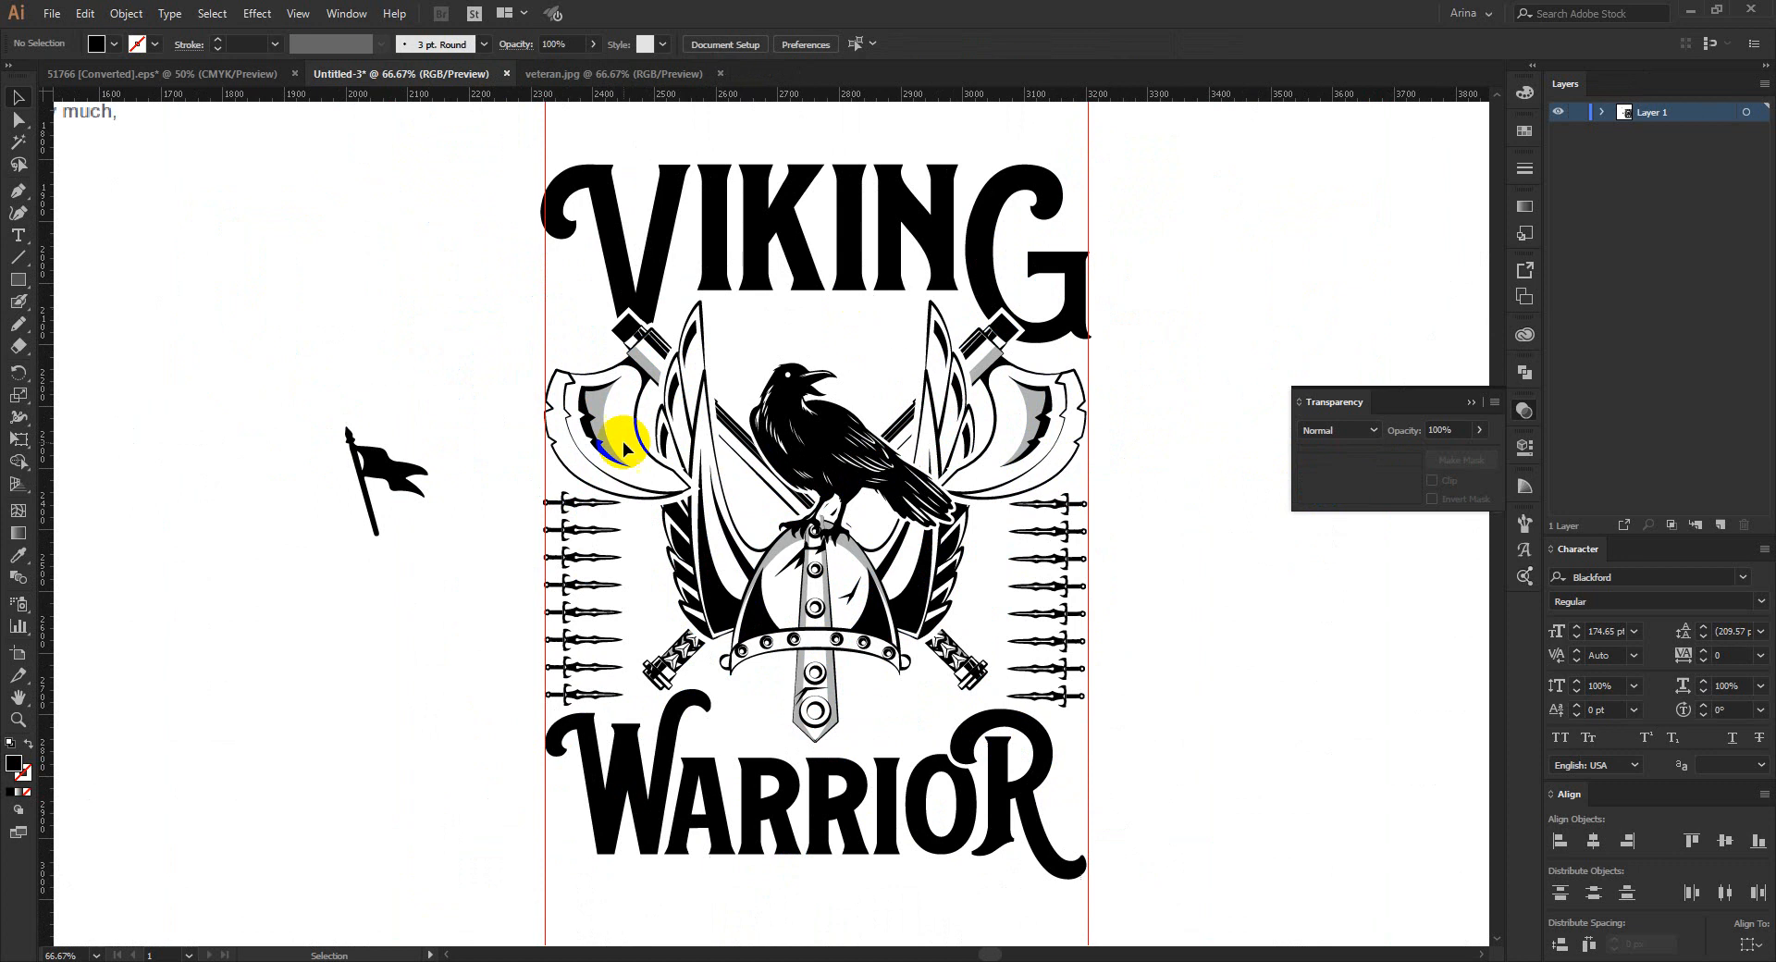
Step: Enlarge the flag beside the design to about 163 px wide and 215 px high
left_click(393, 472)
left_click_drag(428, 481, 446, 481)
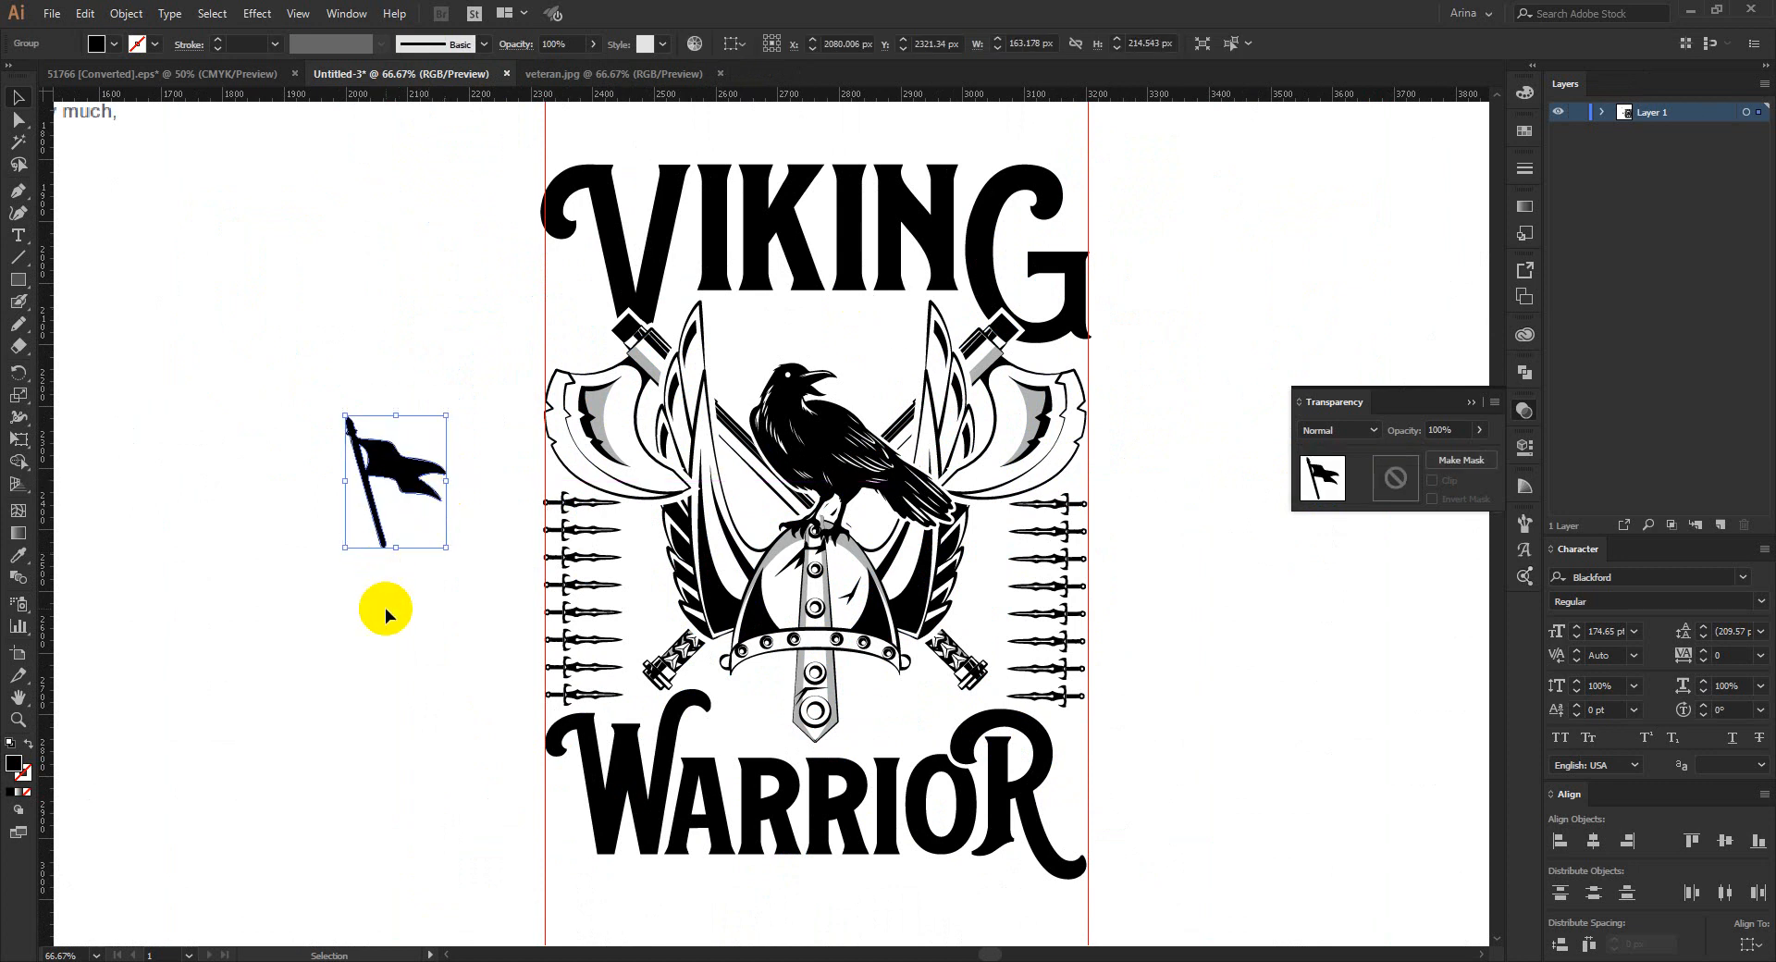
left_click(461, 300)
Step: Paste the horned helmet and scale it down to about 130 px wide above the flag
scroll(395, 458, "up", 3)
left_click(462, 310)
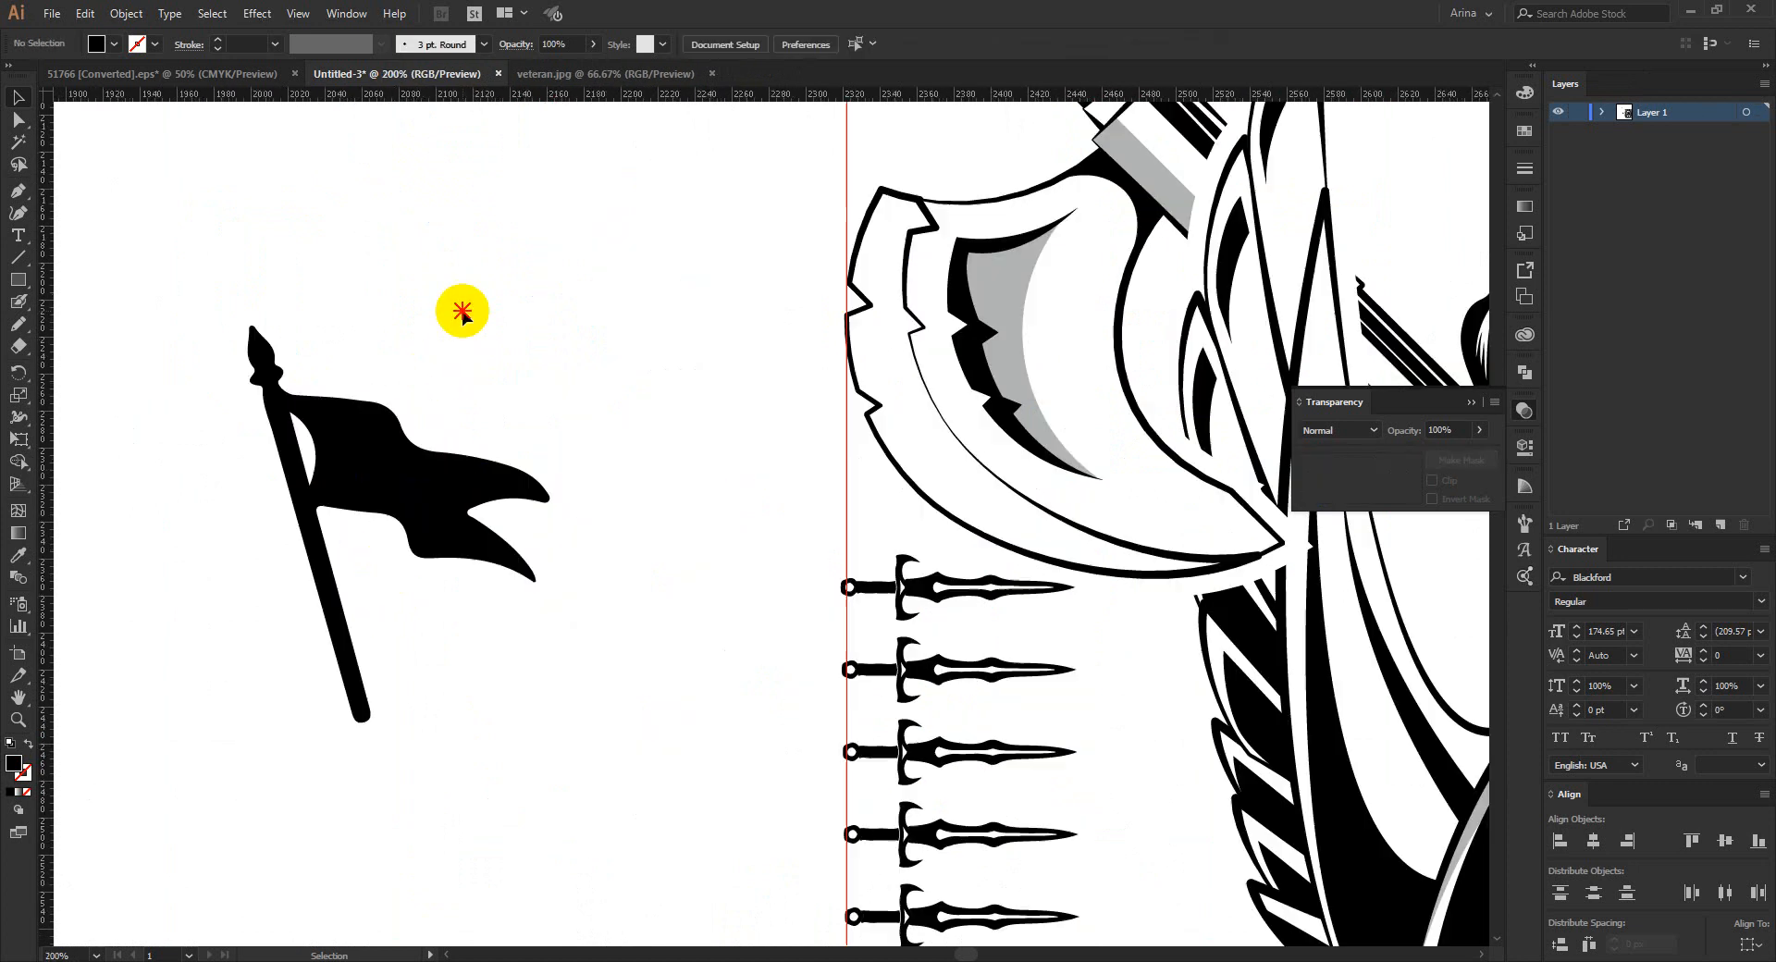
key("ctrl+v")
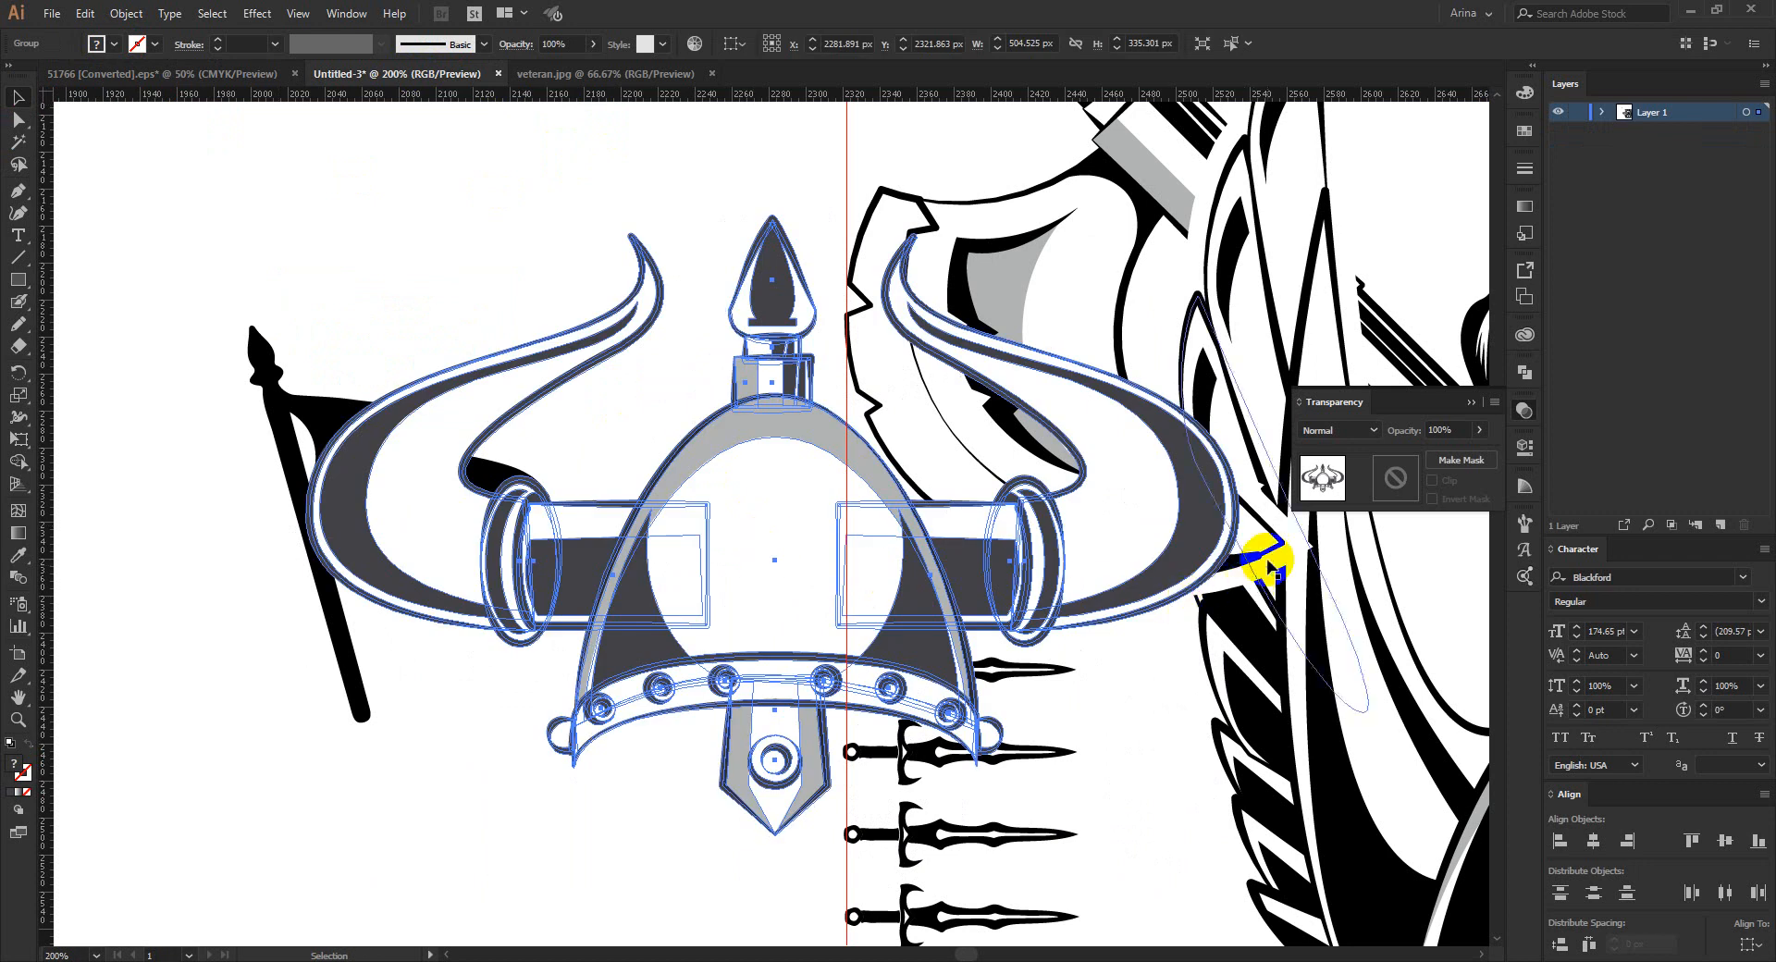
left_click(1230, 521)
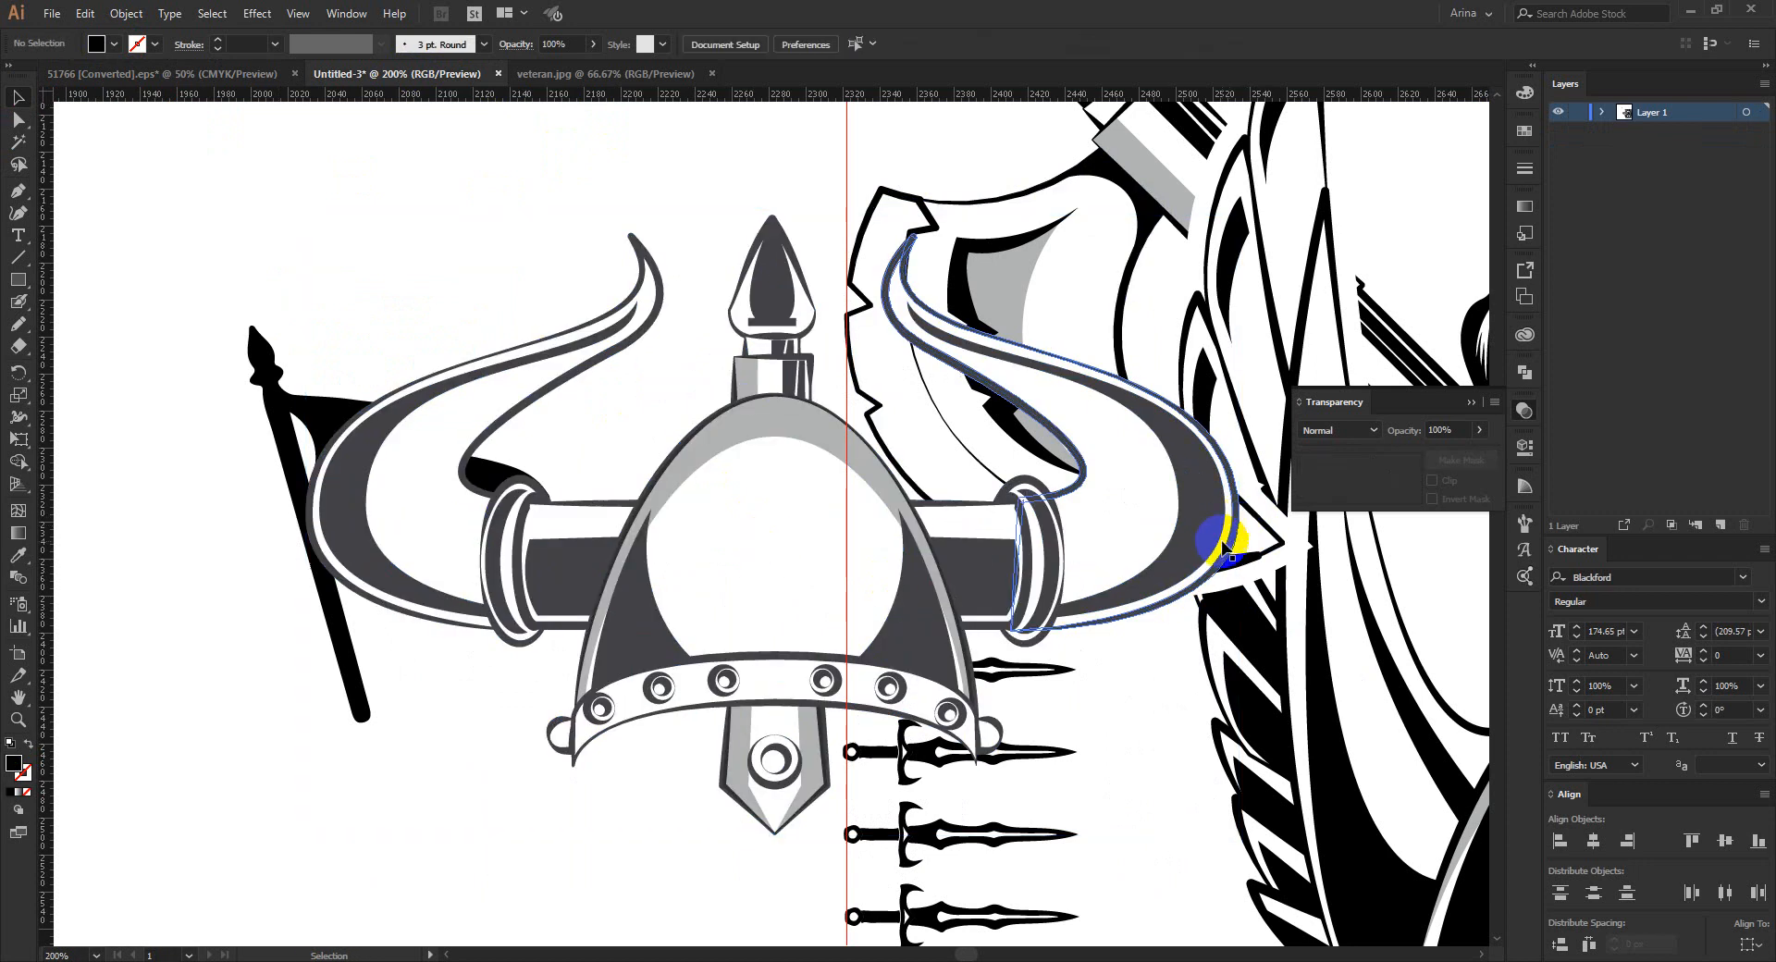
left_click(1226, 548)
left_click_drag(1239, 522, 589, 388)
Step: Fill the small horned helmet with black and merge its shapes with Unite
left_click(97, 43)
left_click(51, 75)
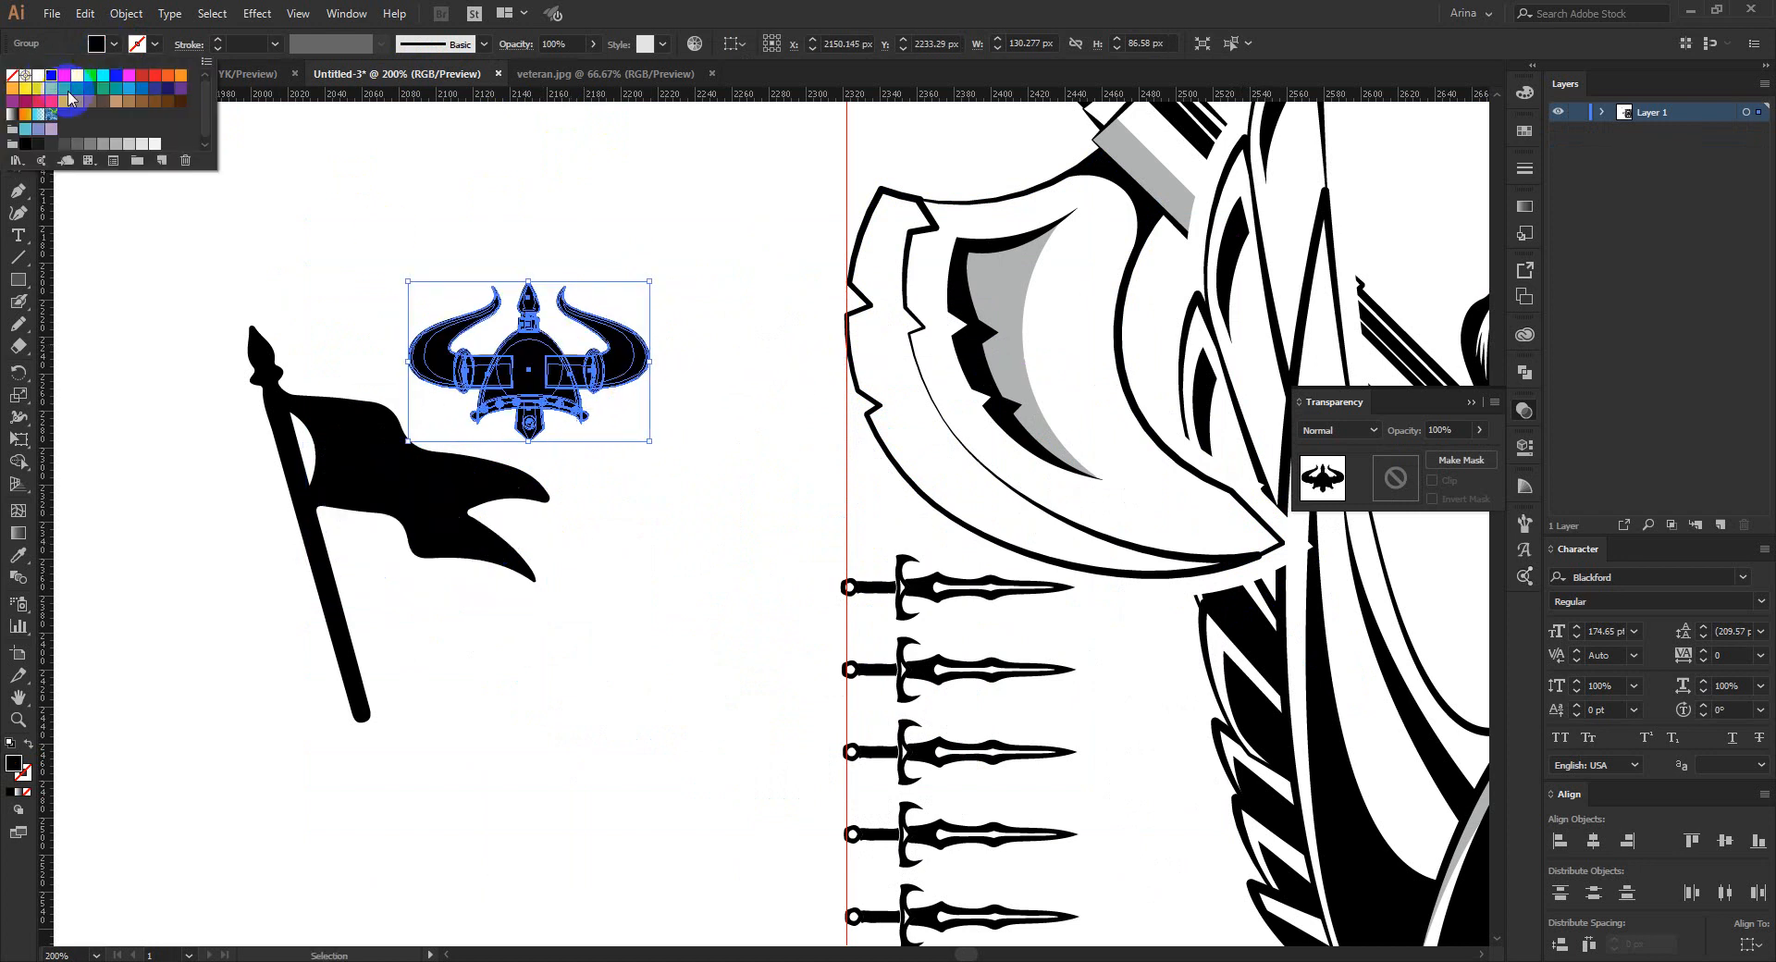
left_click(452, 239)
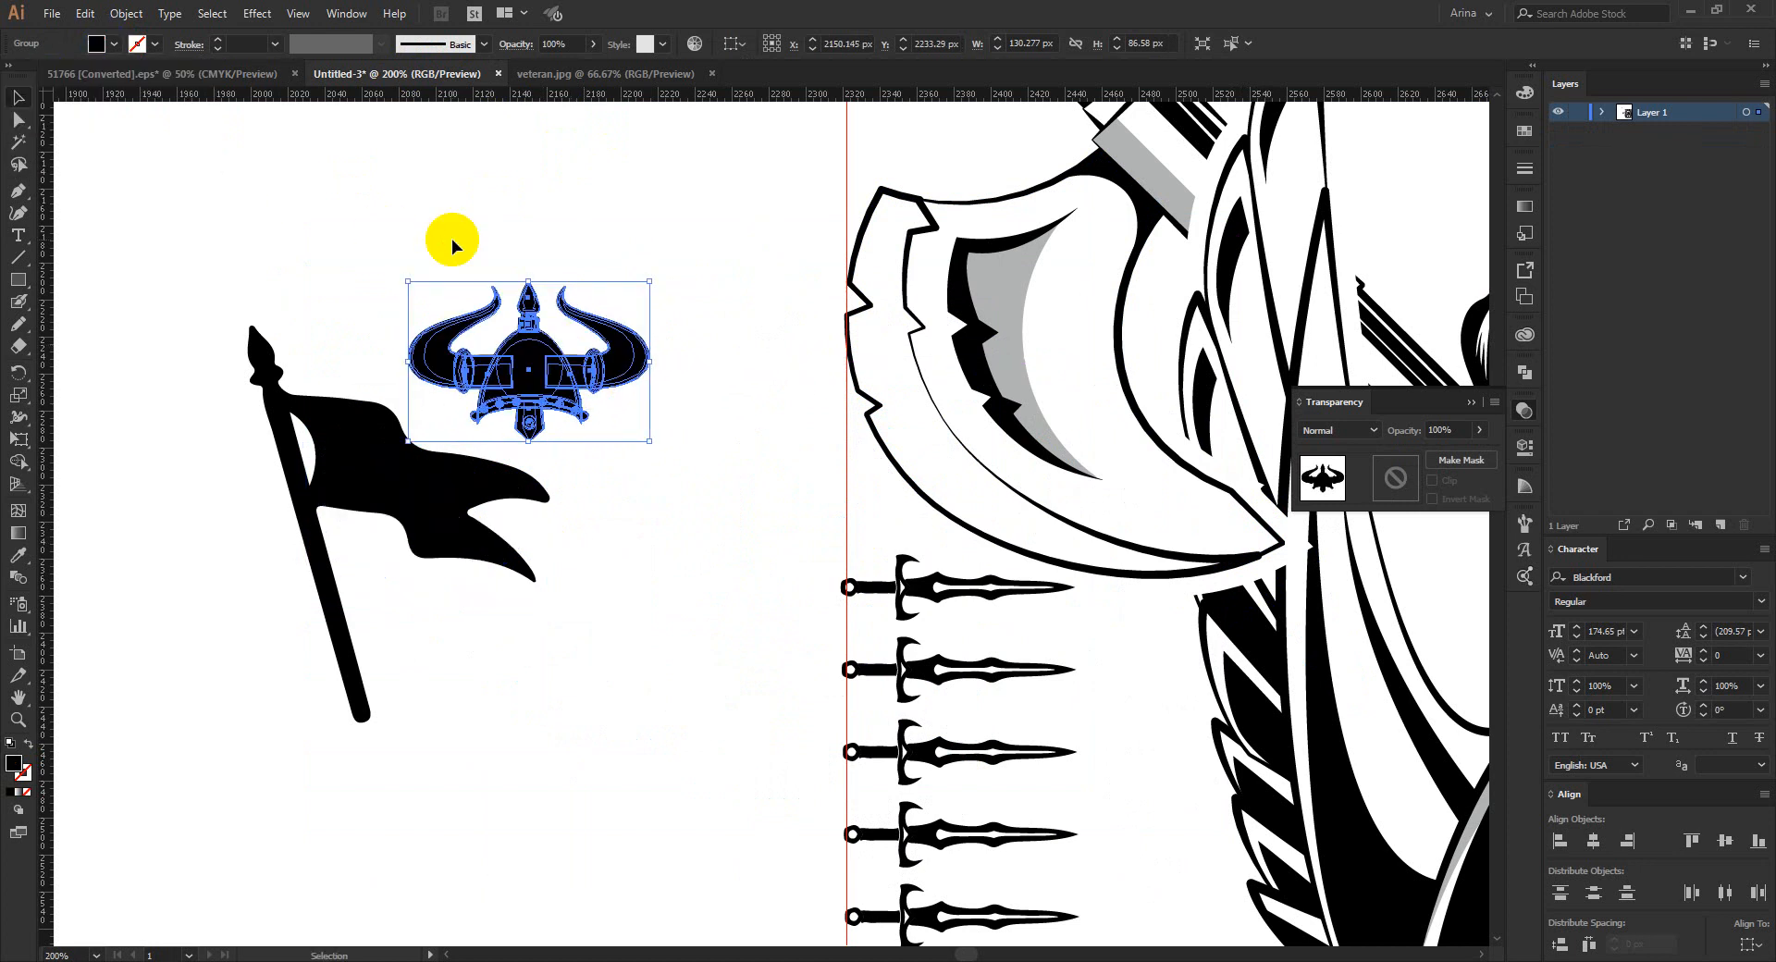
left_click(1522, 374)
left_click(1306, 413)
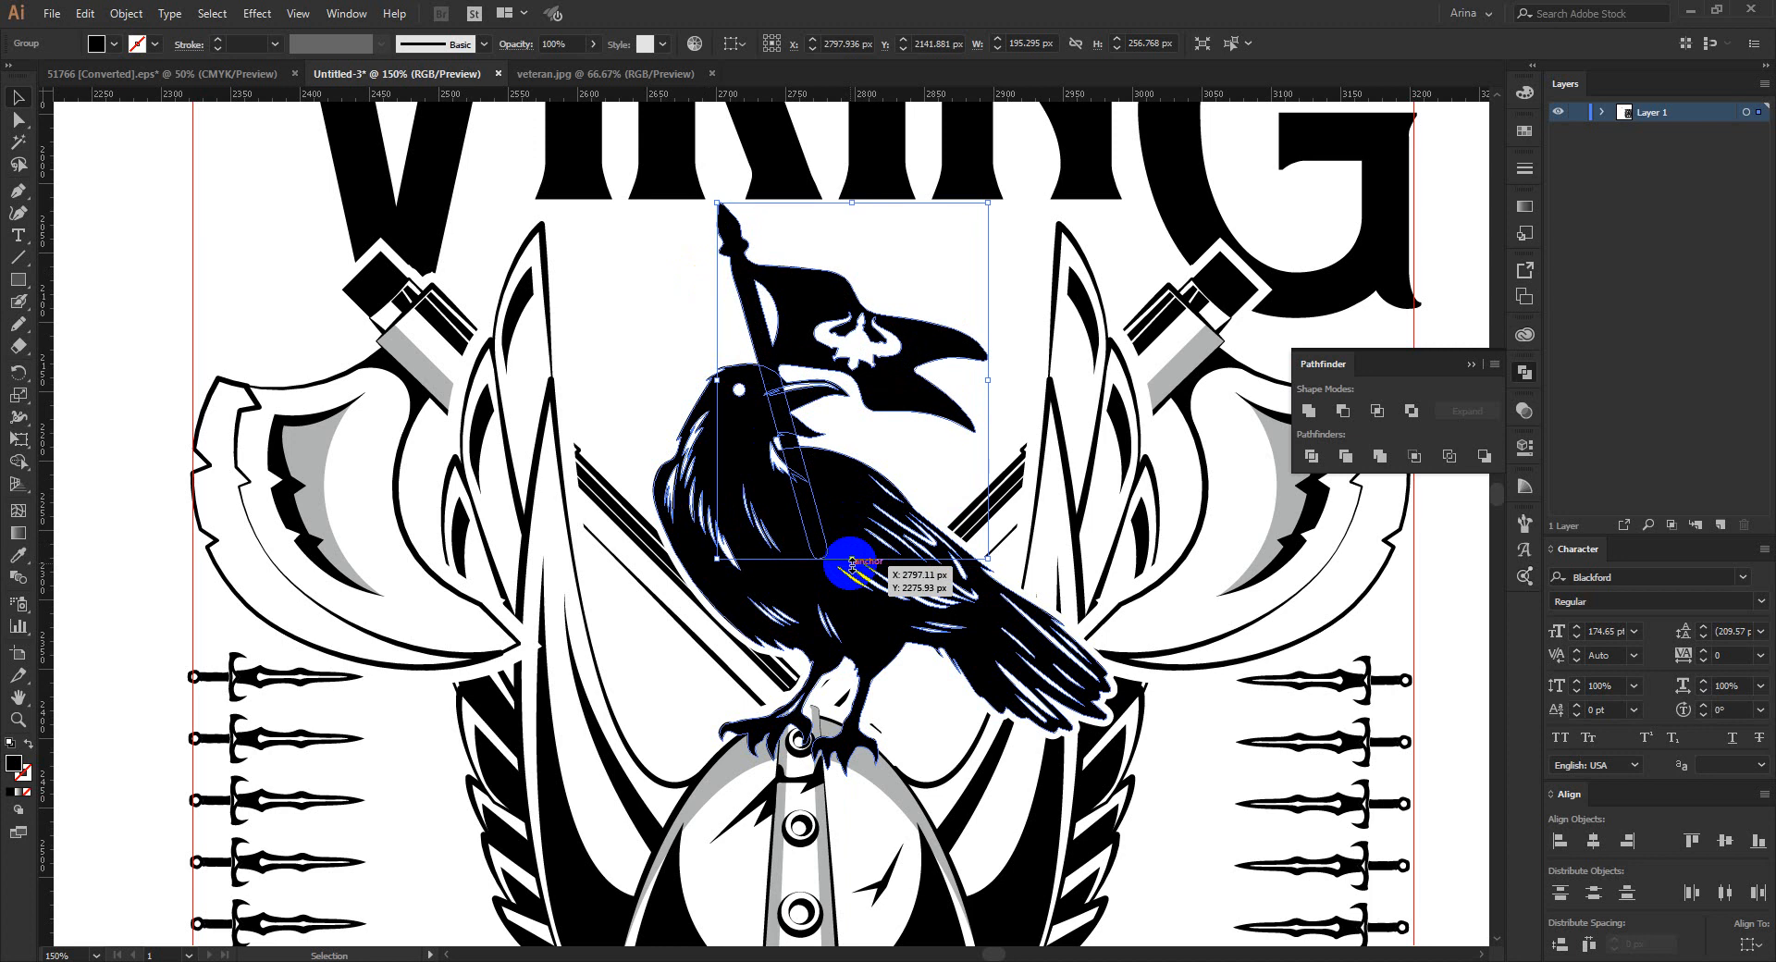
Step: Nudge the flag behind the raven upward by six small increments
left_click(955, 508)
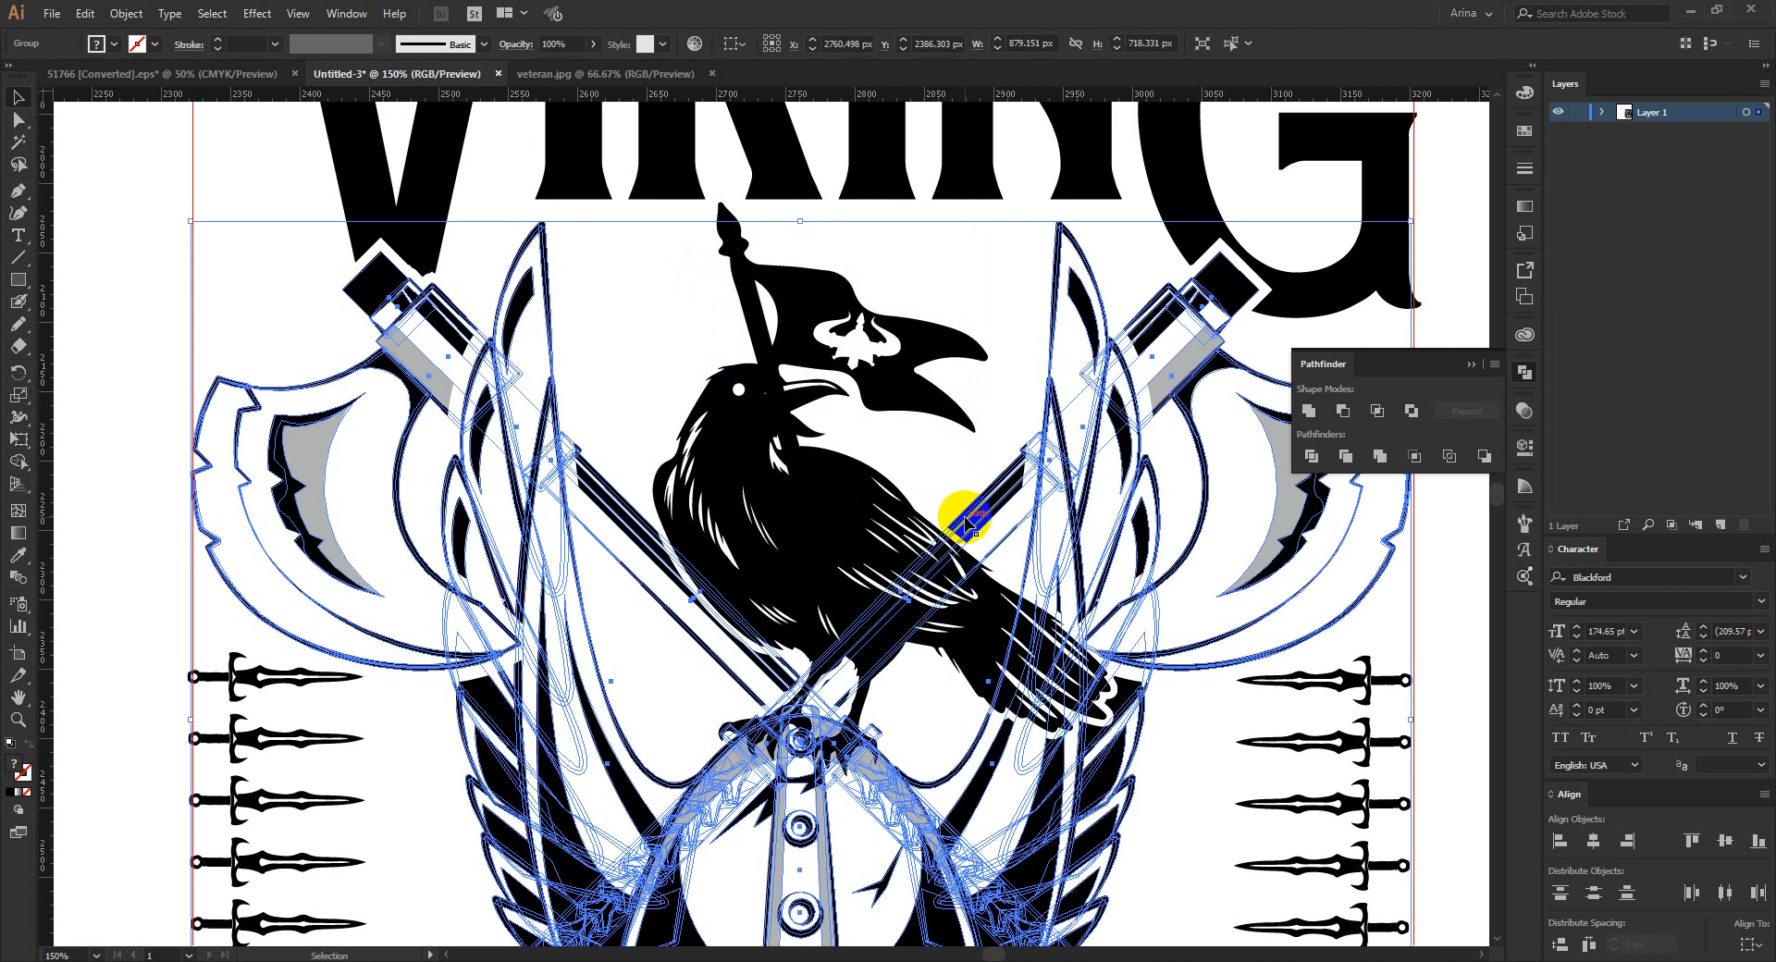
left_click(815, 477)
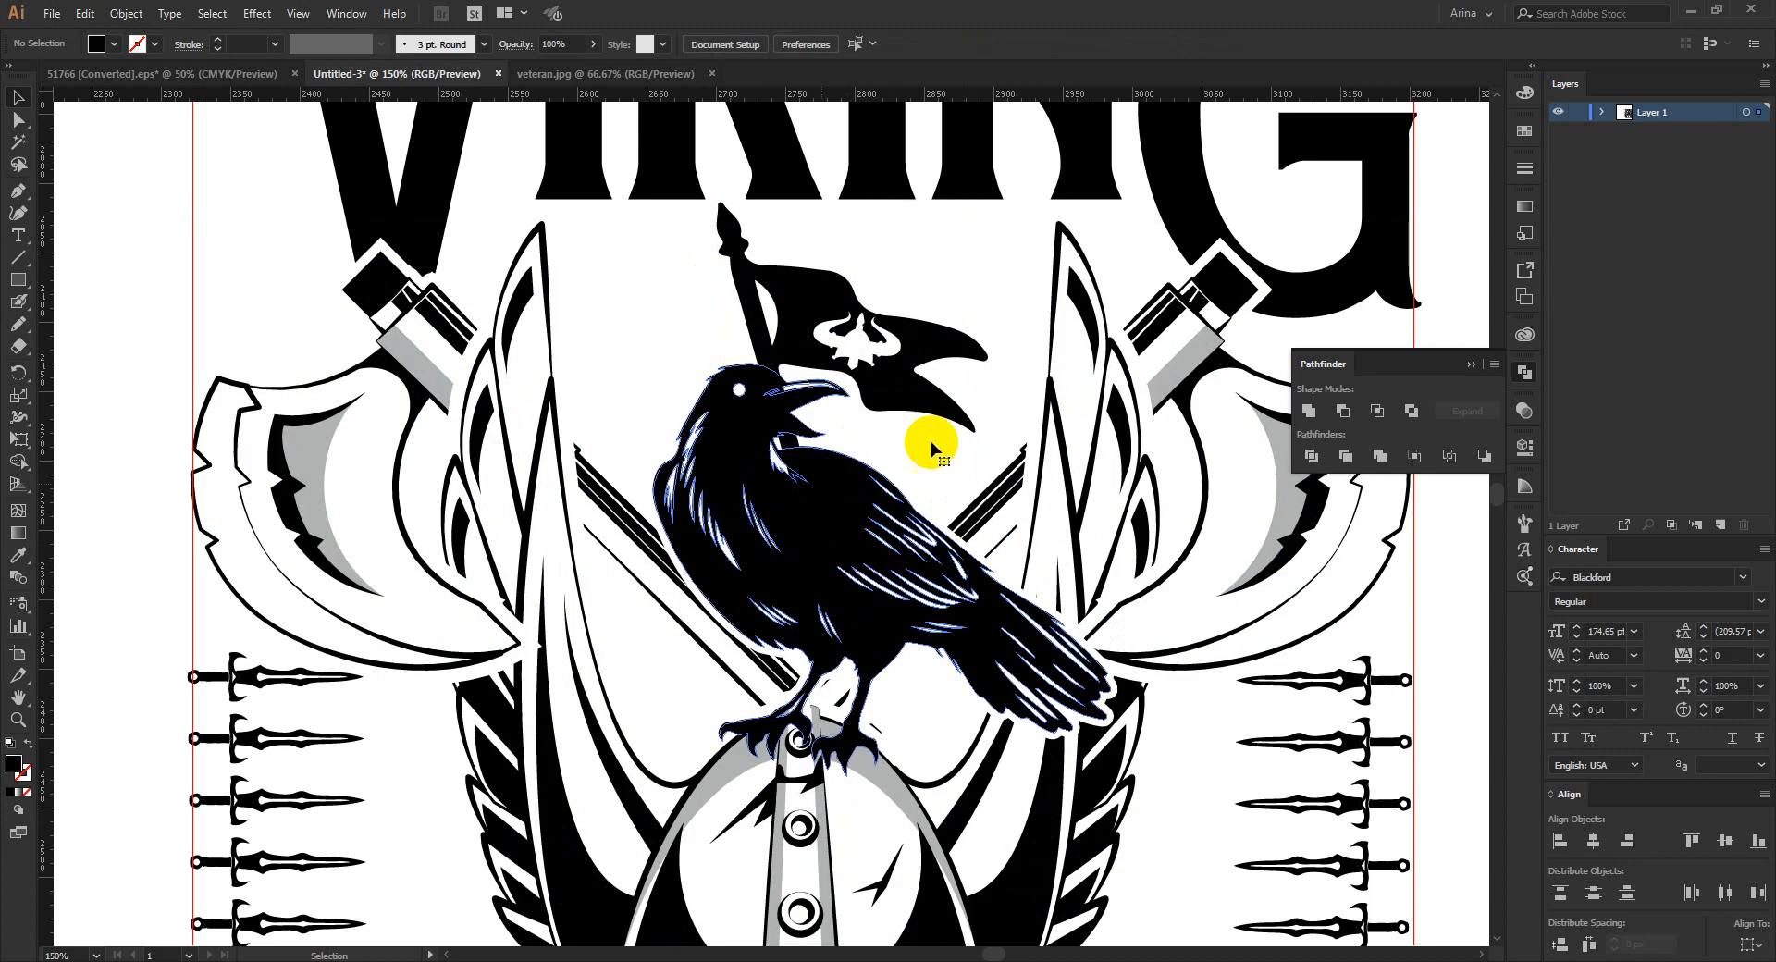
left_click(797, 299)
key("Up")
key("Up")
key("Up")
key("Up")
key("Up")
key("Up")
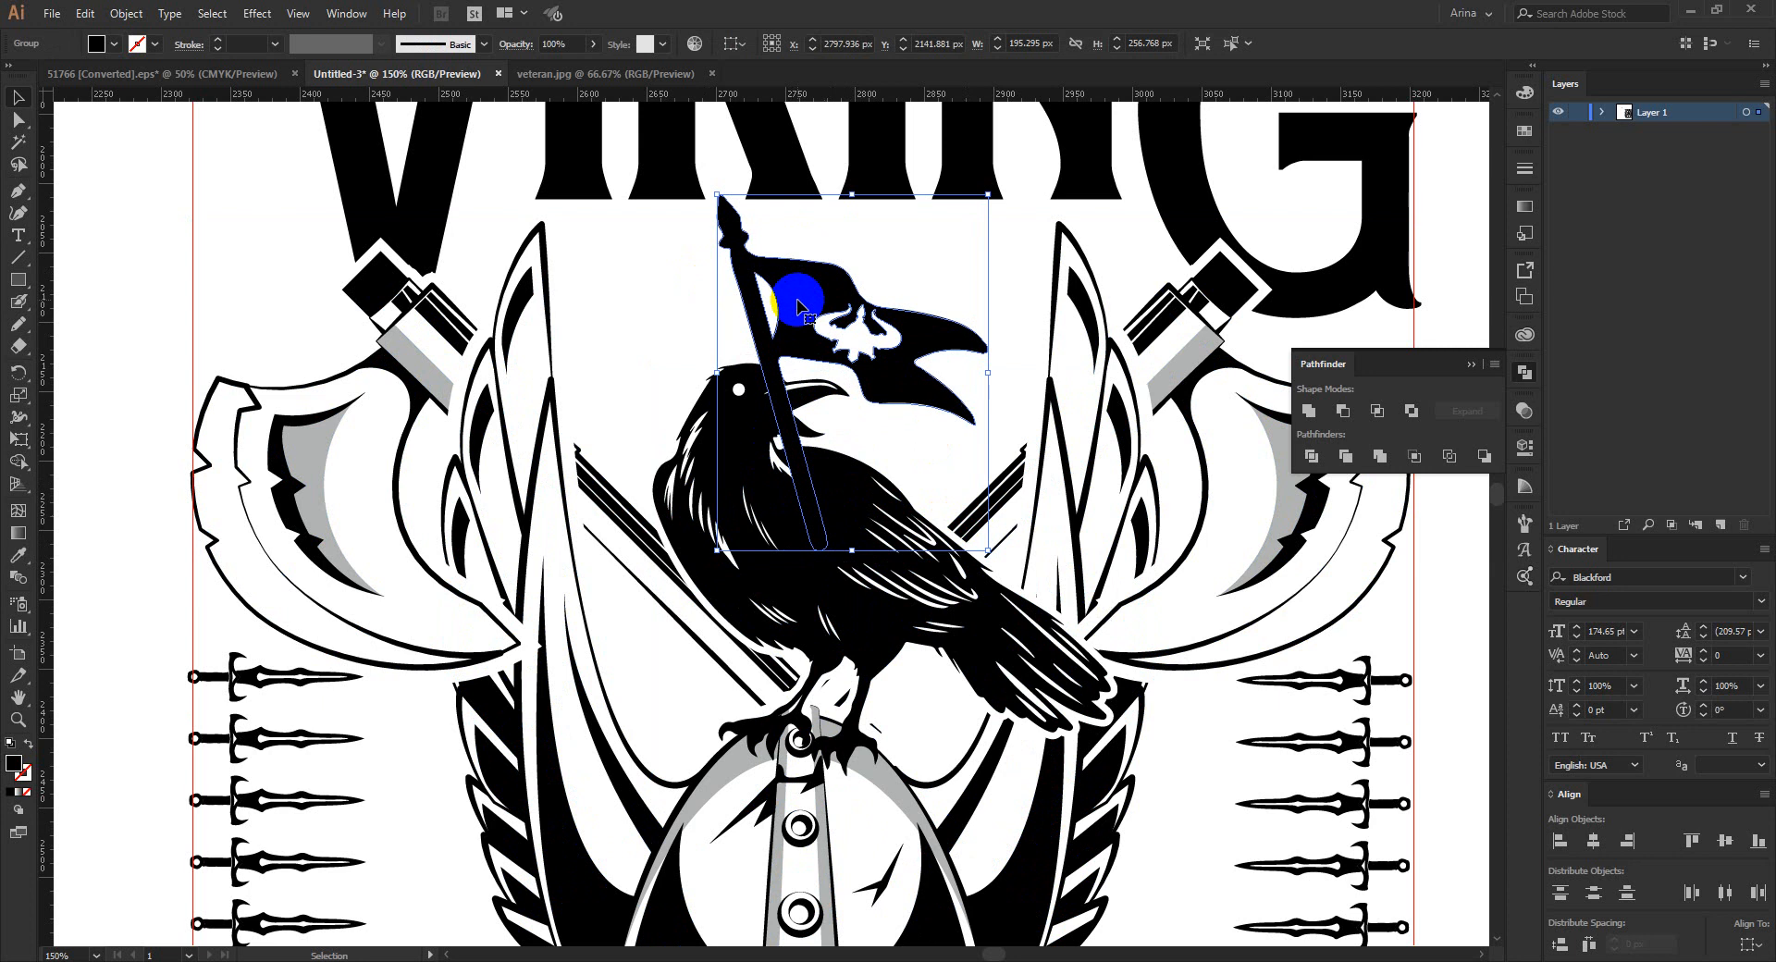
Step: Enter the opacity mask of the helmet-and-axes emblem and copy the raven silhouette from it
left_click(984, 498)
left_click(1524, 410)
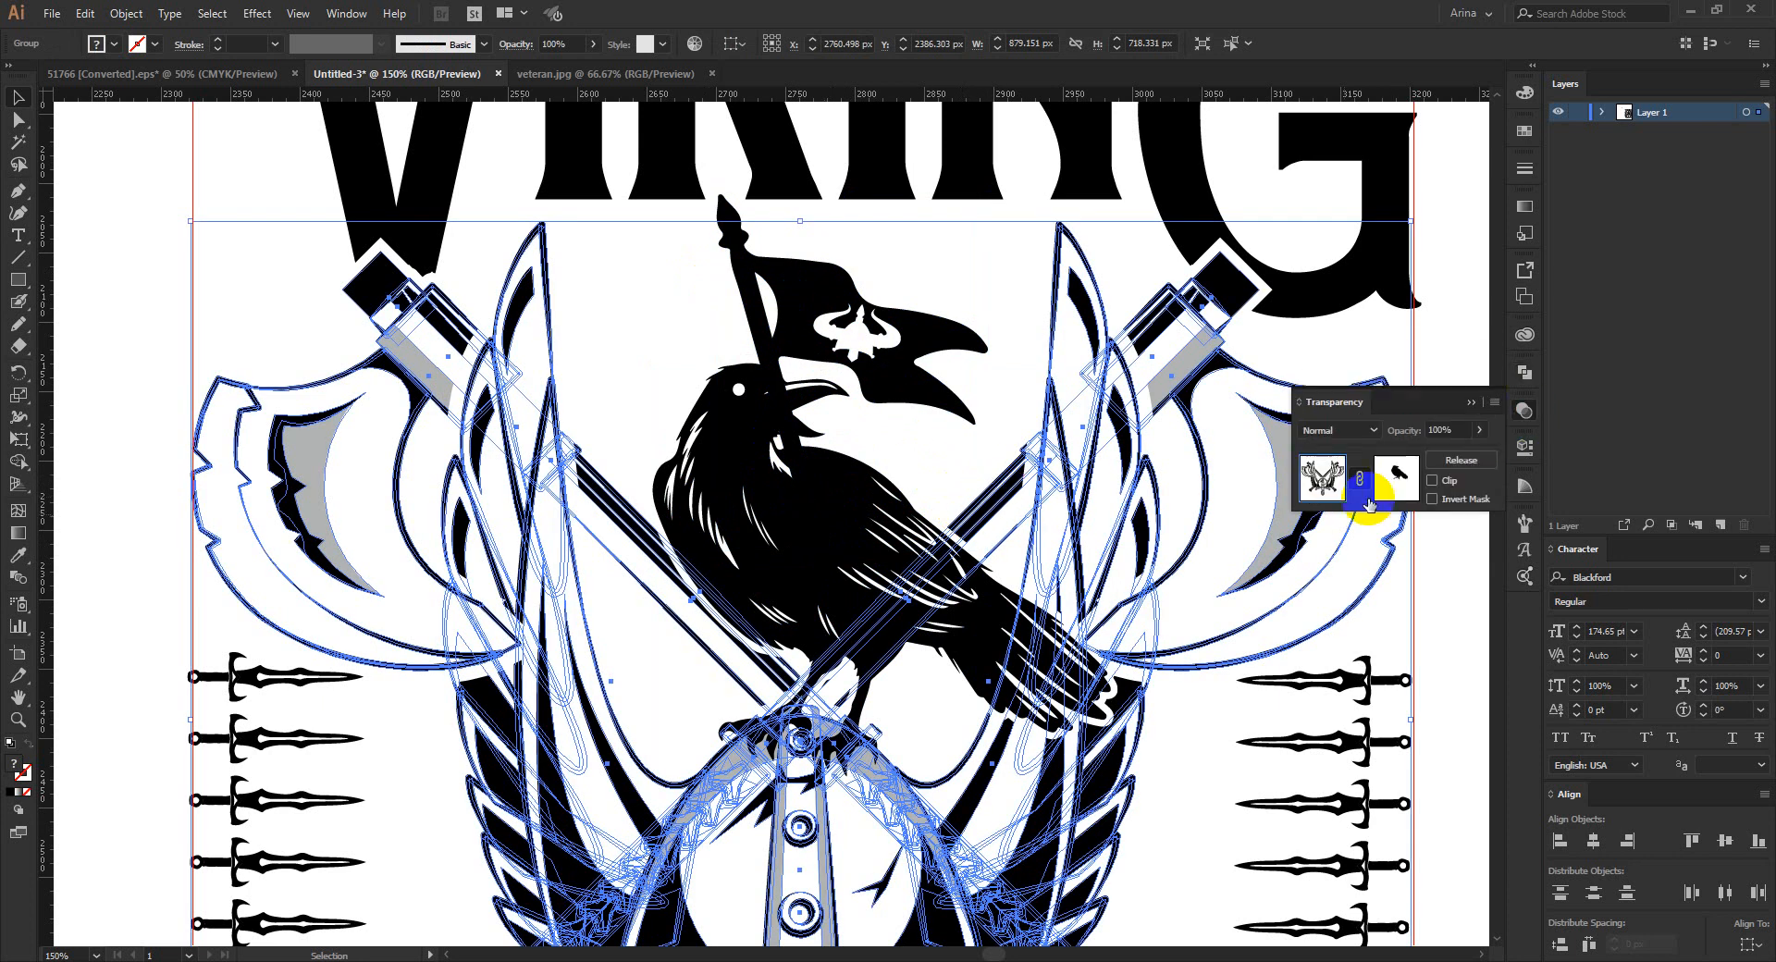
left_click(1411, 474)
left_click(1412, 475)
left_click(831, 440)
key("ctrl+c")
Step: Give the flag an unclipped opacity mask, paste the raven silhouette into it in place, and return to the artwork
left_click(1322, 479)
left_click(911, 323)
left_click(1462, 460)
left_click(1396, 478)
left_click(1434, 480)
key("ctrl+f")
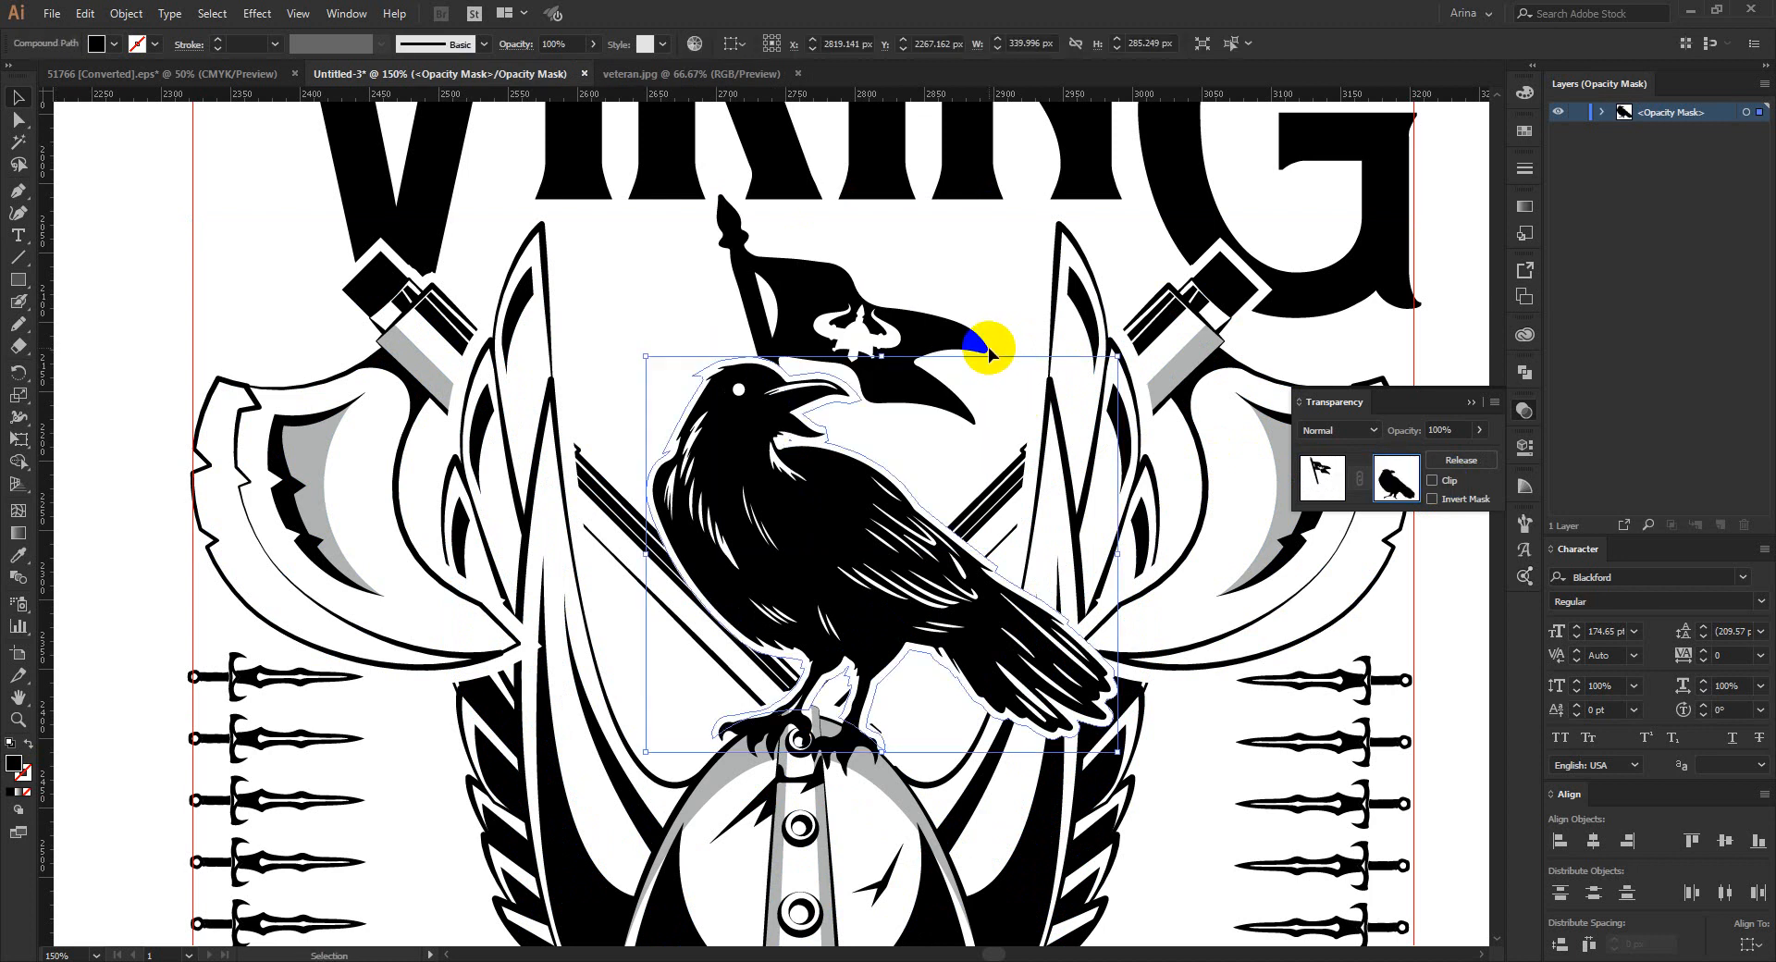
left_click(1323, 479)
left_click(966, 475)
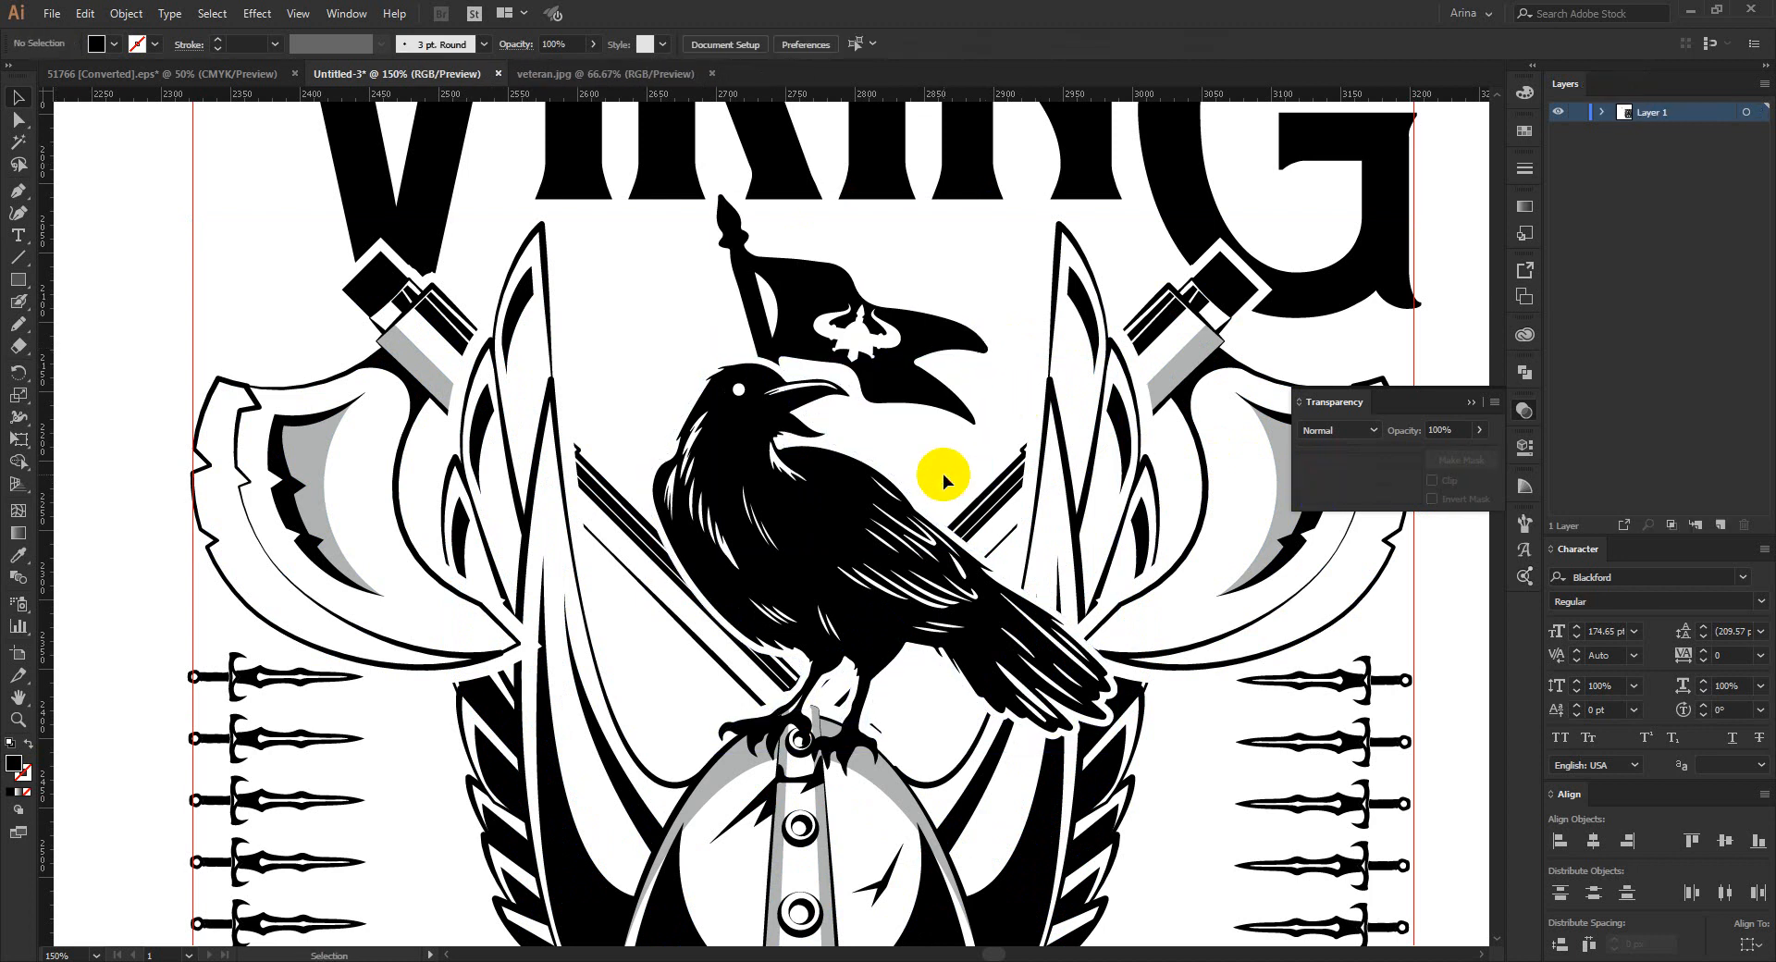
Step: Copy a small sword out beside the design, rotate it diagonally, and reflect a copy to form a crossed pair
scroll(831, 424, "down", 2)
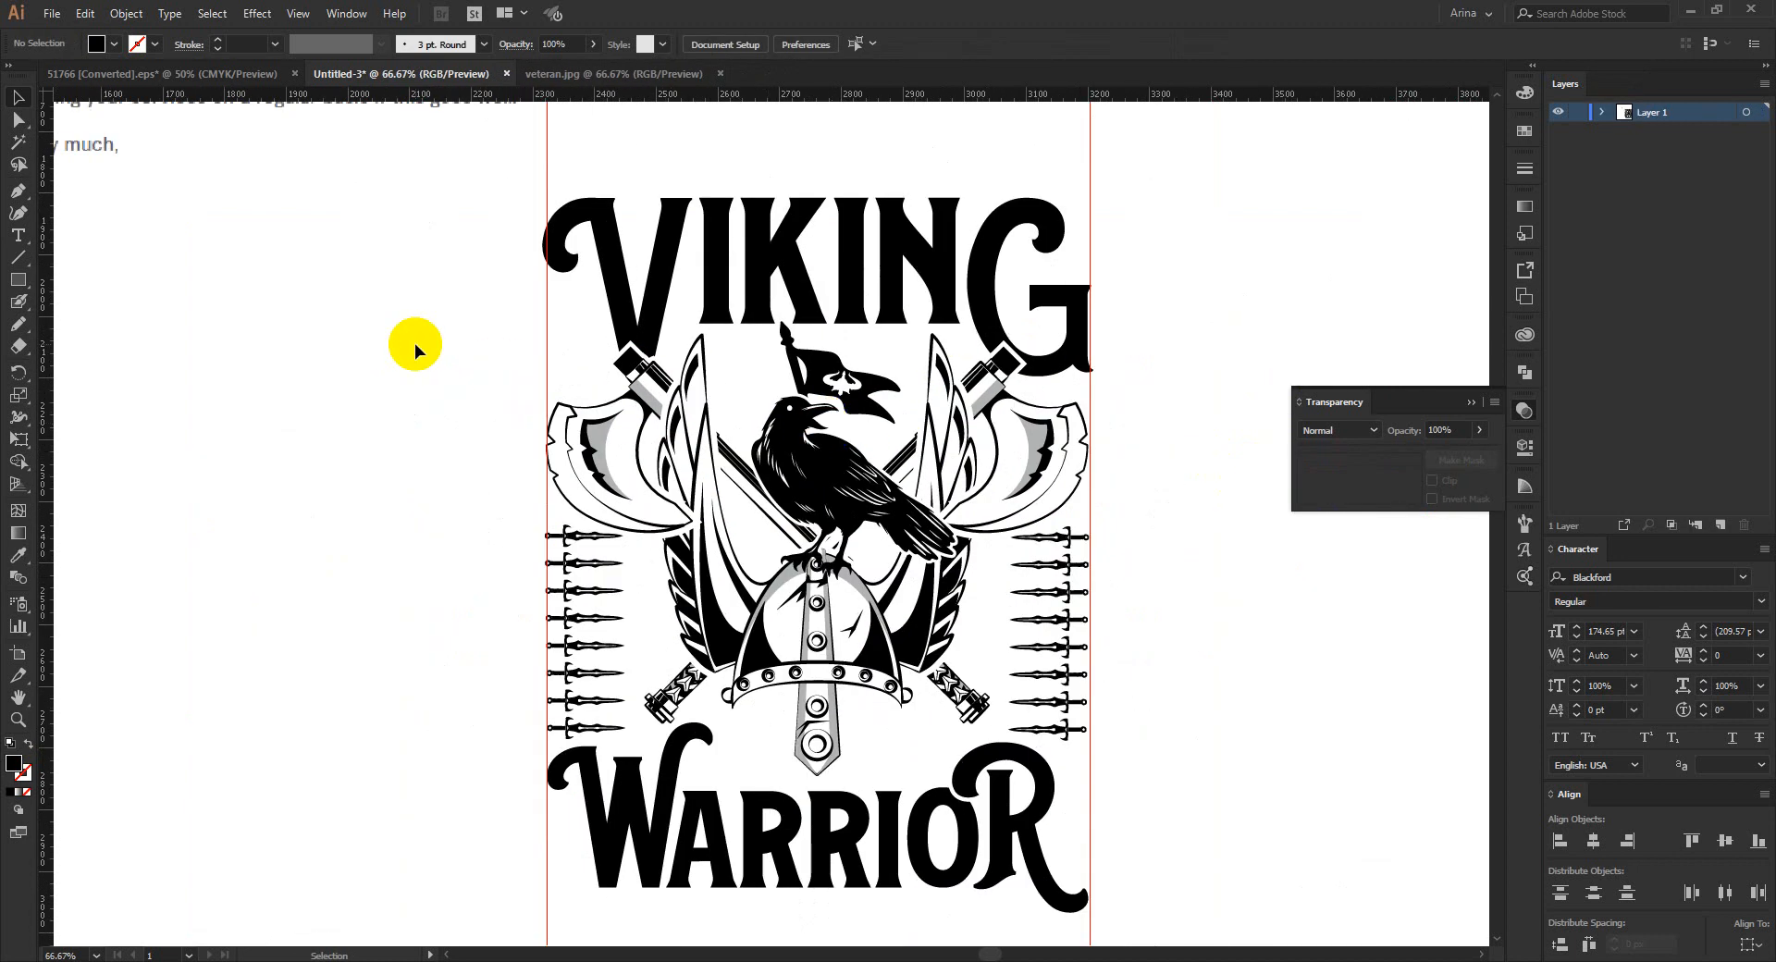
scroll(414, 342, "down", 1)
scroll(711, 470, "up", 1)
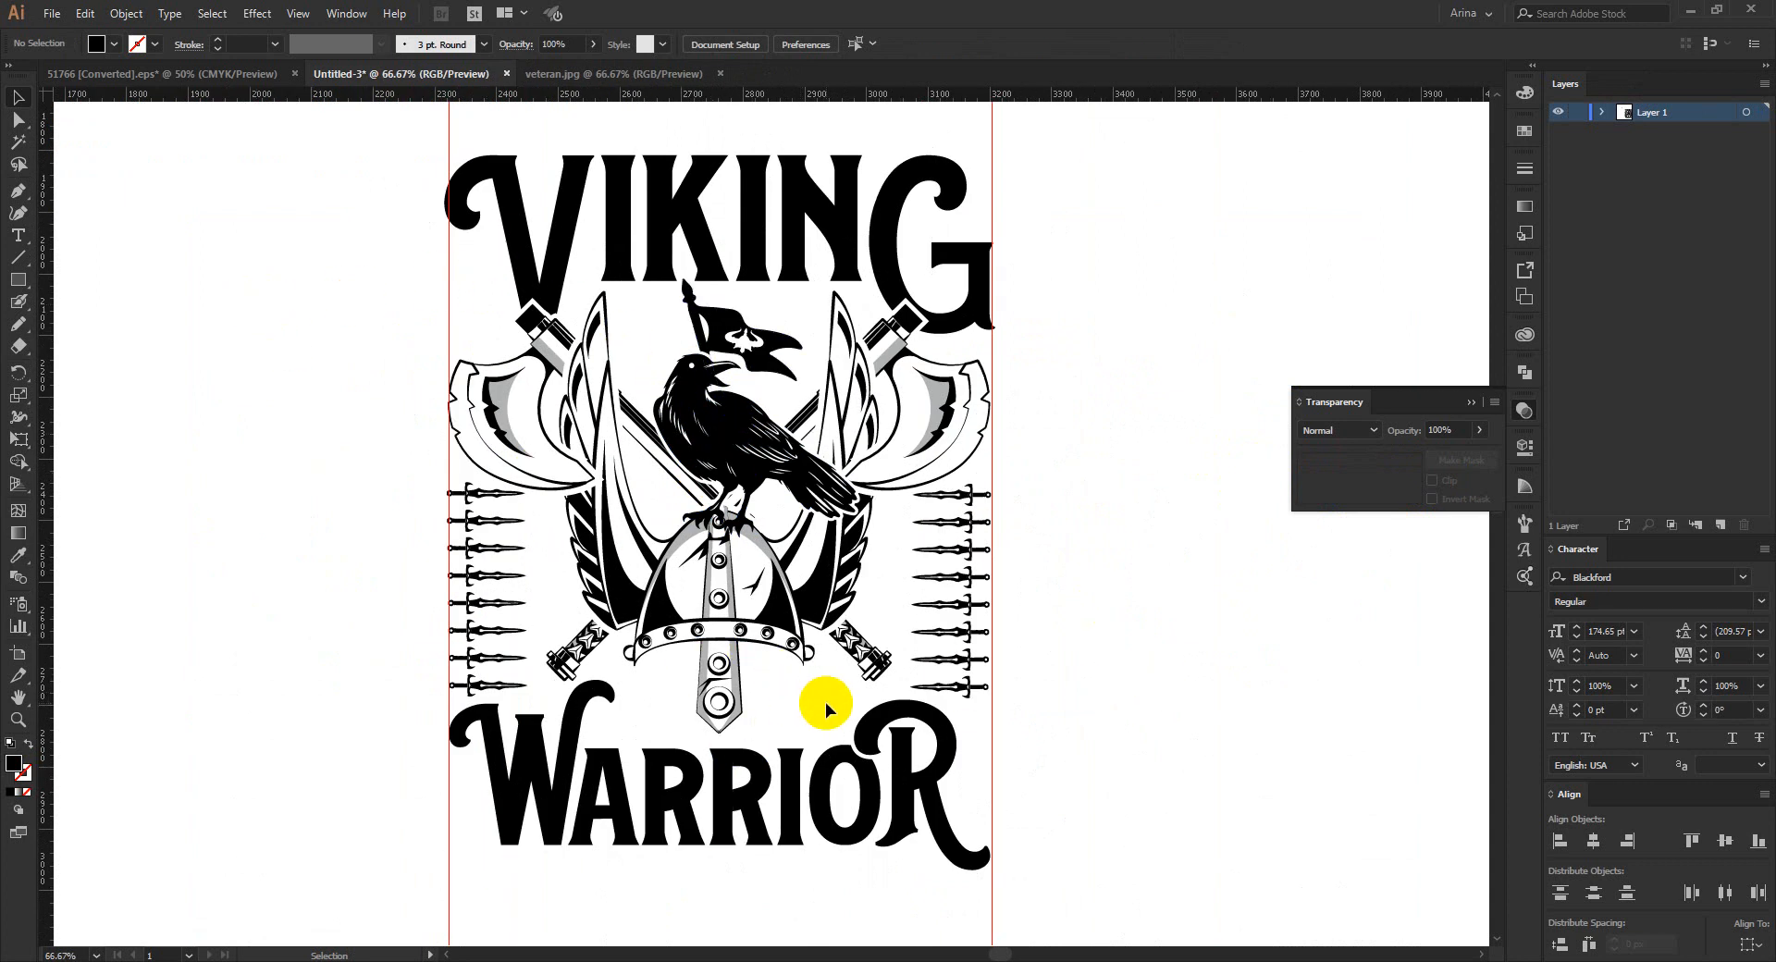
scroll(447, 259, "up", 1)
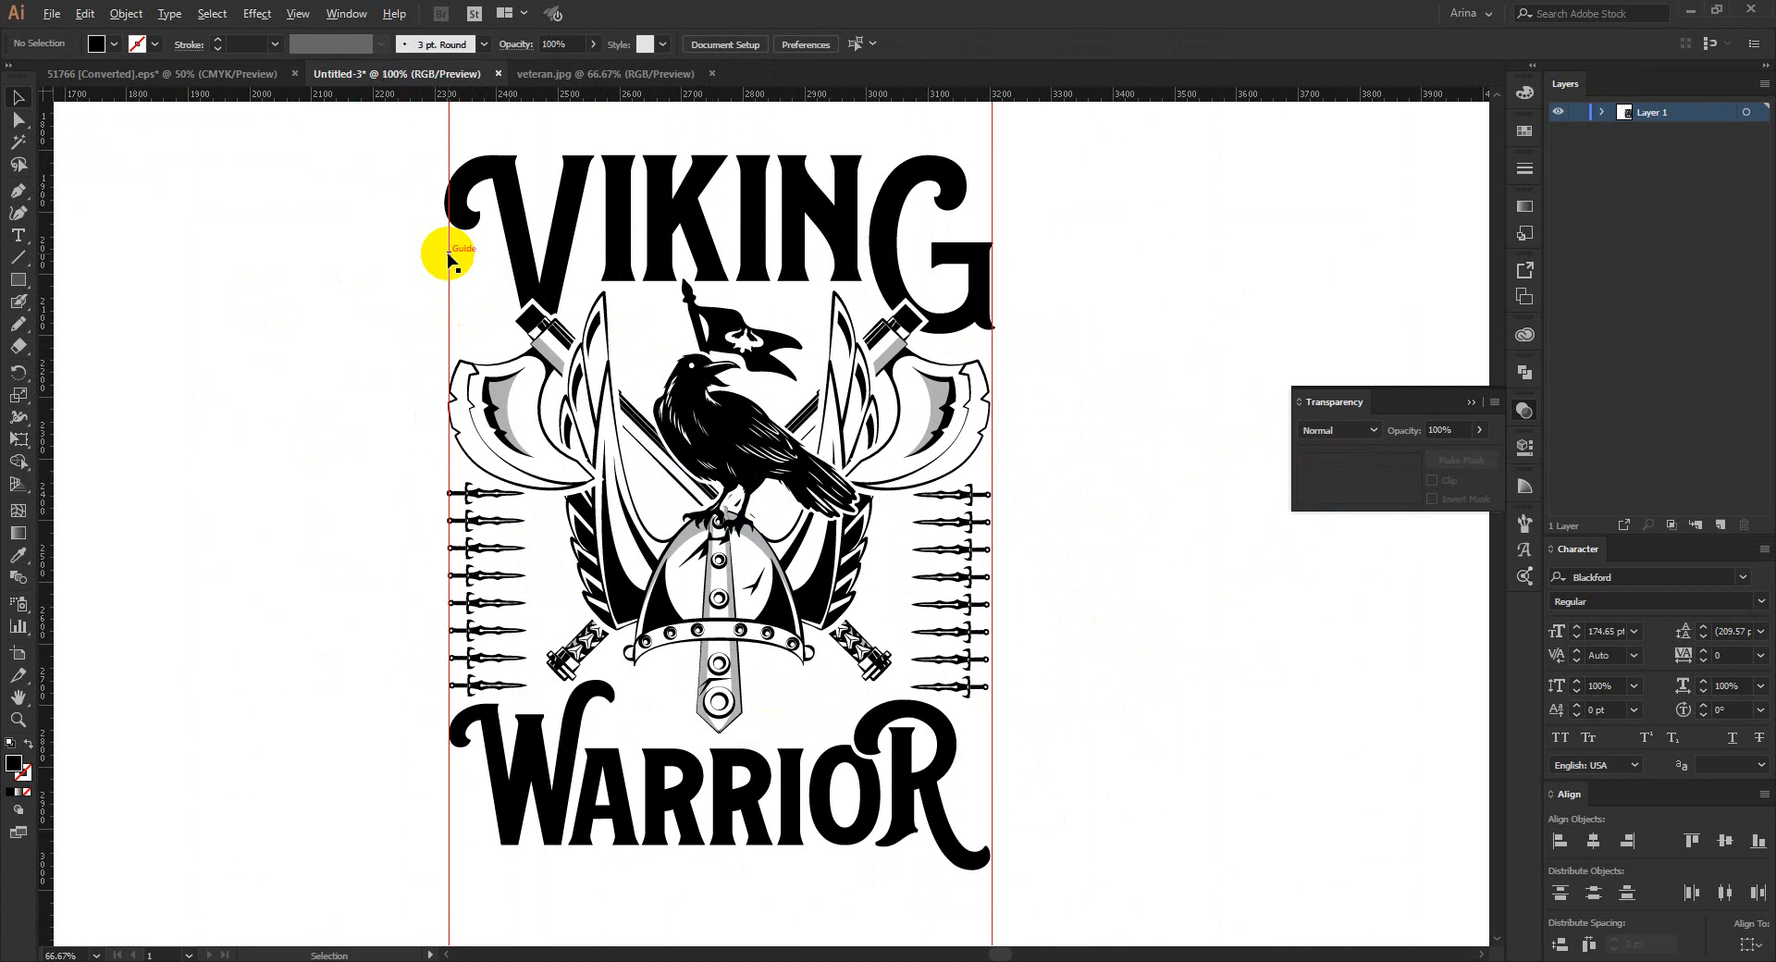
left_click_drag(523, 642, 308, 505)
right_click(284, 514)
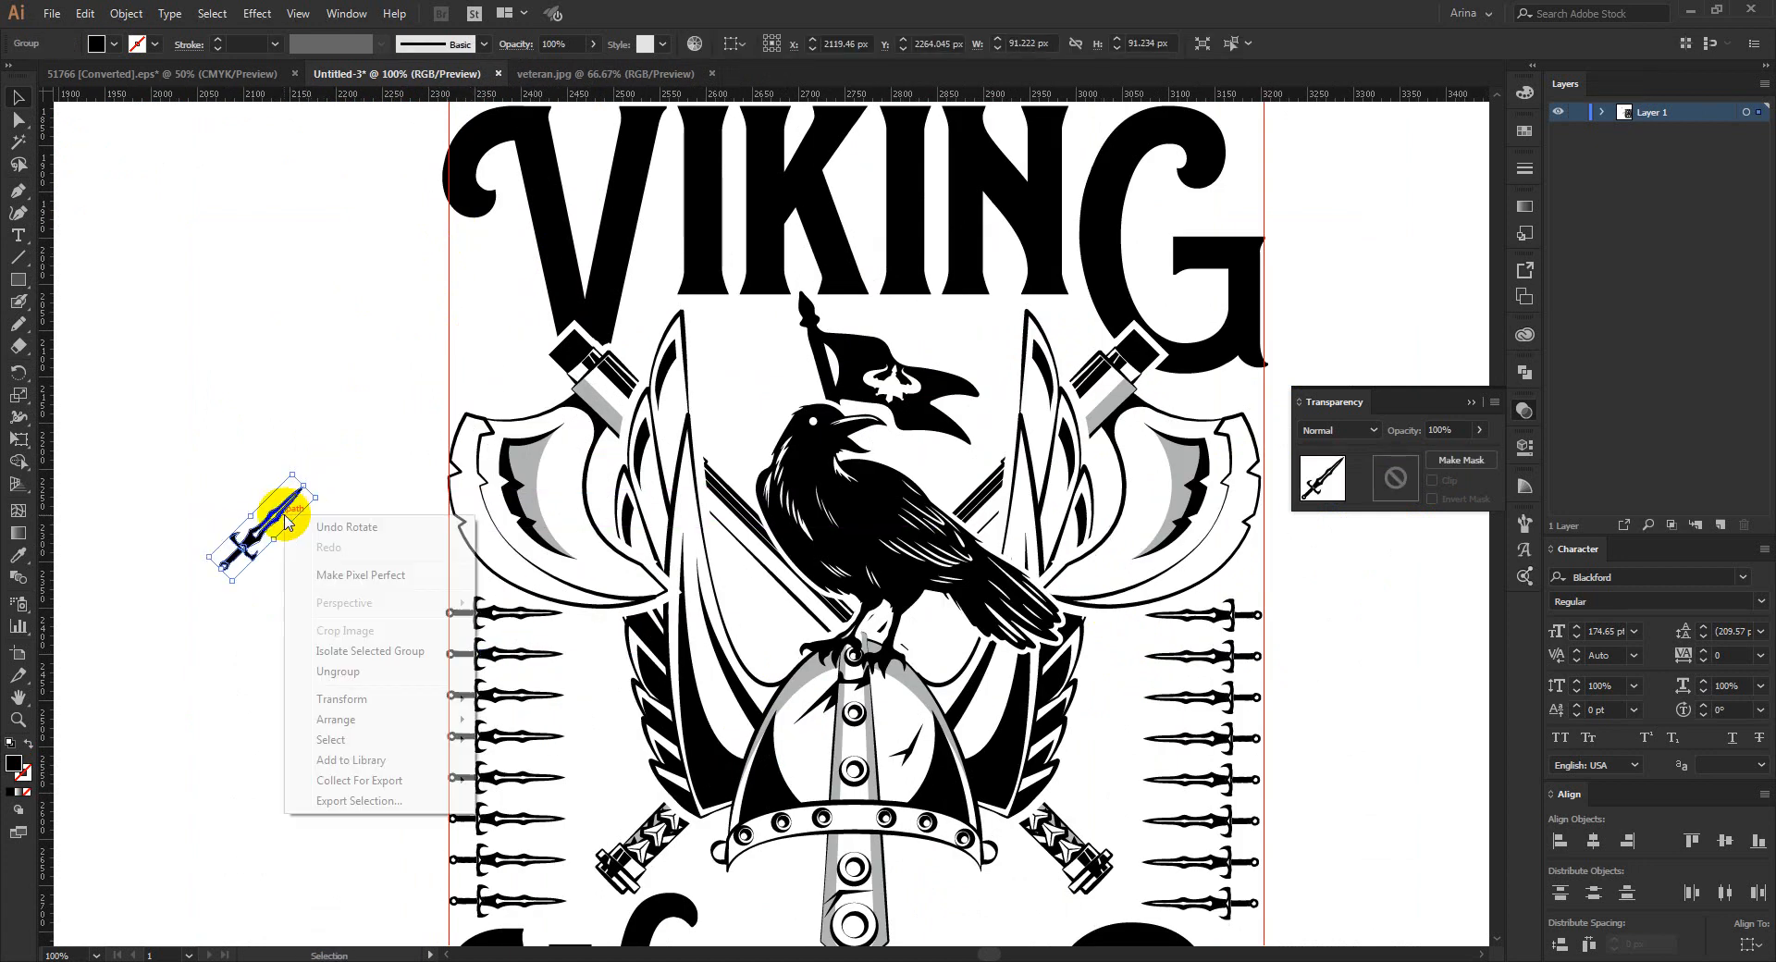
mouse_move(365, 698)
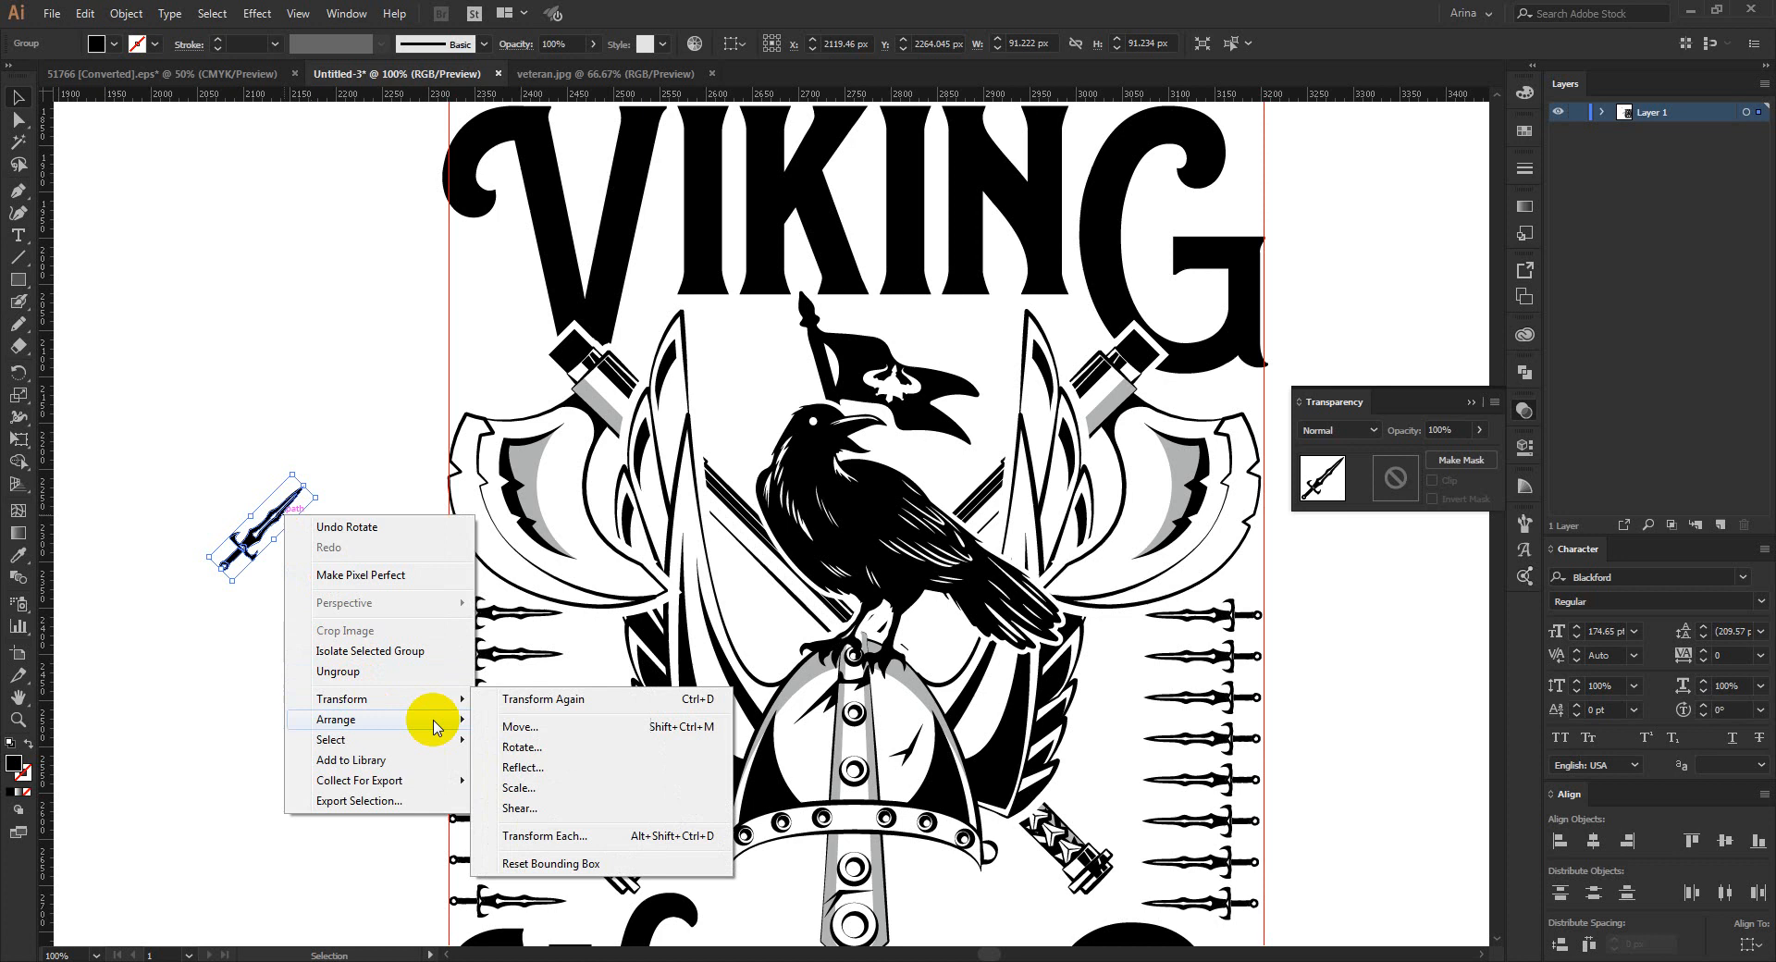
left_click(540, 769)
left_click(1098, 486)
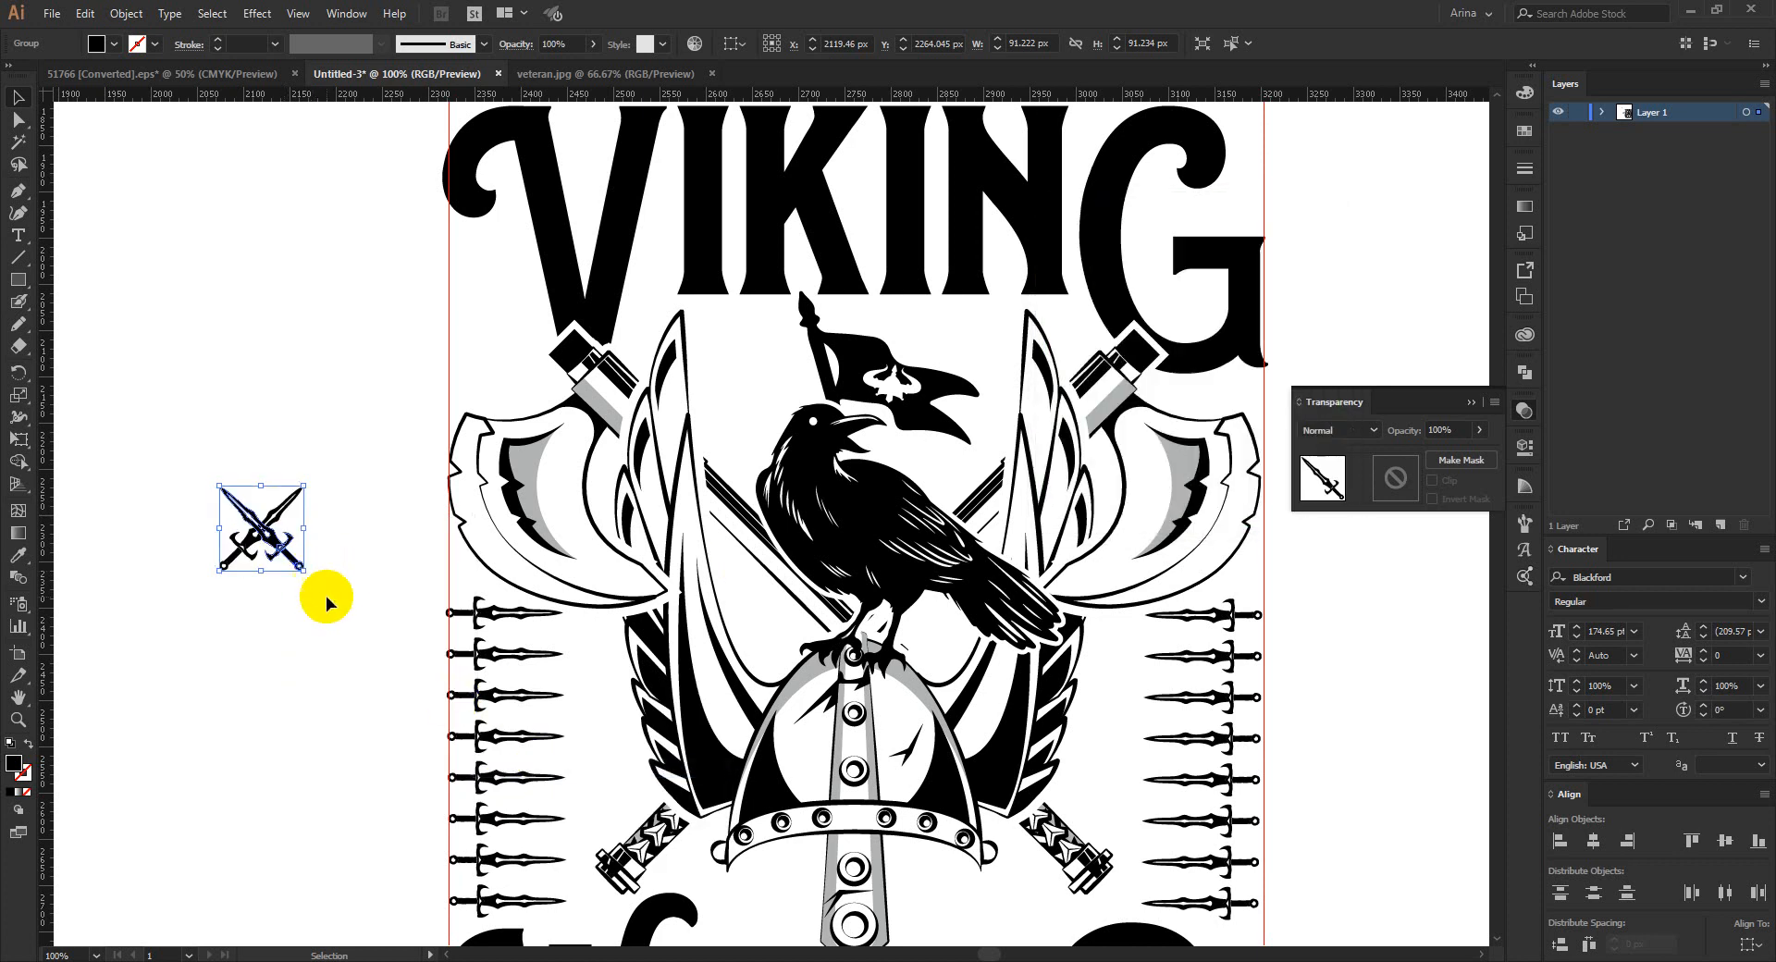
Step: Place the crossed swords below the V of VIKING, above the left axe blade, and deselect them
left_click_drag(325, 595, 171, 469)
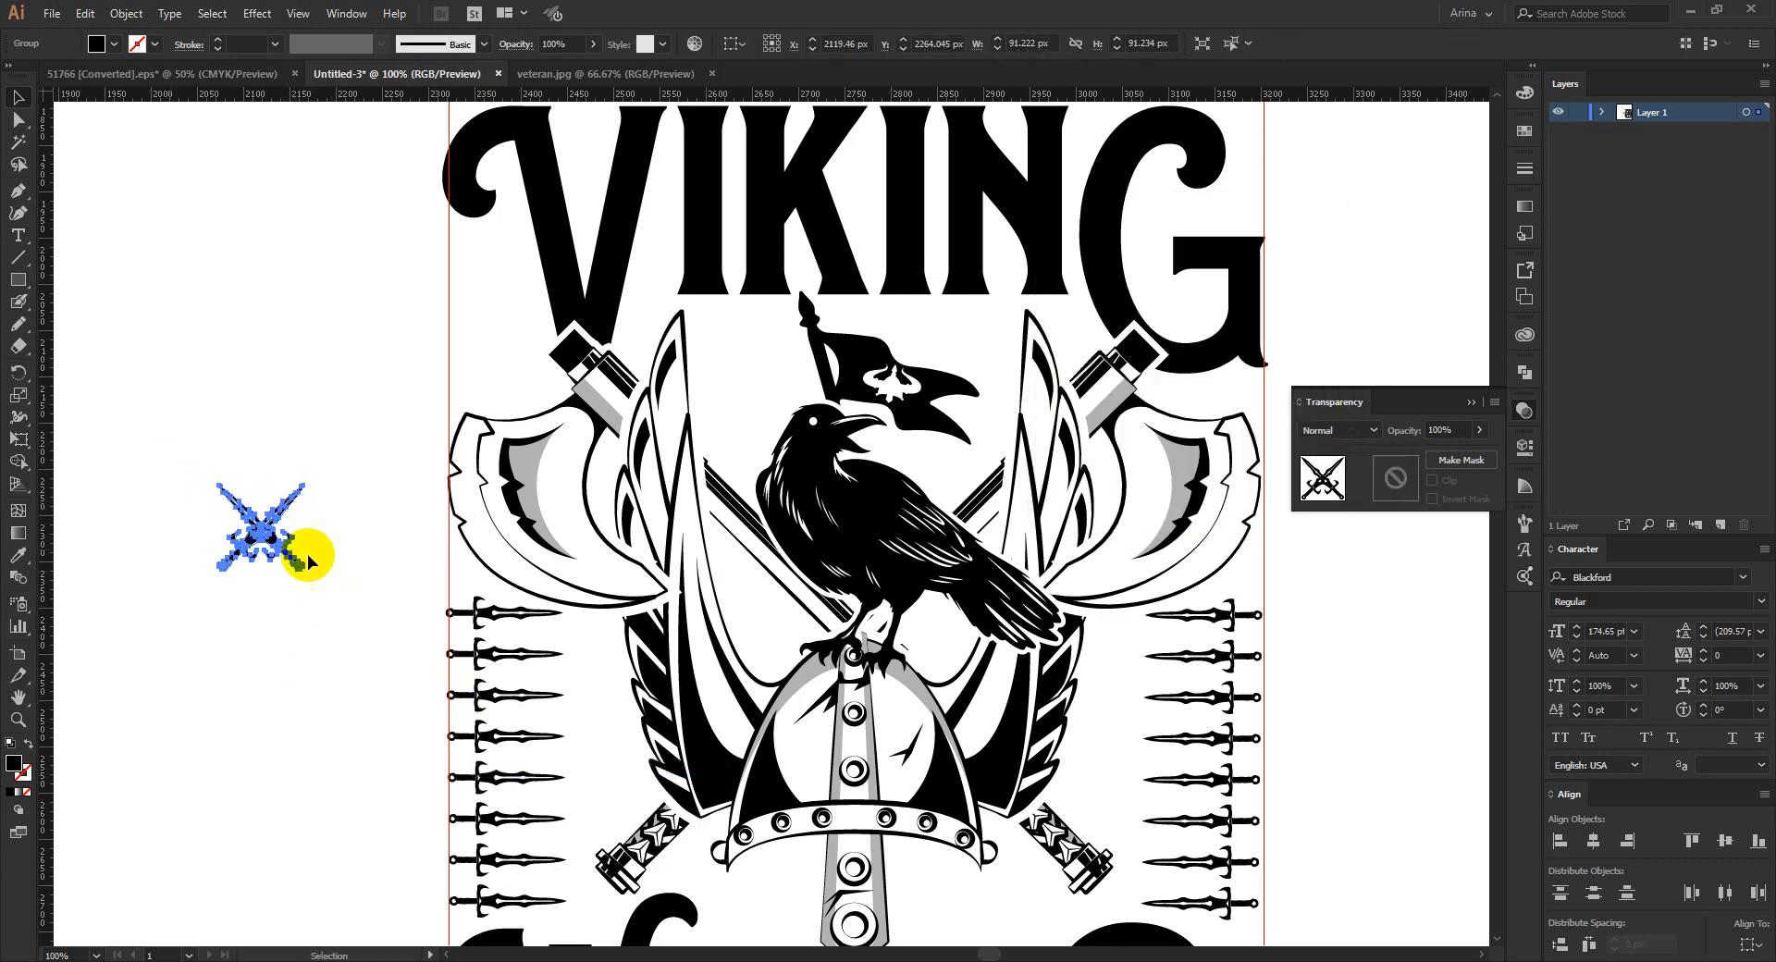
left_click_drag(269, 527, 499, 353)
left_click(326, 358)
Step: Duplicate the crossed swords above WARRIOR, one pair on each side of the helmet's nose guard
scroll(330, 359, "down", 2)
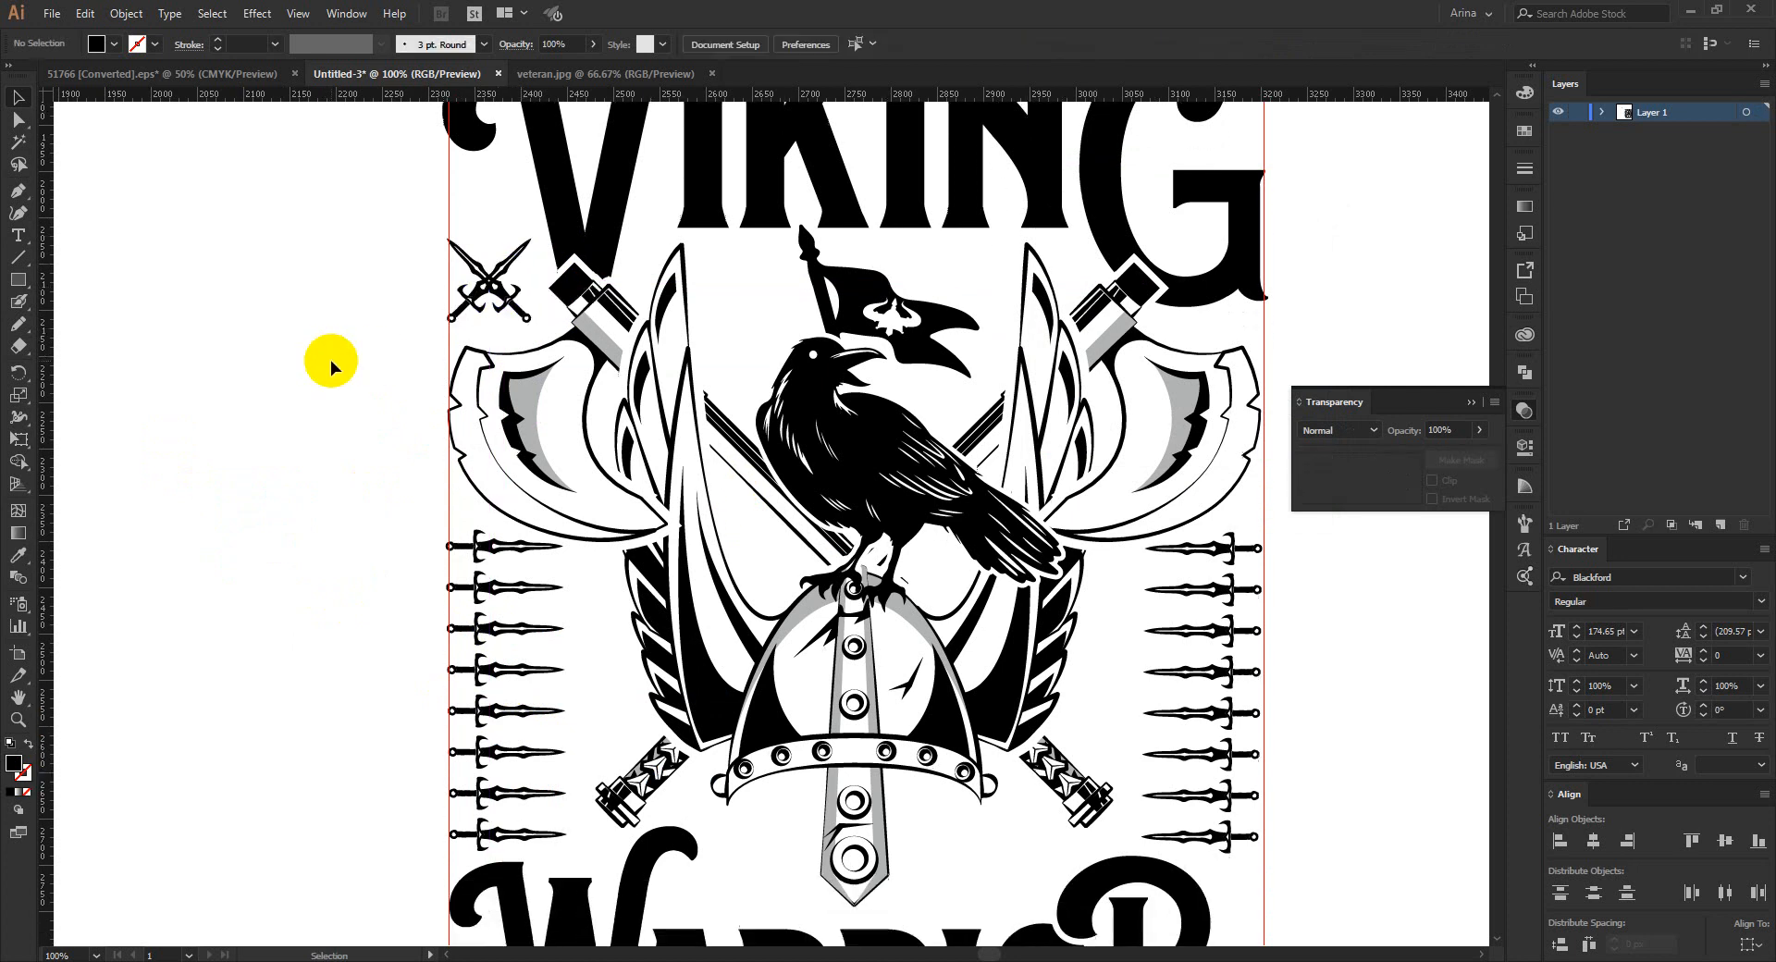
left_click_drag(490, 298, 991, 847)
scroll(991, 847, "down", 4)
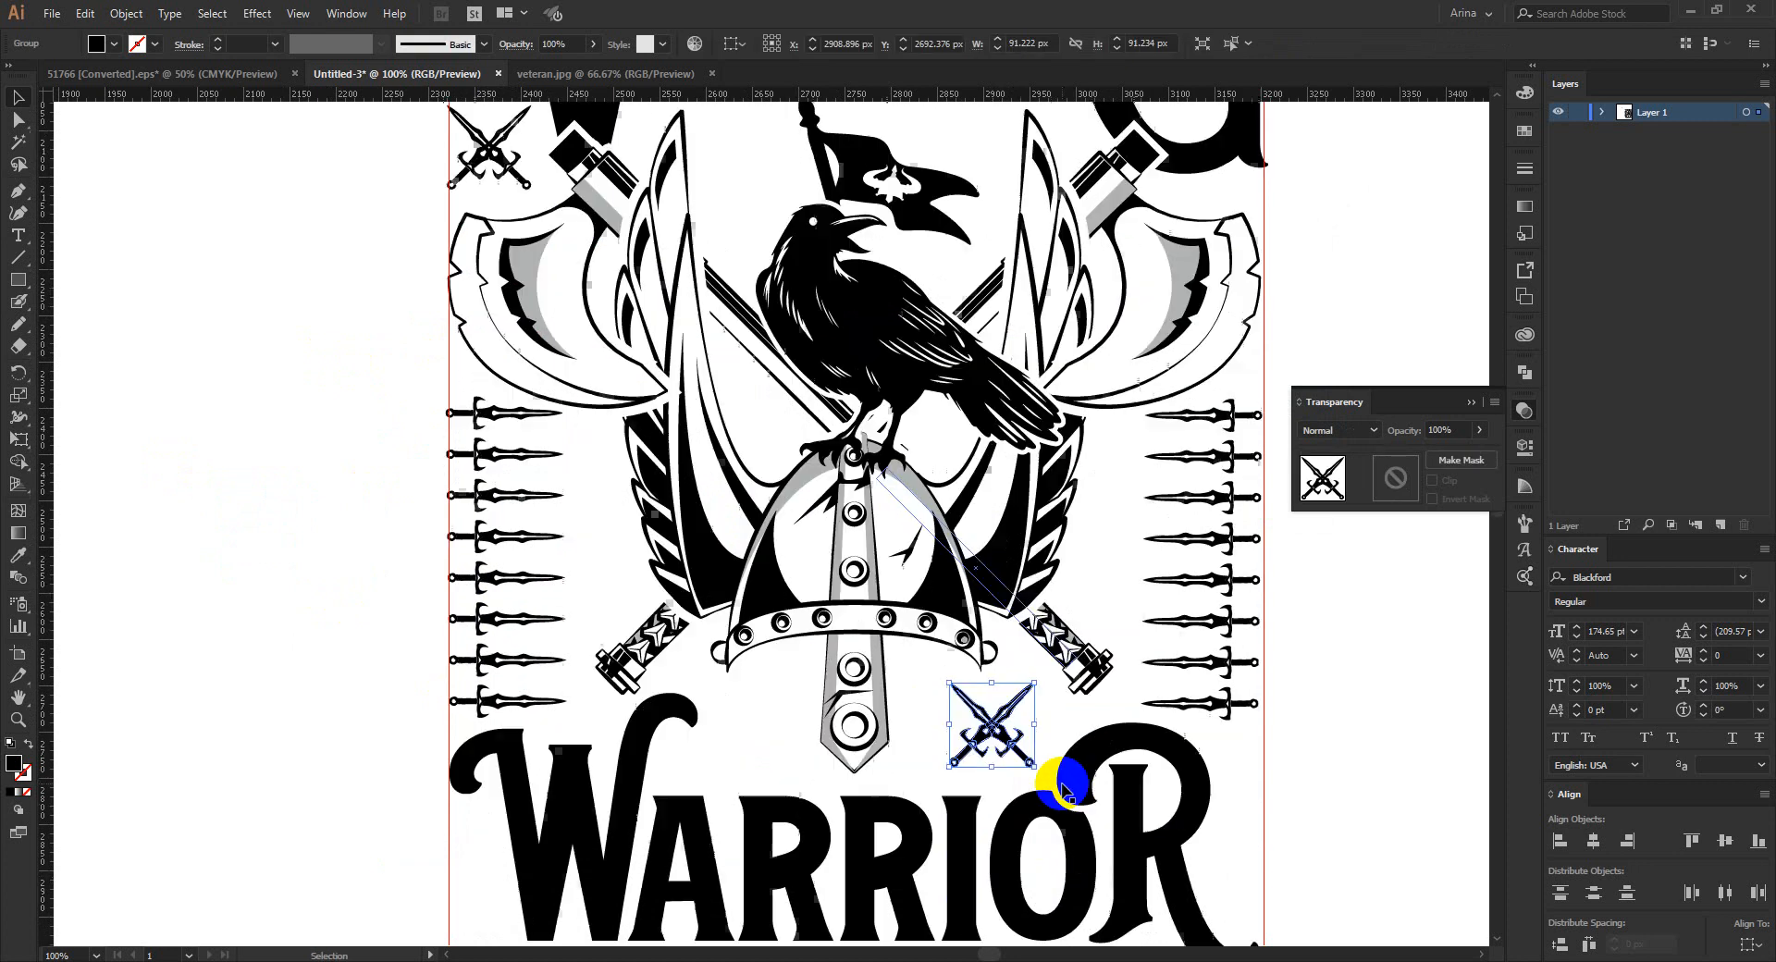
left_click_drag(988, 706, 757, 708)
left_click(920, 703)
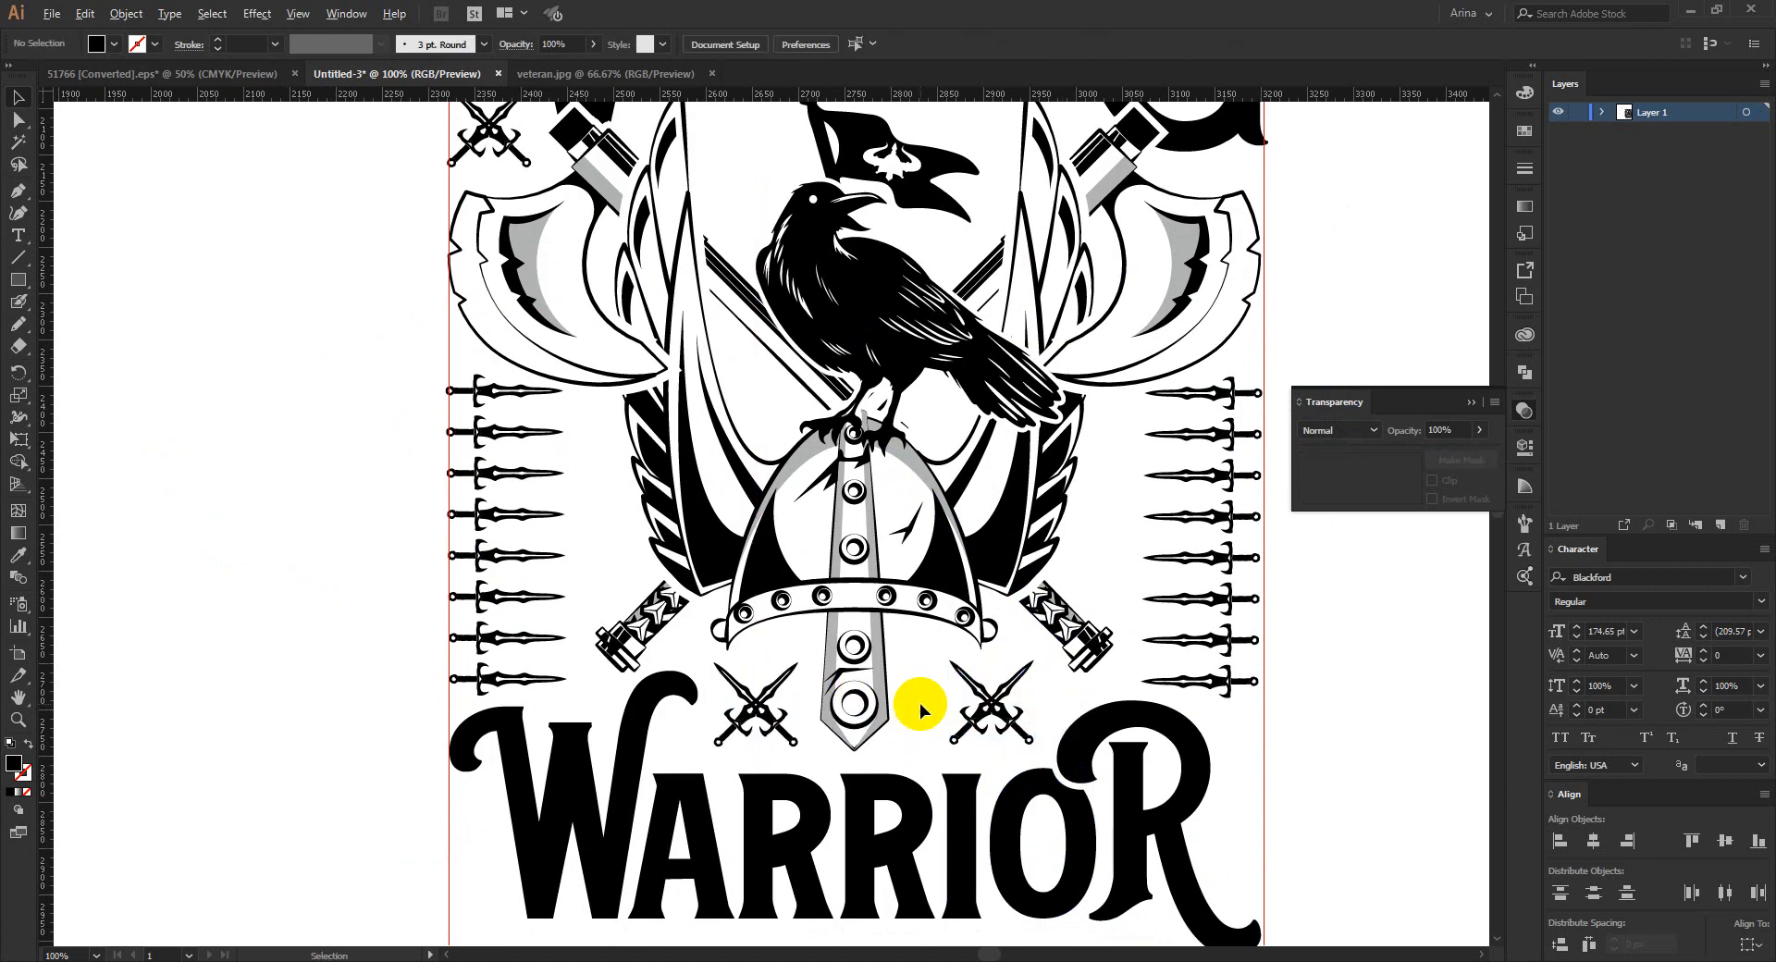
Step: Delete the two vertical guides along the edges of the design
key("ctrl+minus")
scroll(920, 703, "up", 1)
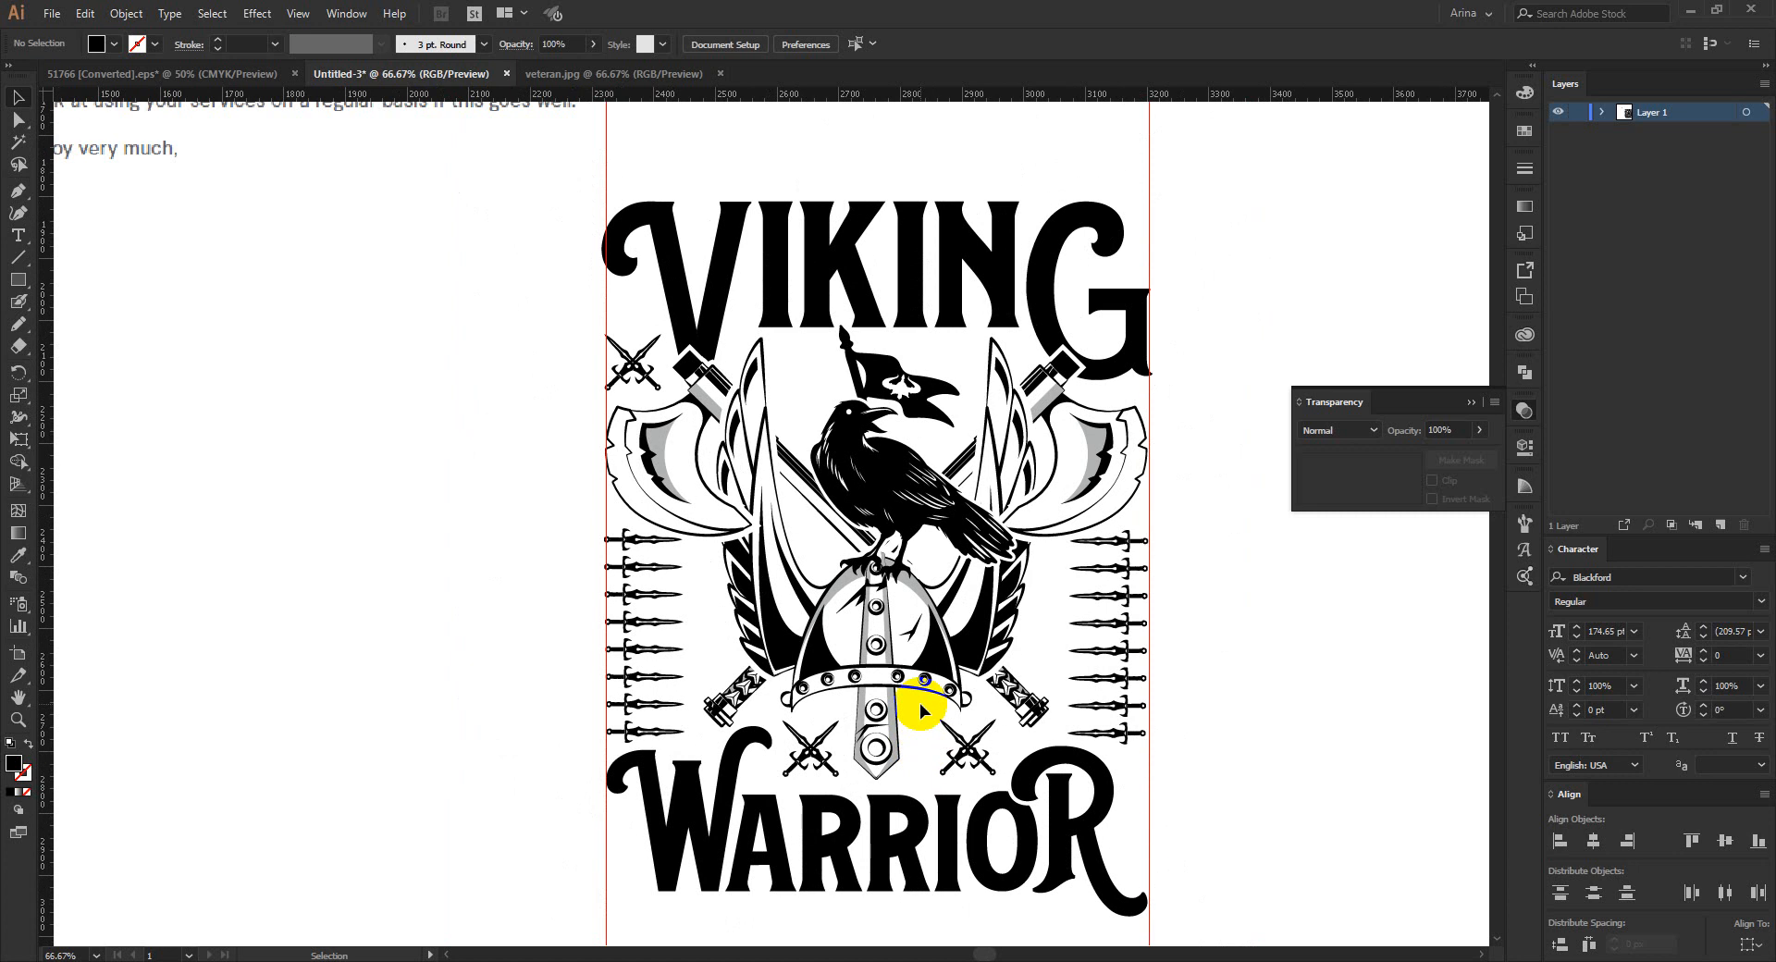
key("ctrl+plus")
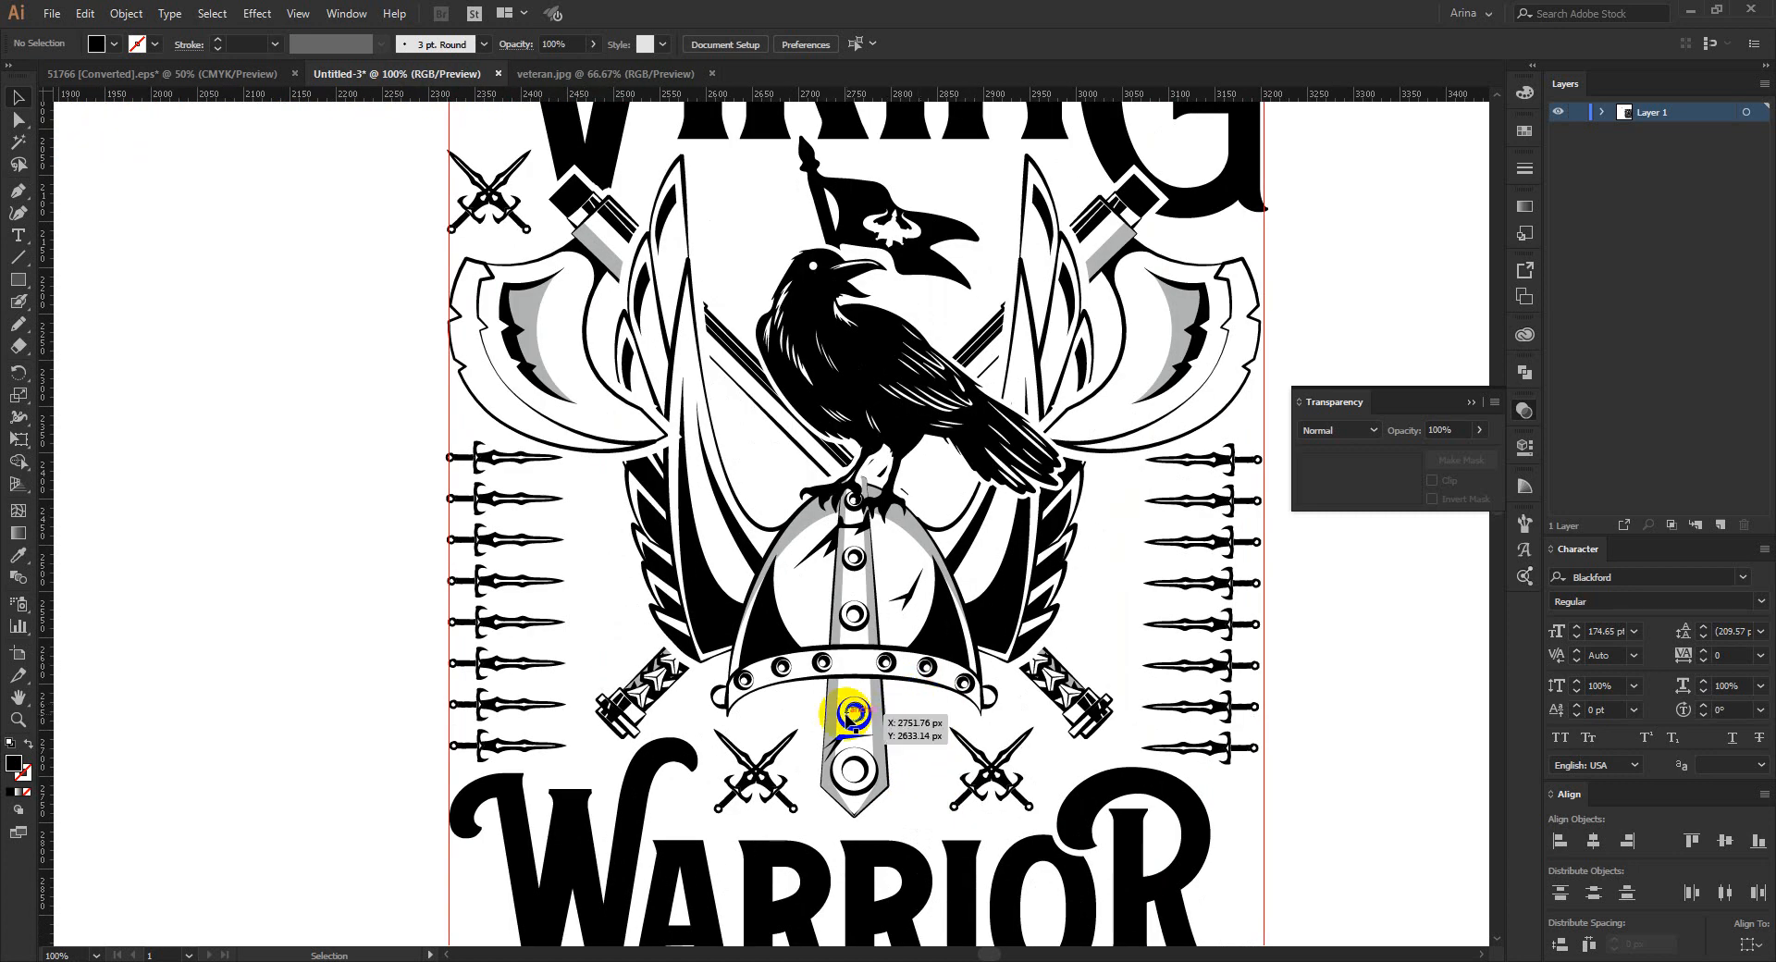
key("ctrl+minus")
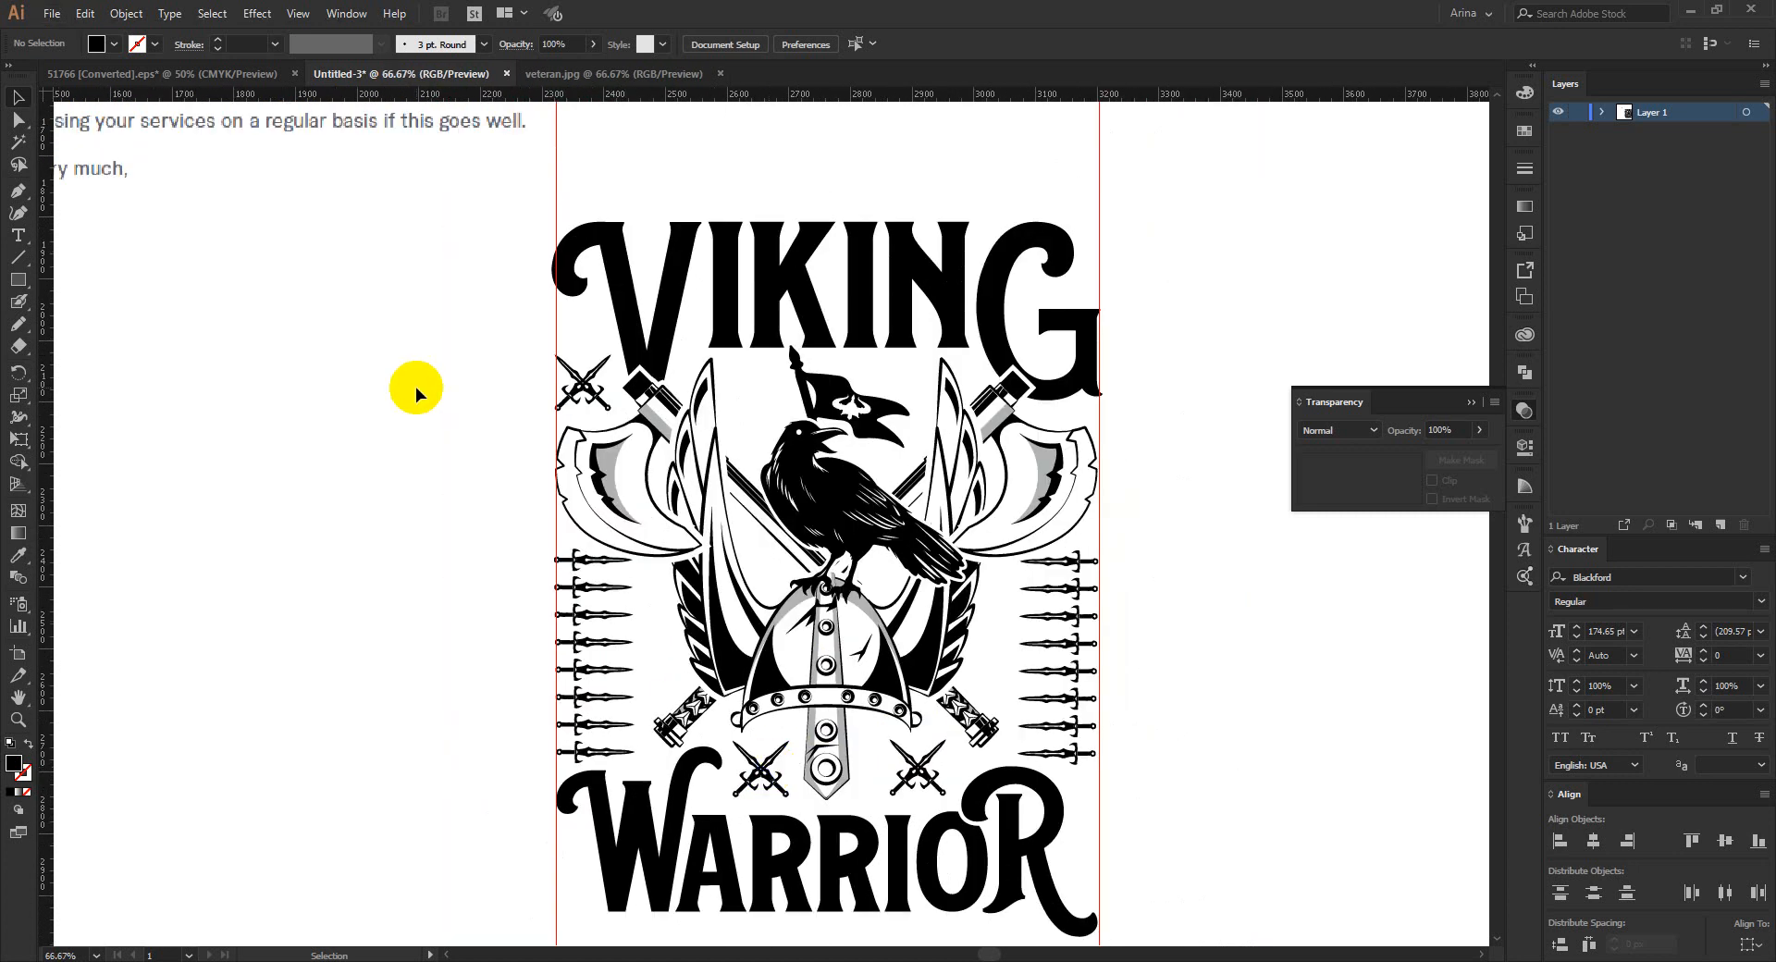
key("ctrl+minus")
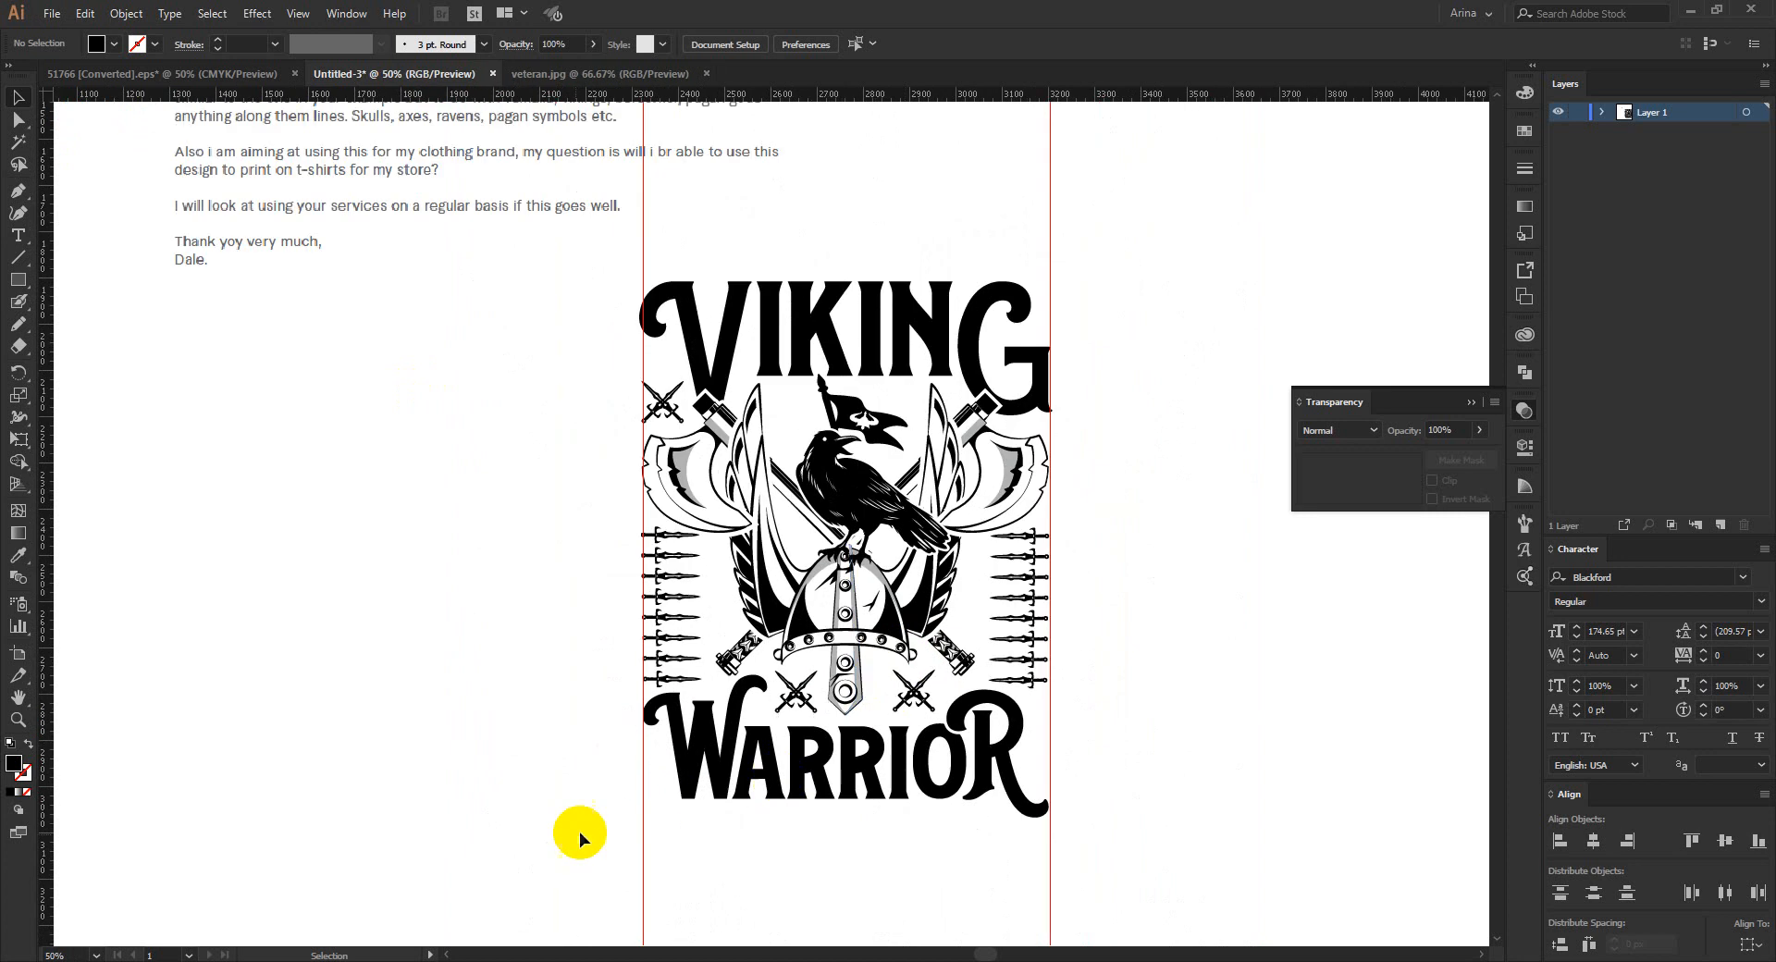
left_click_drag(559, 836, 1251, 949)
key("Delete")
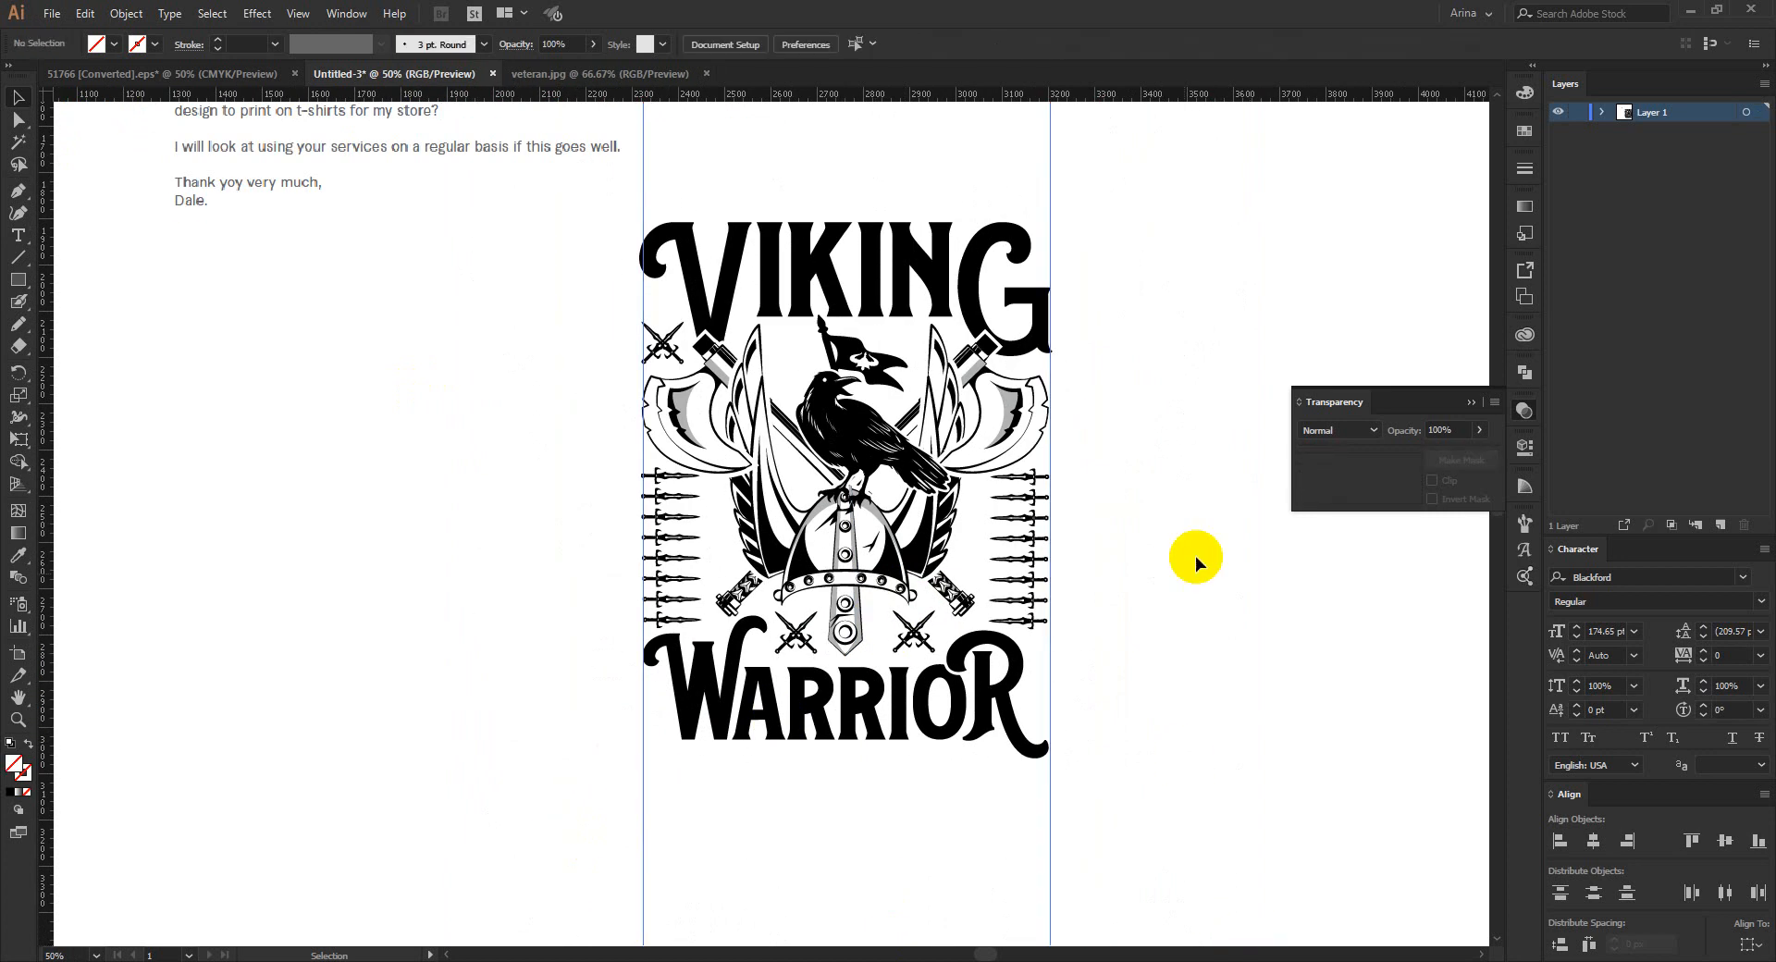
Step: Compare the Viking design with the layout of the veteran.jpg reference, and return to the design document
left_click(810, 276)
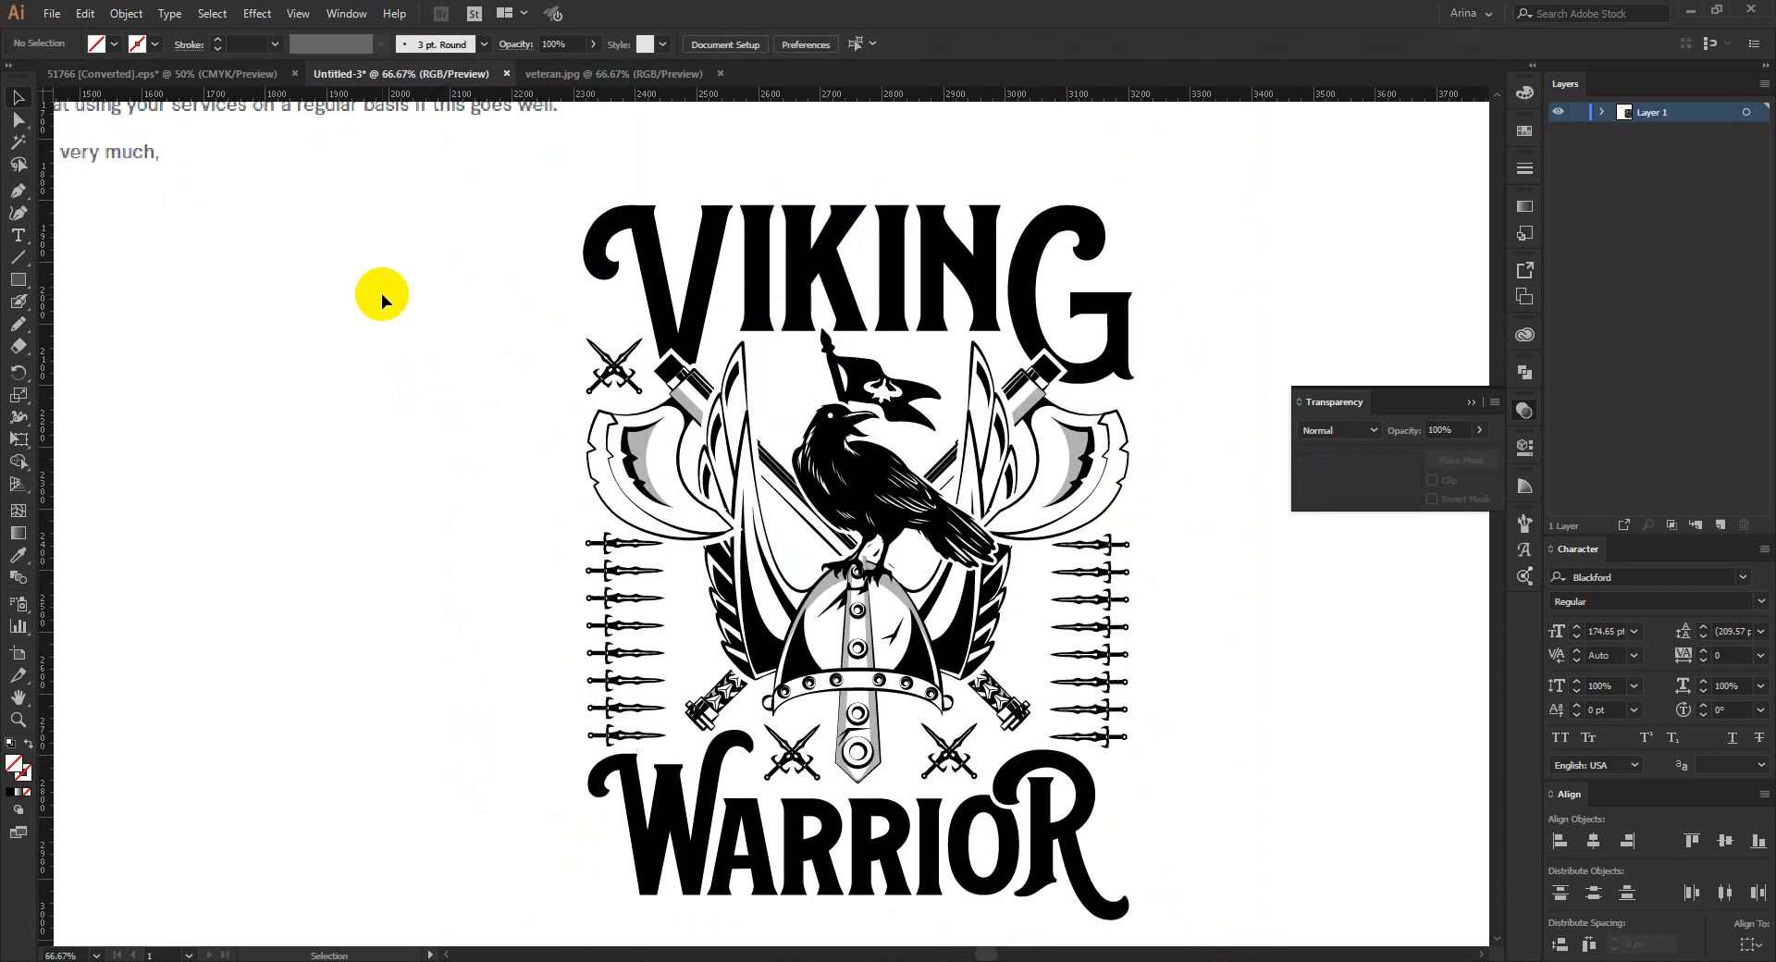
left_click_drag(401, 358, 401, 339)
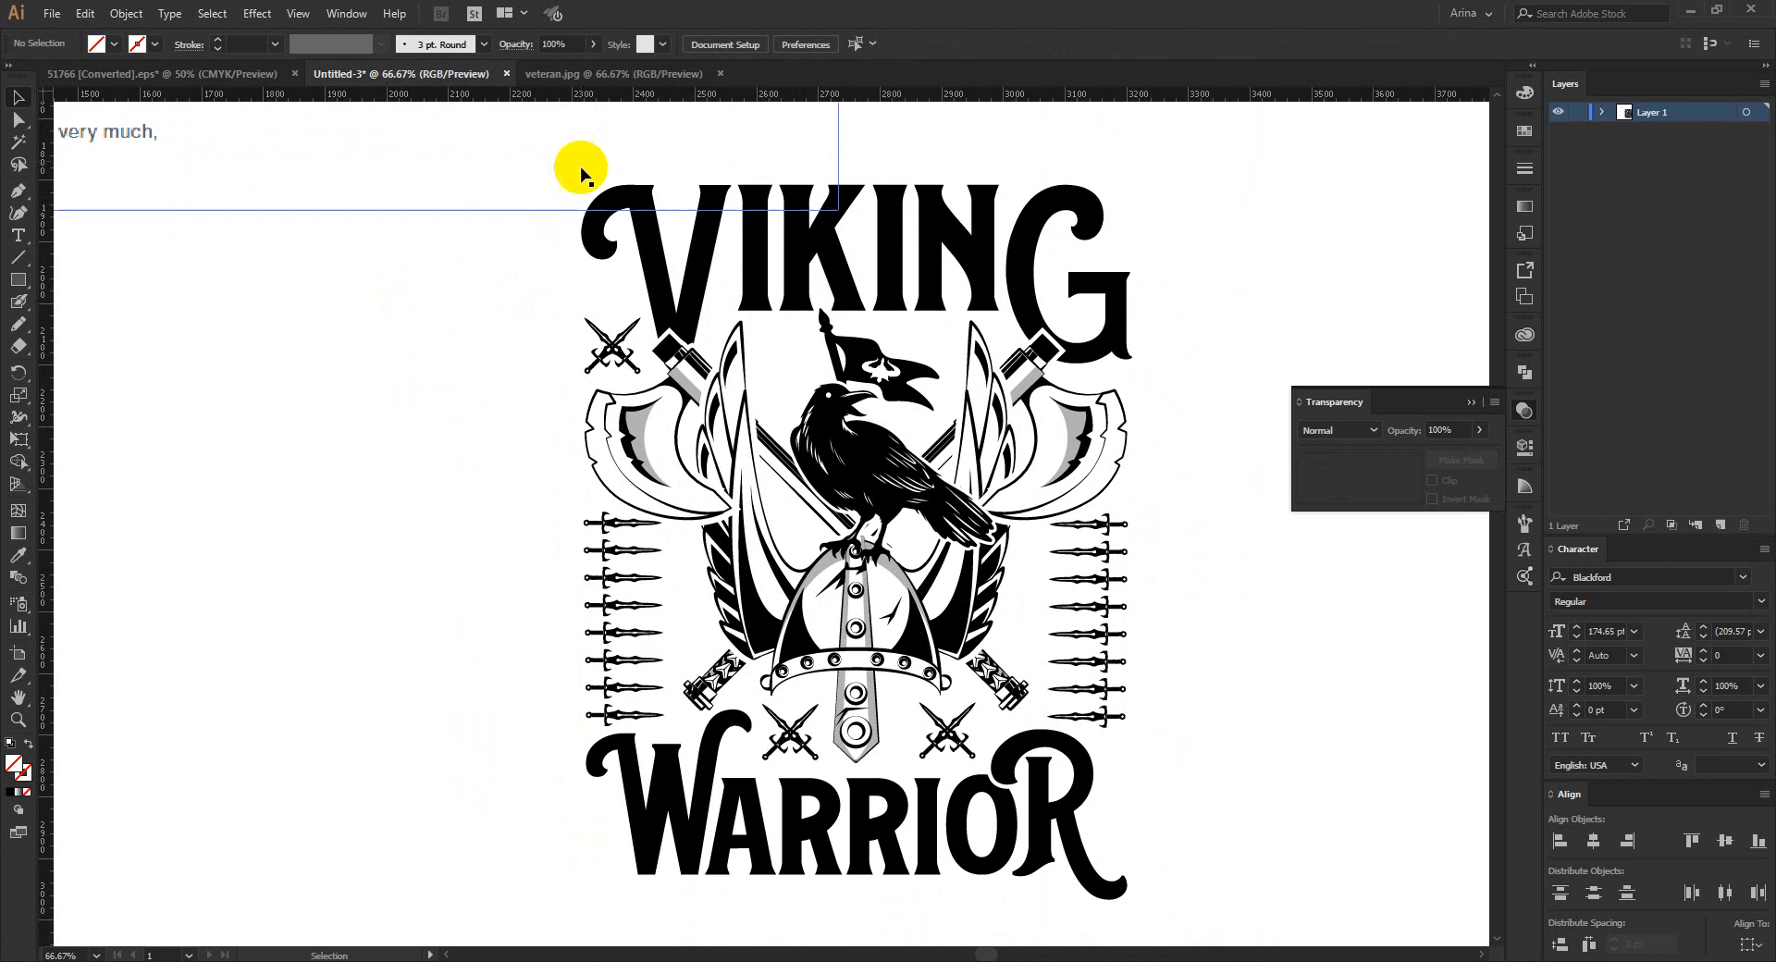
left_click(603, 73)
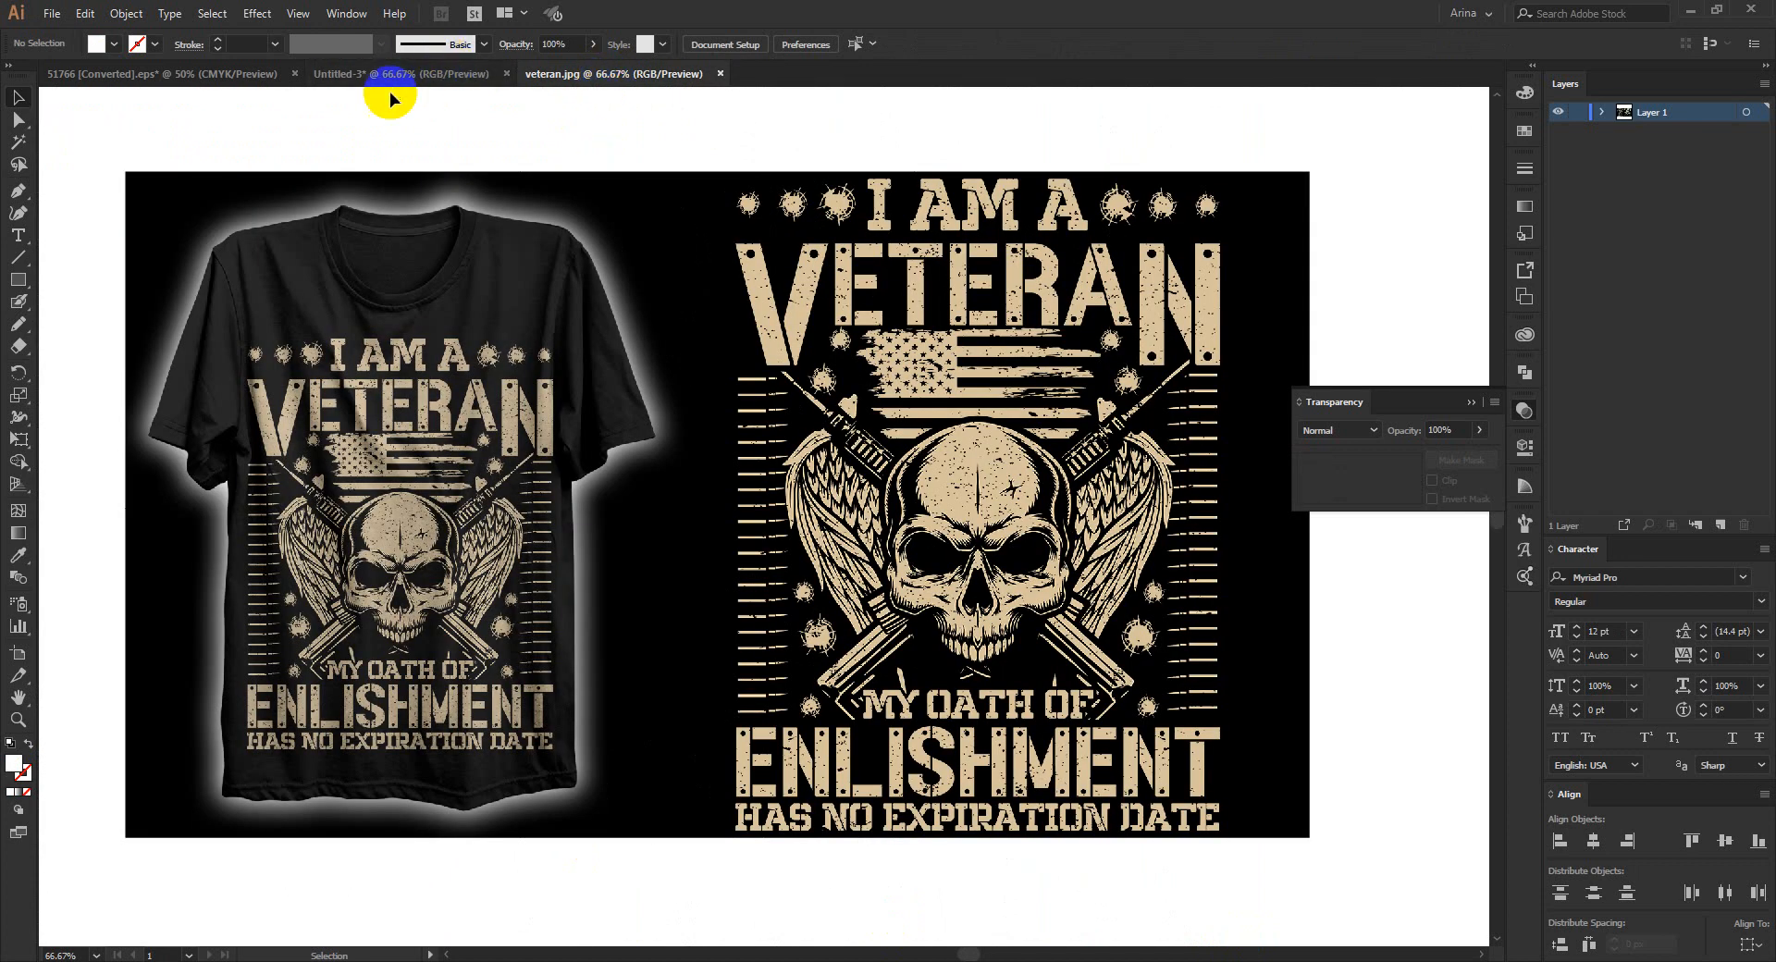
left_click(390, 77)
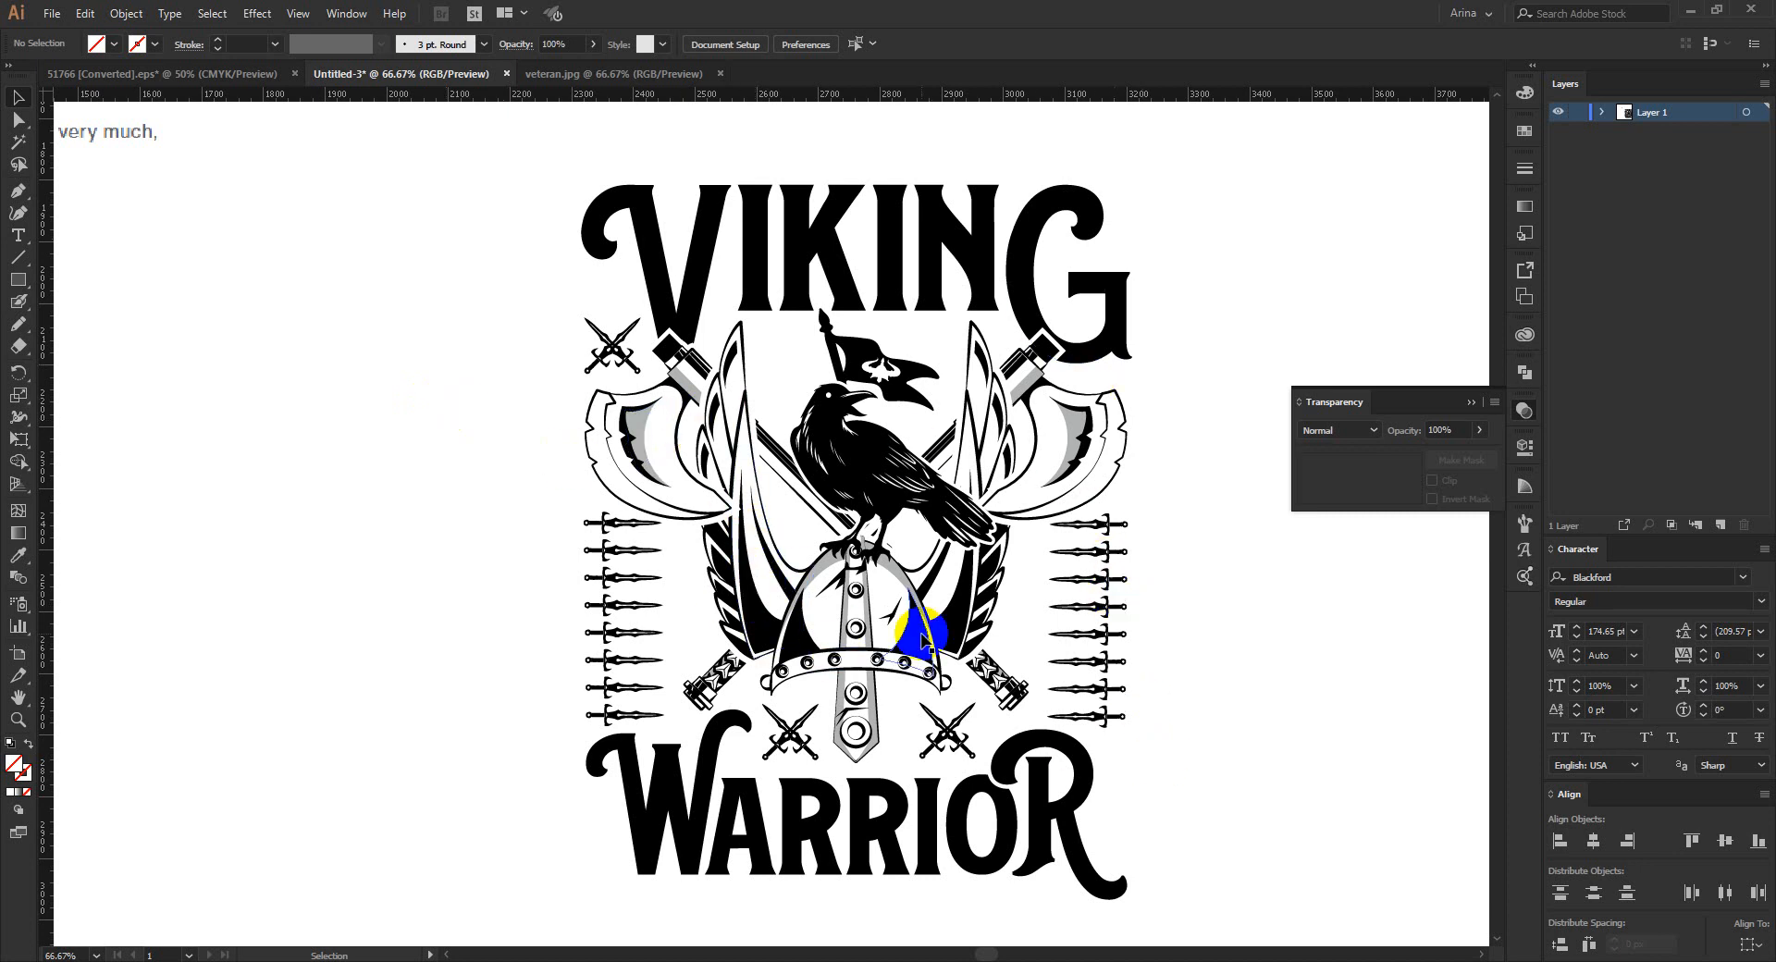
left_click(920, 634)
left_click(430, 591)
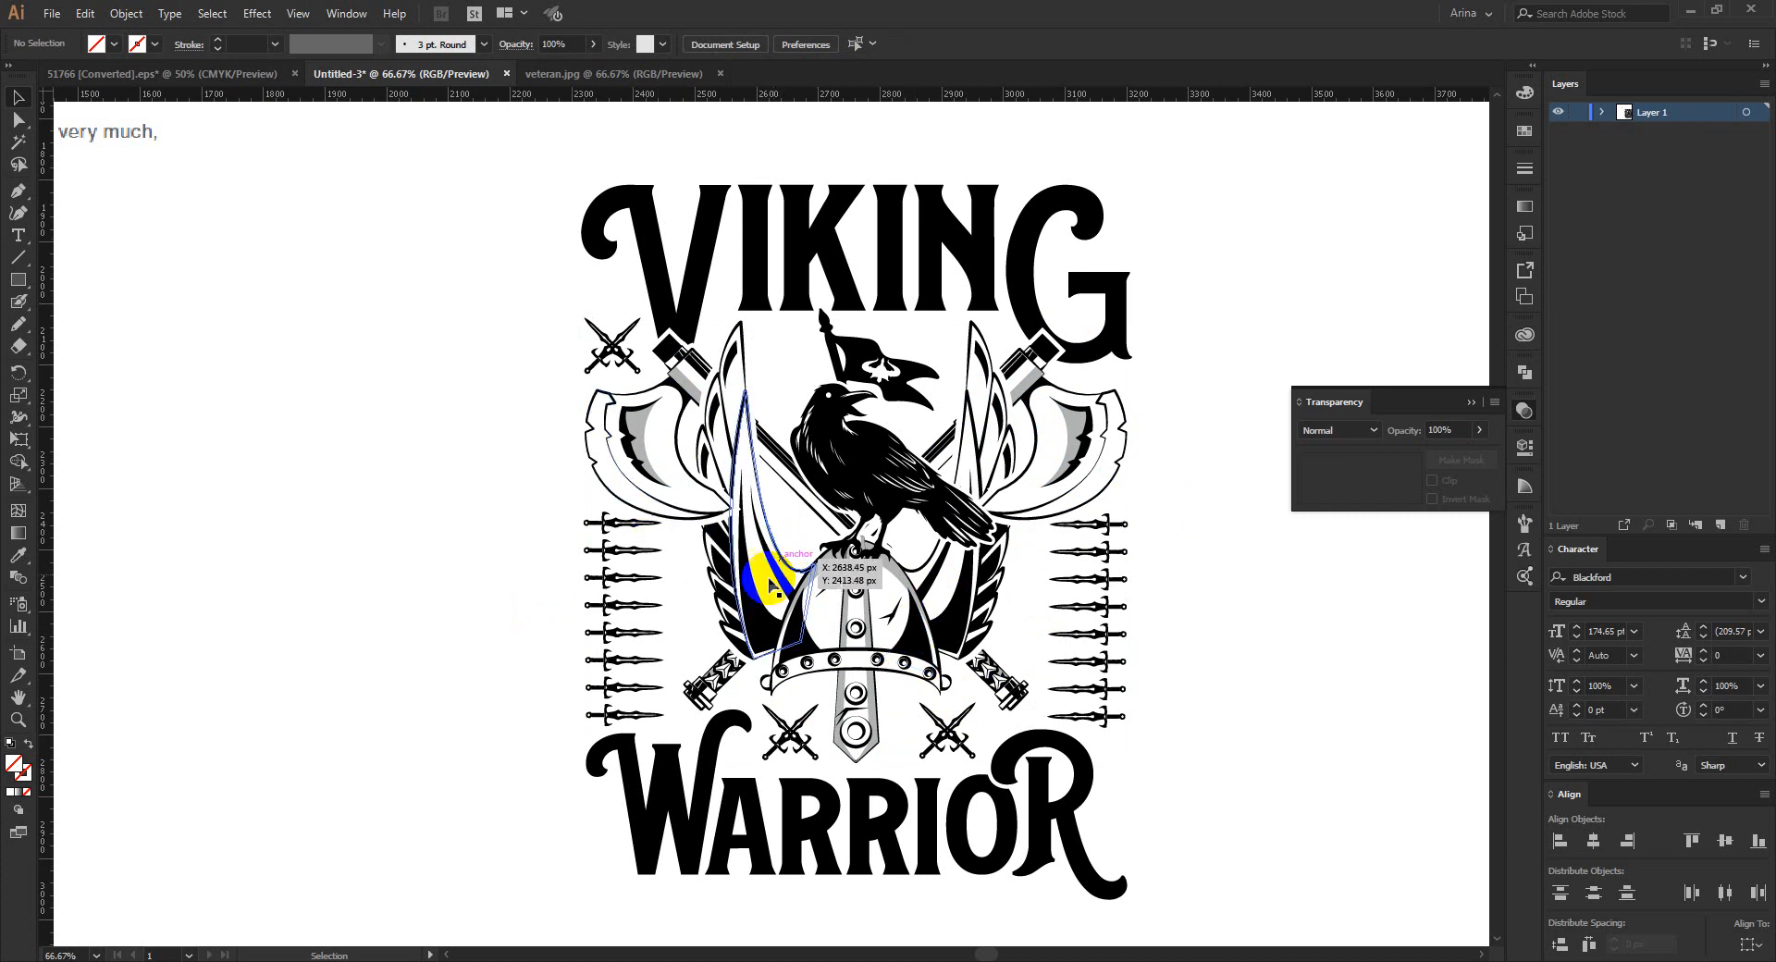
left_click(758, 615)
left_click(344, 561)
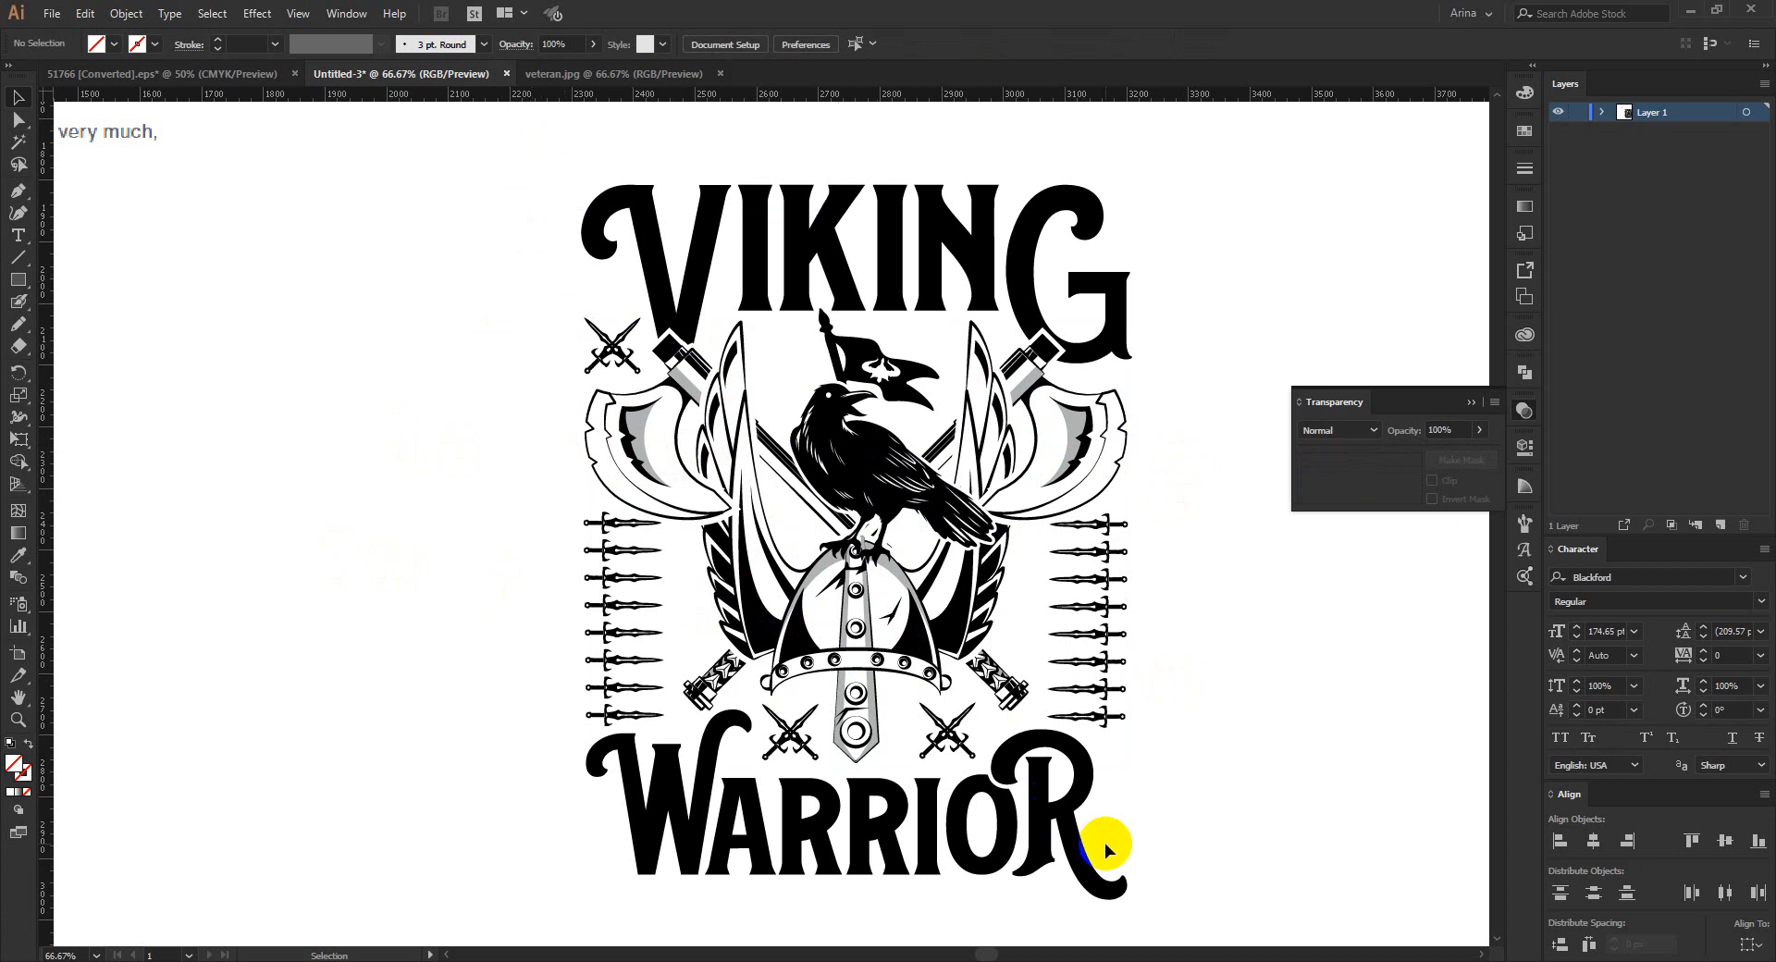
Step: Move the entire Viking design, excluding the client's brief text, down clear of the brief and deselect it
left_click_drag(1233, 904, 484, 178)
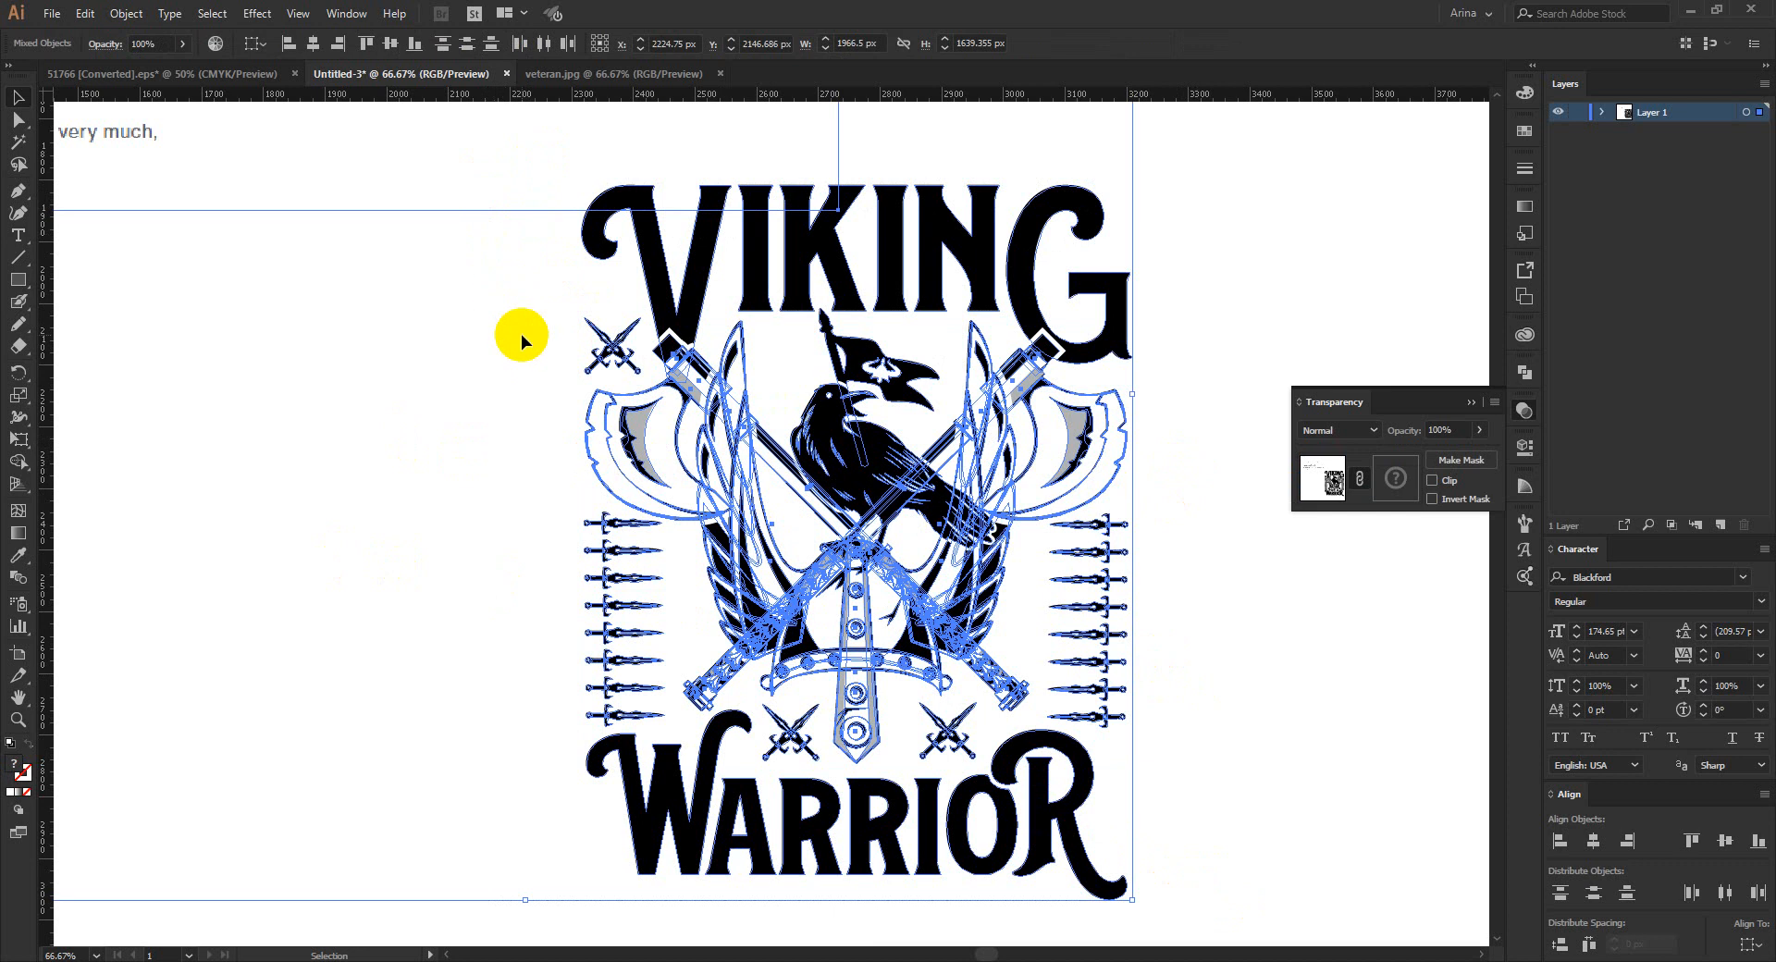
left_click(714, 444)
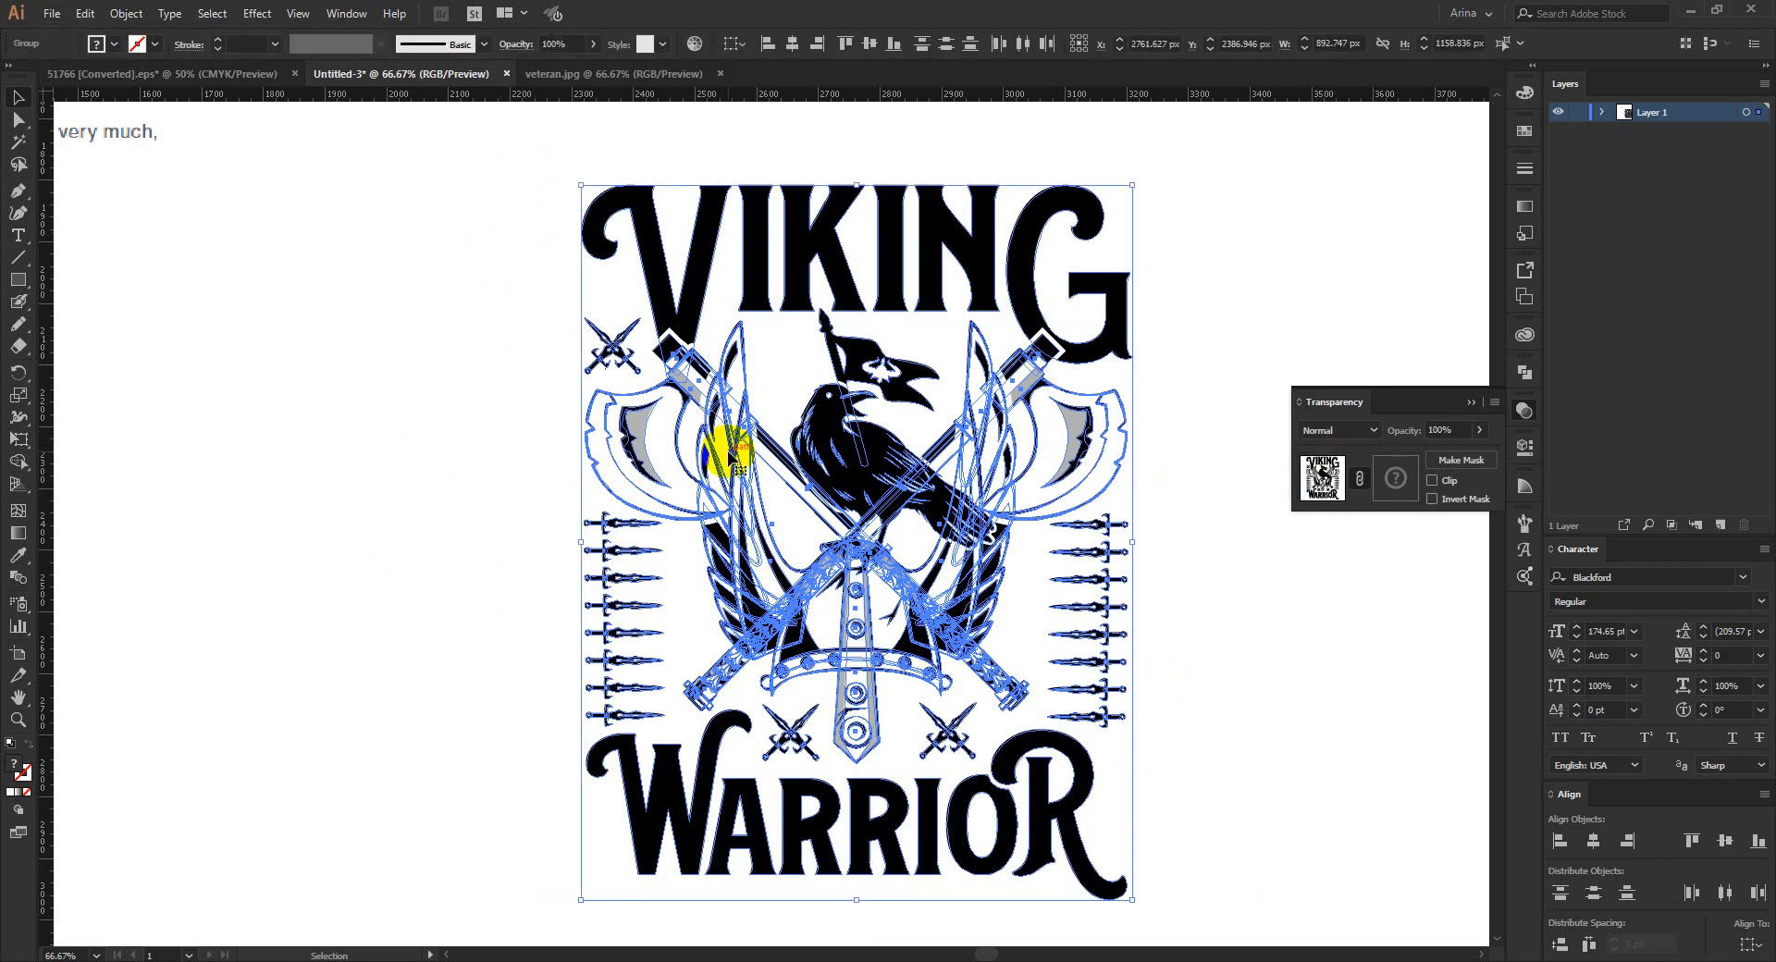
scroll(730, 428, "down", 2)
left_click_drag(839, 431, 838, 509)
scroll(817, 698, "up", 1)
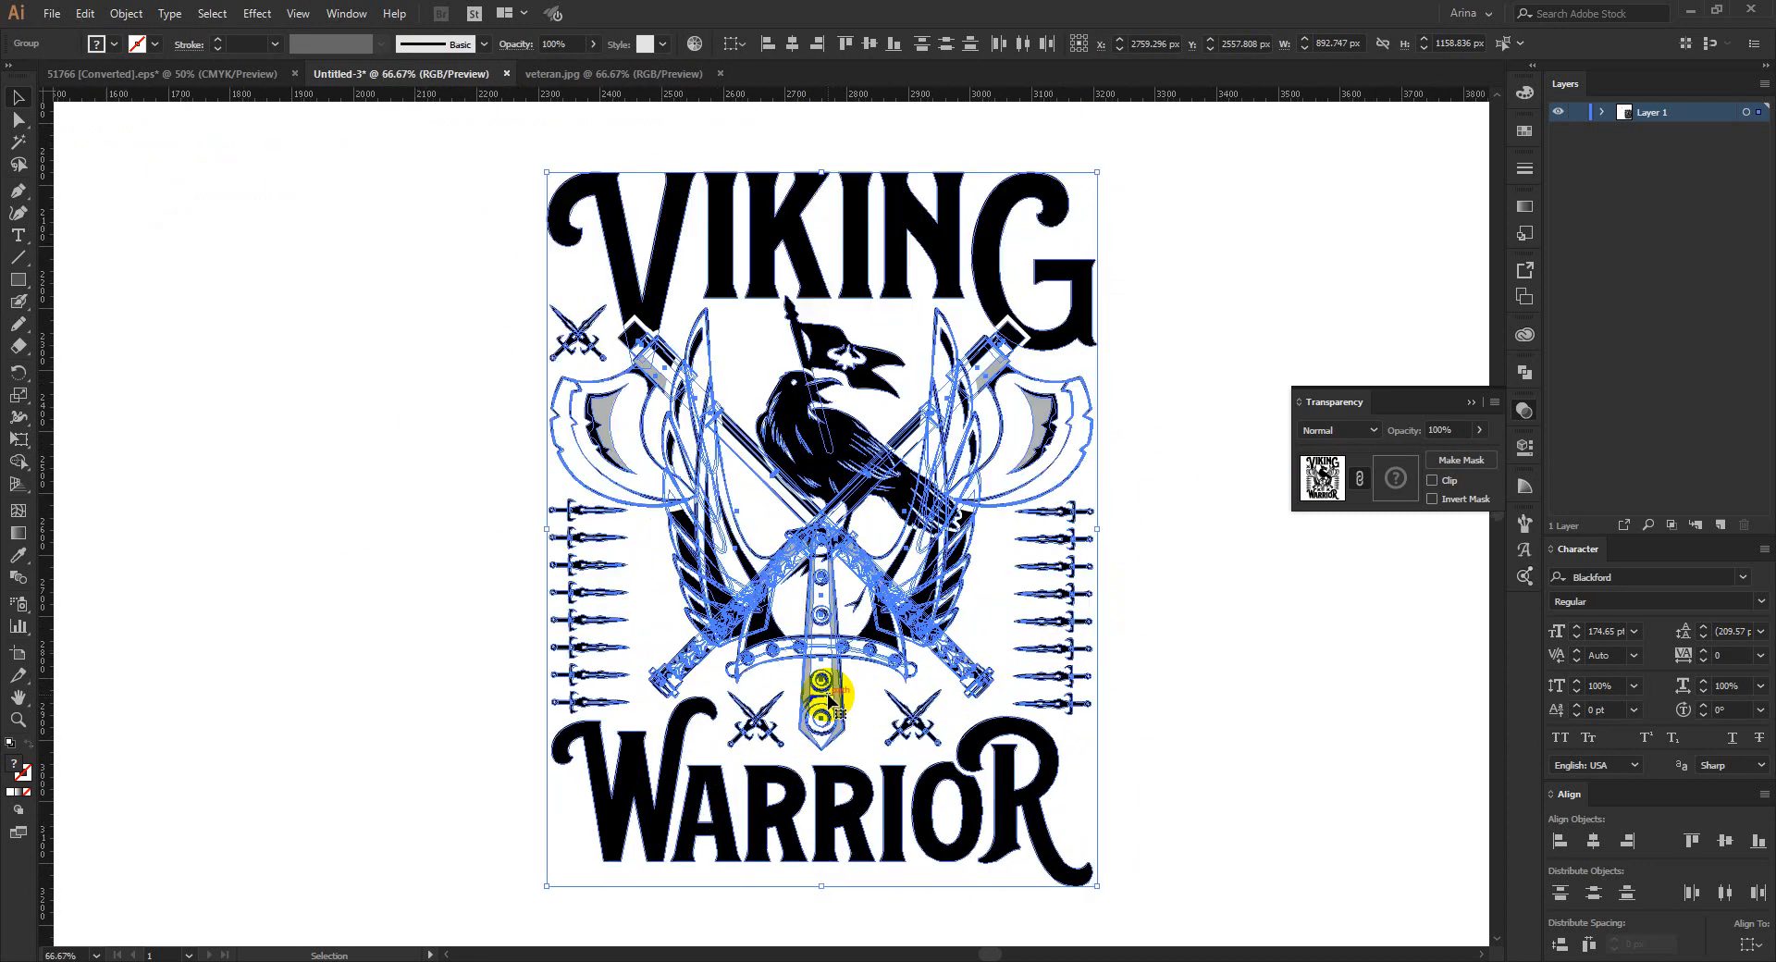
left_click(263, 482)
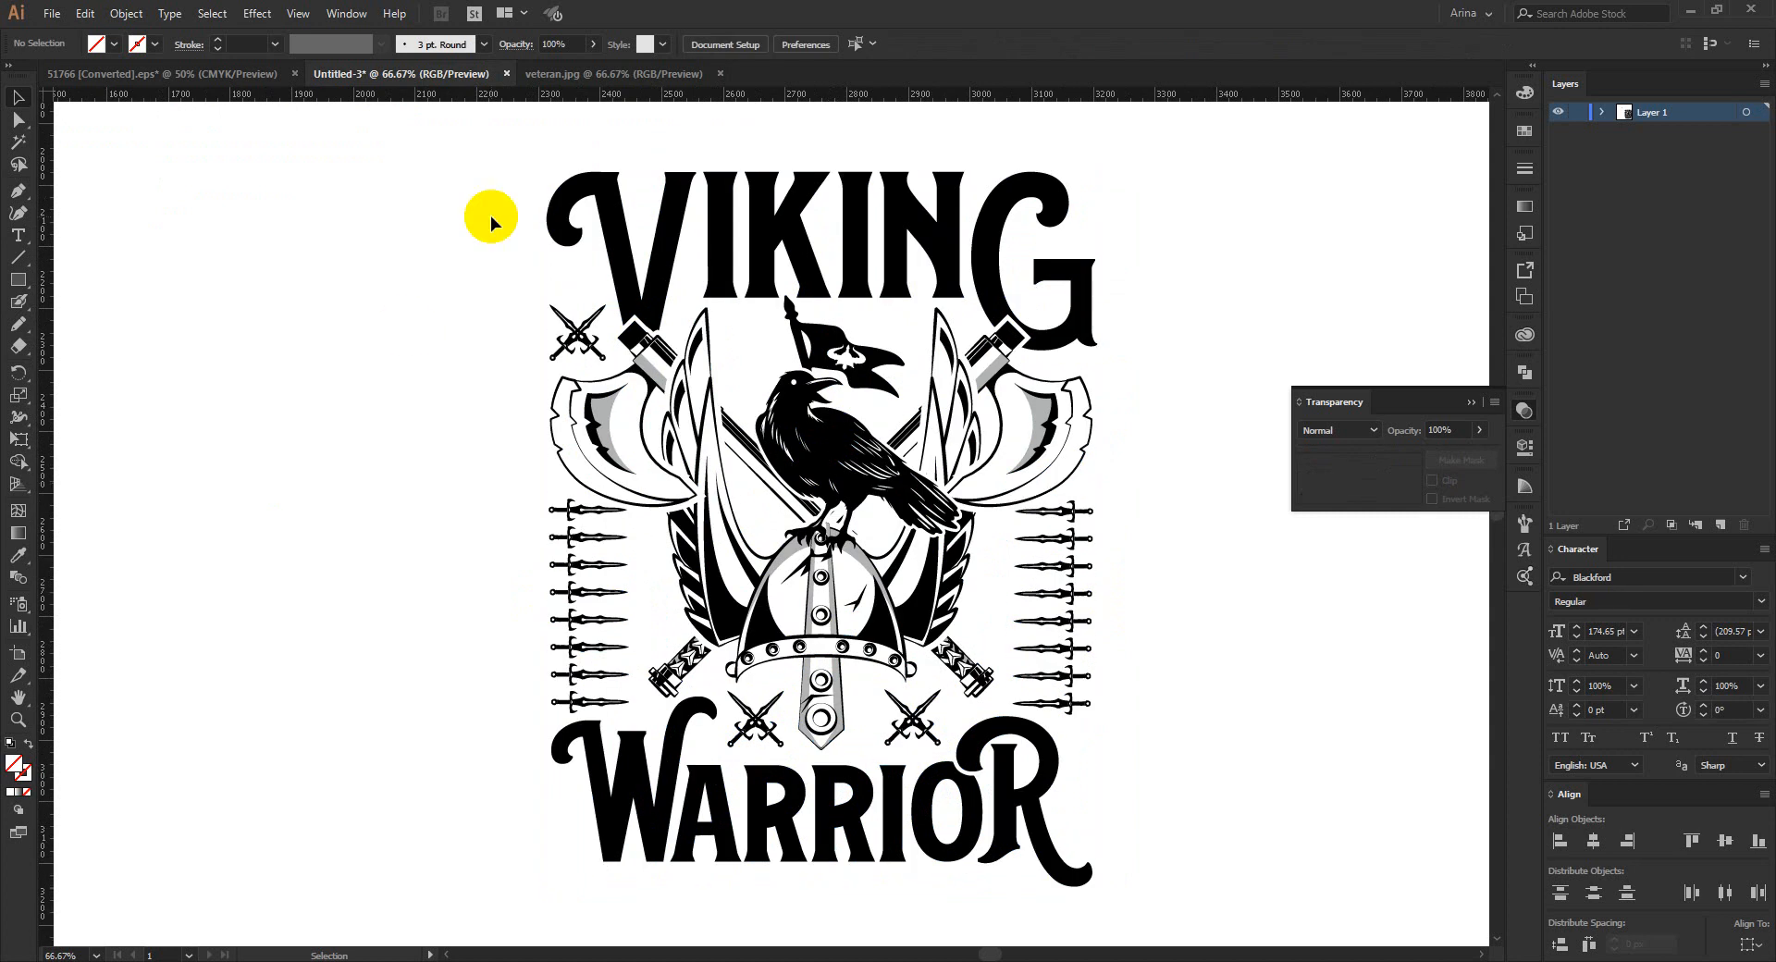
left_click_drag(508, 144, 1224, 914)
left_click(1224, 911)
mouse_move(1174, 910)
left_mouse_down()
mouse_move(678, 324)
mouse_move(477, 139)
mouse_move(1162, 903)
left_mouse_up()
left_click(381, 288)
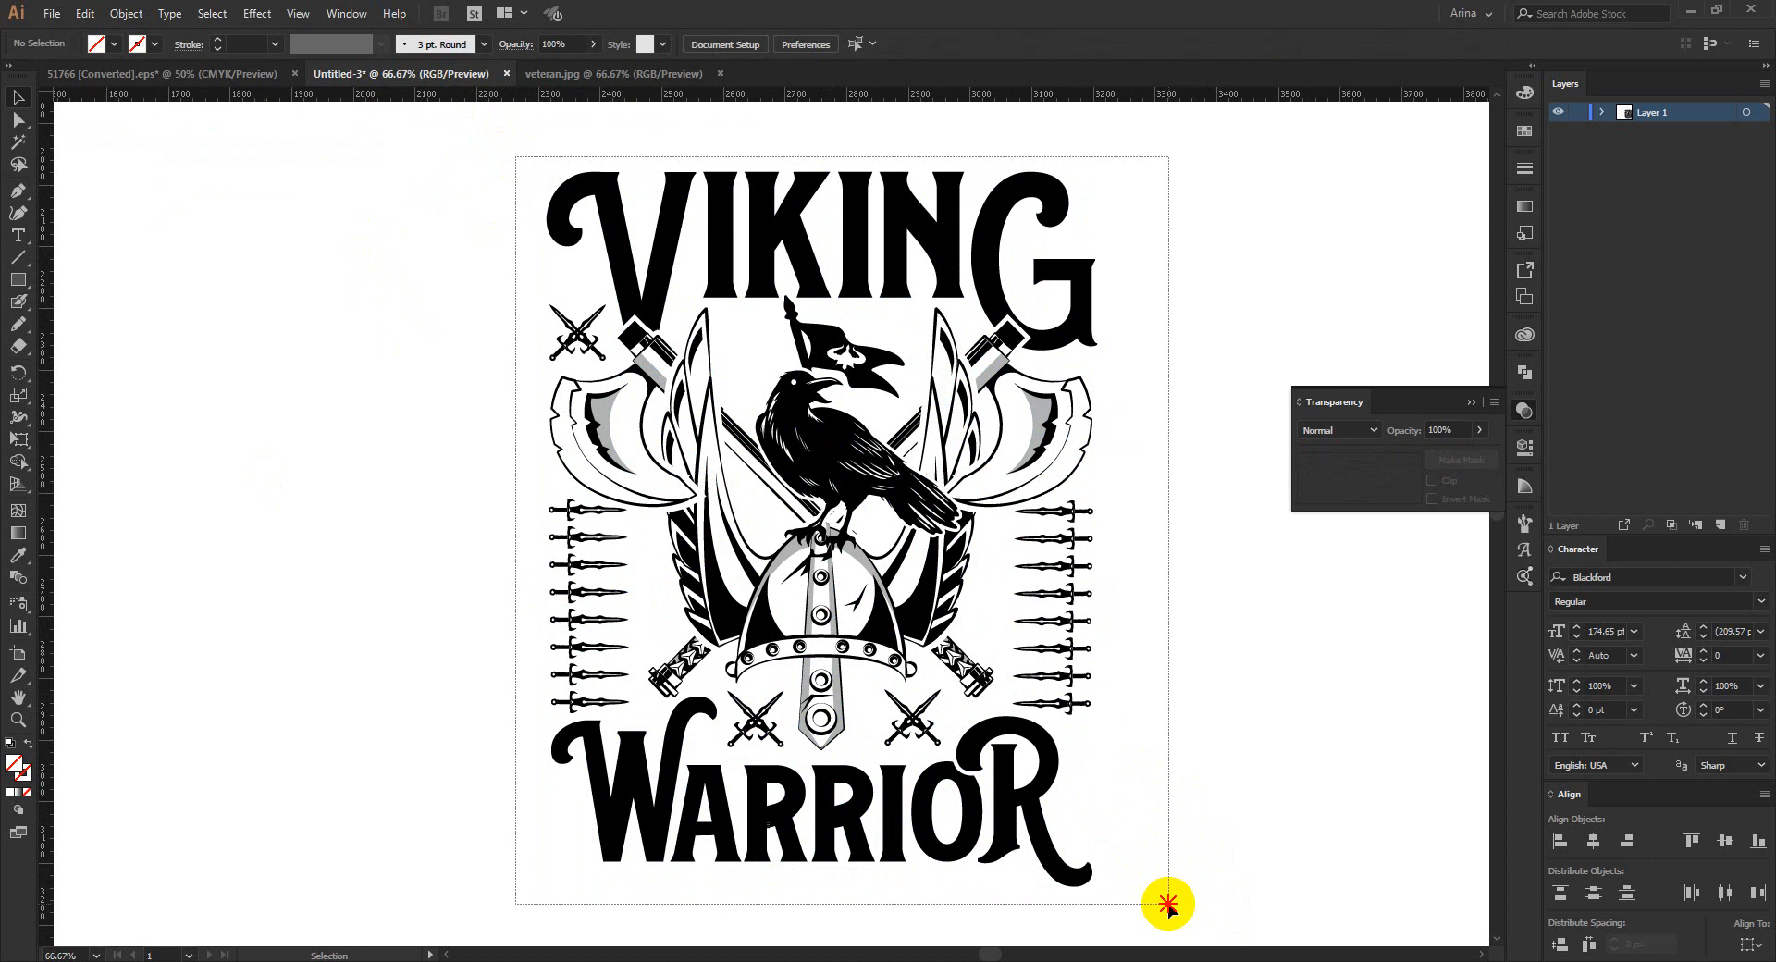
left_click(1207, 814)
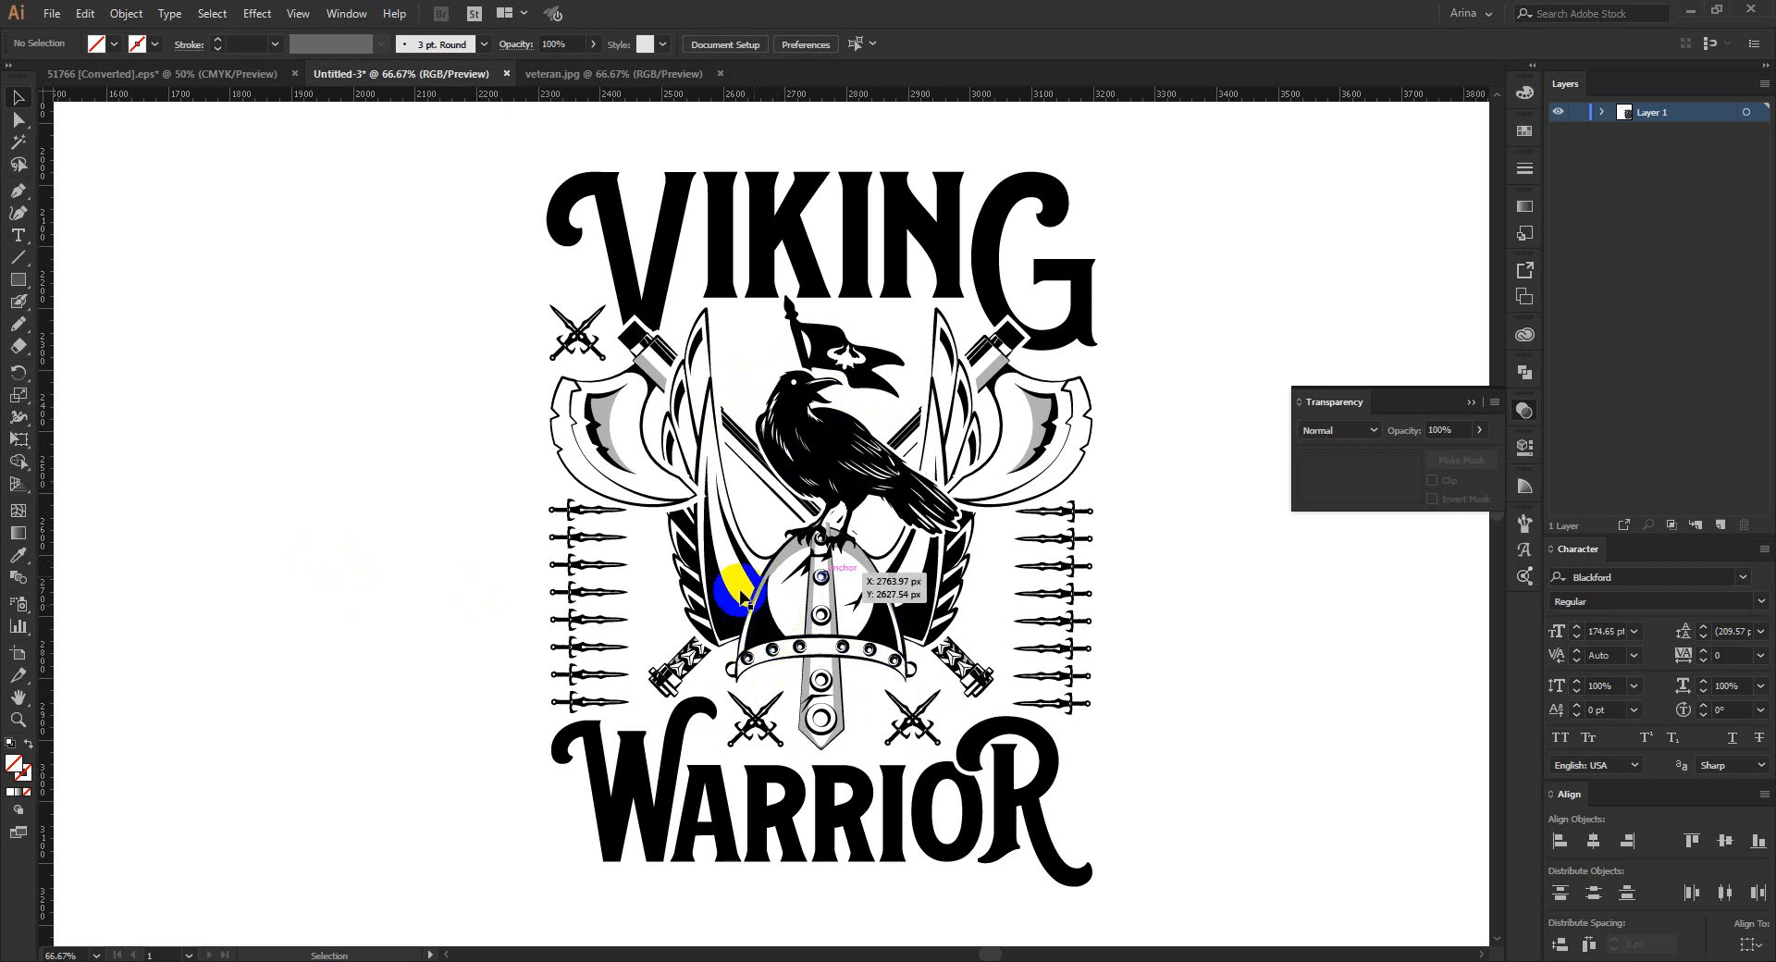
Step: Draw a straight horizontal line about 765 px long below the WARRIOR lettering with the Pen tool
left_click(19, 324)
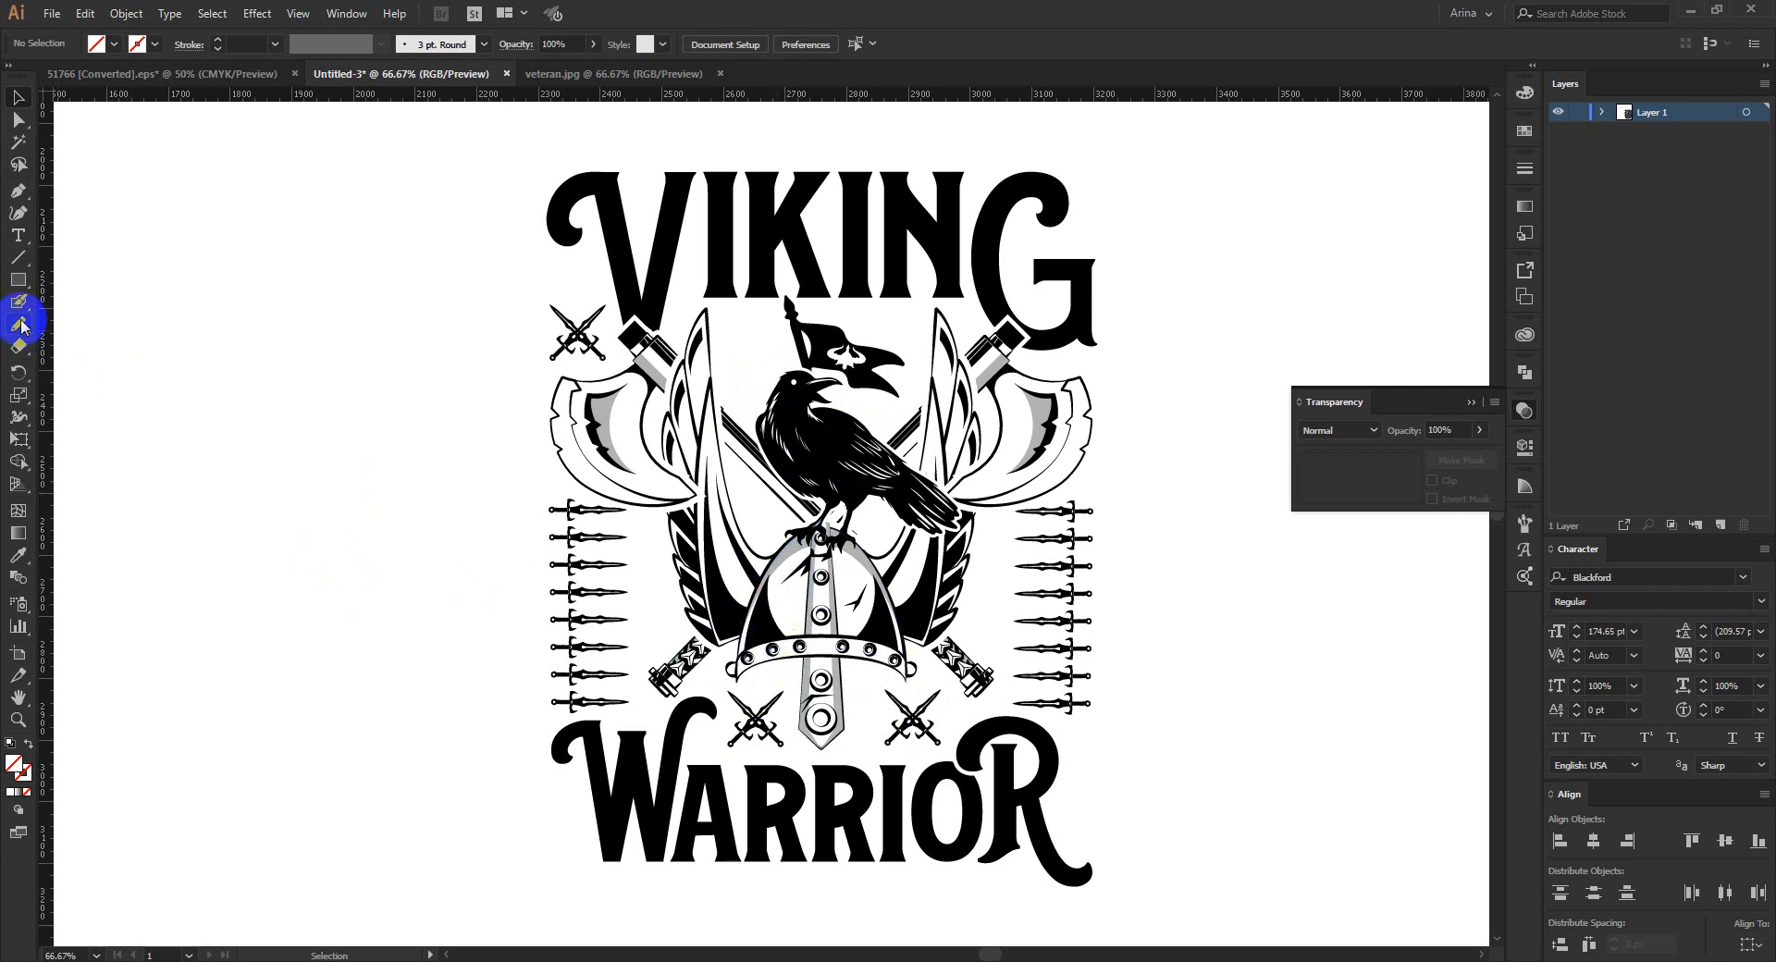
left_click(16, 215)
left_click(18, 193)
scroll(873, 674, "down", 2)
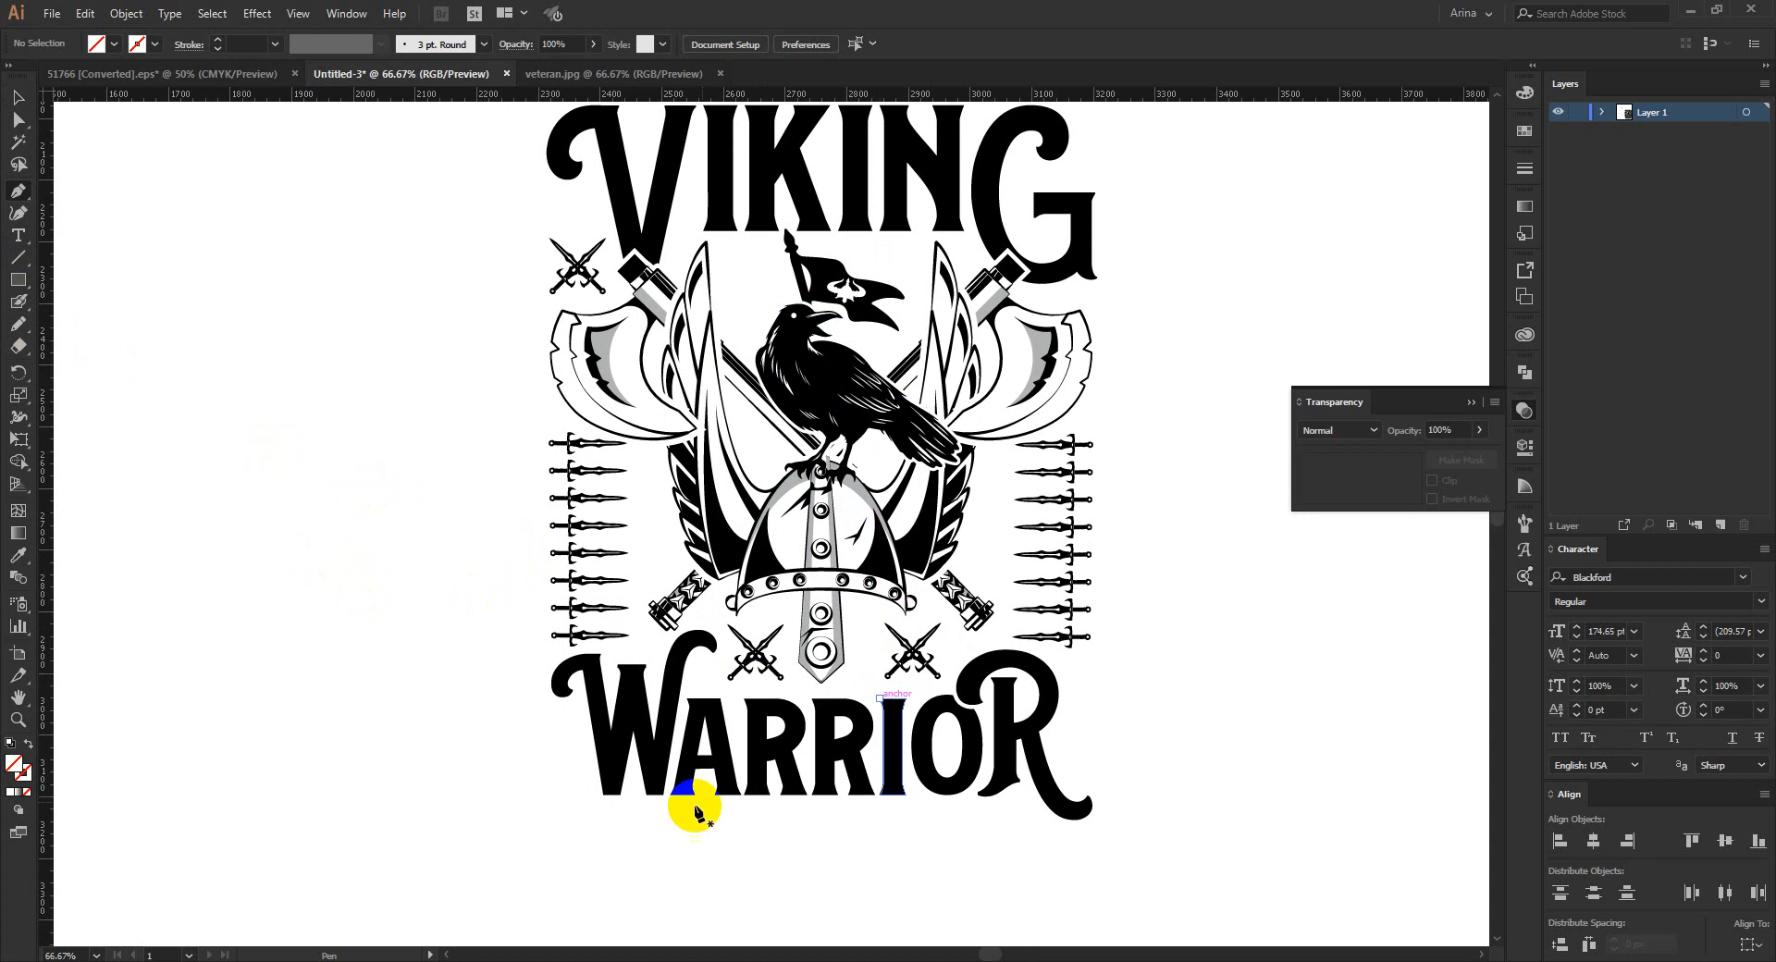
left_click(550, 818)
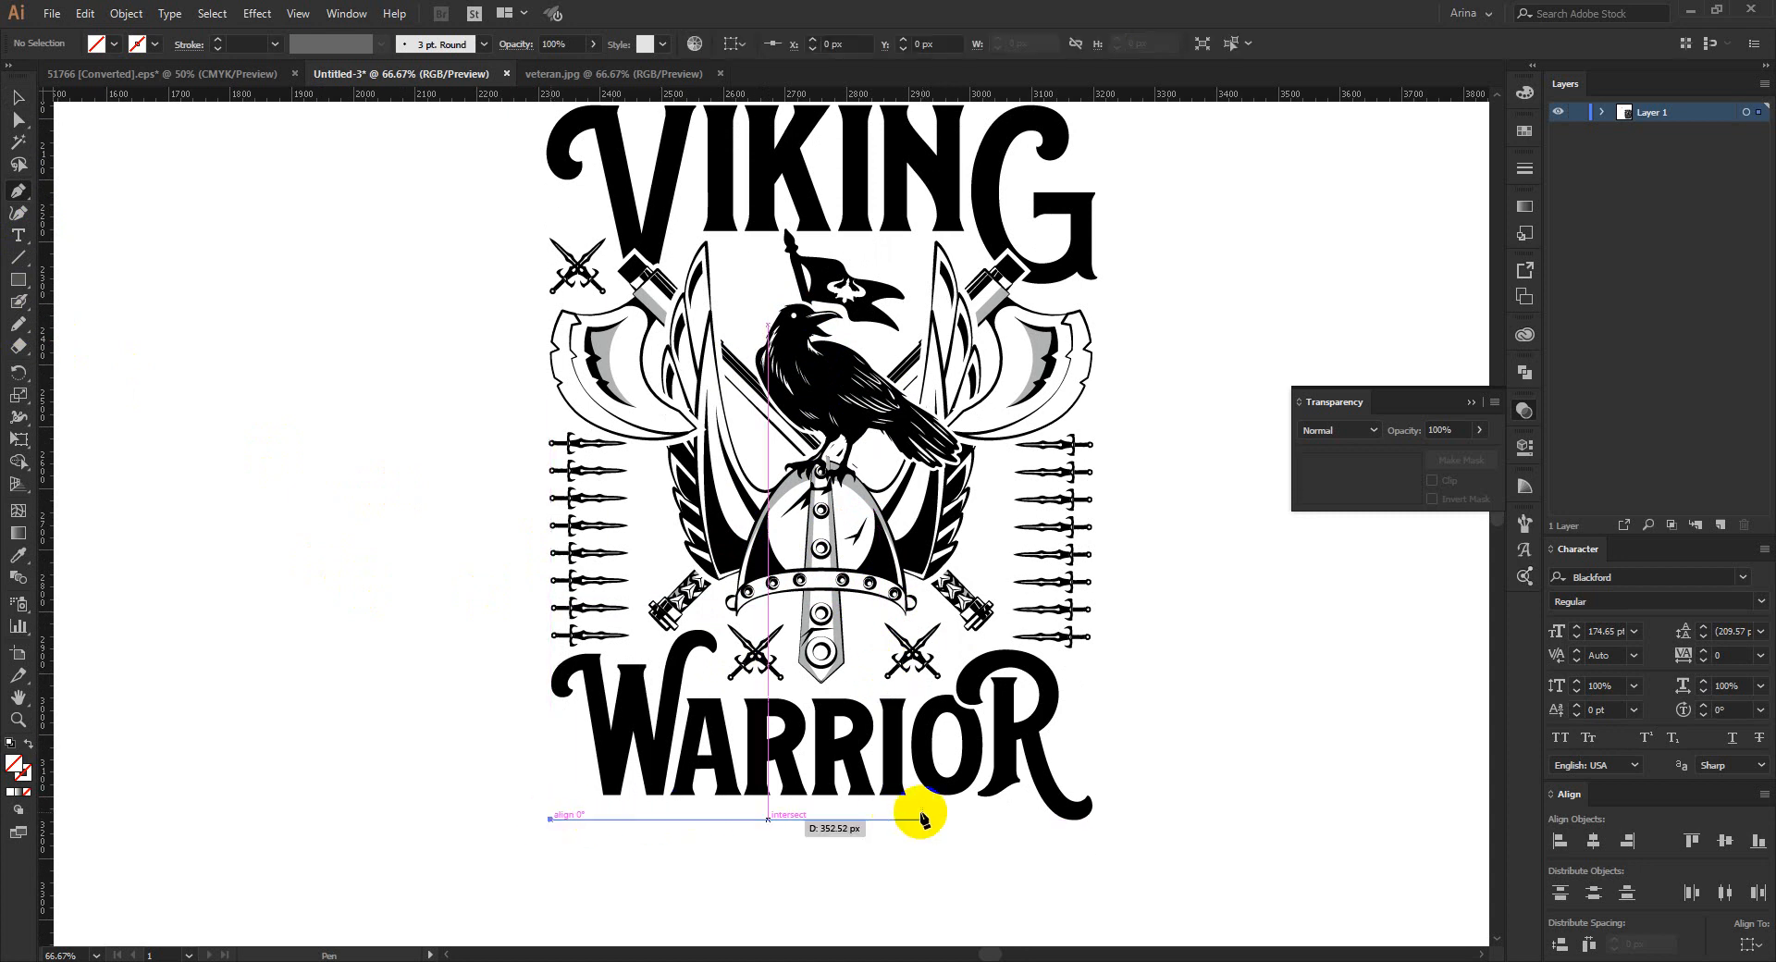
left_click(1014, 819)
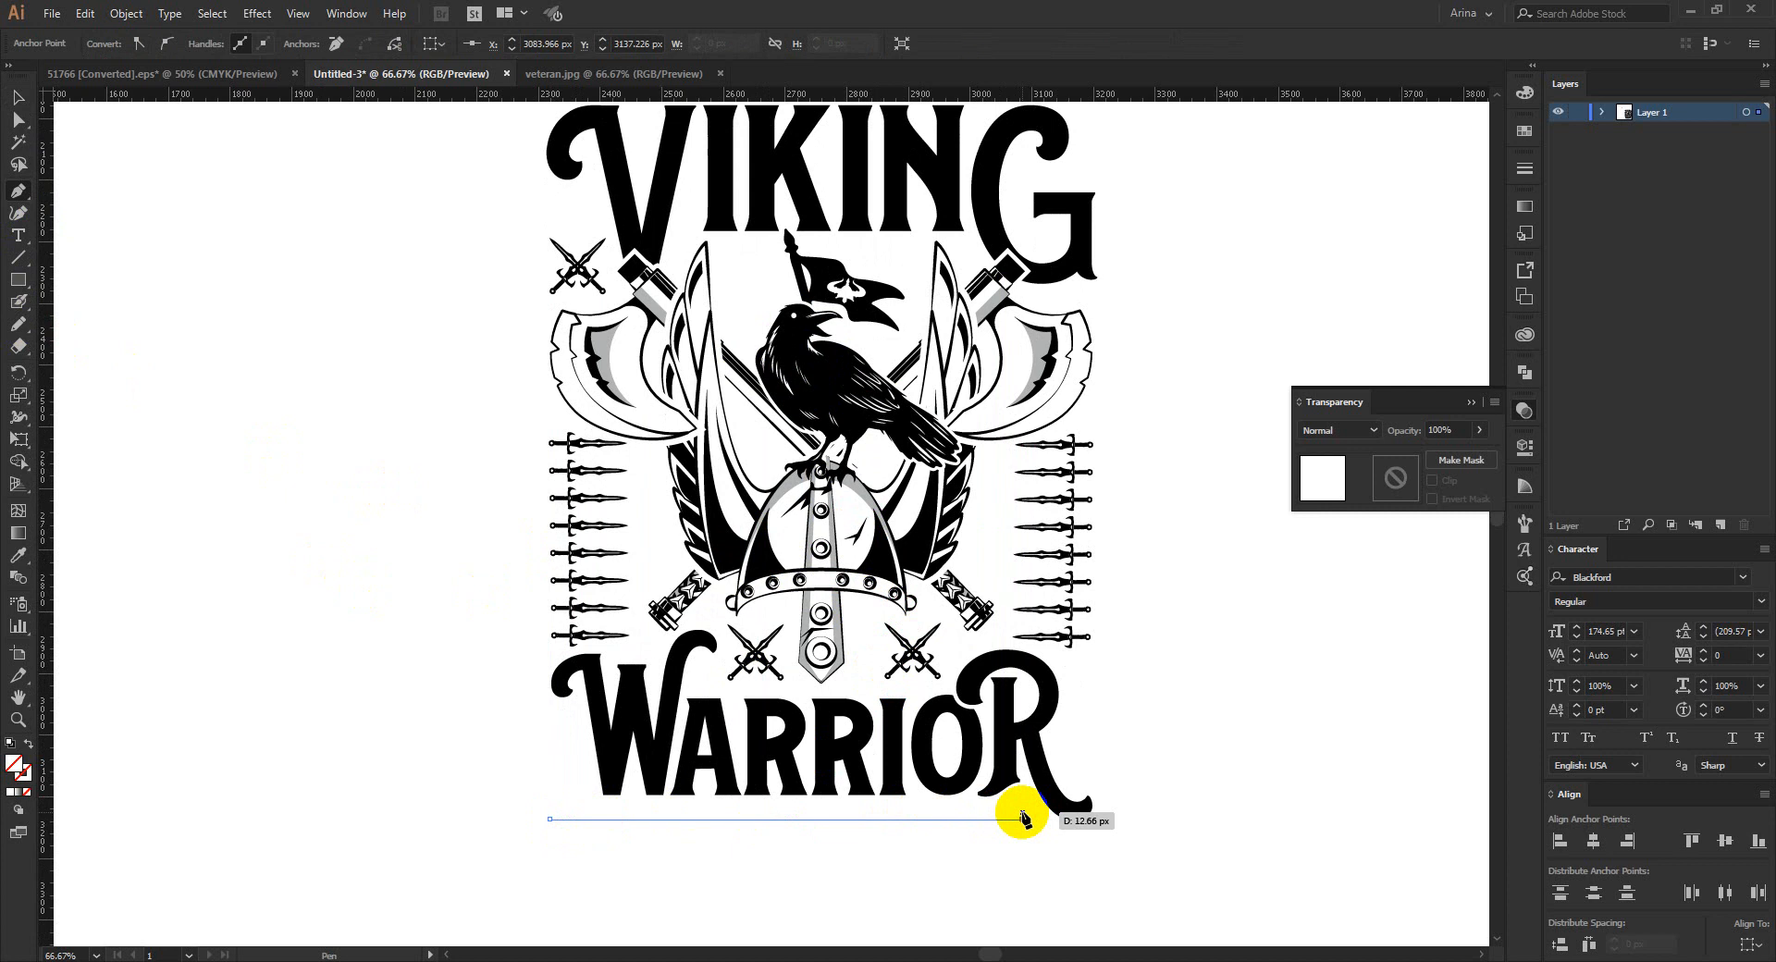
Step: Give the line below WARRIOR a black stroke with a weight of 10 pt
key("v")
left_click(971, 830)
left_click(970, 820)
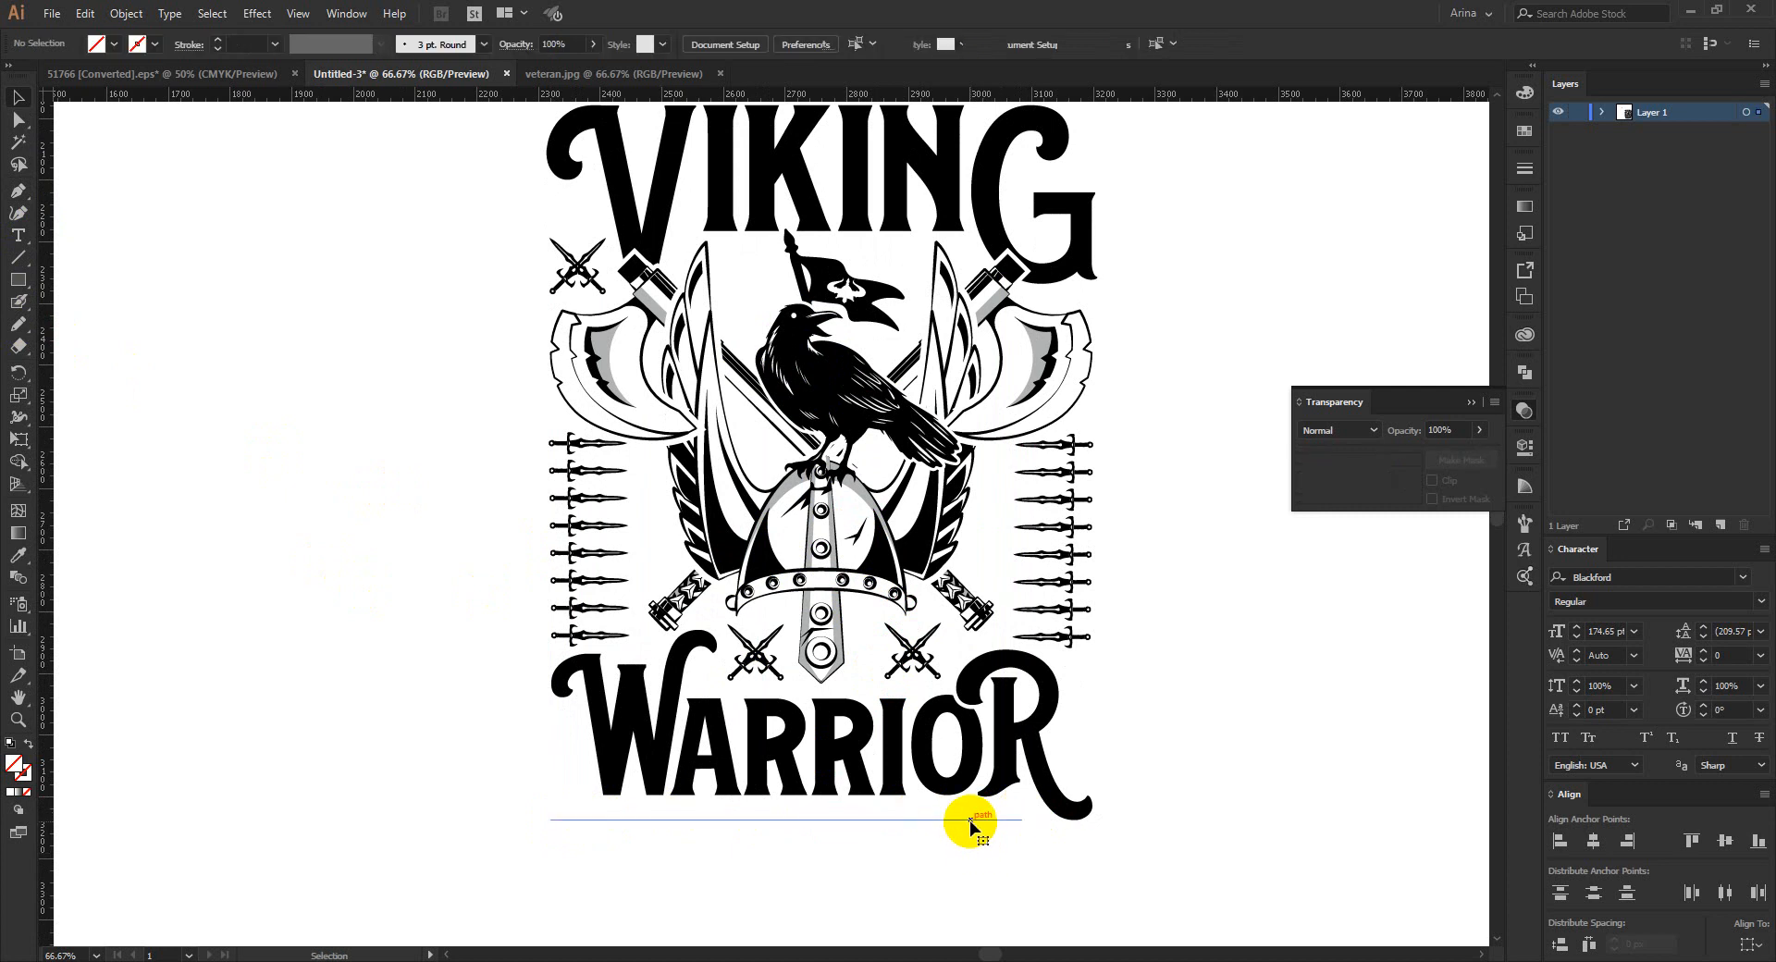
scroll(248, 46, "up", 10)
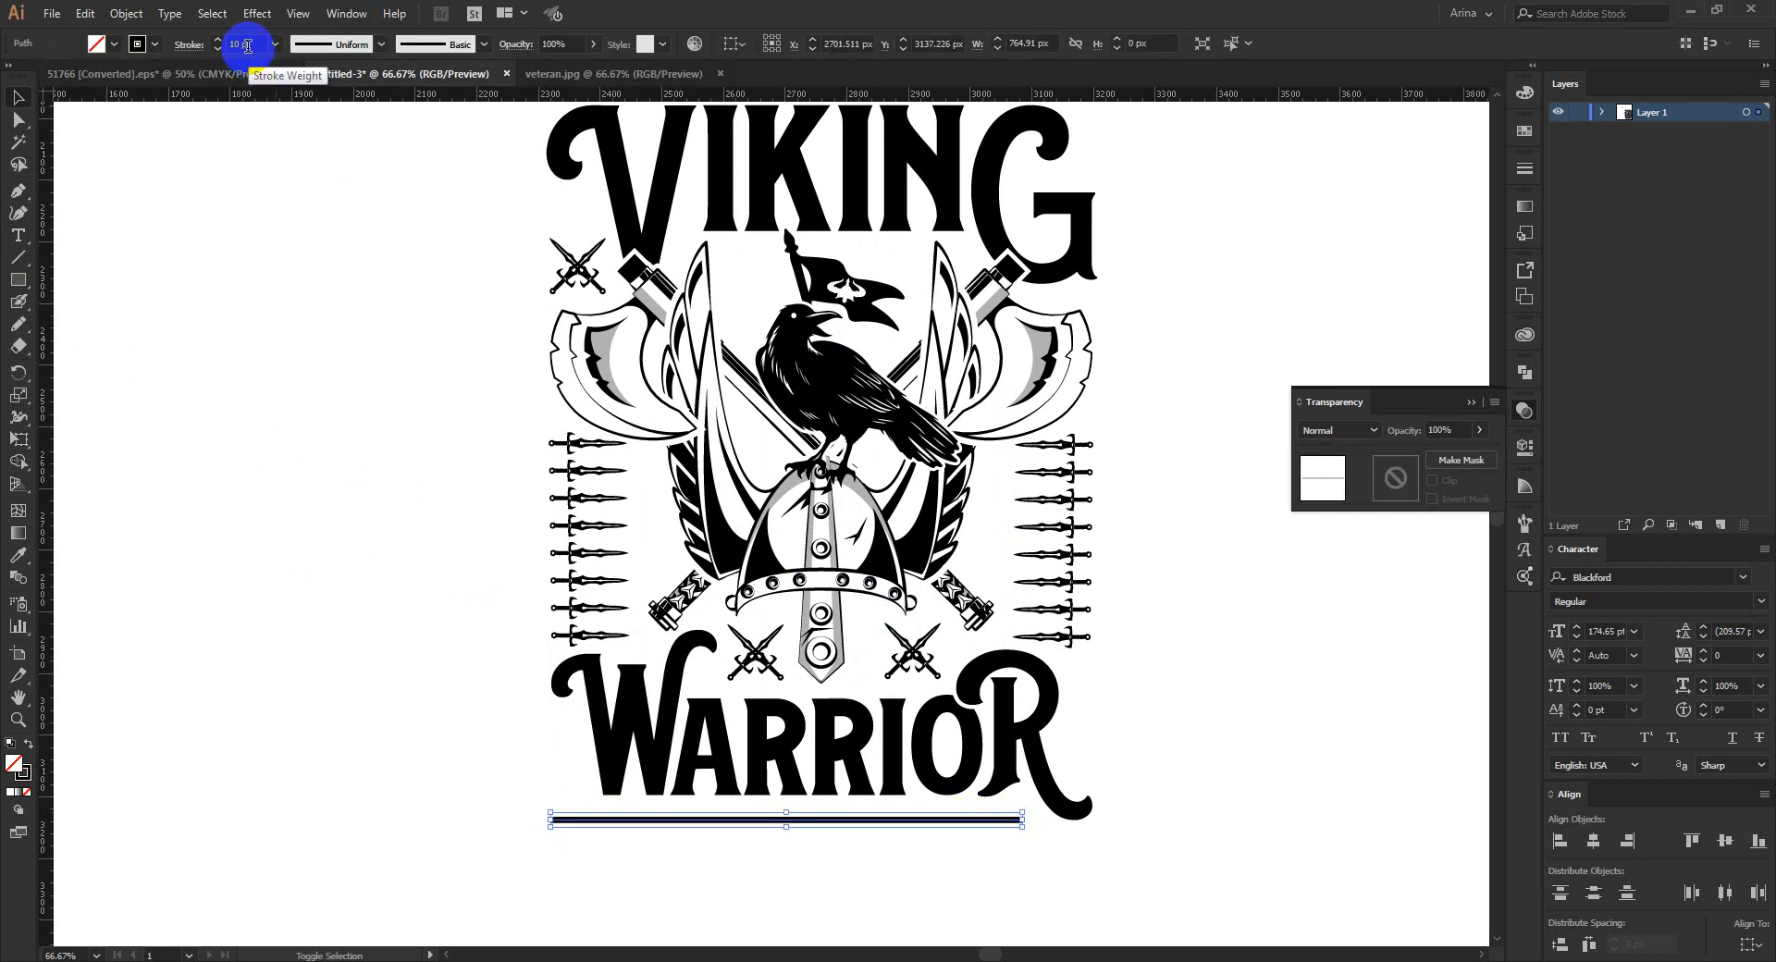
Step: Move the line up closer to the WARRIOR lettering and duplicate it about 23 px below
scroll(939, 881, "up", 1)
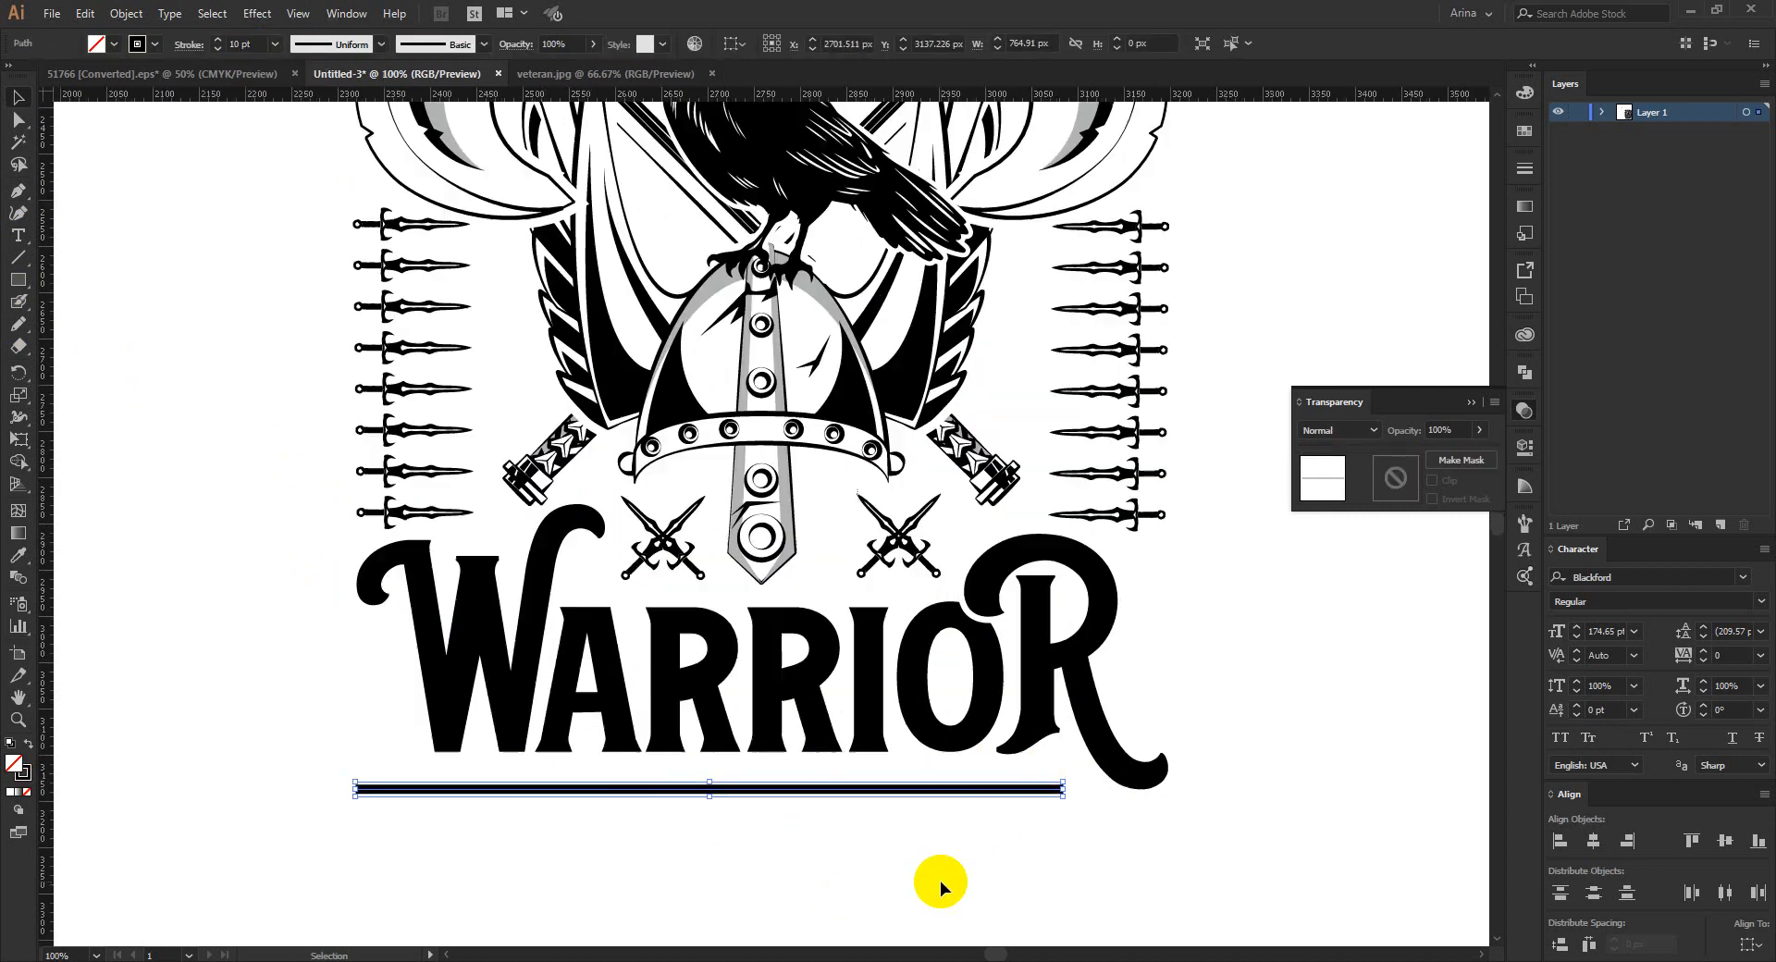
key("Up")
key("Up")
key("Up")
key("Up")
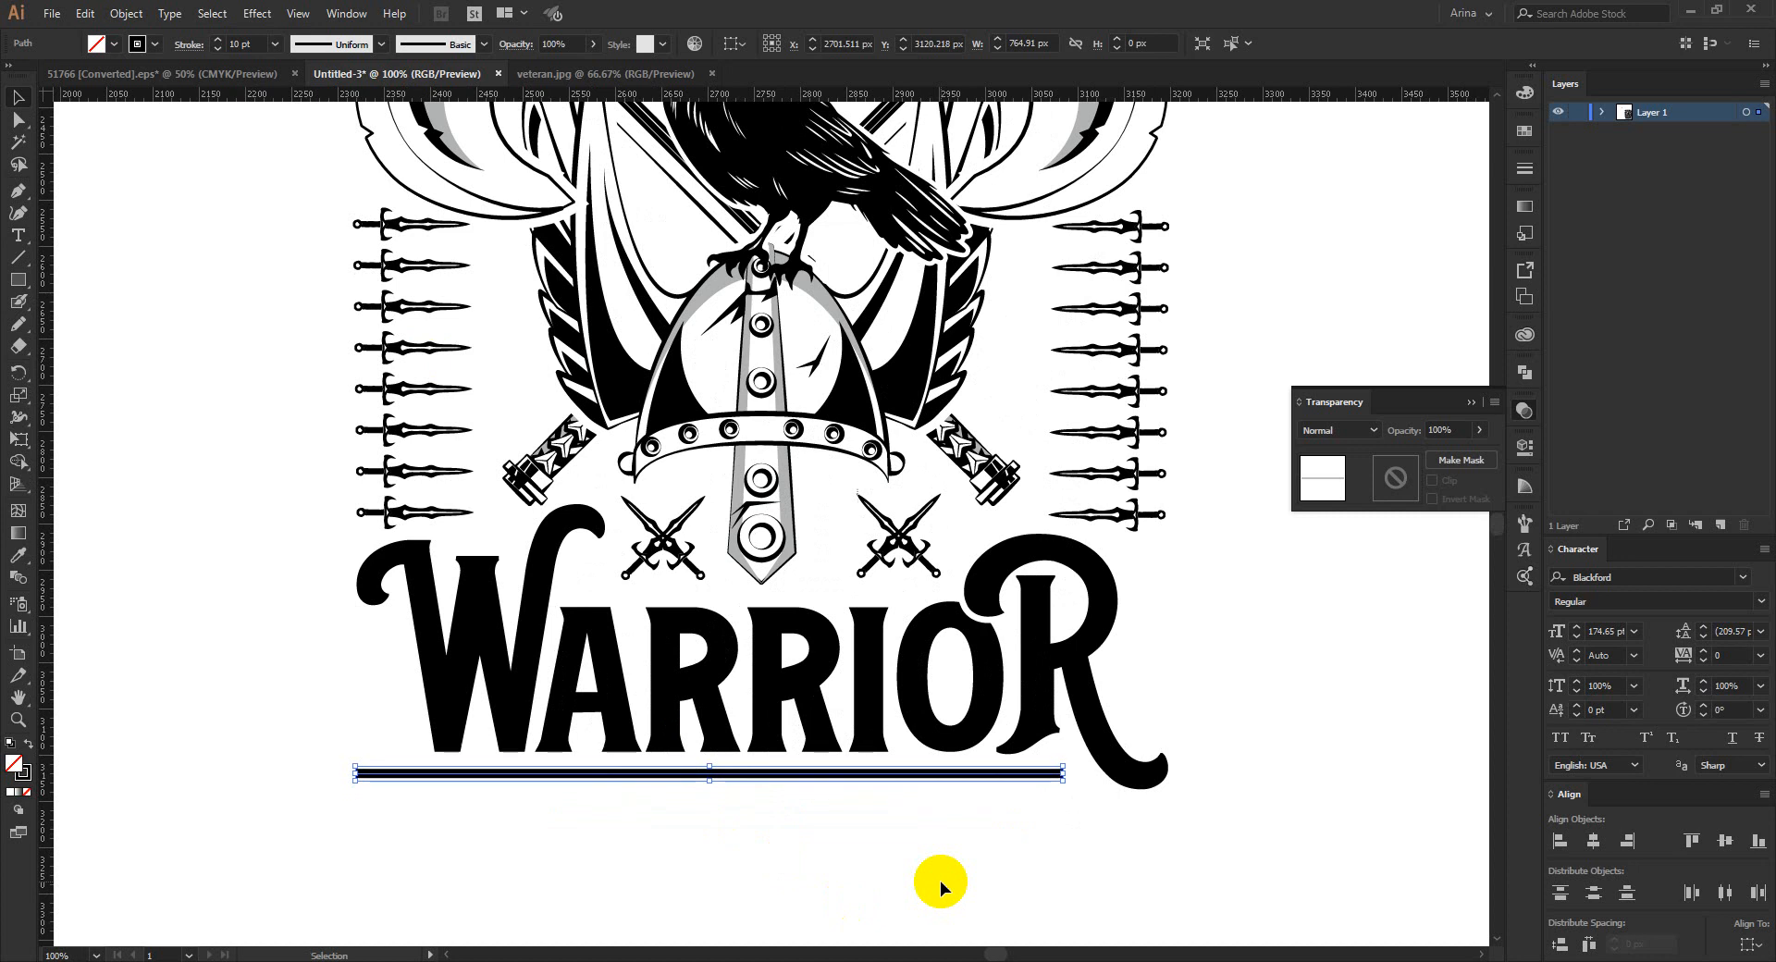
left_click_drag(890, 775, 890, 798)
Step: Expand both horizontal lines below WARRIOR into filled shapes
left_click(883, 774, "shift")
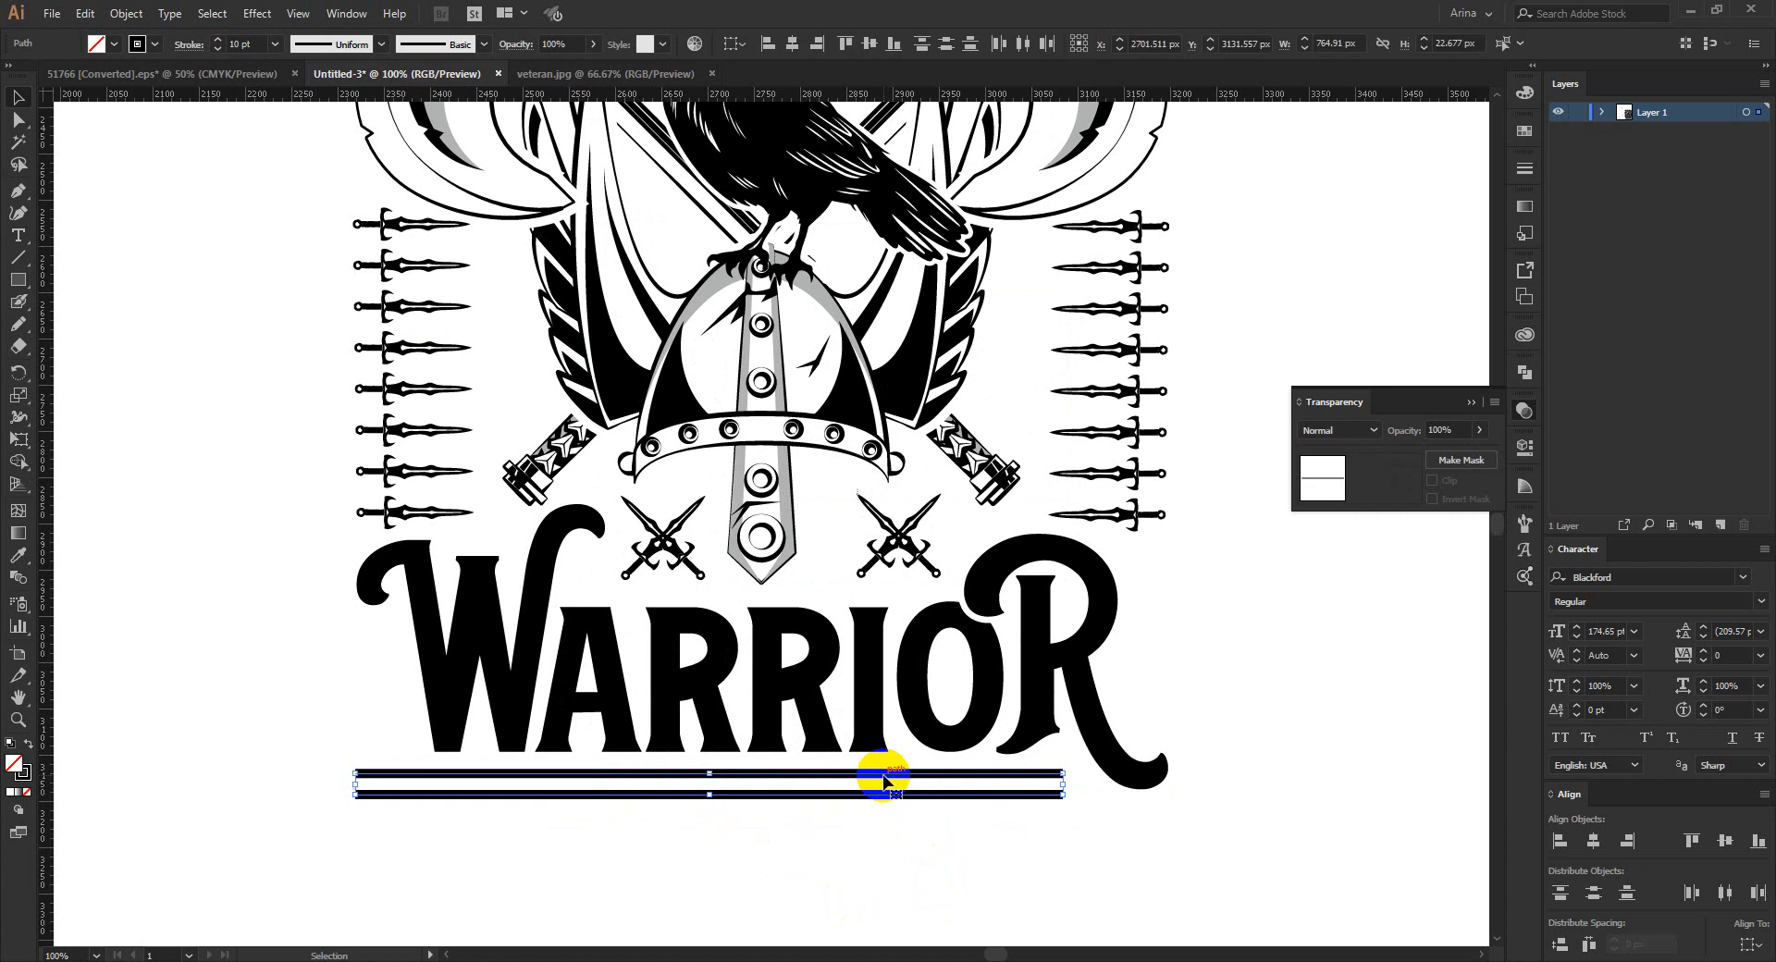
scroll(883, 780, "down", 1)
left_click(189, 45)
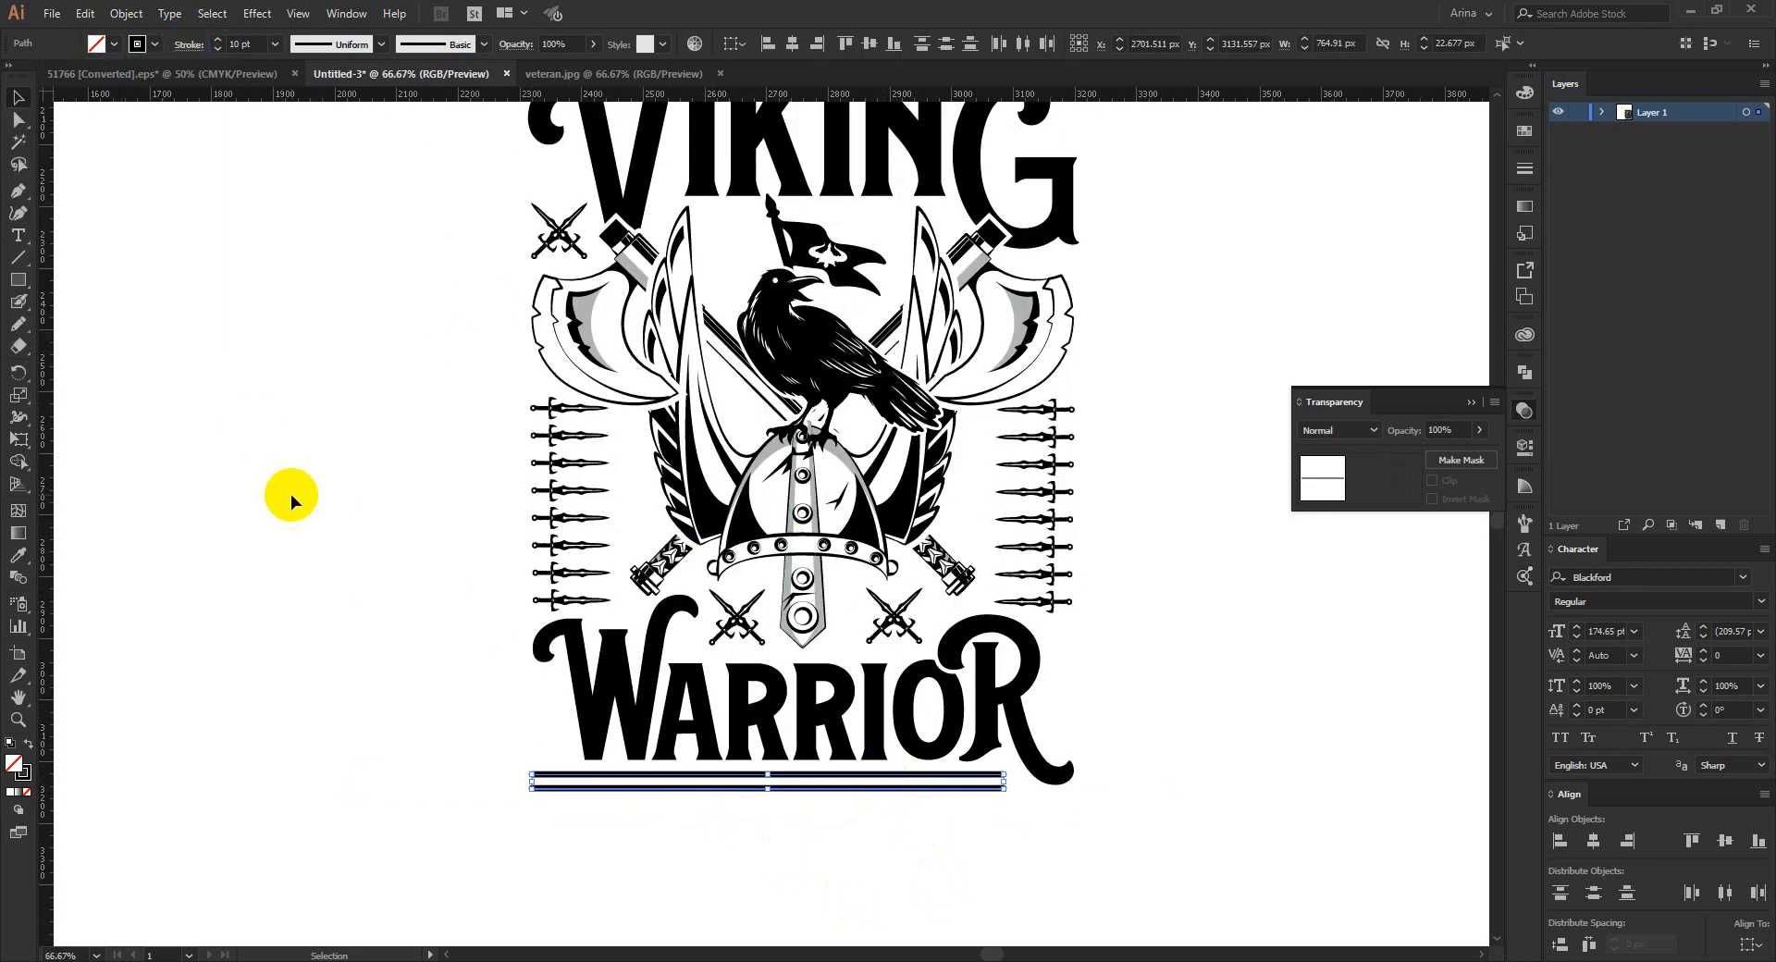
left_click(127, 13)
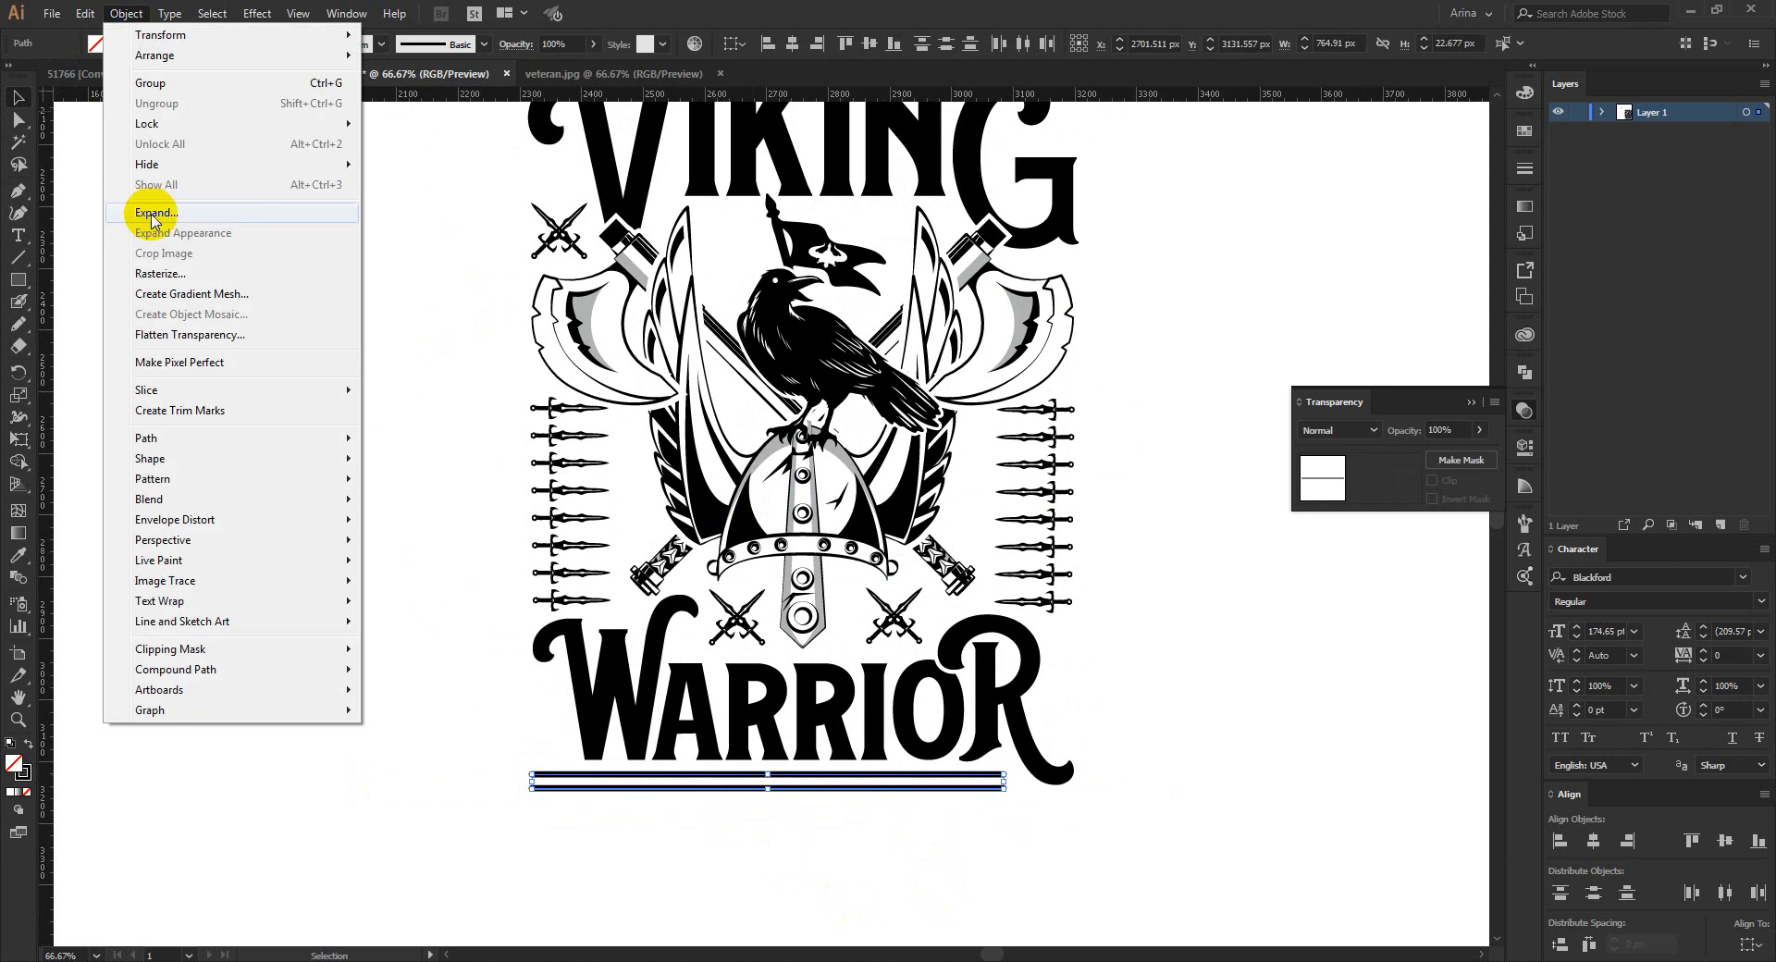
left_click(143, 213)
left_click(499, 530)
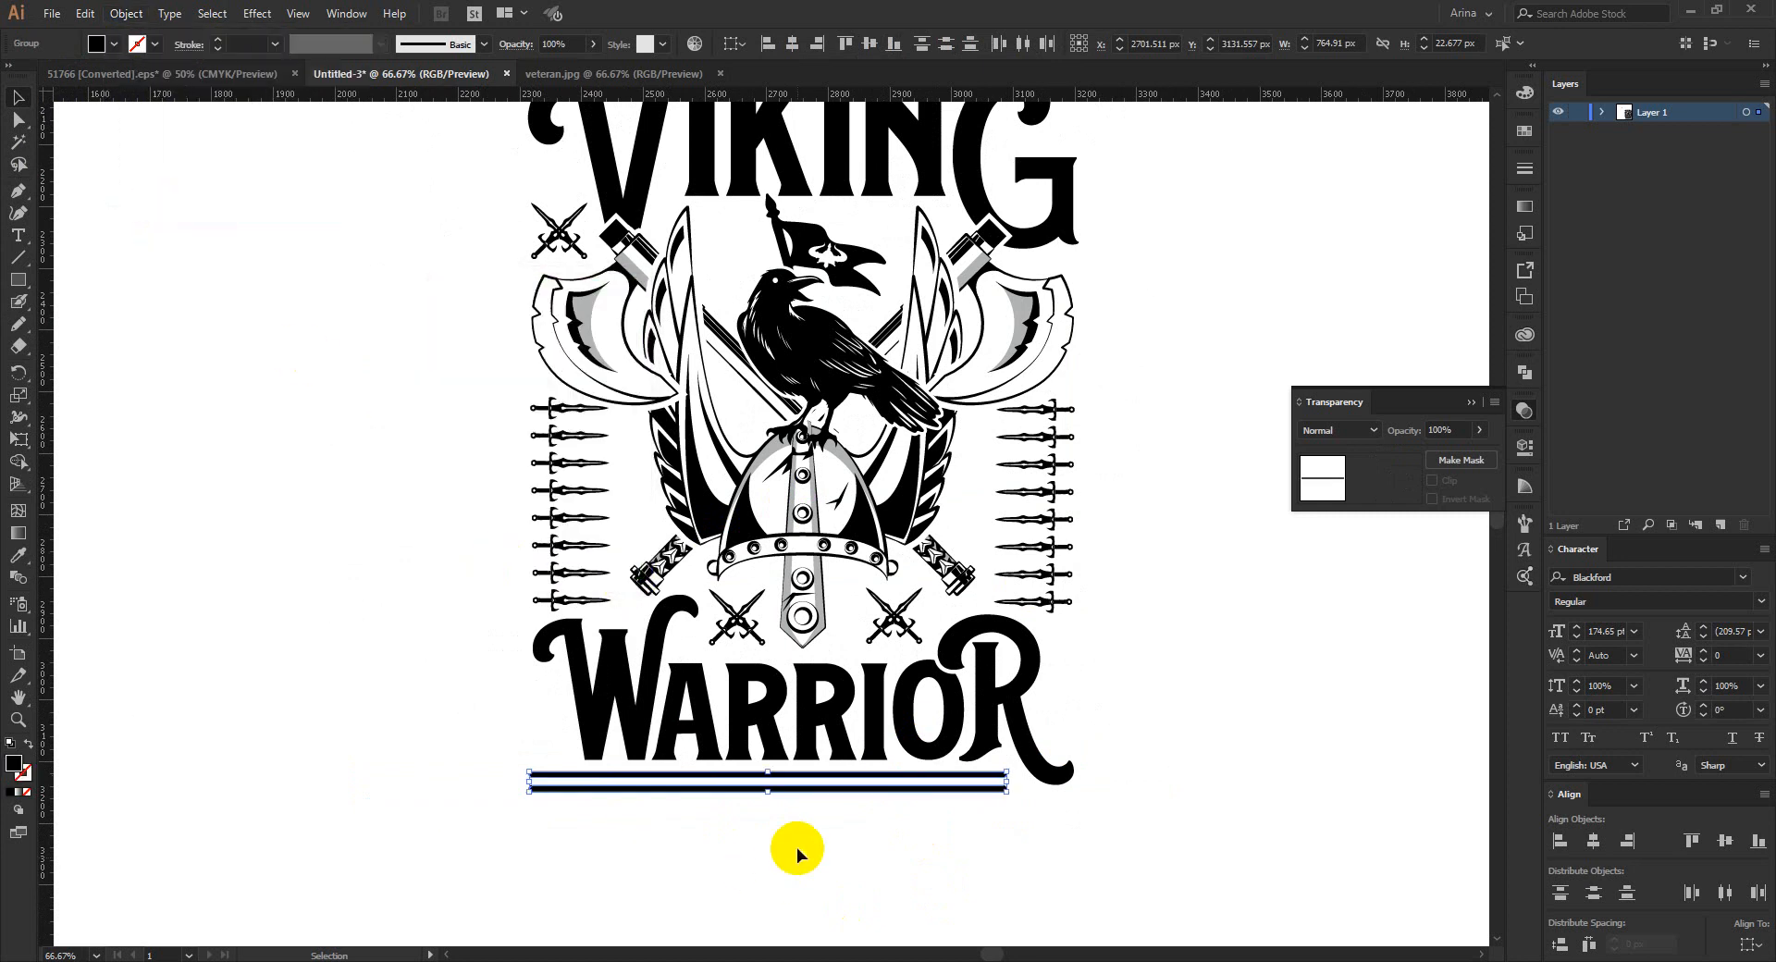
Step: Shorten the pair of lines at their left end to about 769 px wide, flush with the column of swords
scroll(746, 813, "up", 1)
scroll(745, 814, "up", 1)
left_click_drag(418, 766, 426, 764)
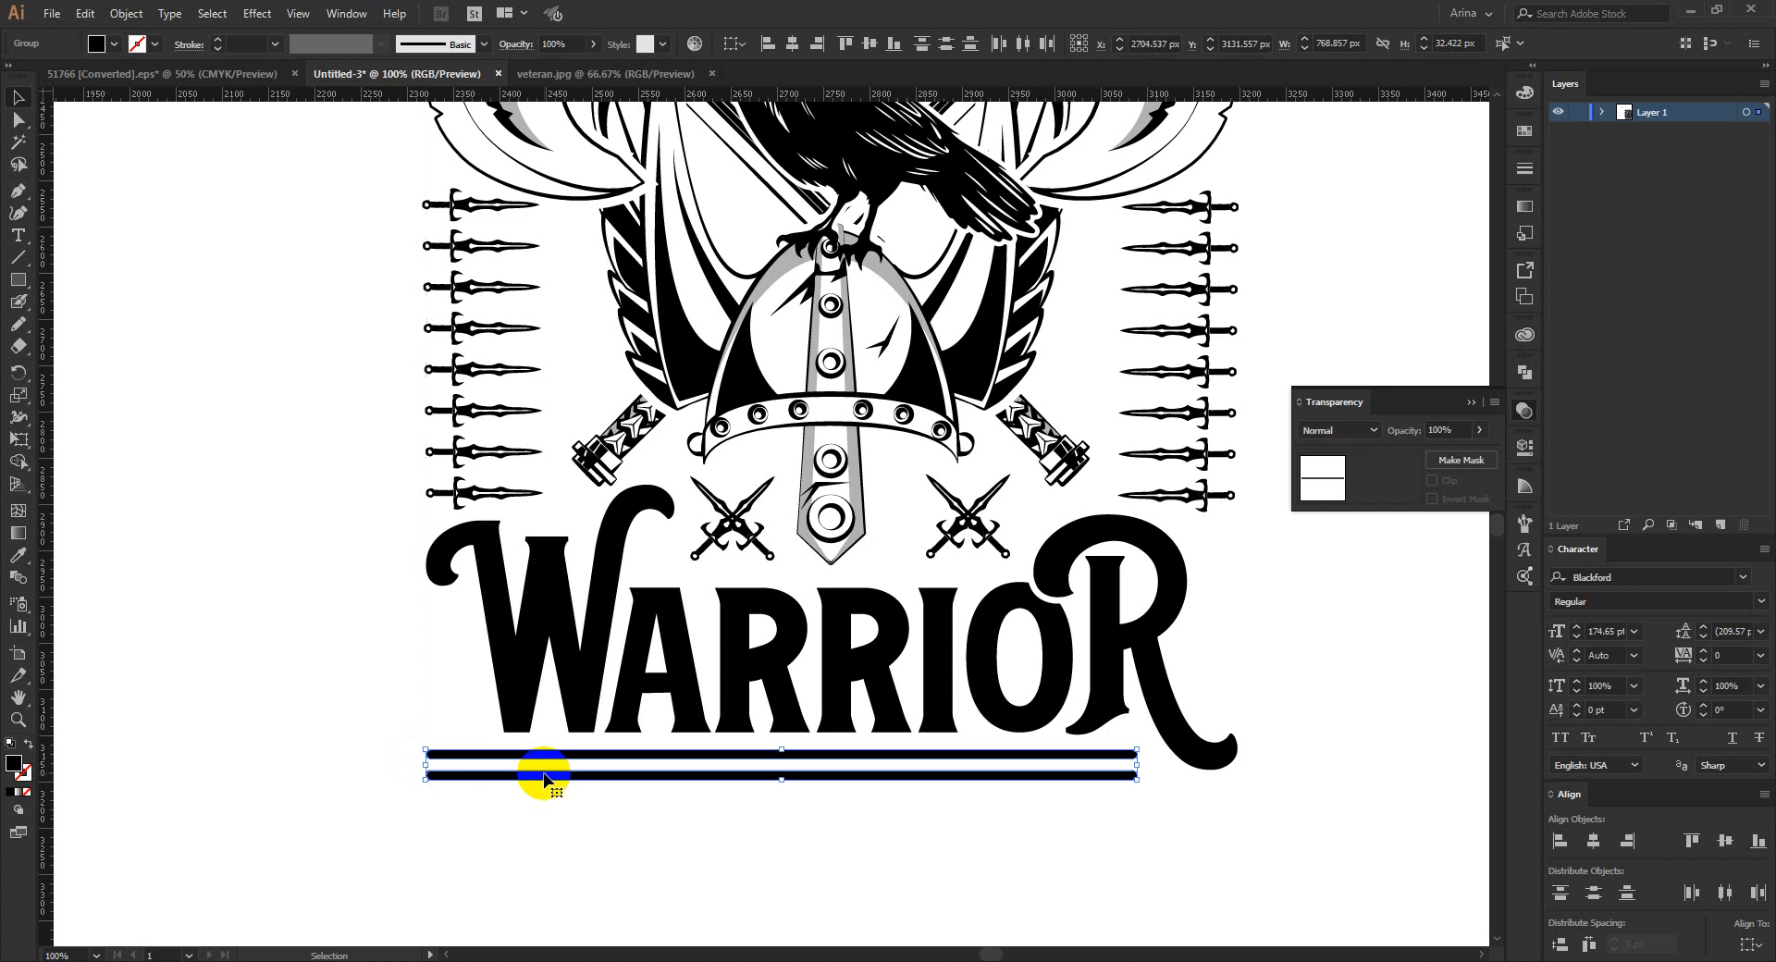
Step: Move the lower line up to narrow the gap between the two lines and deselect it
scroll(969, 801, "down", 1)
left_click(969, 801)
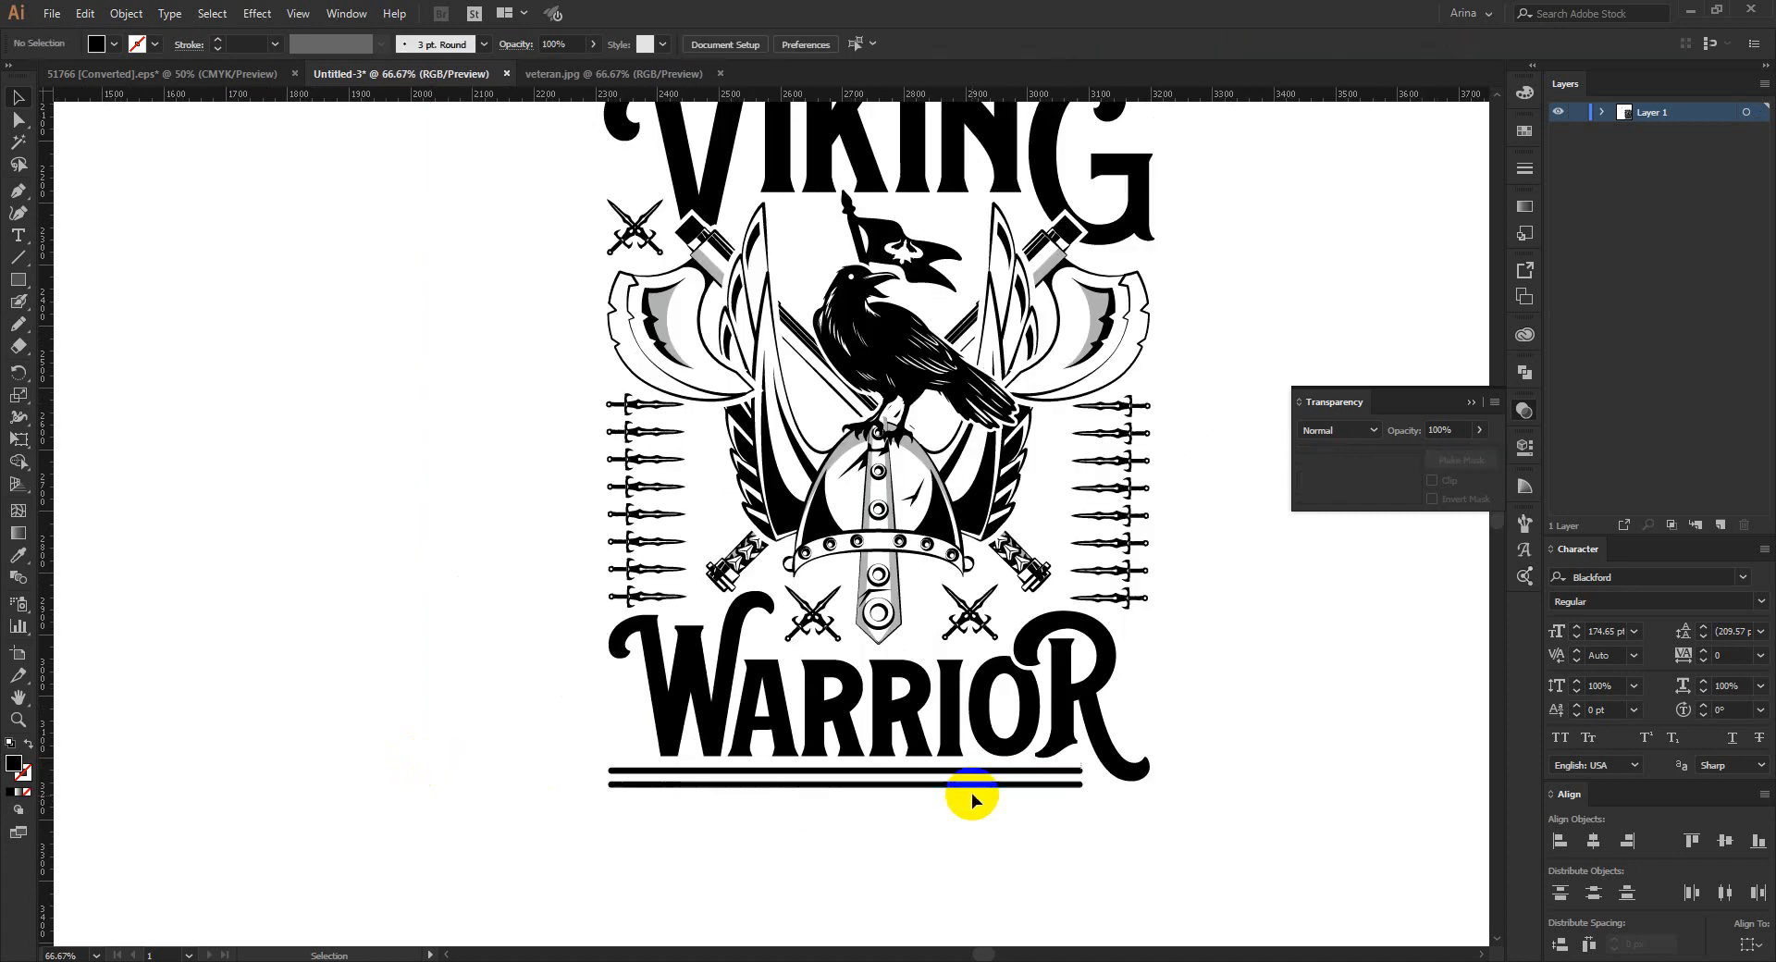
left_click(971, 785)
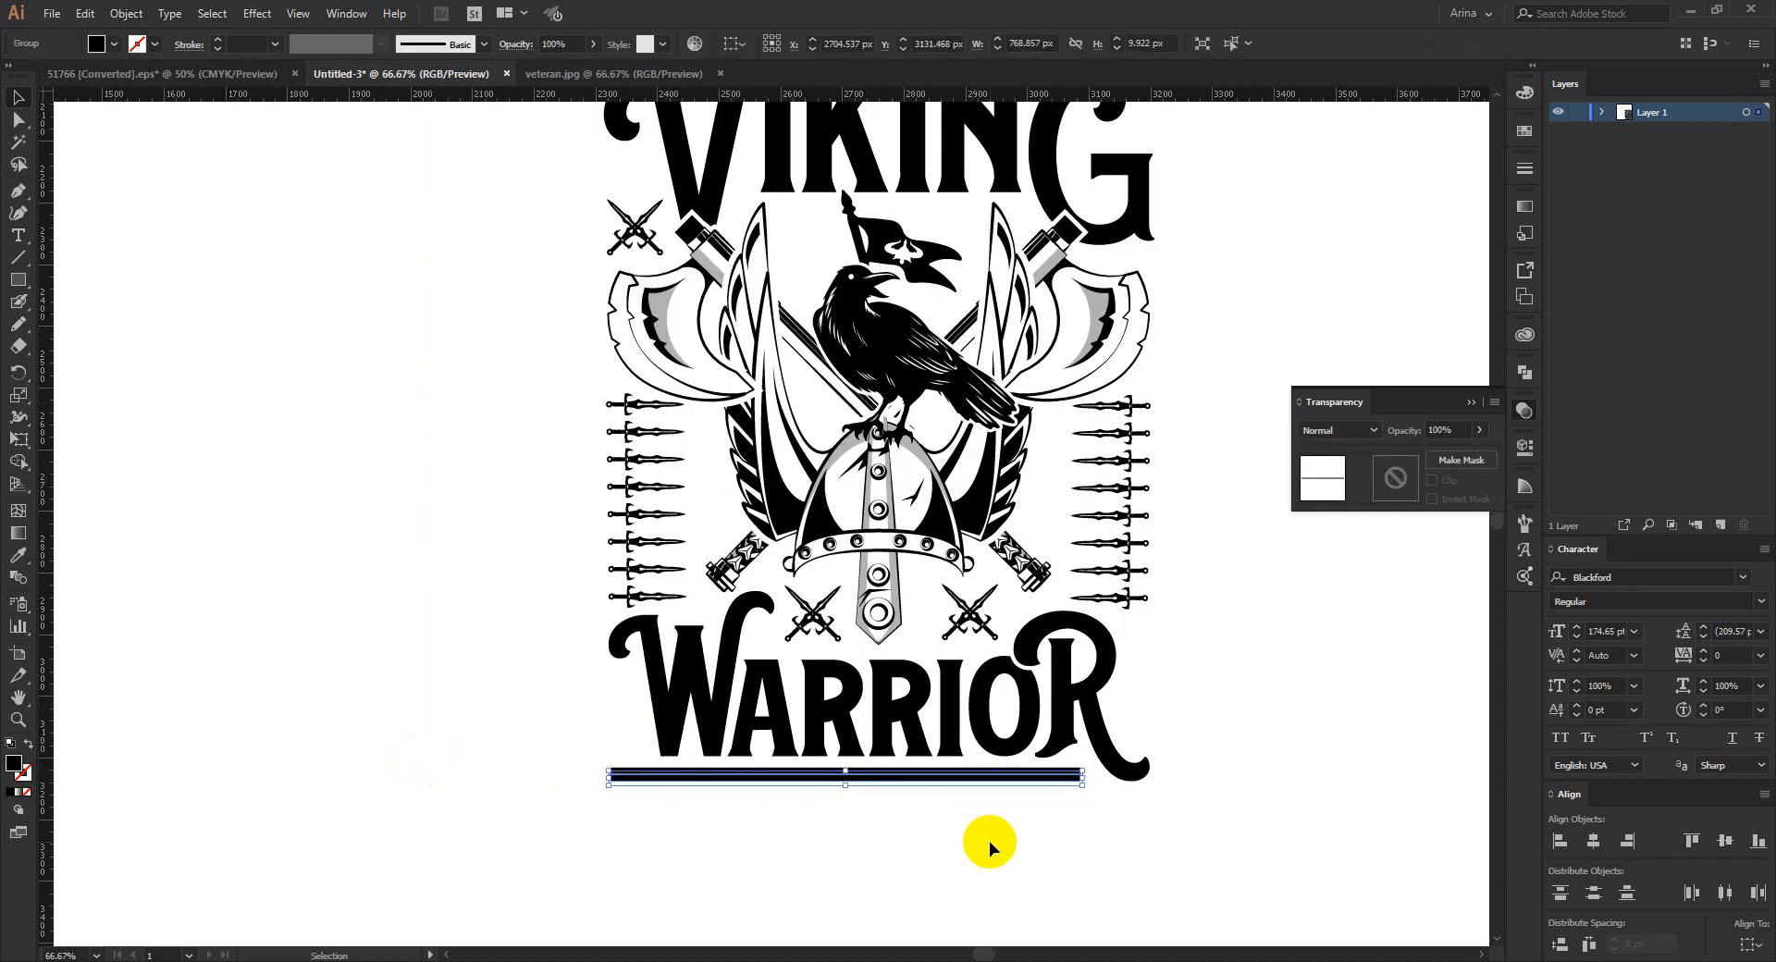
left_click(990, 841)
scroll(990, 841, "up", 2)
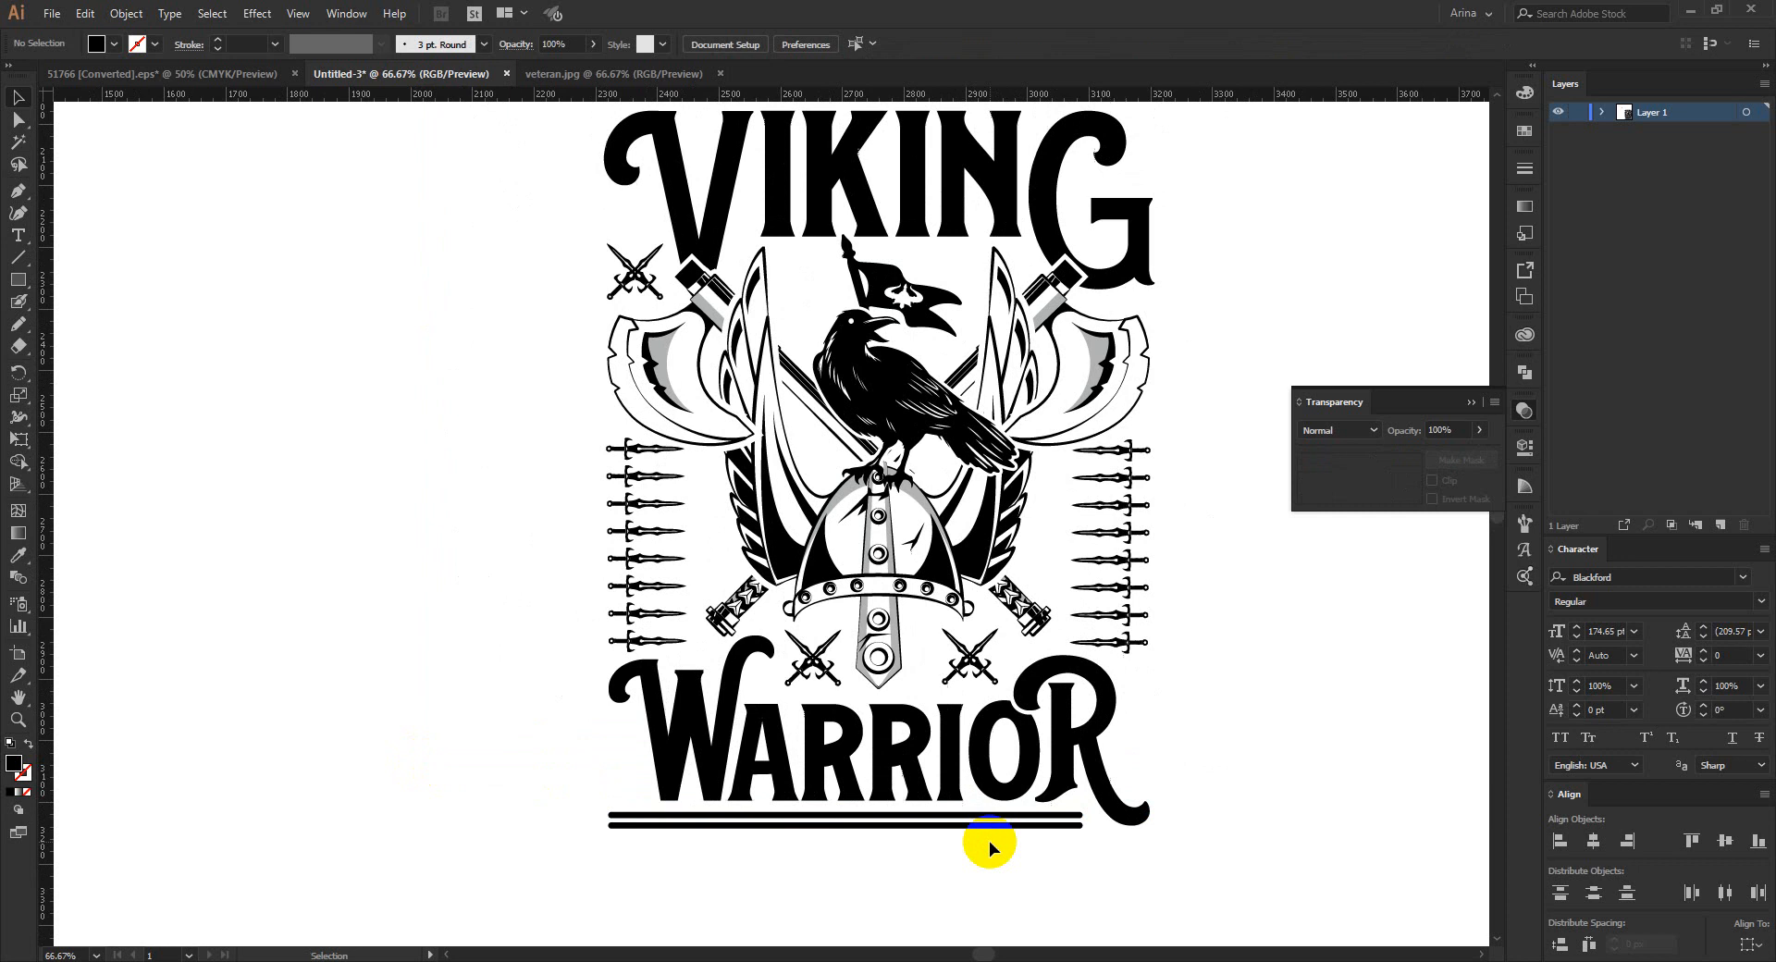
Step: Group the entire Viking design, including both lines, without the client's brief text, and deselect it
scroll(835, 730, "down", 1)
left_click_drag(614, 237, 1256, 870)
key("ctrl+g")
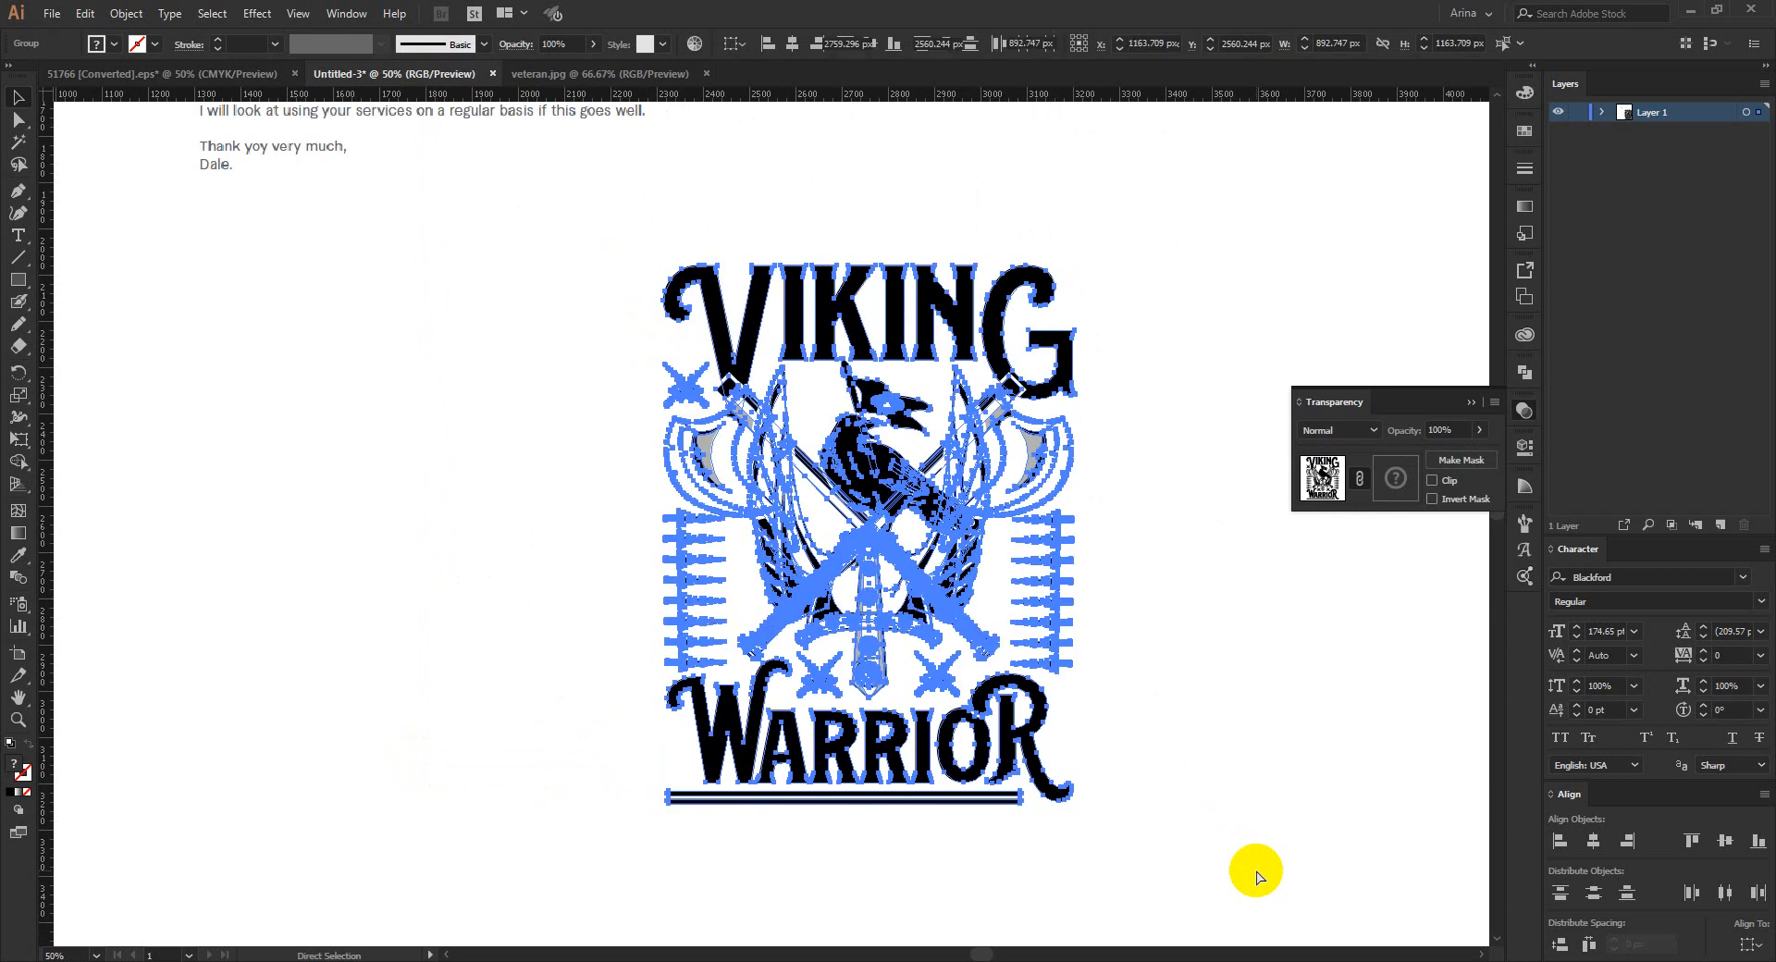
left_click(1177, 707)
scroll(902, 542, "up", 1)
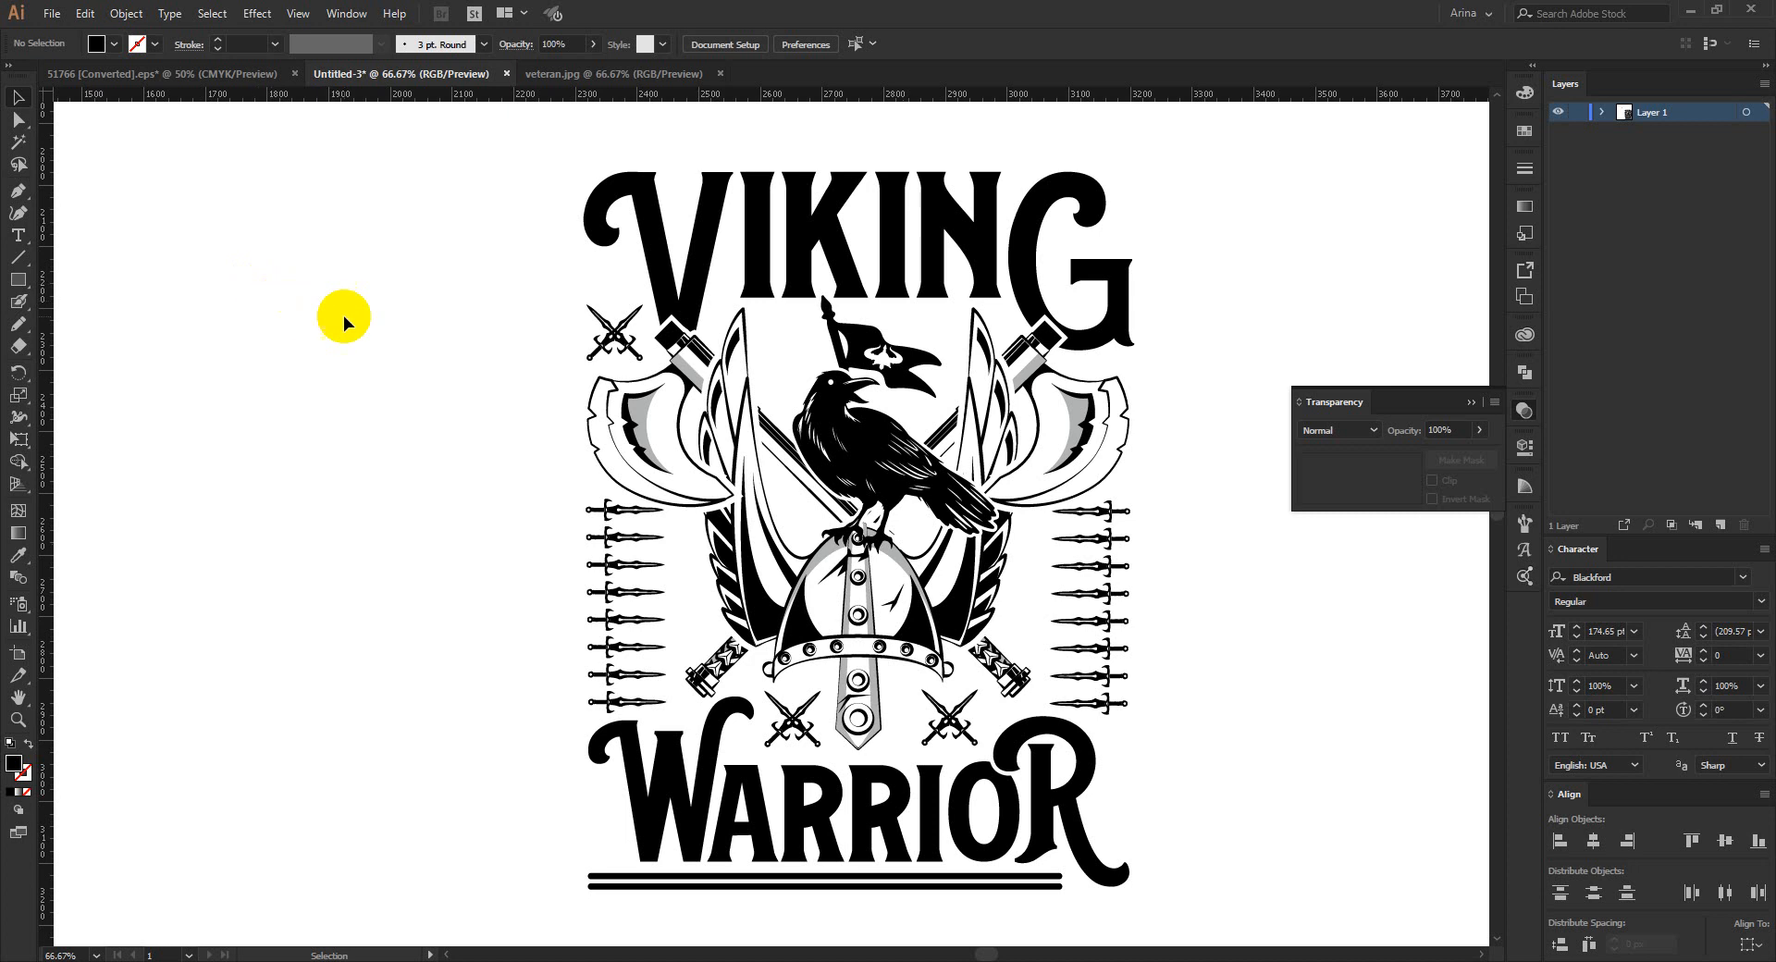
left_click_drag(530, 154, 1225, 937)
left_click(1225, 856)
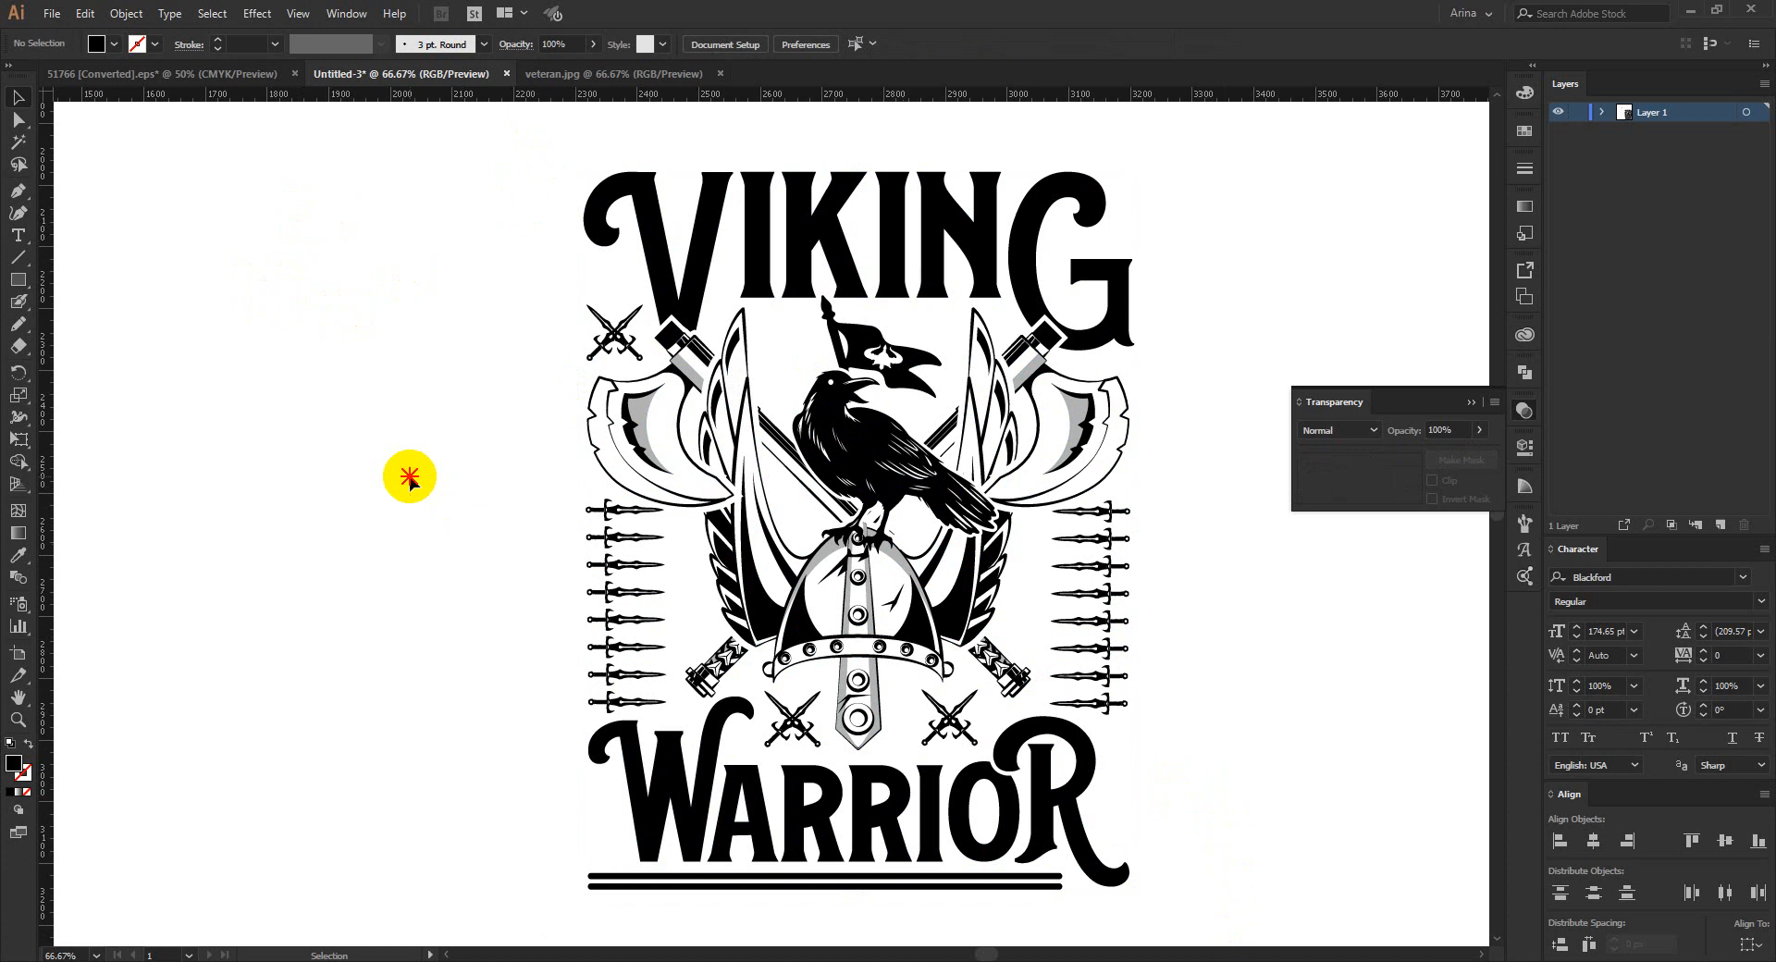
left_click_drag(528, 143, 1214, 903)
left_click(1223, 851)
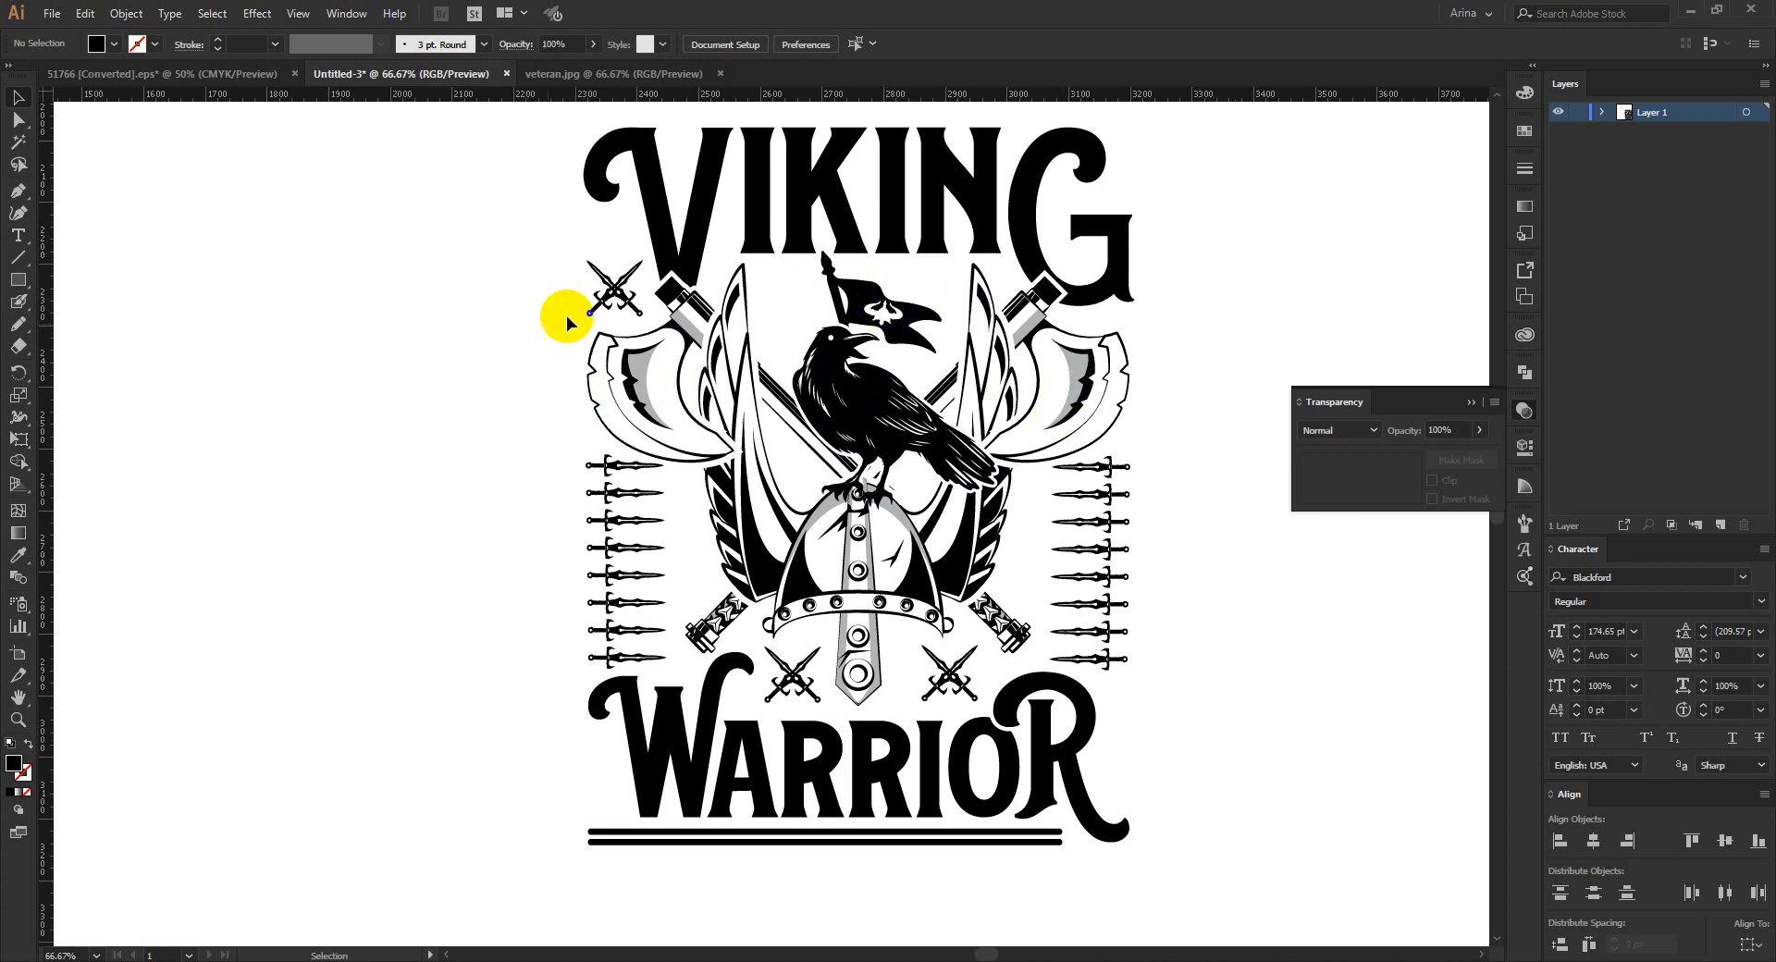
left_click_drag(537, 117, 1224, 892)
left_click(1225, 892)
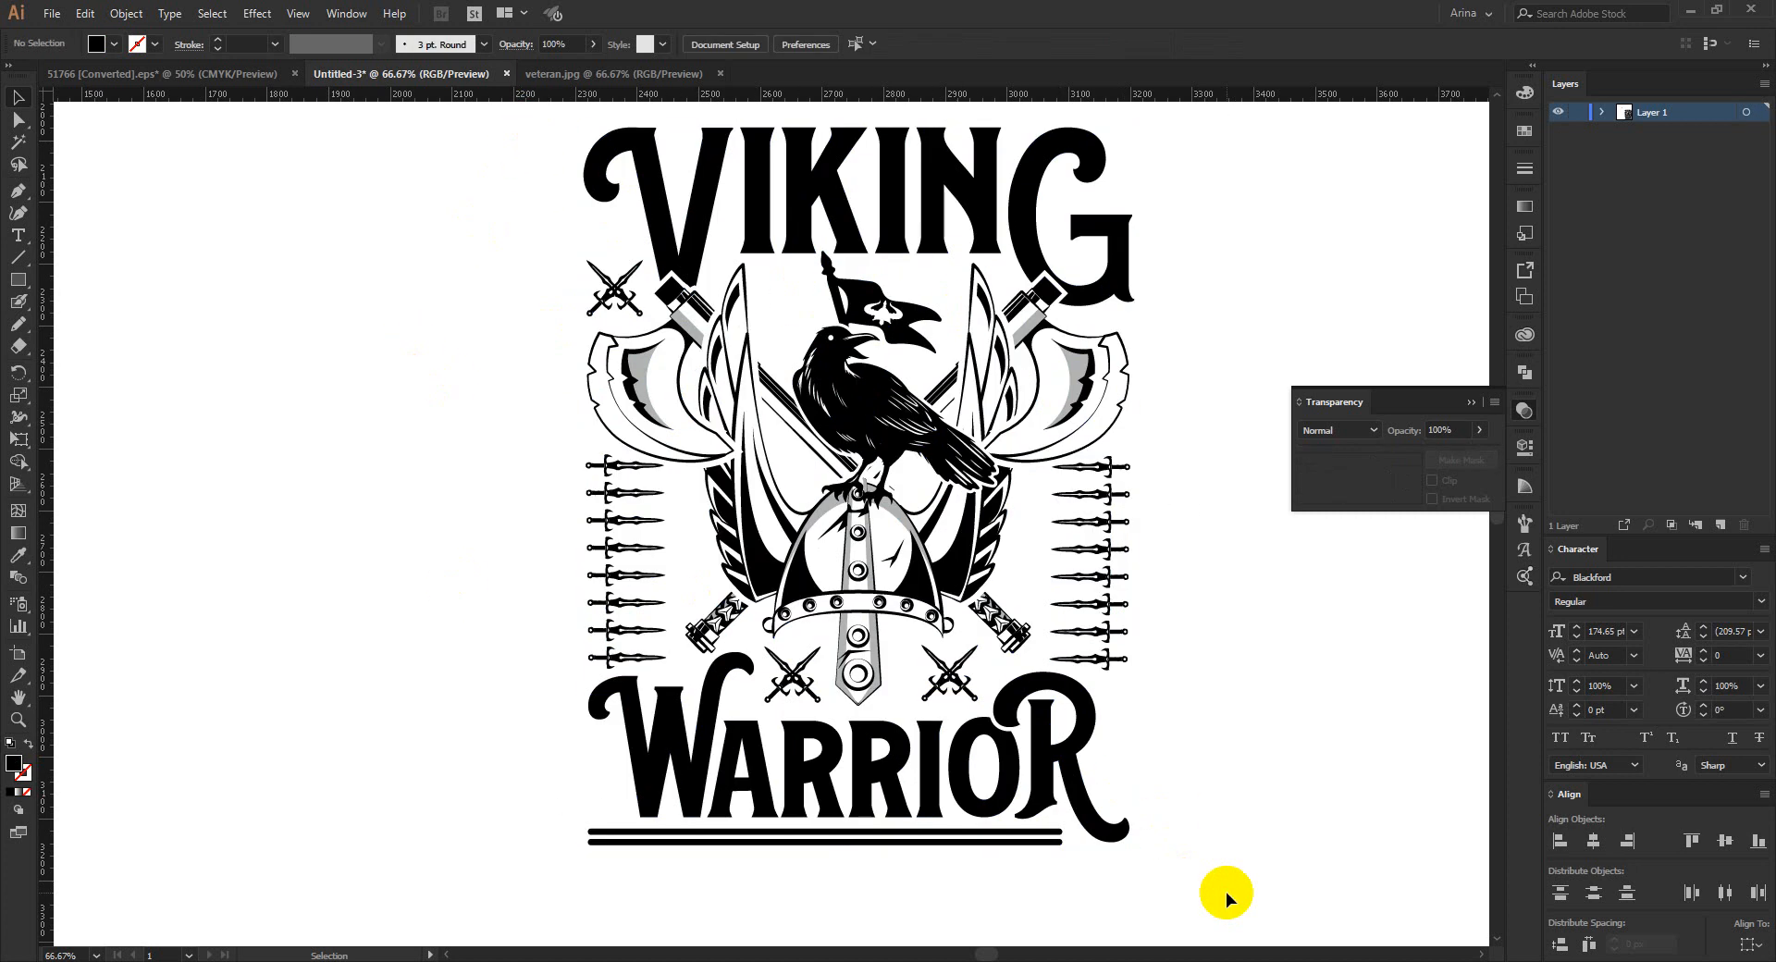